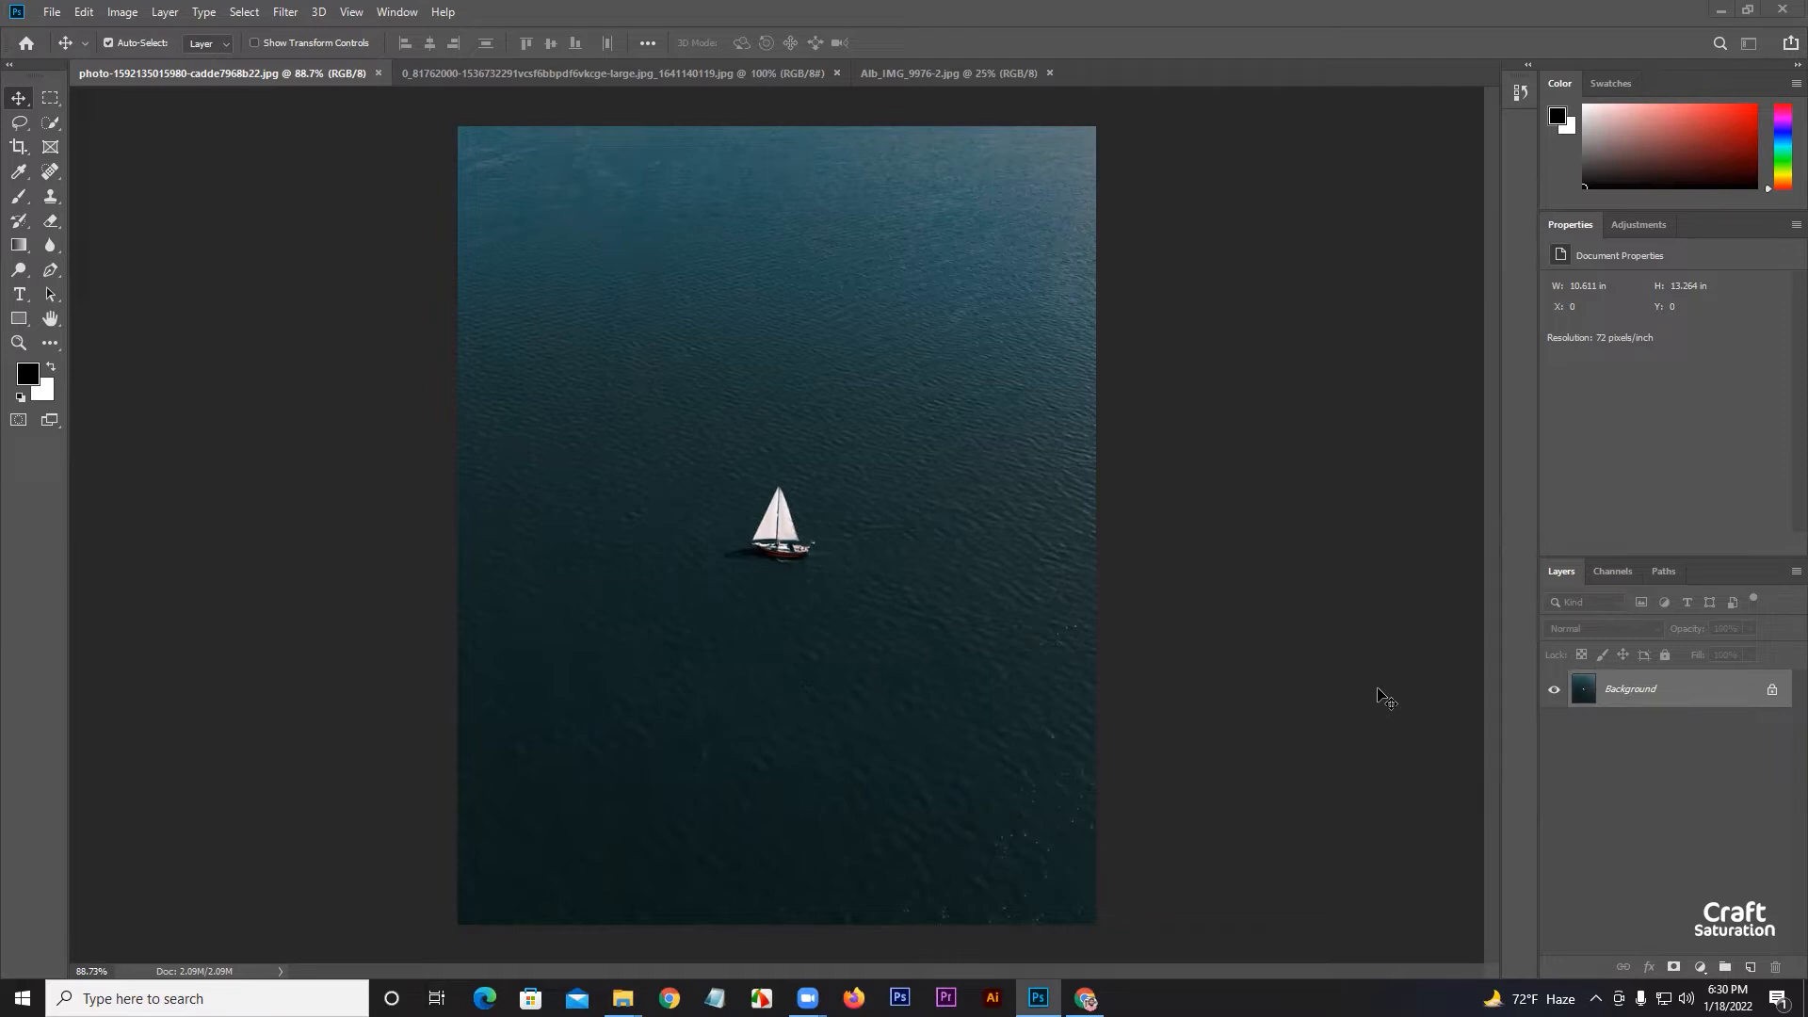
# Activate the Clone Stamp tool and give it a soft brush of 67 px with 0% hardness
pyautogui.moveTo(47, 199)
pyautogui.mouseDown()
pyautogui.moveTo(139, 203)
pyautogui.moveTo(137, 227)
pyautogui.moveTo(138, 206)
pyautogui.moveTo(161, 206)
pyautogui.mouseUp()
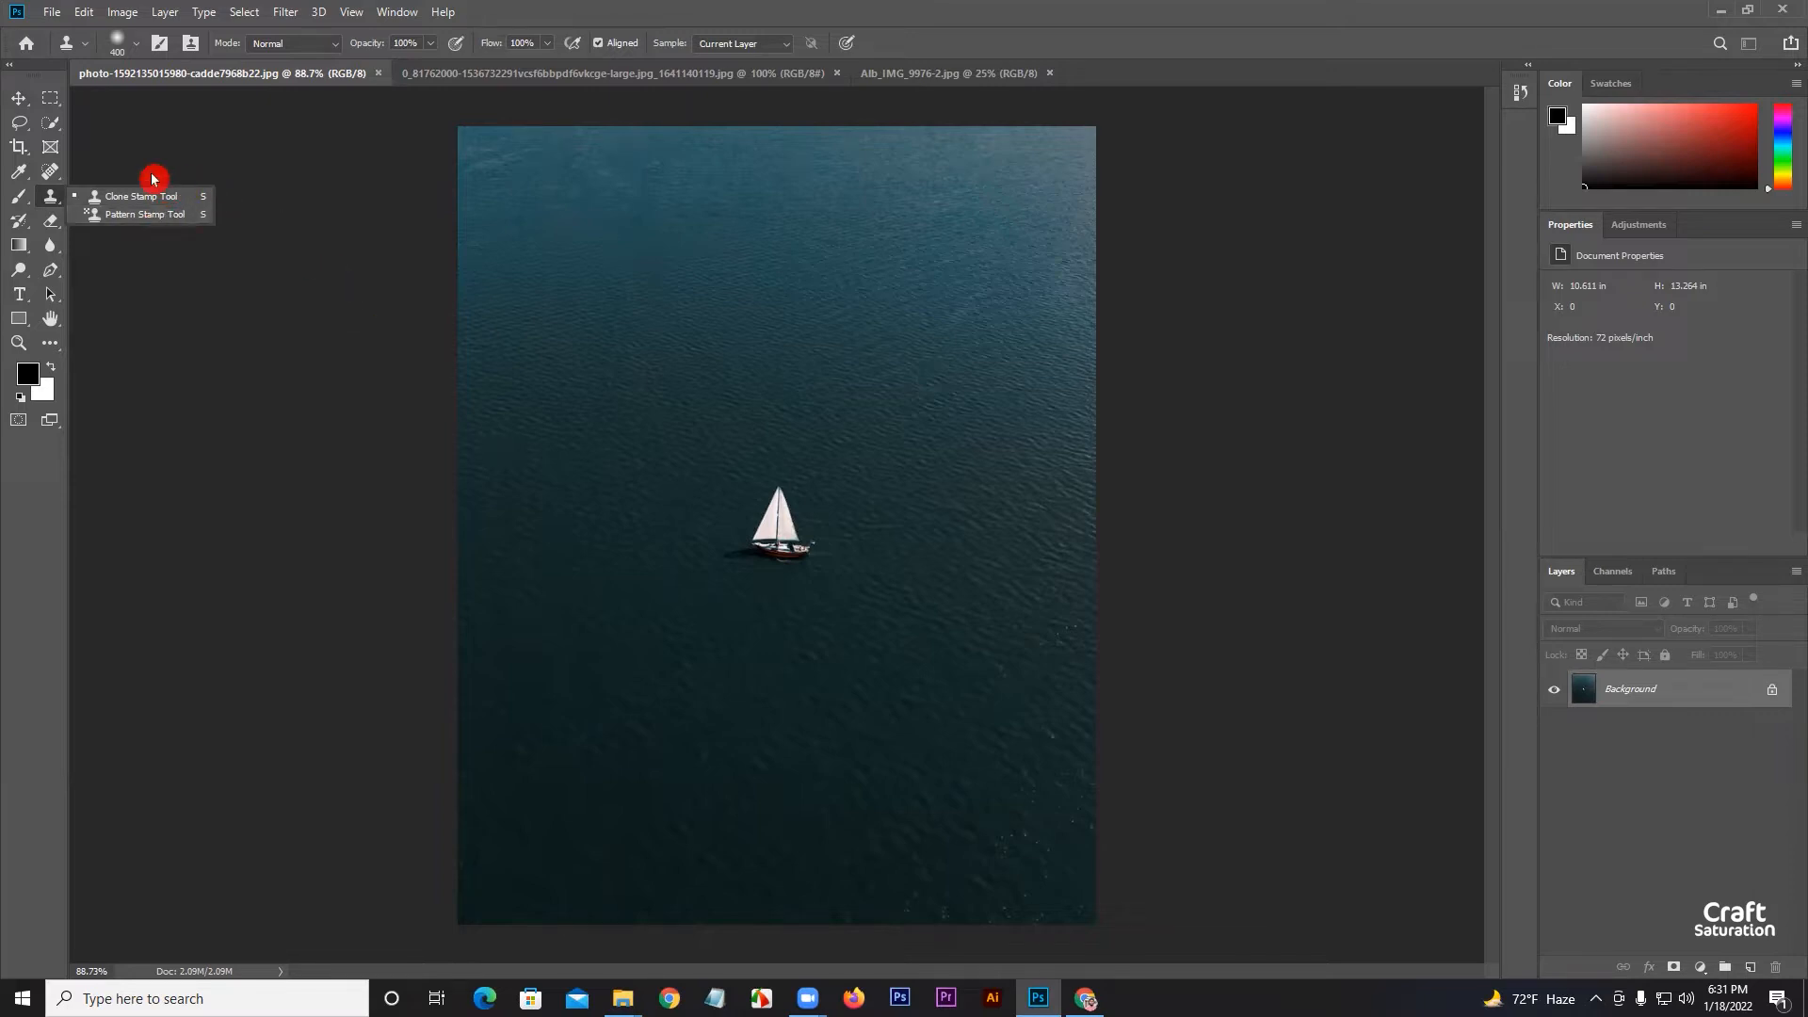
pyautogui.click(137, 200)
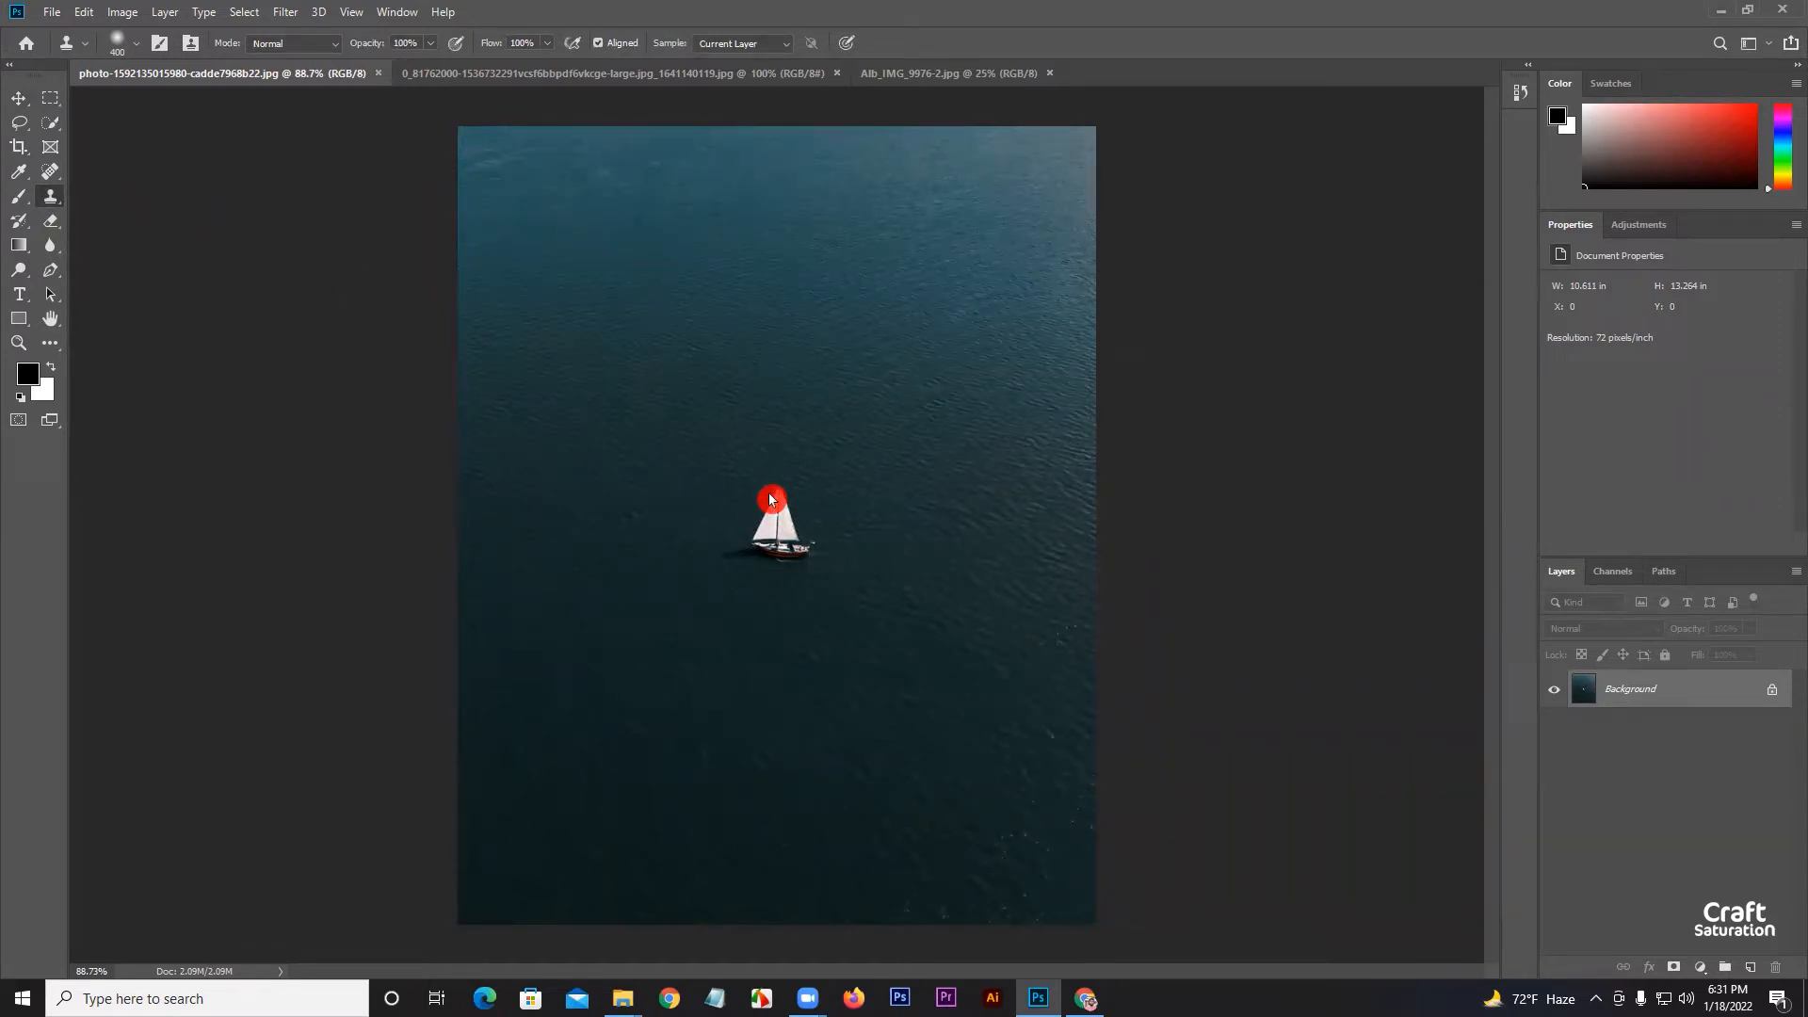
pyautogui.click(137, 48)
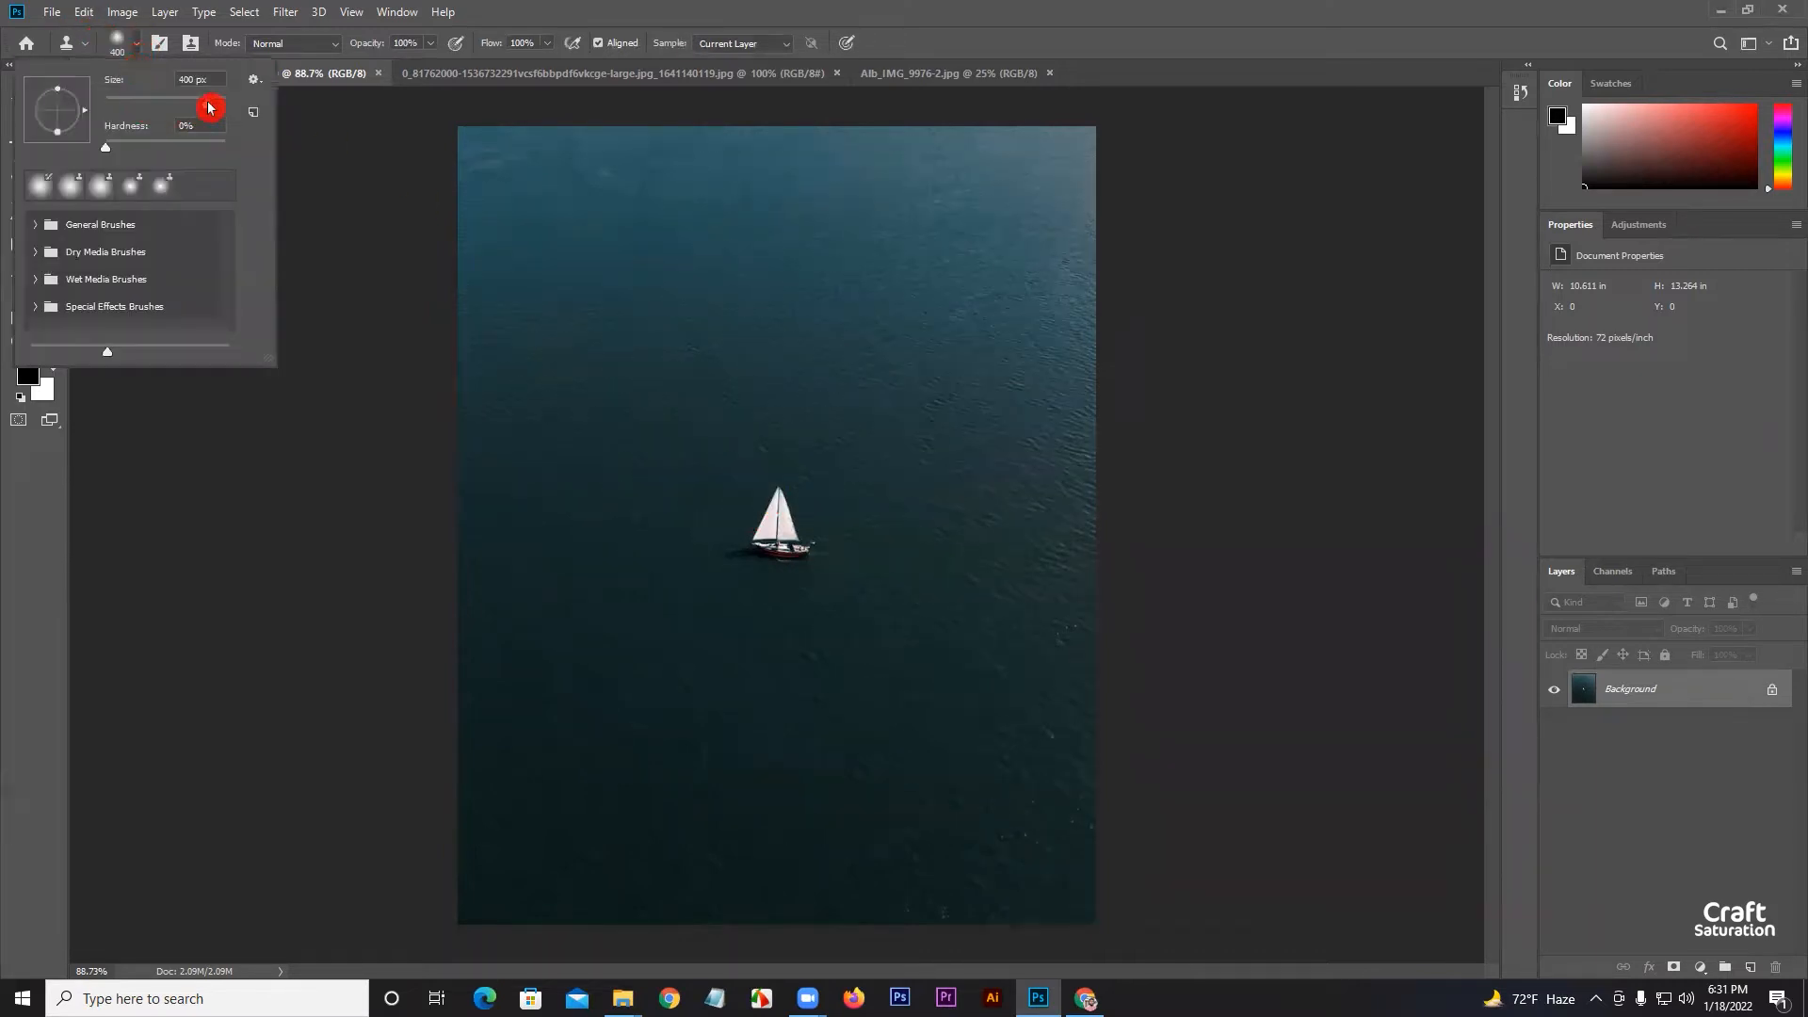
pyautogui.moveTo(169, 106); pyautogui.dragTo(258, 117)
pyautogui.moveTo(226, 102); pyautogui.dragTo(186, 107)
pyautogui.moveTo(183, 106); pyautogui.dragTo(183, 107)
pyautogui.moveTo(106, 153)
pyautogui.mouseDown()
pyautogui.moveTo(228, 148)
pyautogui.moveTo(103, 151)
pyautogui.mouseUp()
pyautogui.moveTo(157, 104); pyautogui.dragTo(143, 103)
pyautogui.click(129, 42)
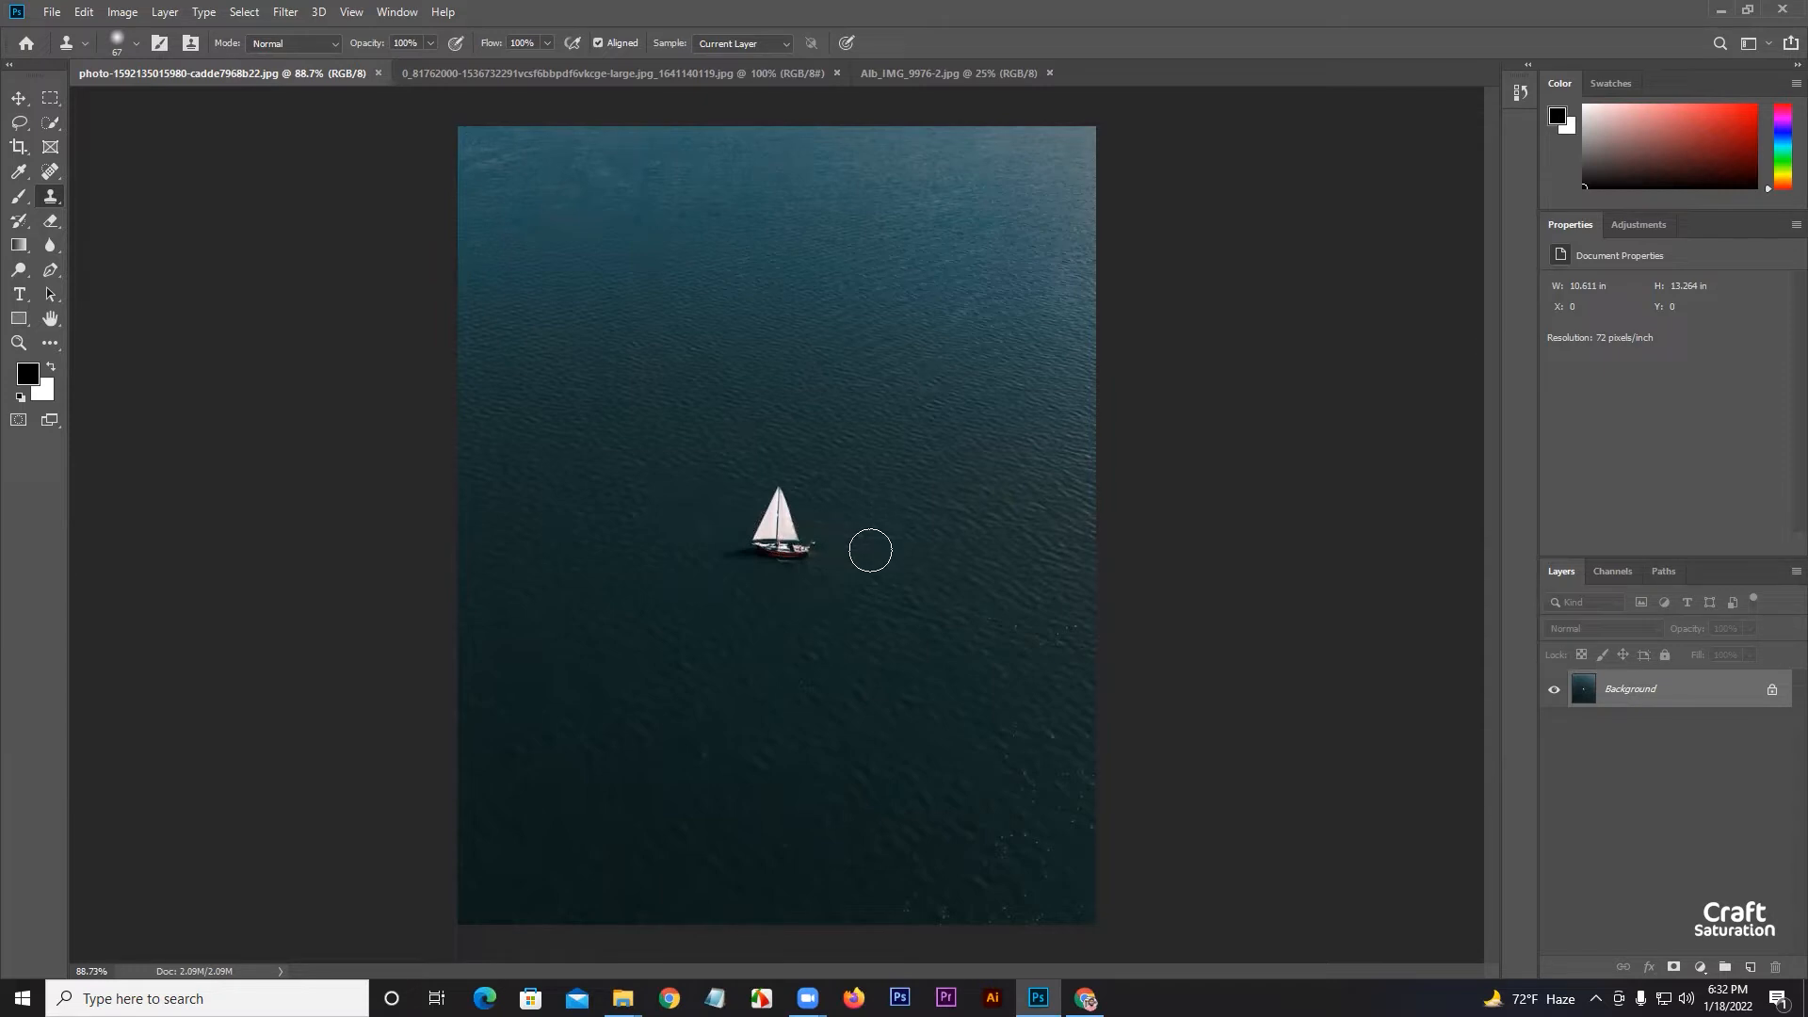
# Try to paint on the sailboat with the Clone Stamp without defining a source point, and dismiss the message
pyautogui.click(778, 519)
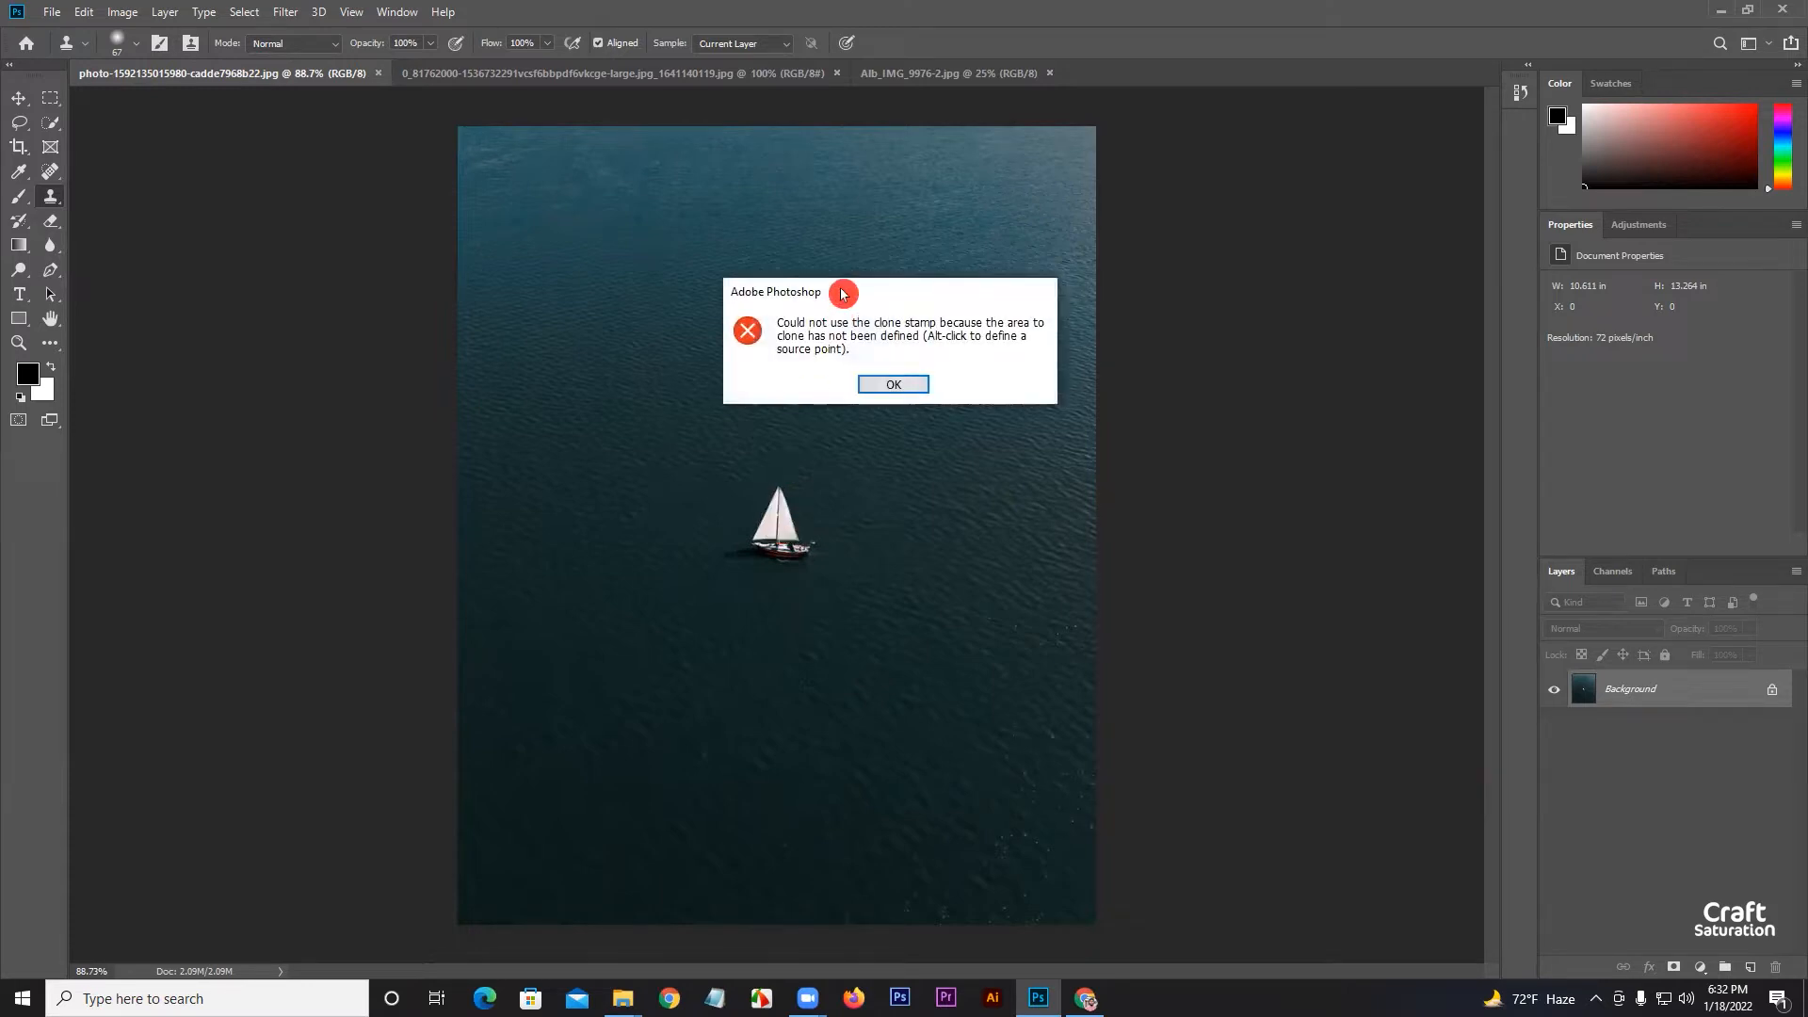
pyautogui.moveTo(840, 297); pyautogui.dragTo(749, 466)
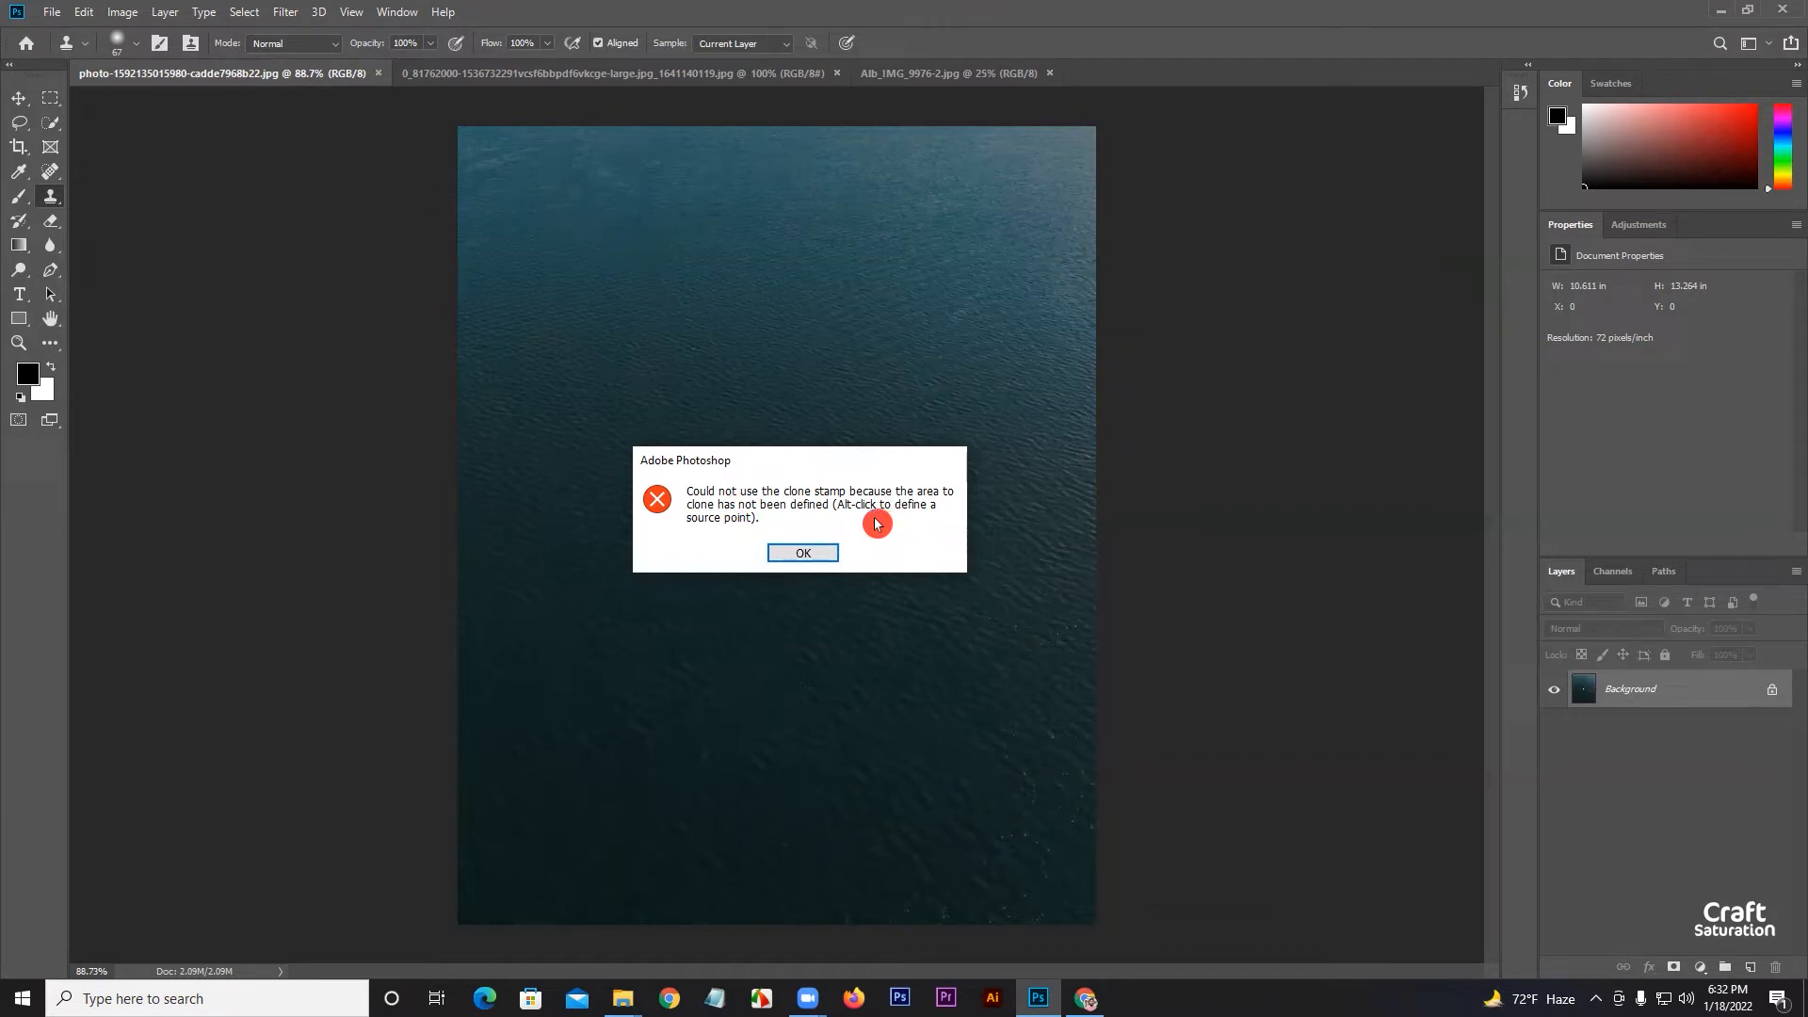
pyautogui.click(803, 552)
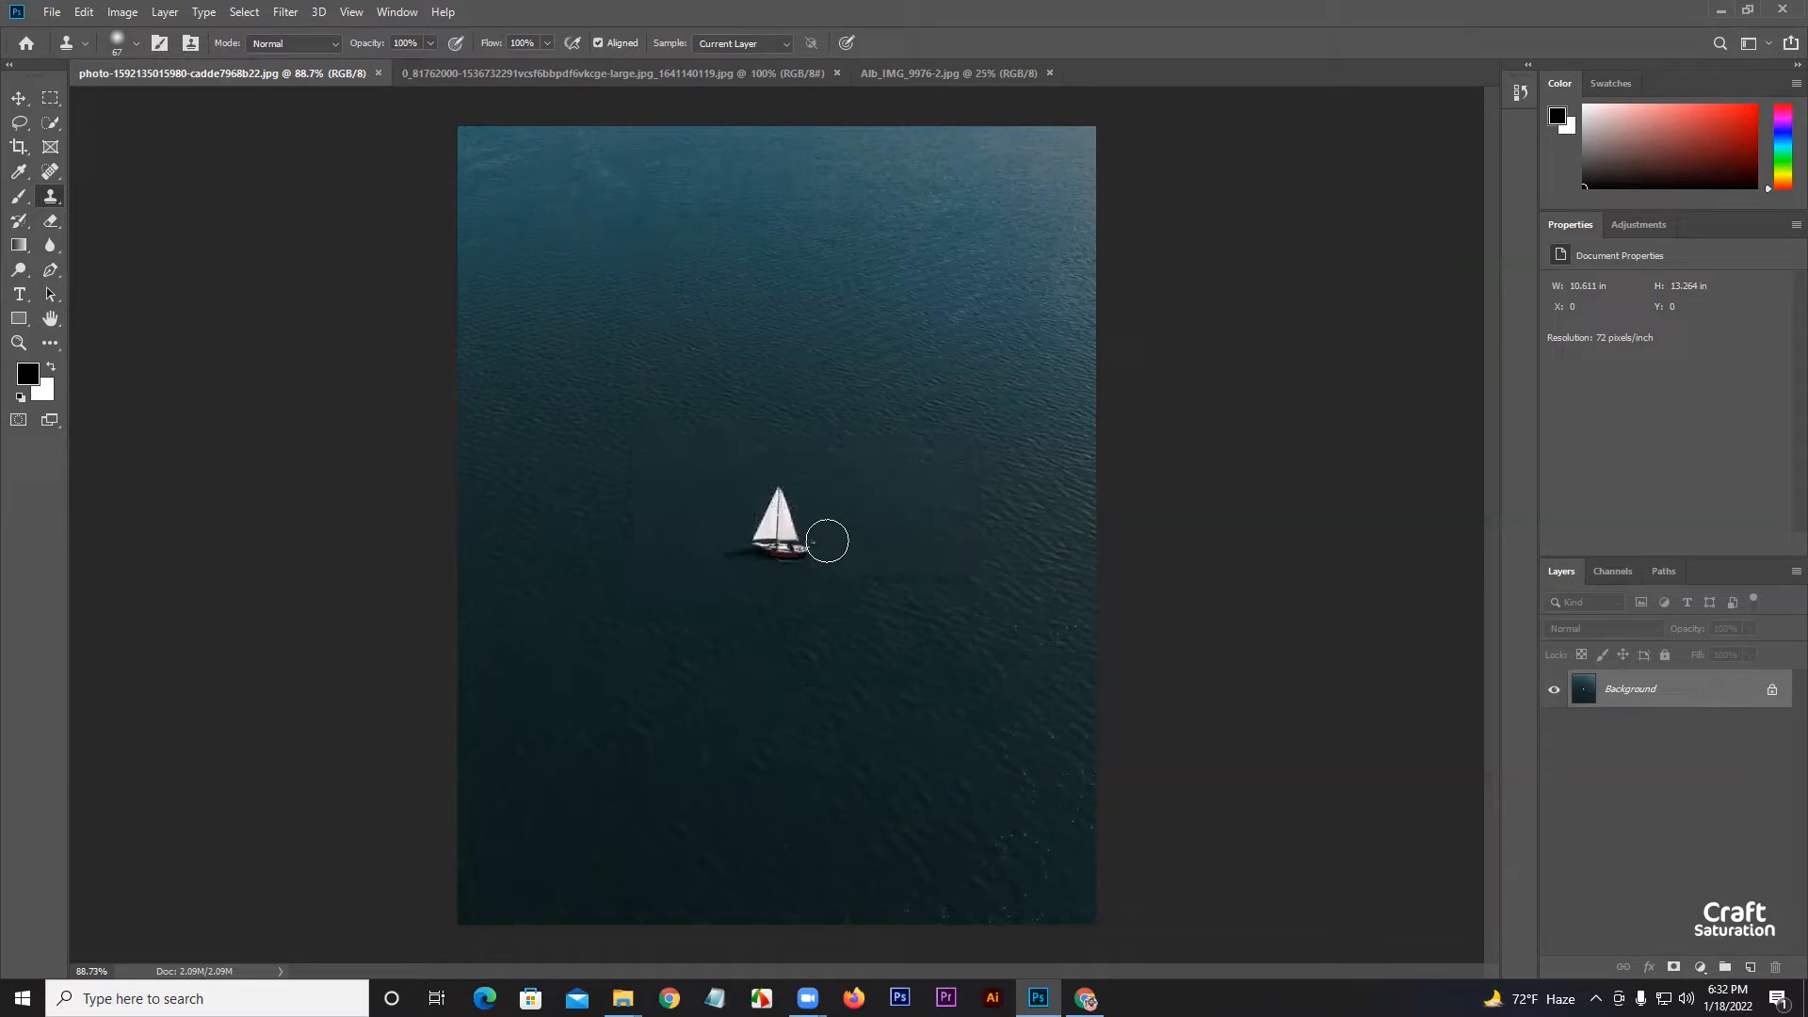
# Reduce the clone brush to 40 px, sample the sailboat's sail and paint a second sailboat on the water to its right
pyautogui.scroll(3, 796, 518)
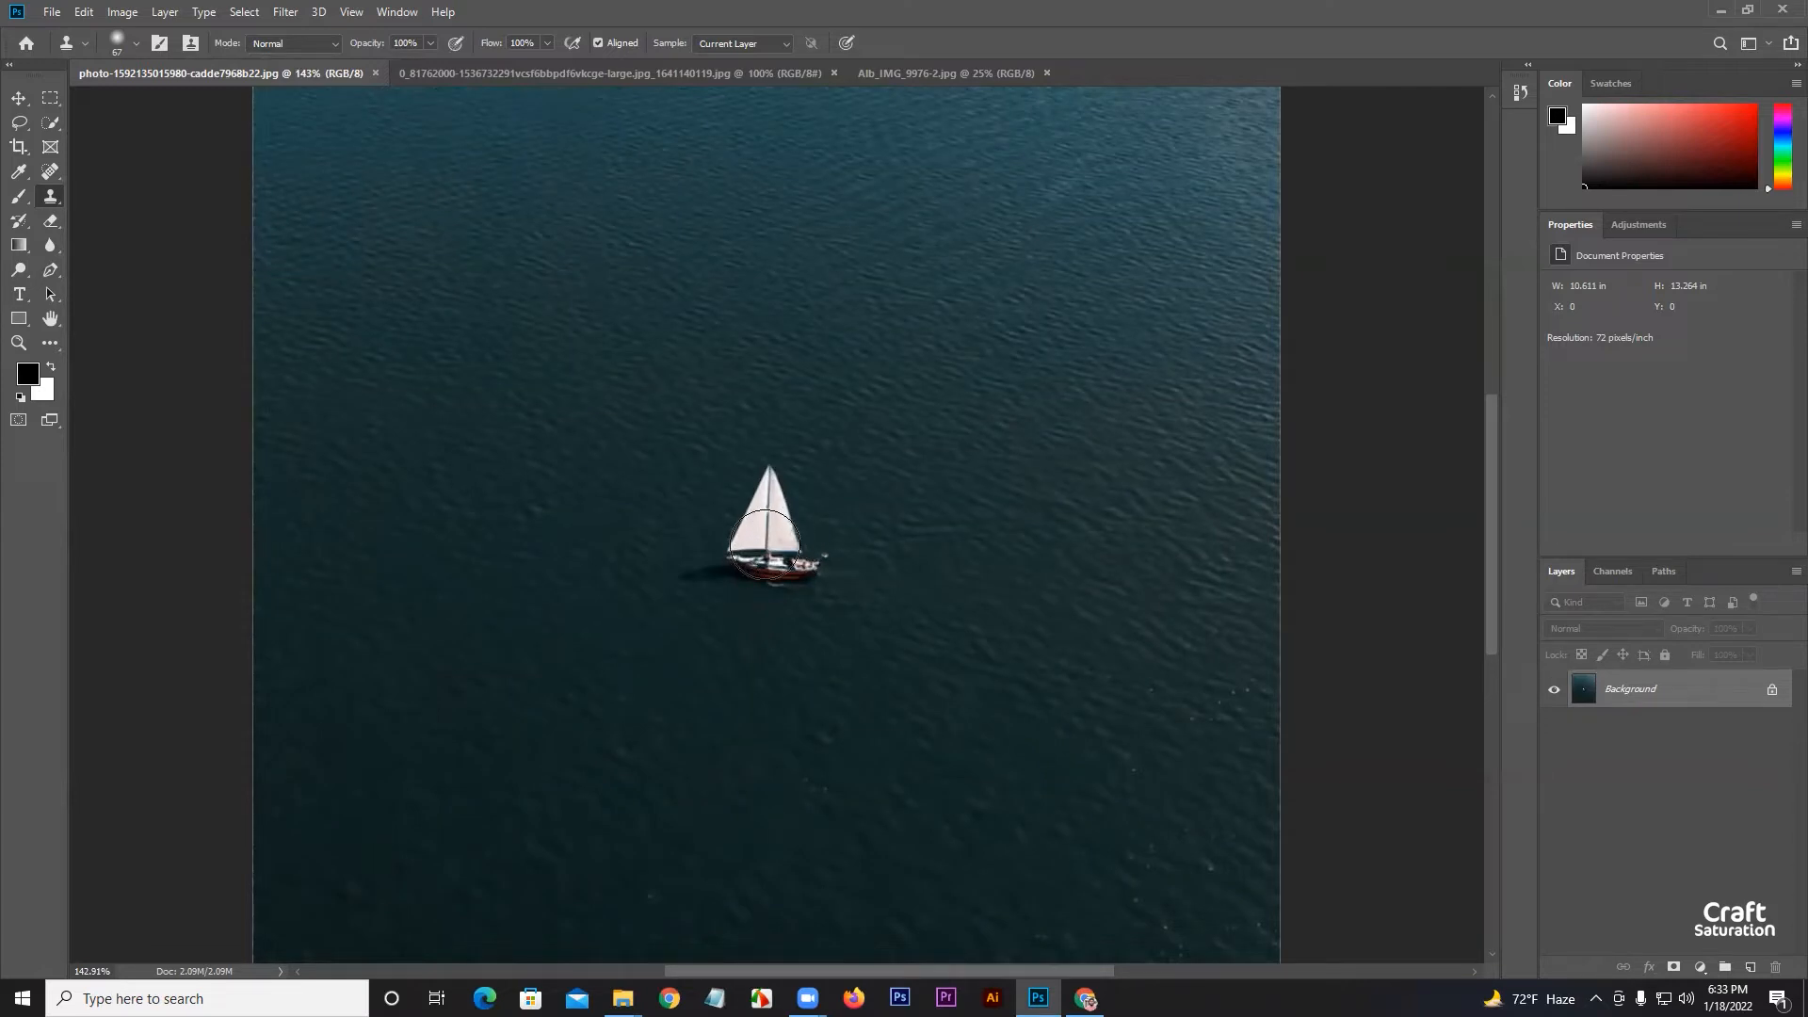
pyautogui.click(130, 42)
pyautogui.moveTo(130, 100); pyautogui.dragTo(128, 99)
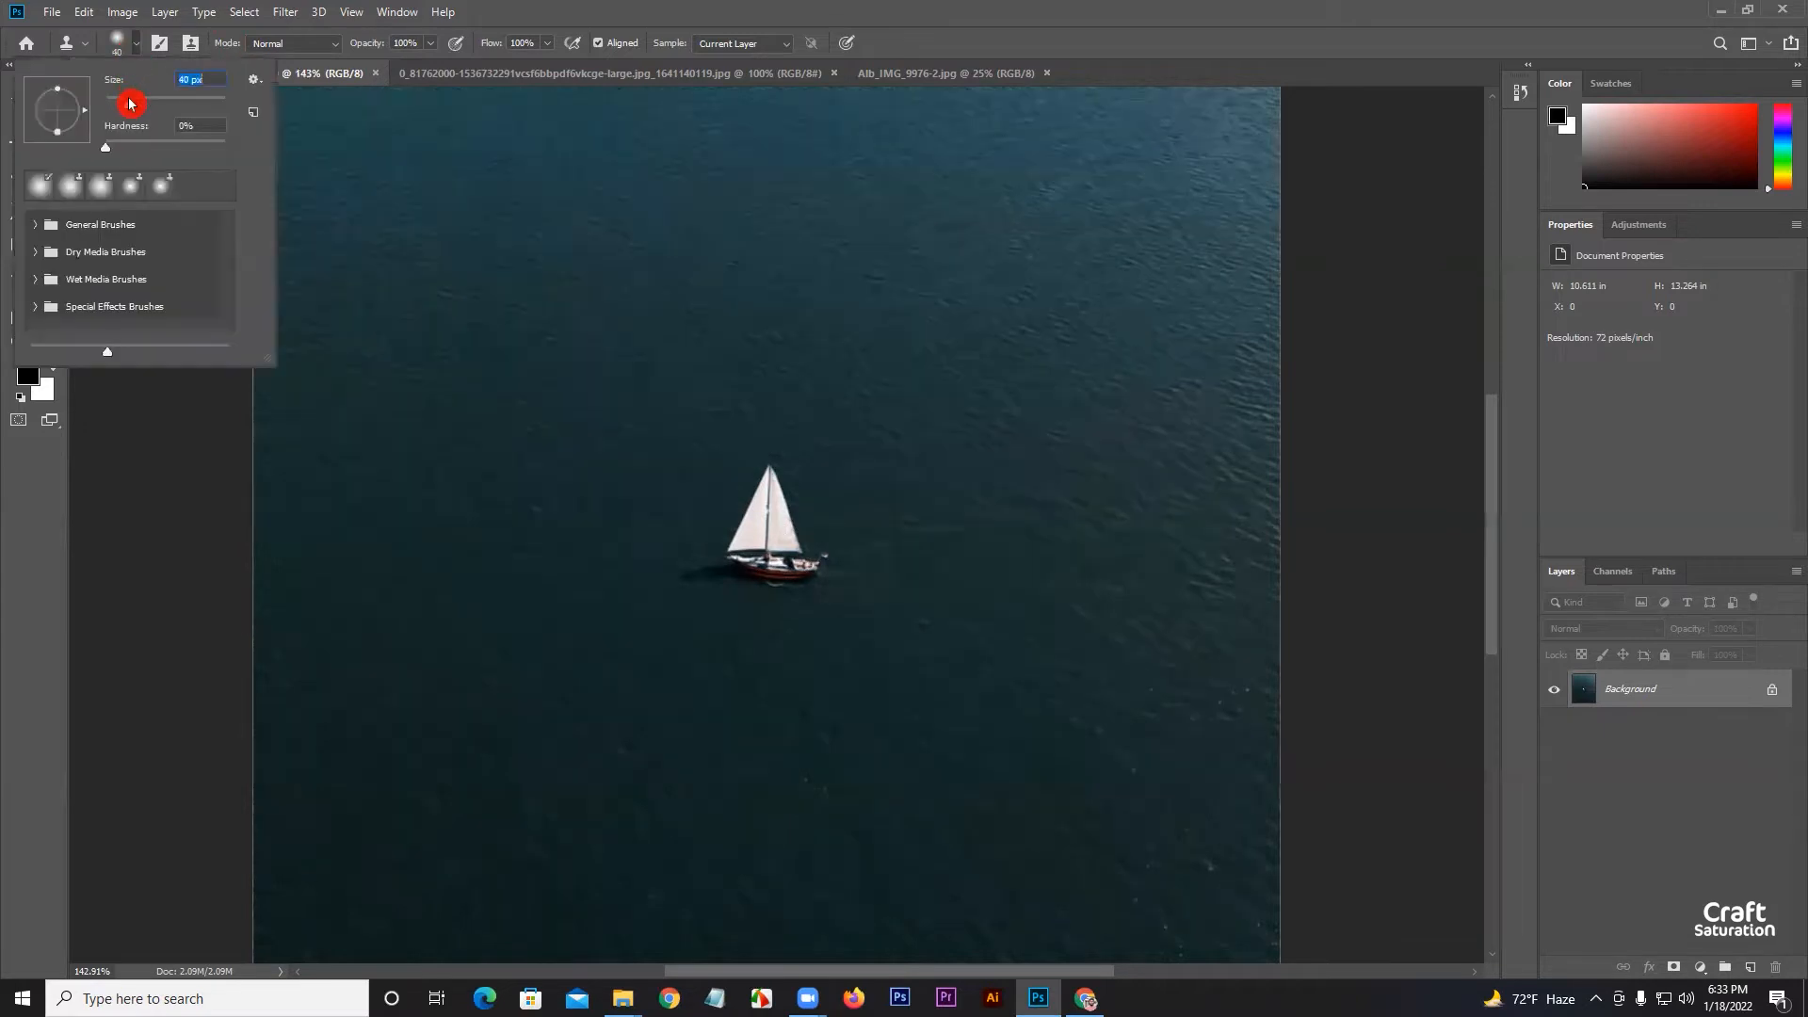
pyautogui.click(130, 45)
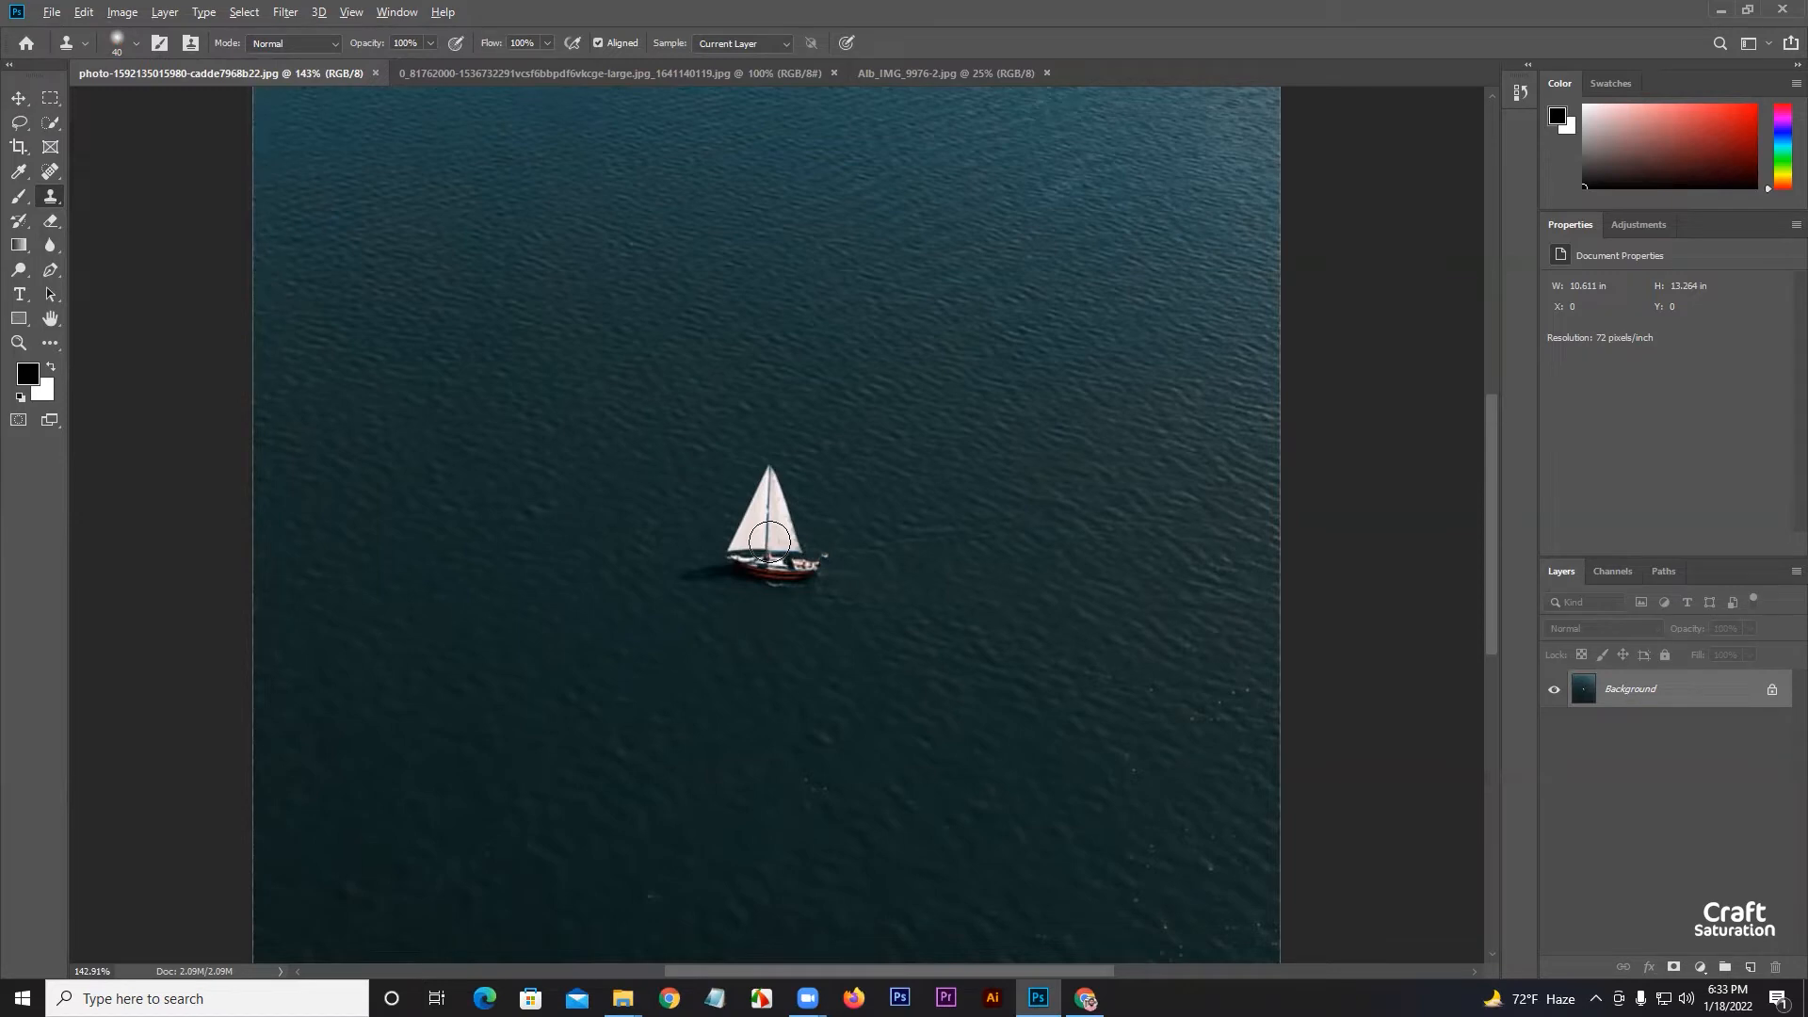
pyautogui.keyDown('alt'); pyautogui.click(766, 536); pyautogui.keyUp('alt')
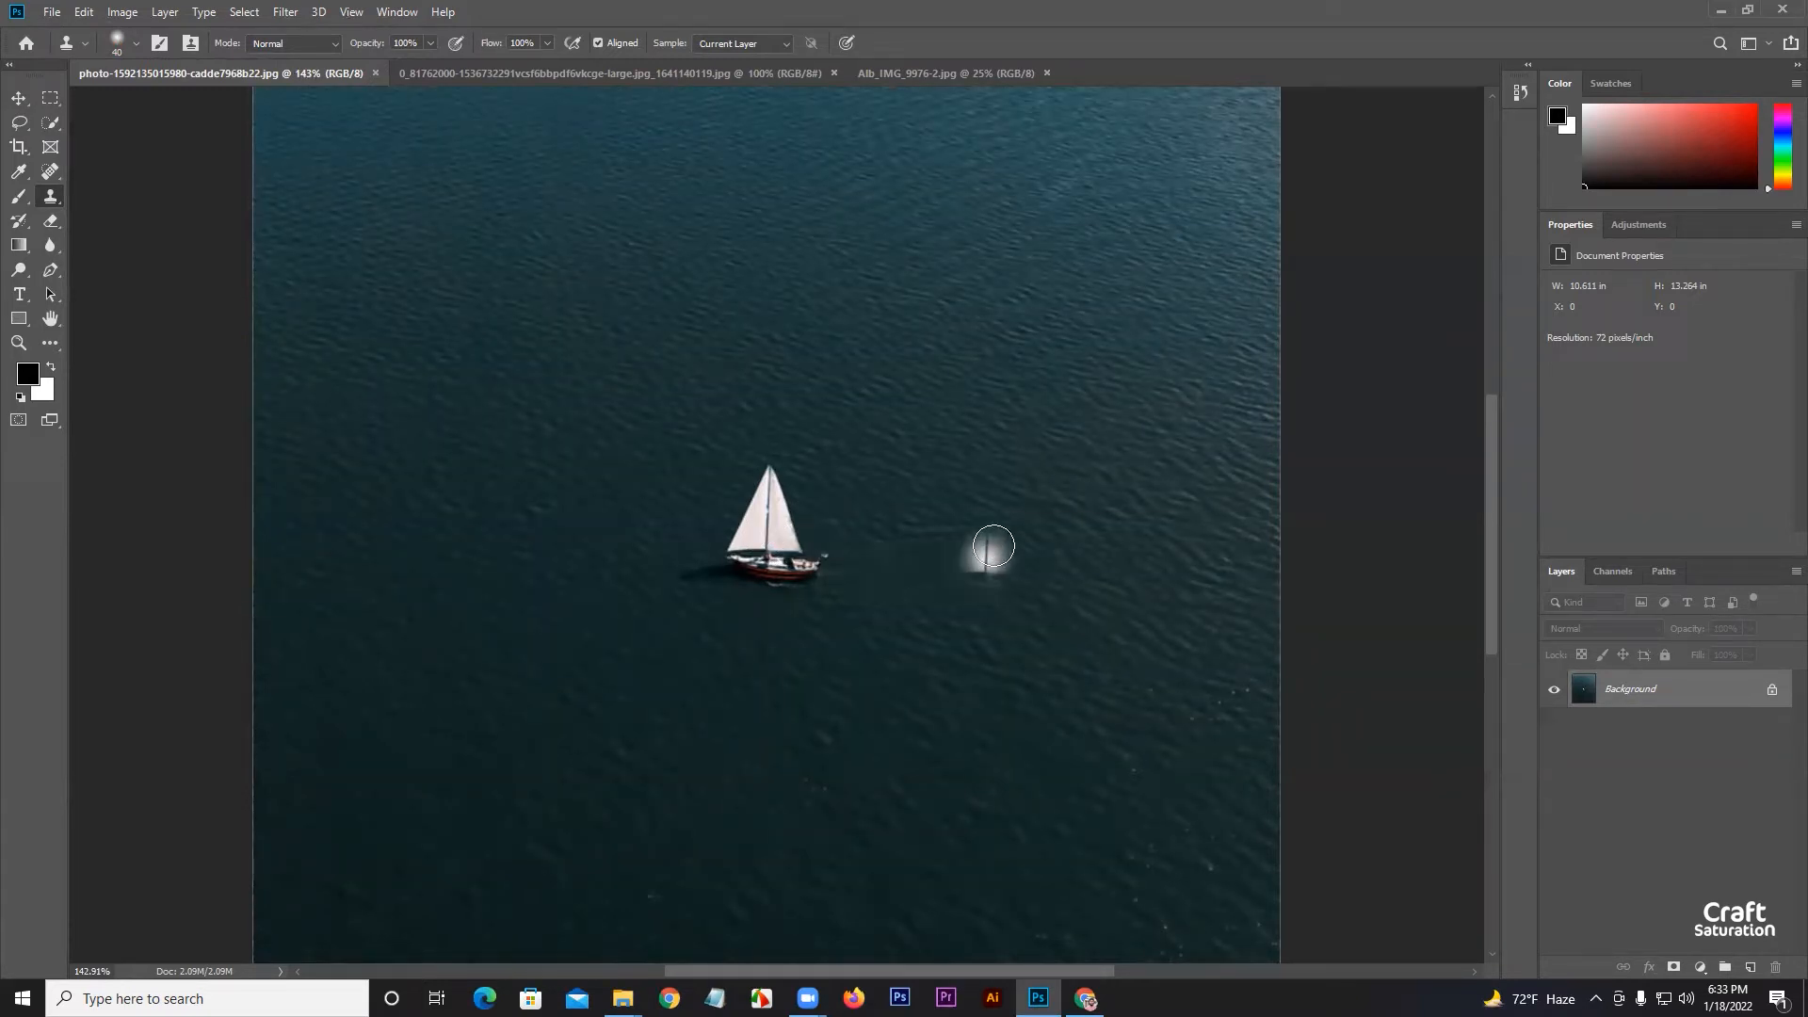
pyautogui.moveTo(985, 481)
pyautogui.mouseDown()
pyautogui.moveTo(987, 533)
pyautogui.moveTo(993, 504)
pyautogui.moveTo(989, 532)
pyautogui.moveTo(982, 498)
pyautogui.moveTo(968, 521)
pyautogui.moveTo(997, 434)
pyautogui.moveTo(1018, 534)
pyautogui.moveTo(958, 540)
pyautogui.moveTo(1051, 535)
pyautogui.moveTo(1029, 516)
pyautogui.moveTo(1037, 548)
pyautogui.moveTo(934, 542)
pyautogui.moveTo(1065, 522)
pyautogui.moveTo(1030, 546)
pyautogui.mouseUp()
pyautogui.hotkey('ctrl', '0')
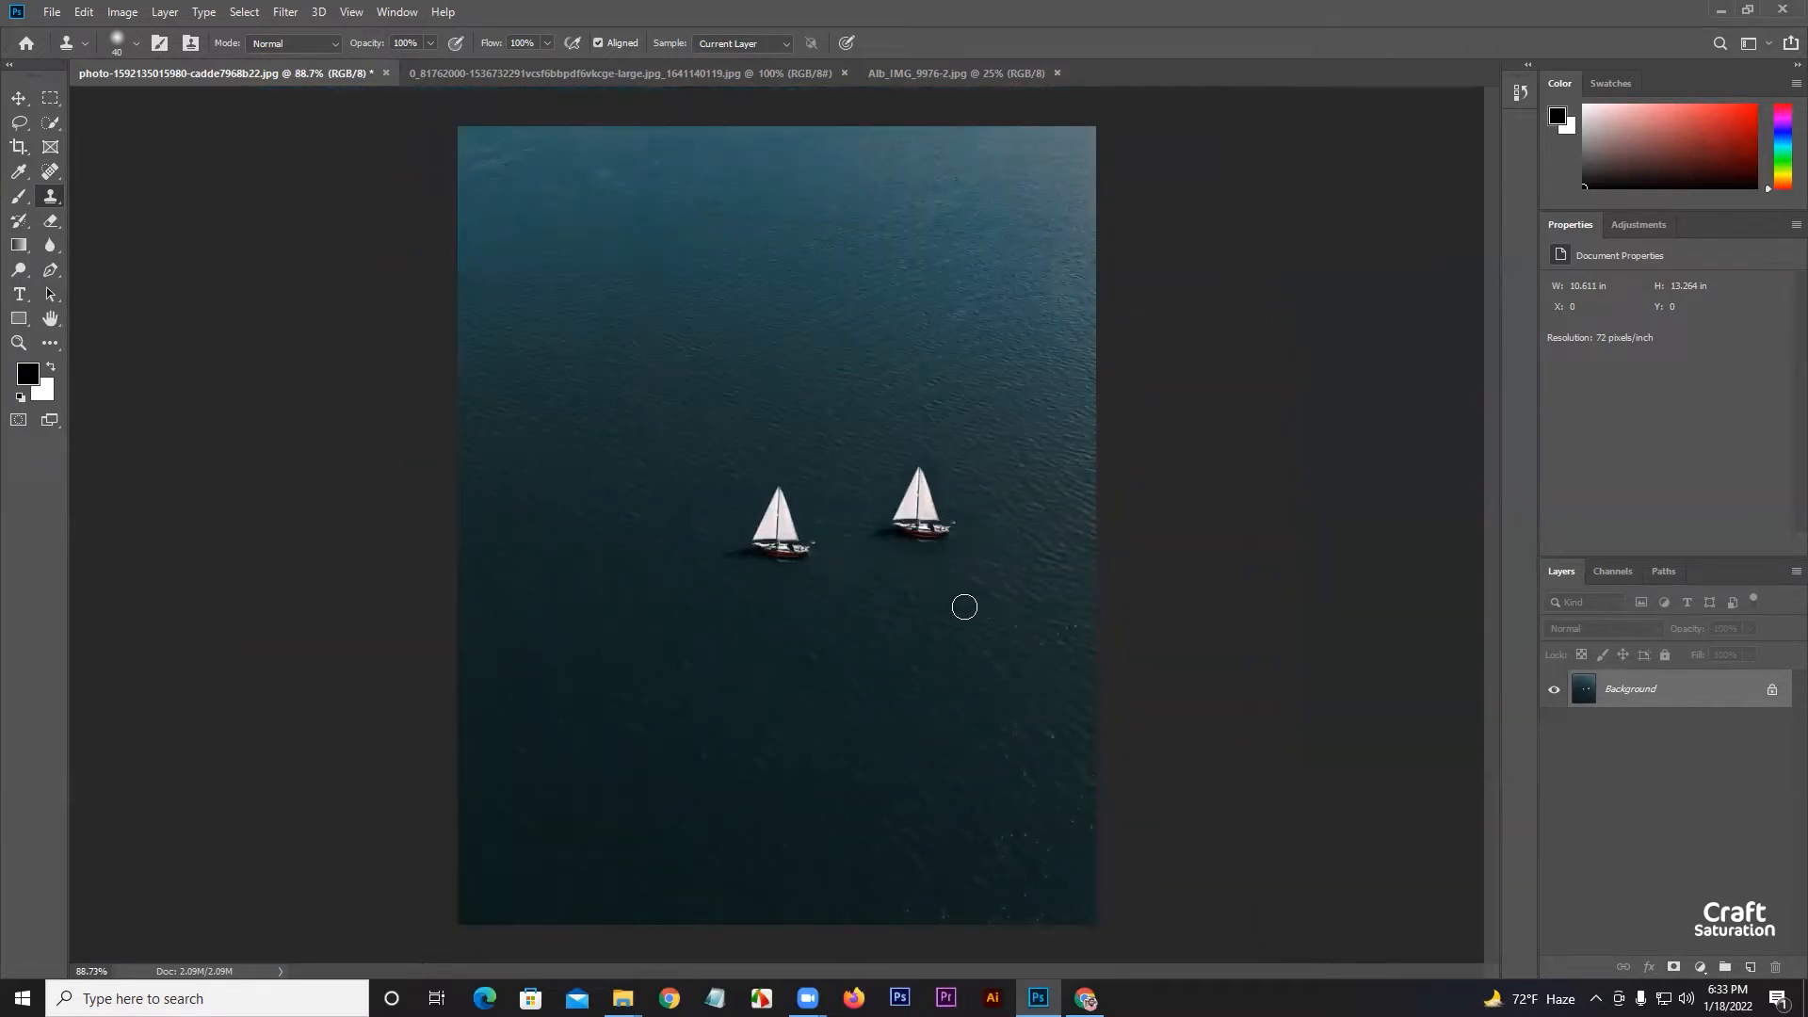
# Sample the cloned sailboat and paint a third complete sailboat on the water just below it
pyautogui.scroll(1, 958, 553)
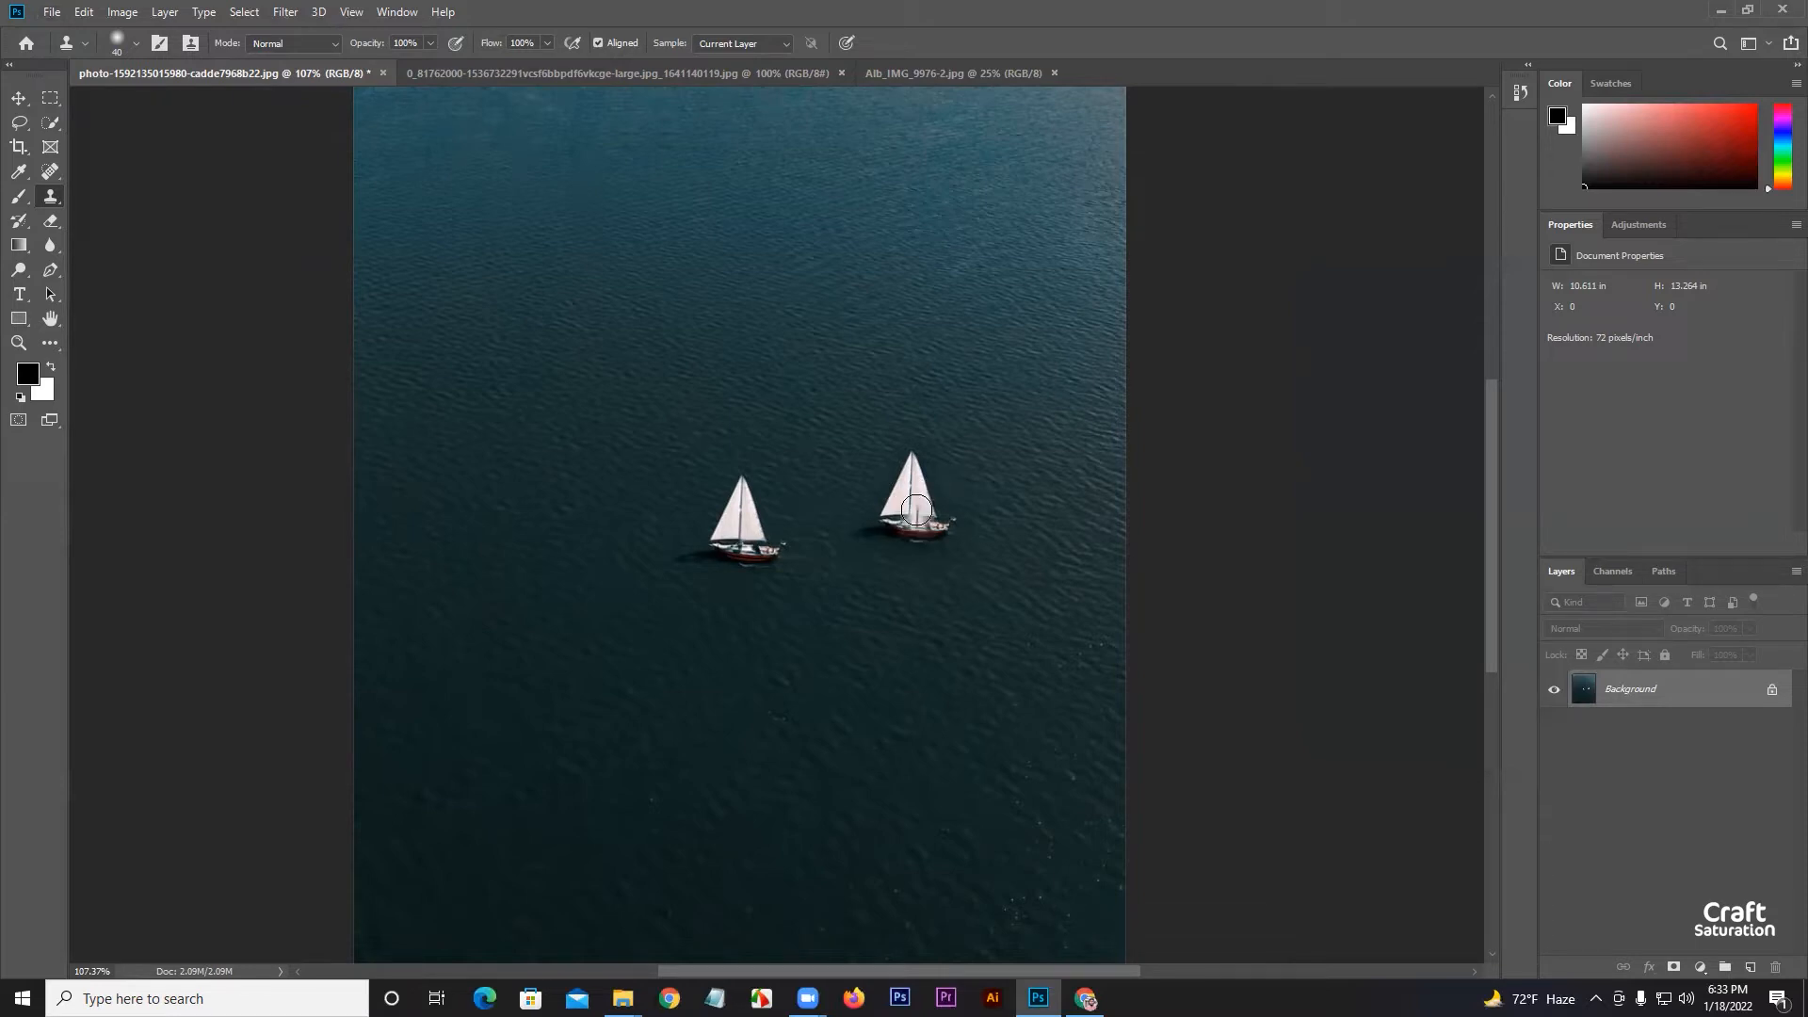
pyautogui.moveTo(930, 624)
pyautogui.mouseDown()
pyautogui.moveTo(952, 574)
pyautogui.moveTo(926, 573)
pyautogui.moveTo(900, 637)
pyautogui.moveTo(977, 642)
pyautogui.moveTo(943, 651)
pyautogui.moveTo(949, 608)
pyautogui.moveTo(950, 647)
pyautogui.moveTo(898, 647)
pyautogui.moveTo(954, 642)
pyautogui.moveTo(905, 635)
pyautogui.moveTo(966, 660)
pyautogui.moveTo(992, 647)
pyautogui.moveTo(966, 616)
pyautogui.mouseUp()
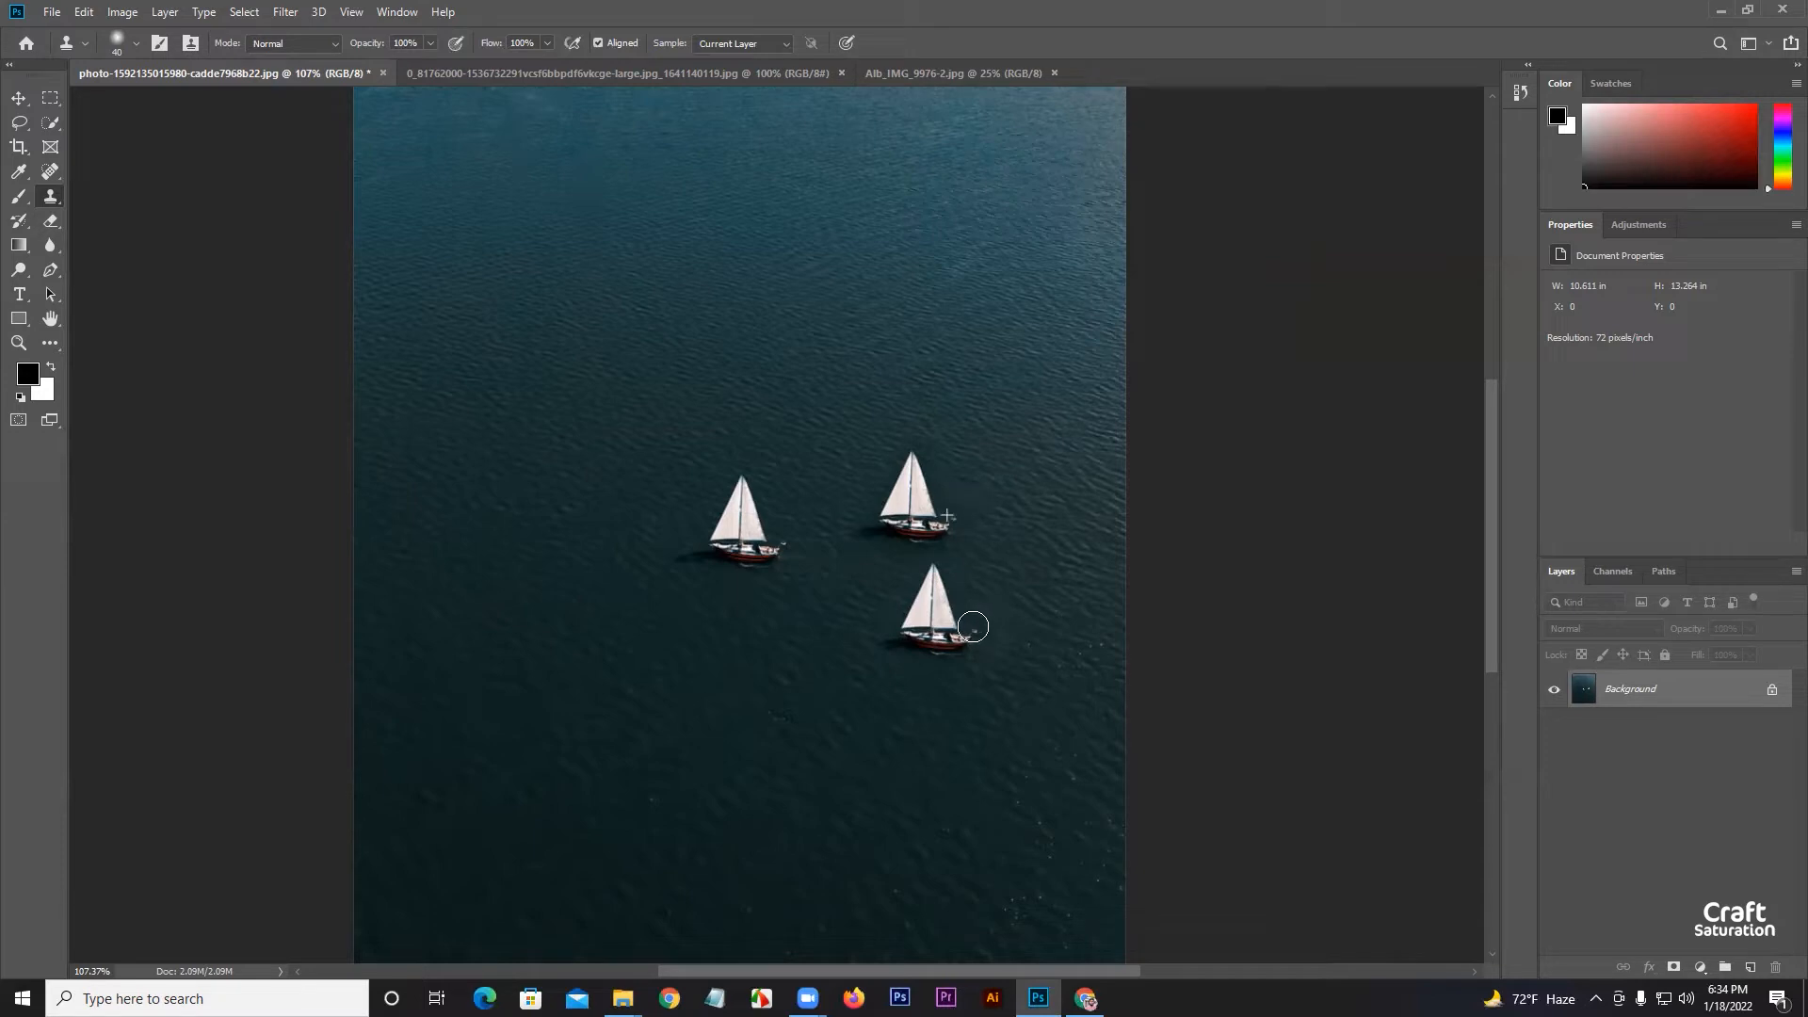
pyautogui.moveTo(969, 622)
pyautogui.mouseDown()
pyautogui.moveTo(948, 623)
pyautogui.moveTo(963, 624)
pyautogui.mouseUp()
pyautogui.moveTo(979, 624); pyautogui.dragTo(994, 610)
# Try to clone a fourth sailboat below the original one, and undo its strokes
pyautogui.moveTo(812, 675)
pyautogui.mouseDown()
pyautogui.moveTo(787, 703)
pyautogui.moveTo(853, 711)
pyautogui.moveTo(791, 690)
pyautogui.moveTo(828, 674)
pyautogui.moveTo(851, 707)
pyautogui.moveTo(797, 663)
pyautogui.moveTo(726, 674)
pyautogui.moveTo(779, 659)
pyautogui.moveTo(905, 700)
pyautogui.mouseUp()
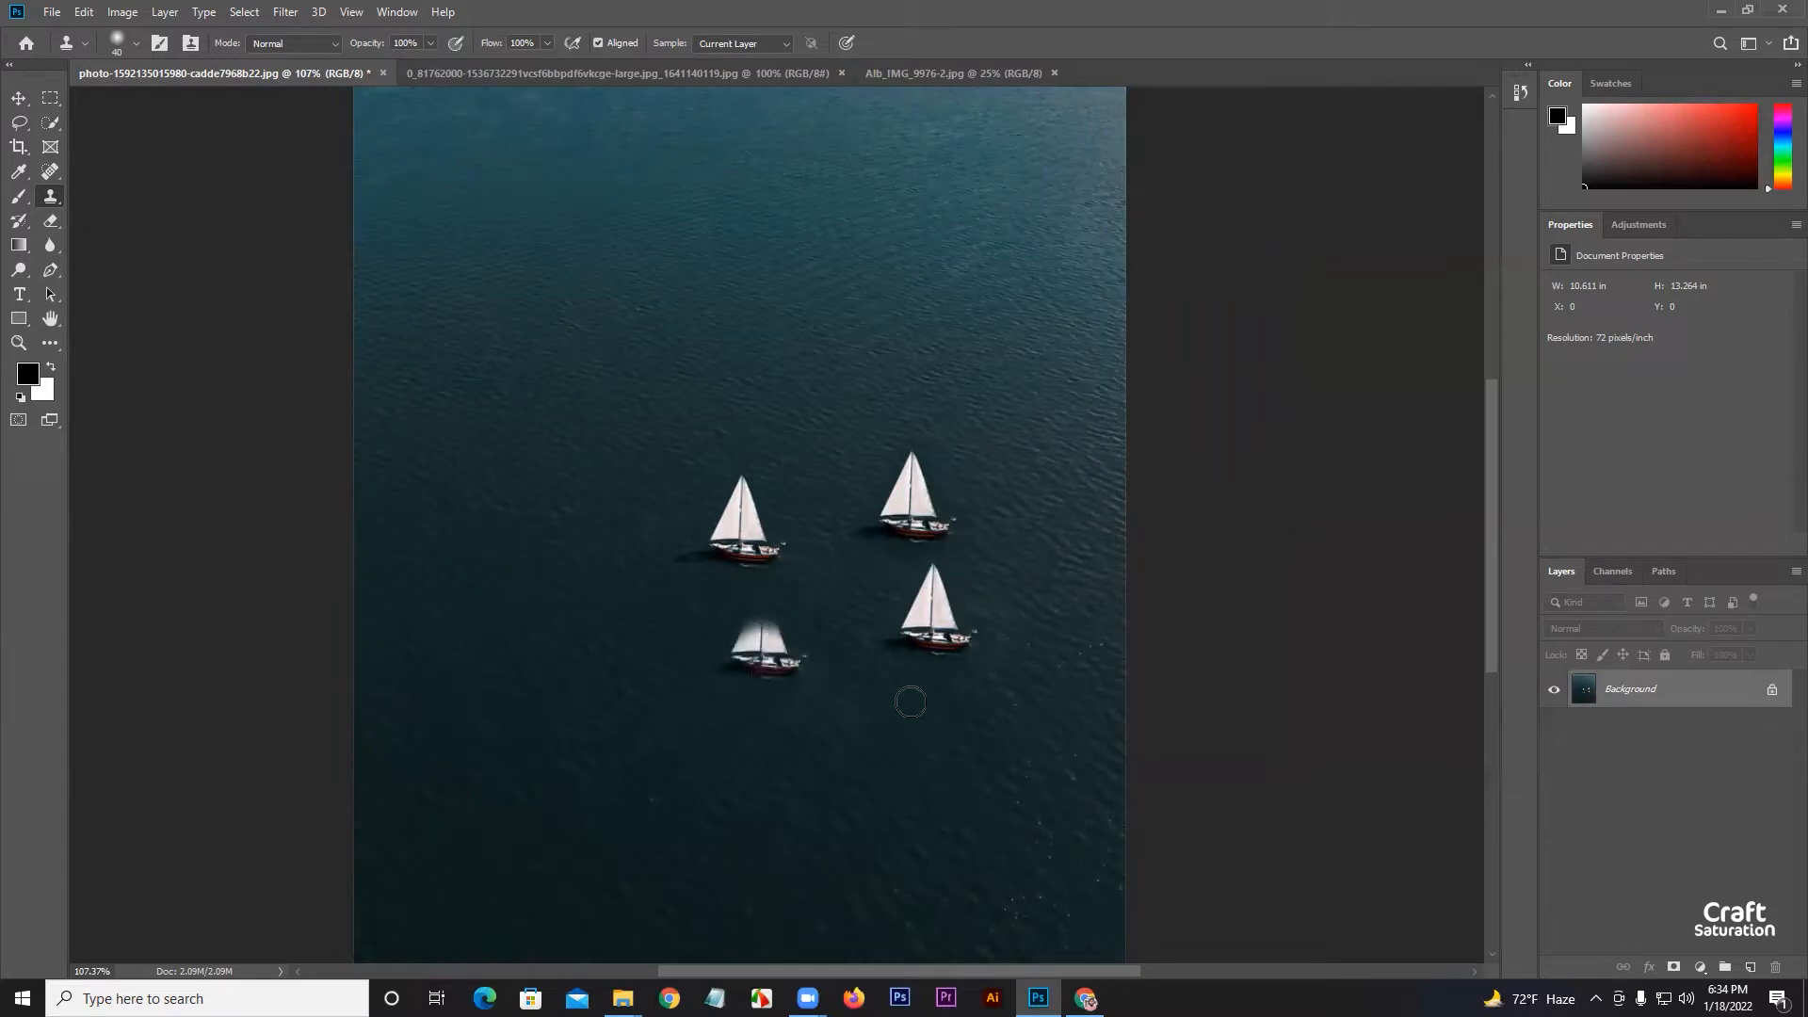
pyautogui.hotkey('ctrl', 'z')
pyautogui.hotkey('ctrl', 'shift', 'z')
pyautogui.hotkey('ctrl', 'z')
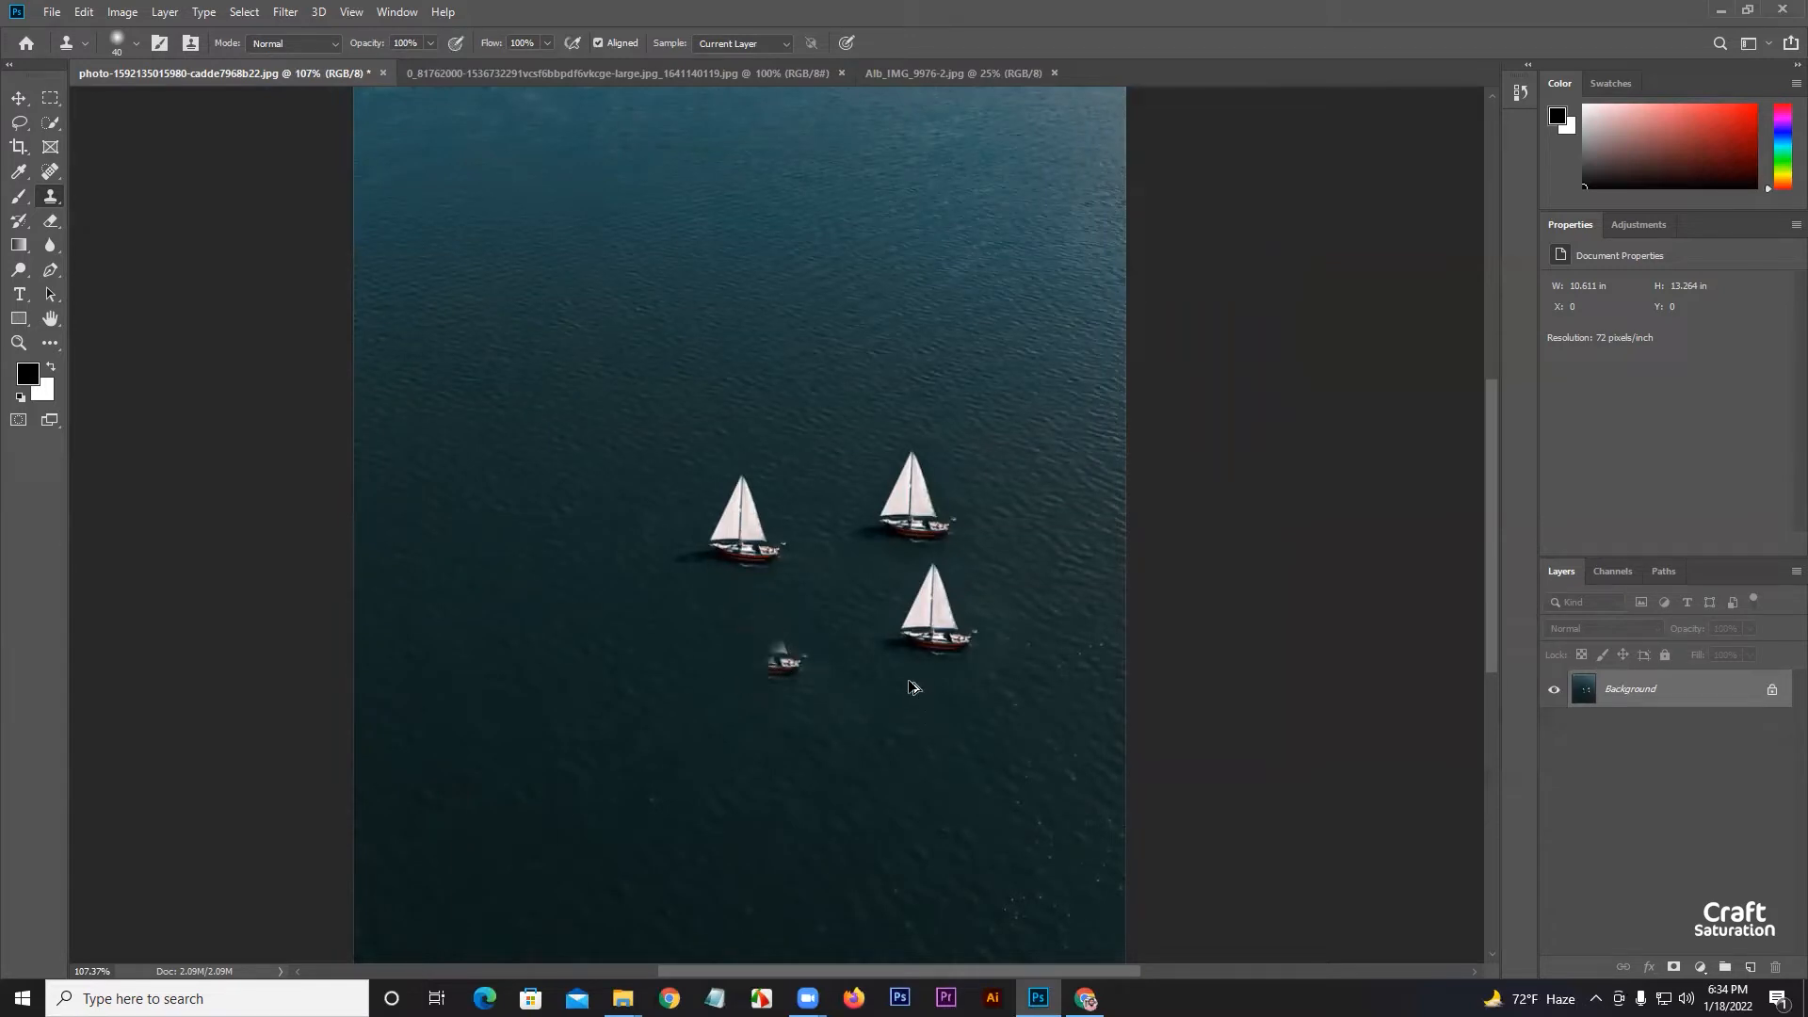
pyautogui.hotkey('ctrl', 'z')
# Remove the original sailboat by cloning nearby water over it
pyautogui.scroll(3, 937, 612)
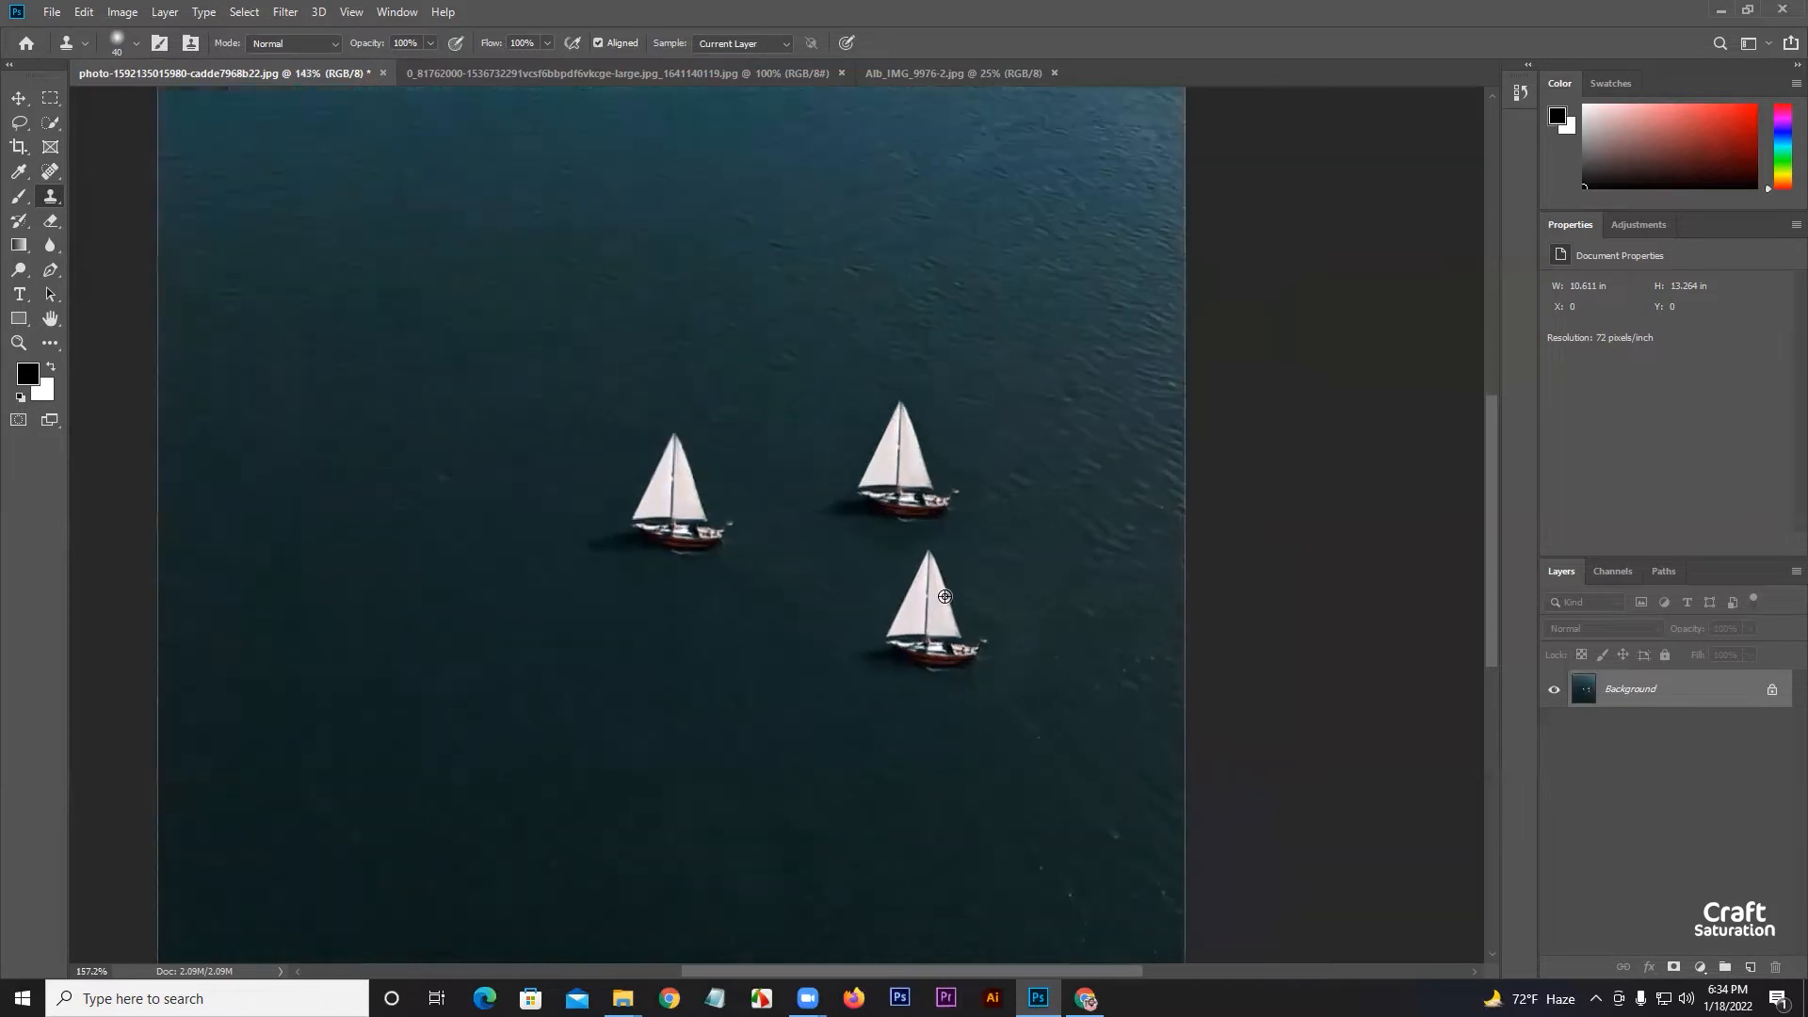
pyautogui.scroll(-2, 565, 476)
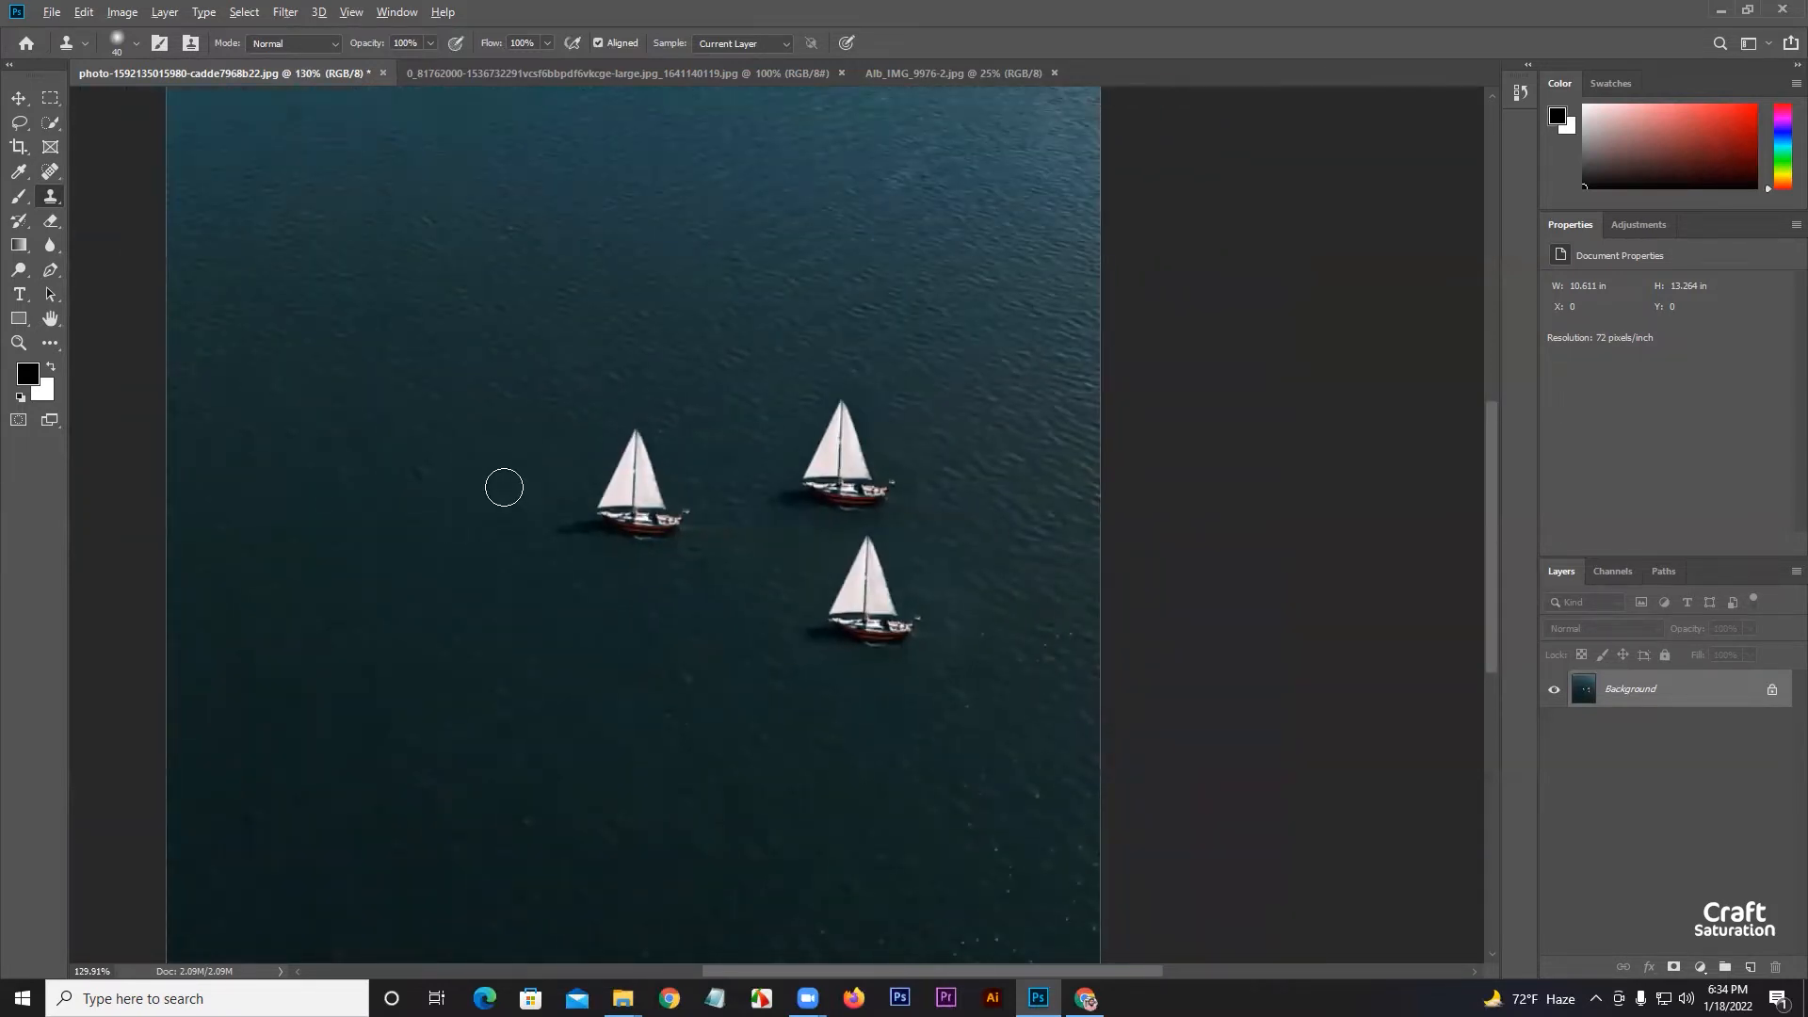
pyautogui.moveTo(617, 480)
pyautogui.mouseDown()
pyautogui.moveTo(647, 457)
pyautogui.moveTo(616, 509)
pyautogui.moveTo(623, 430)
pyautogui.moveTo(621, 475)
pyautogui.moveTo(643, 440)
pyautogui.moveTo(608, 521)
pyautogui.moveTo(532, 533)
pyautogui.moveTo(698, 522)
pyautogui.moveTo(647, 501)
pyautogui.moveTo(644, 460)
pyautogui.moveTo(666, 514)
pyautogui.moveTo(666, 479)
pyautogui.moveTo(666, 526)
pyautogui.moveTo(602, 549)
pyautogui.mouseUp()
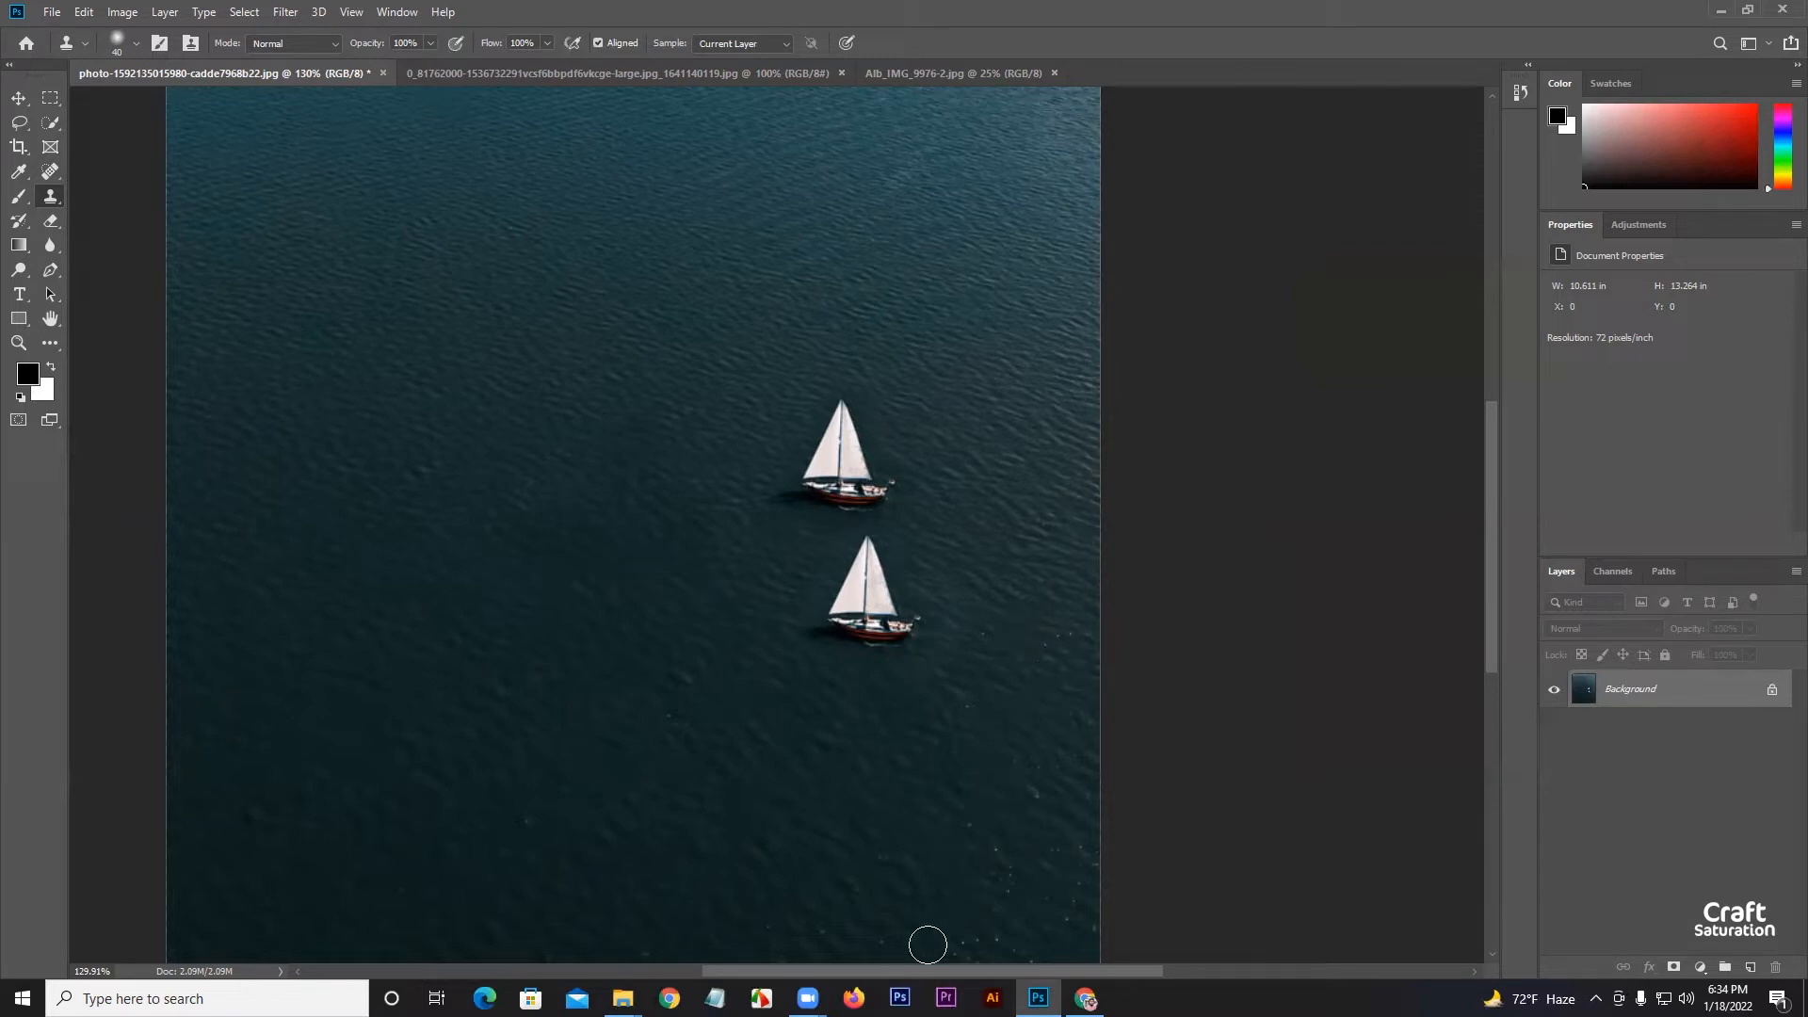
pyautogui.scroll(3, 928, 945)
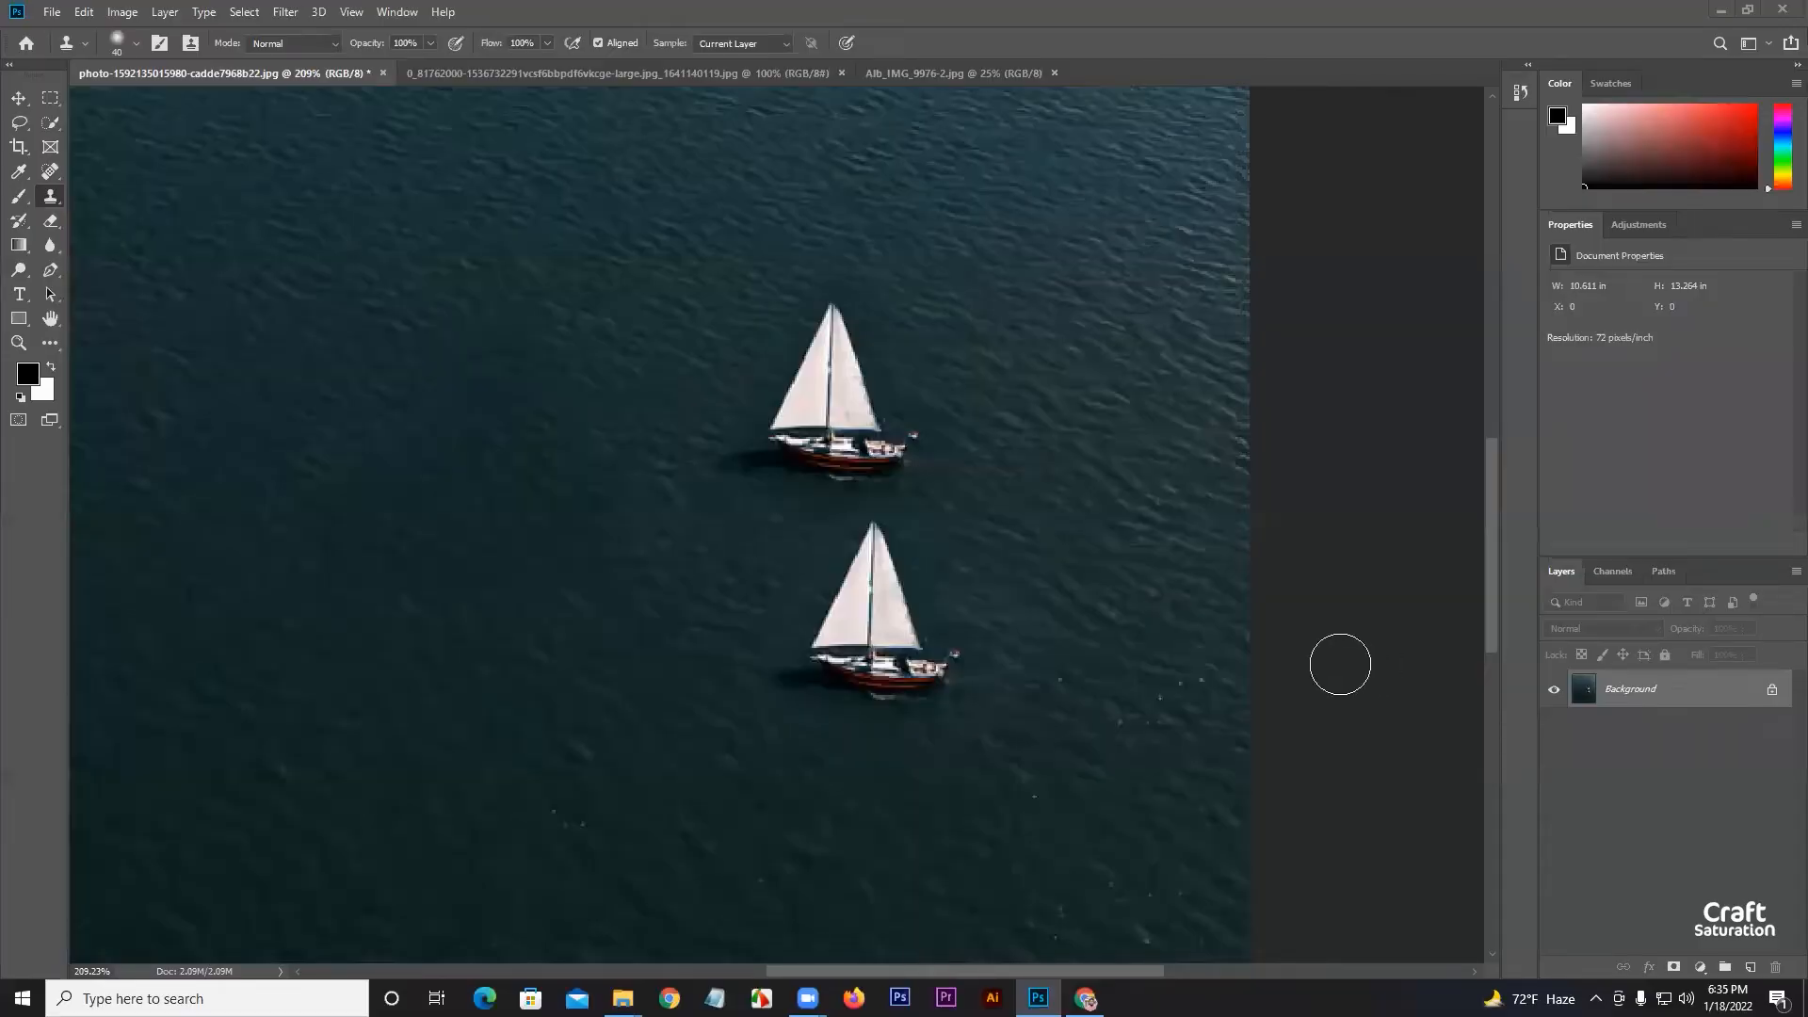
# Try painting the source sampled in the sailboat photo onto the woman's cheek in the portrait image, and undo the strokes
pyautogui.click(537, 82)
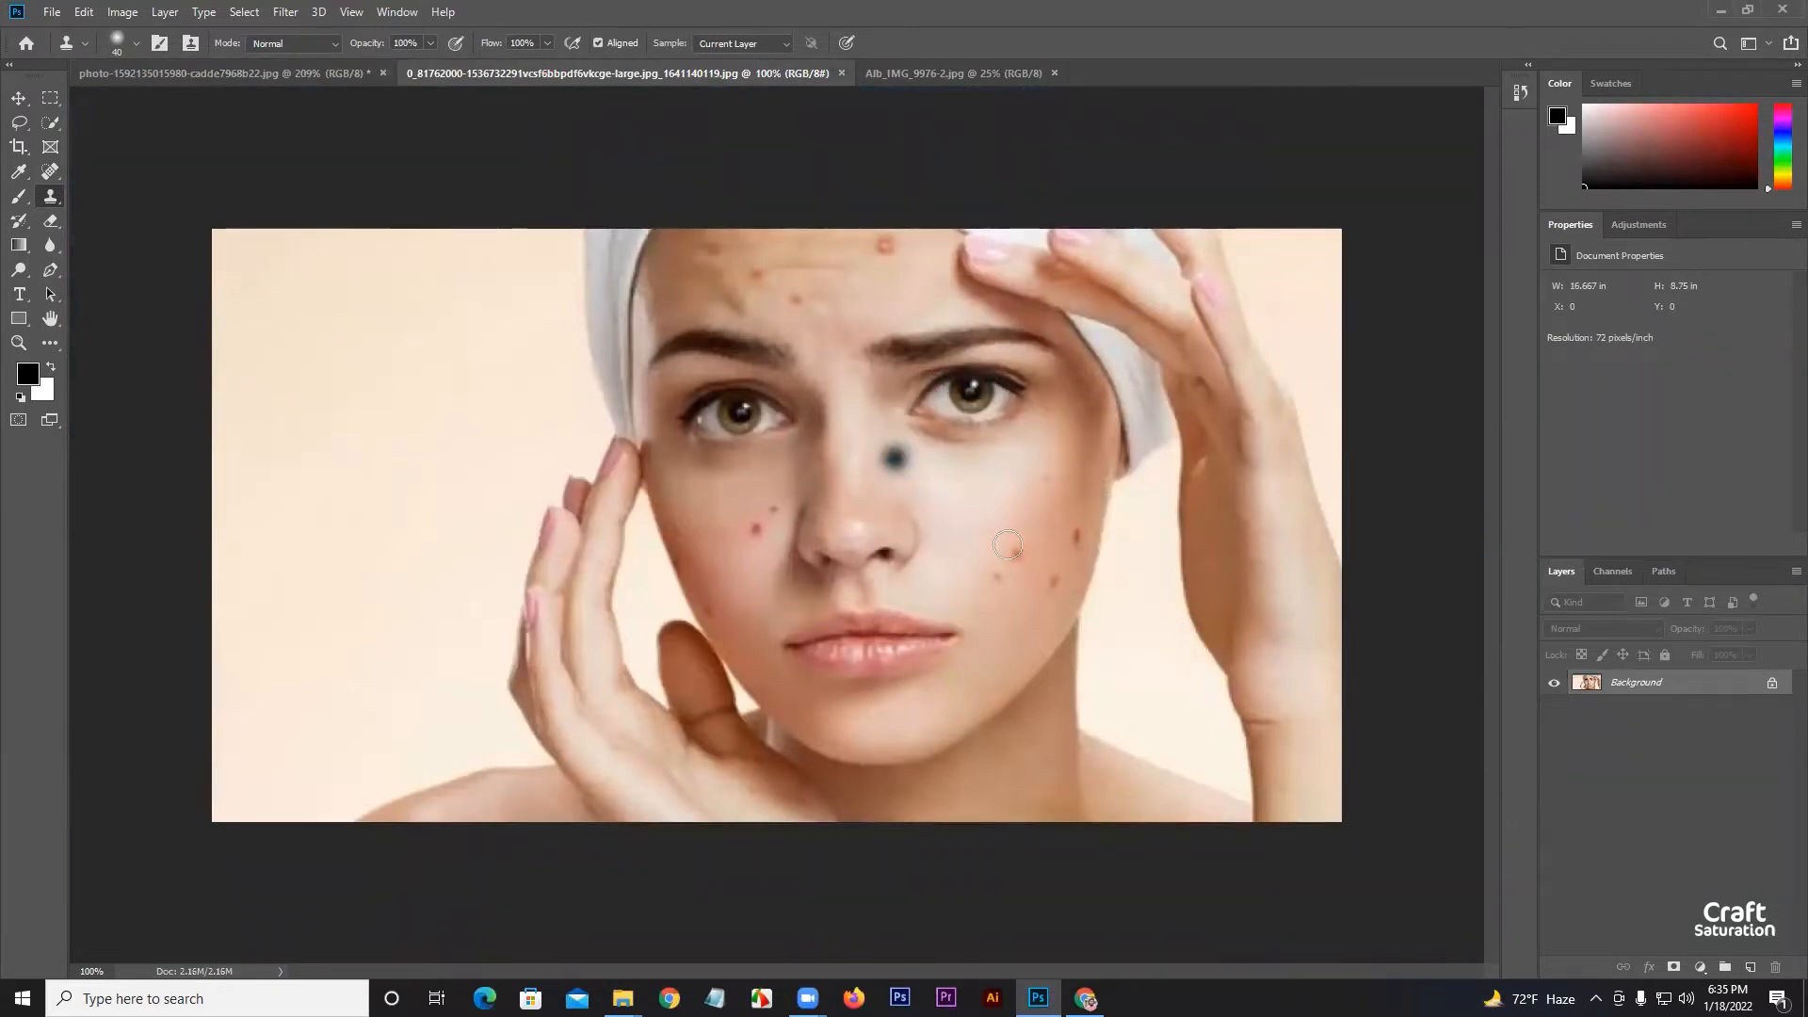
pyautogui.scroll(2, 1061, 512)
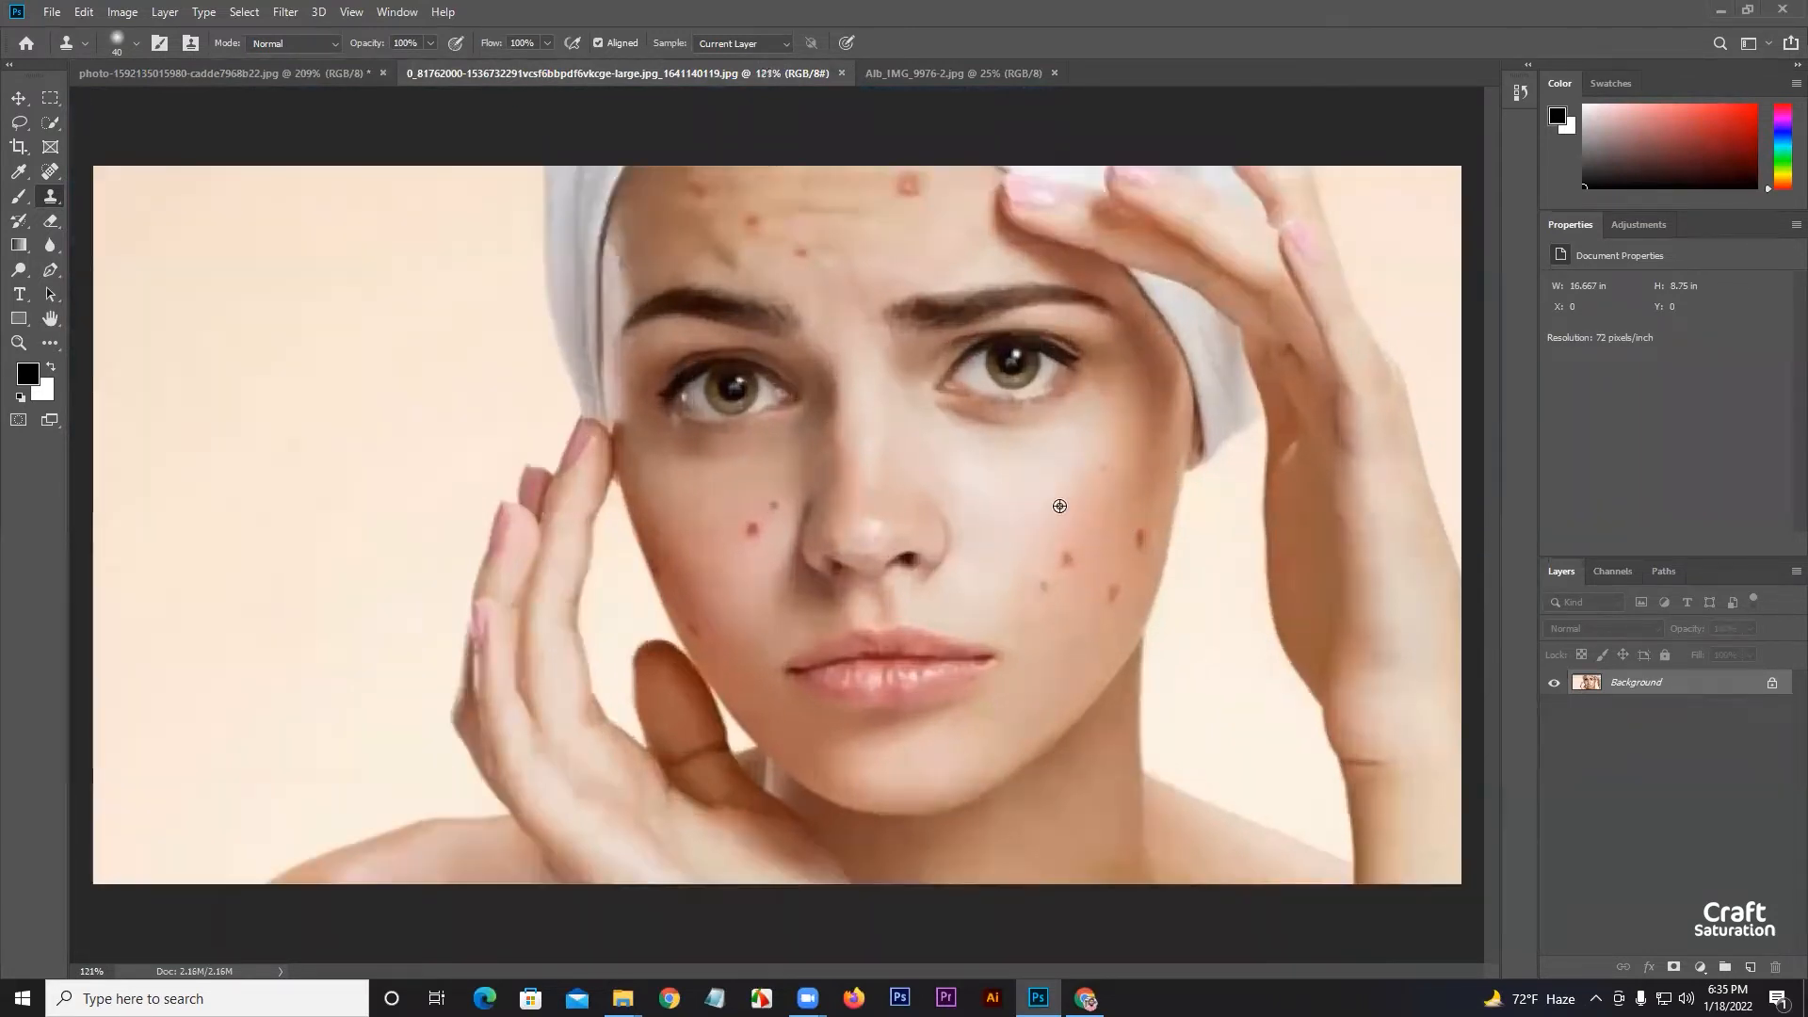
pyautogui.click(1071, 564)
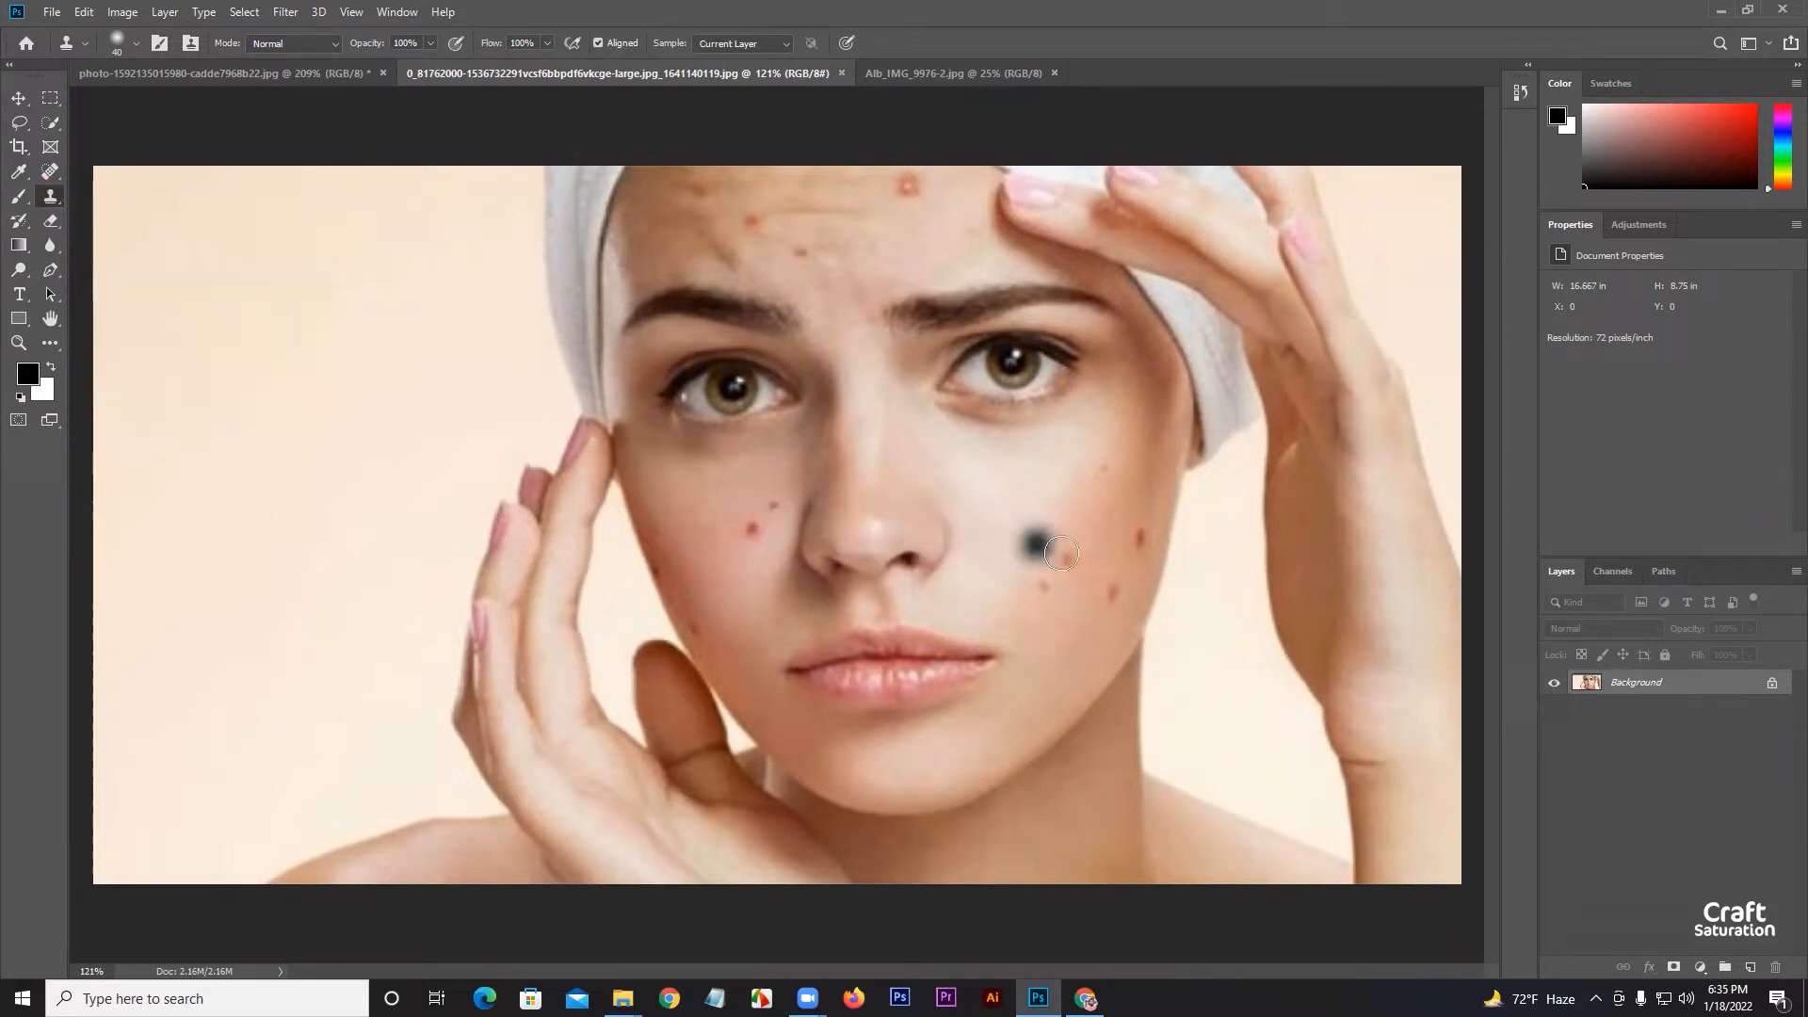
pyautogui.moveTo(1086, 548)
pyautogui.mouseDown()
pyautogui.moveTo(1050, 600)
pyautogui.moveTo(1083, 527)
pyautogui.moveTo(1104, 589)
pyautogui.moveTo(1070, 633)
pyautogui.moveTo(1093, 495)
pyautogui.moveTo(1064, 442)
pyautogui.moveTo(1013, 603)
pyautogui.moveTo(1052, 435)
pyautogui.mouseUp()
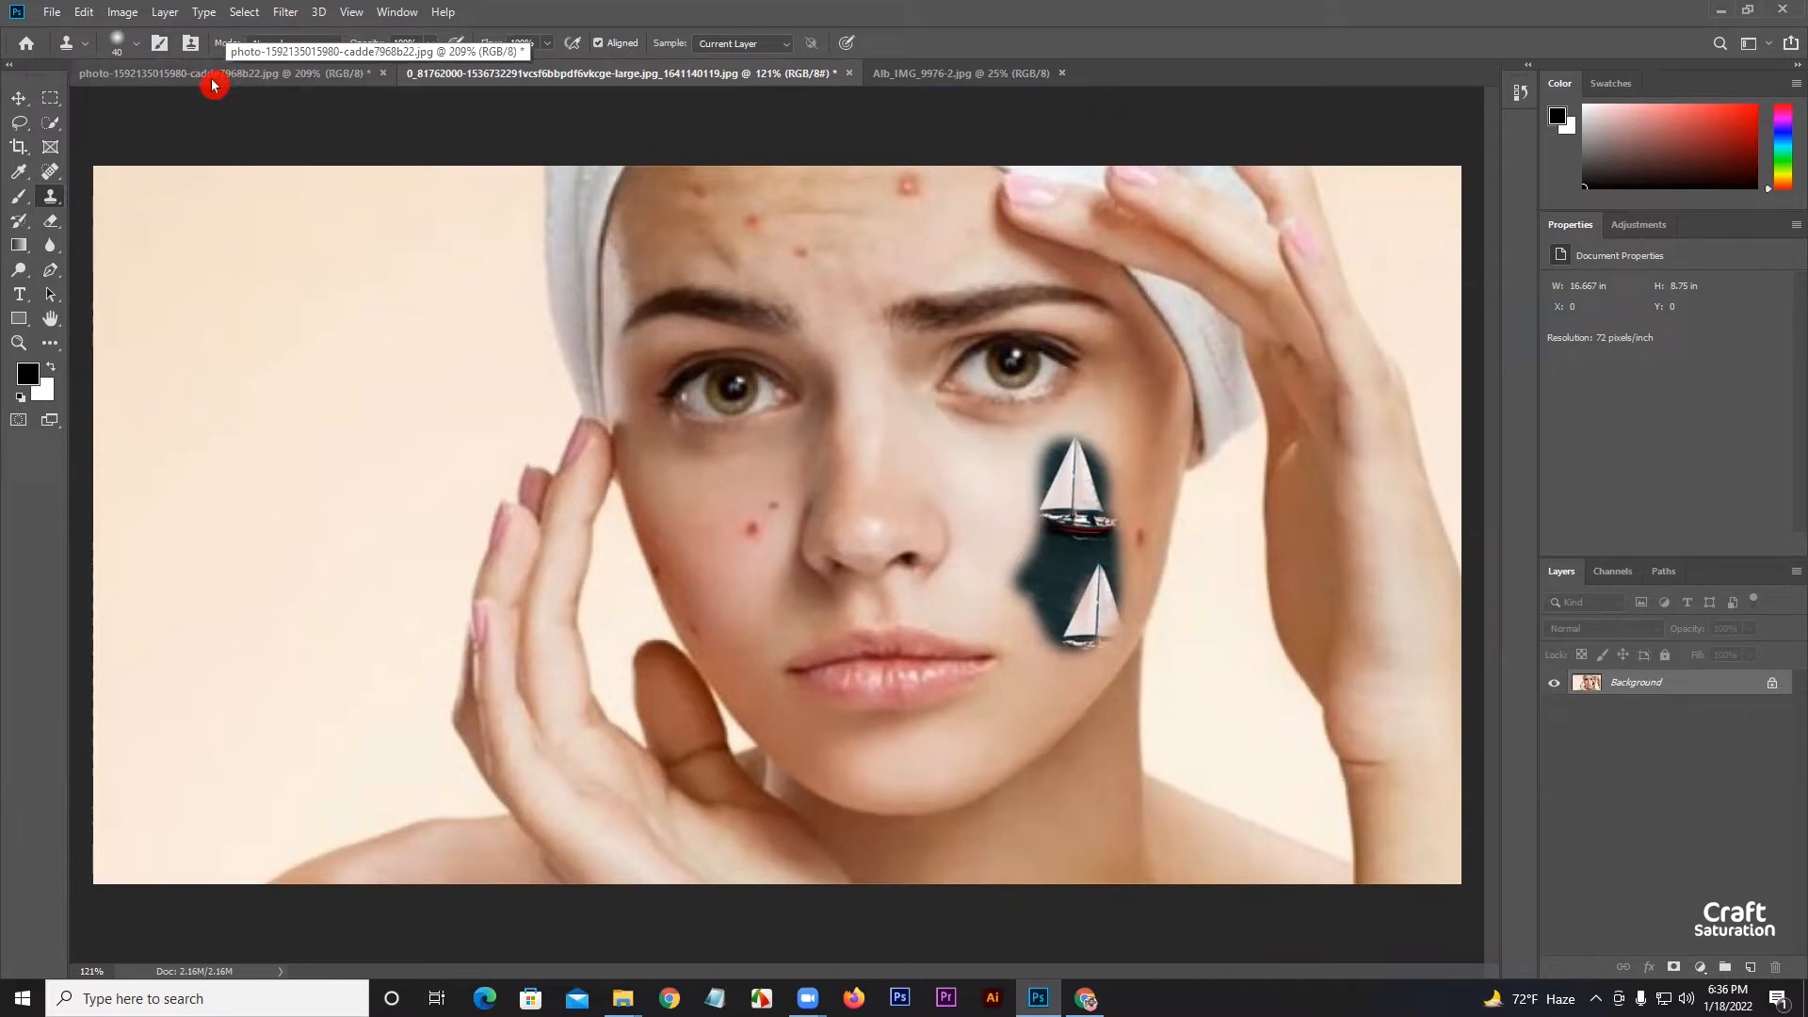
pyautogui.hotkey('ctrl', 'z')
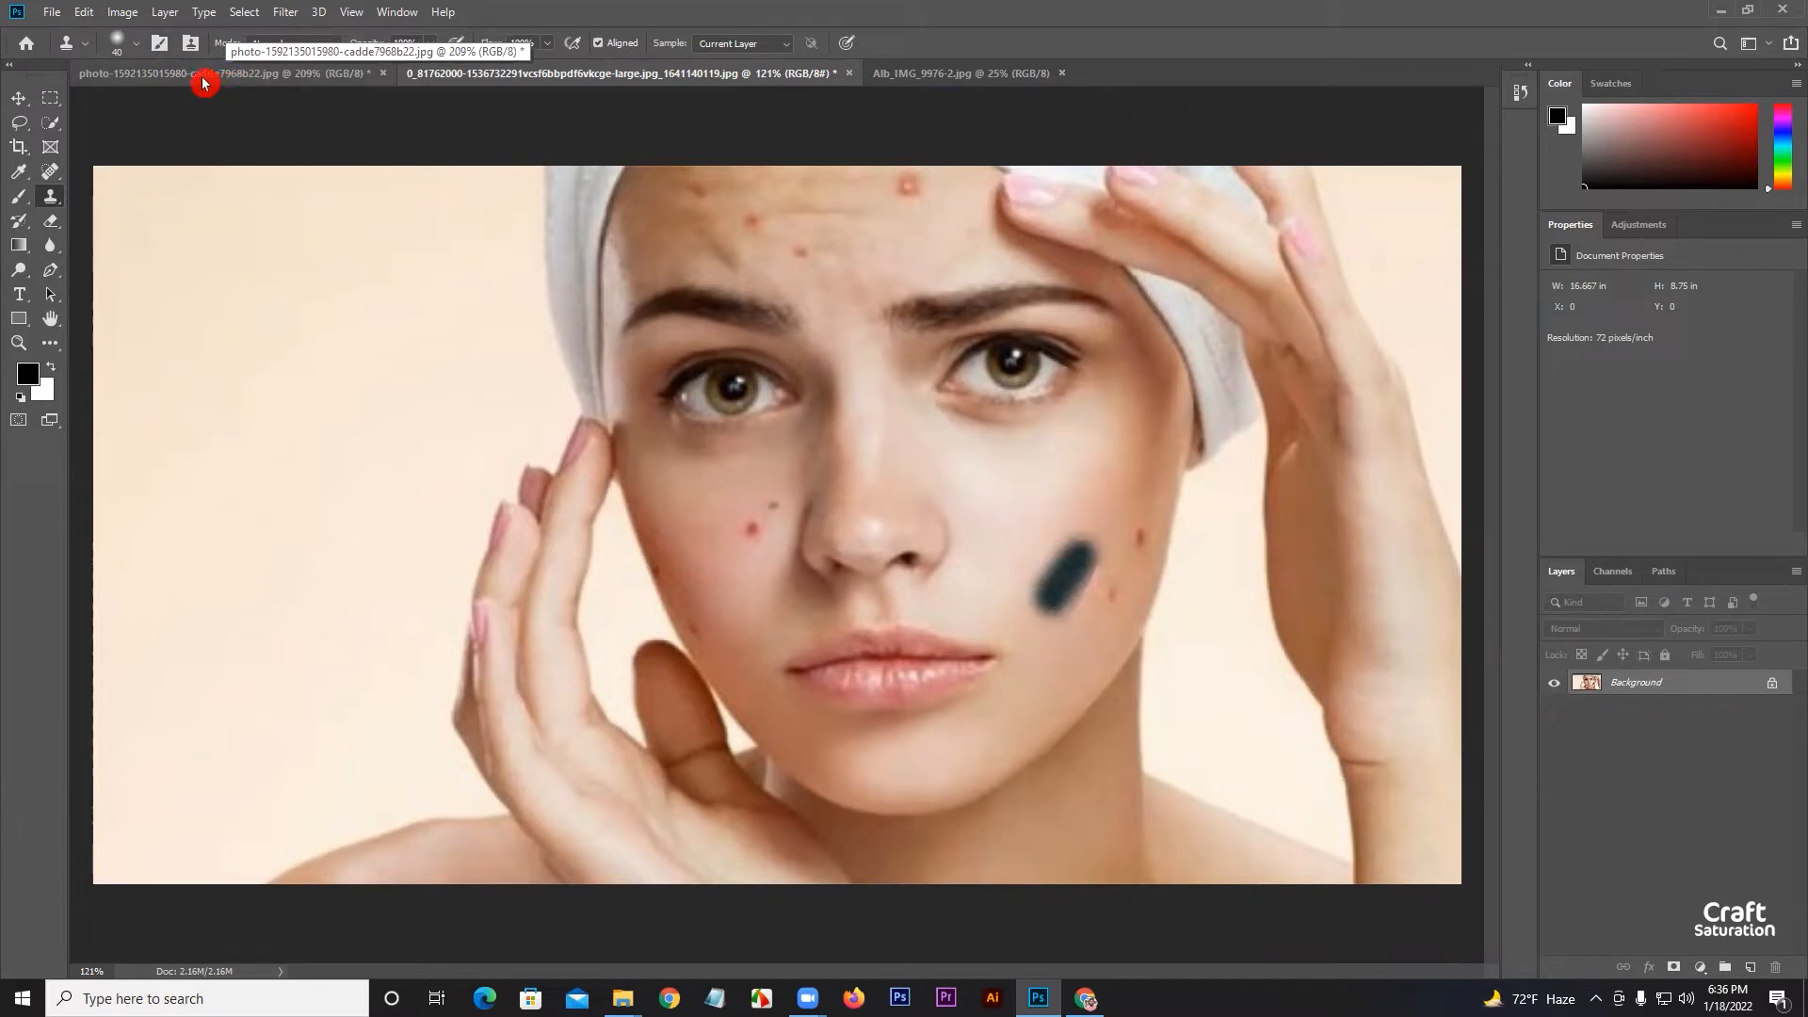
pyautogui.hotkey('ctrl', 'z')
# Close the sailboat photo and return to the portrait image
pyautogui.click(230, 76)
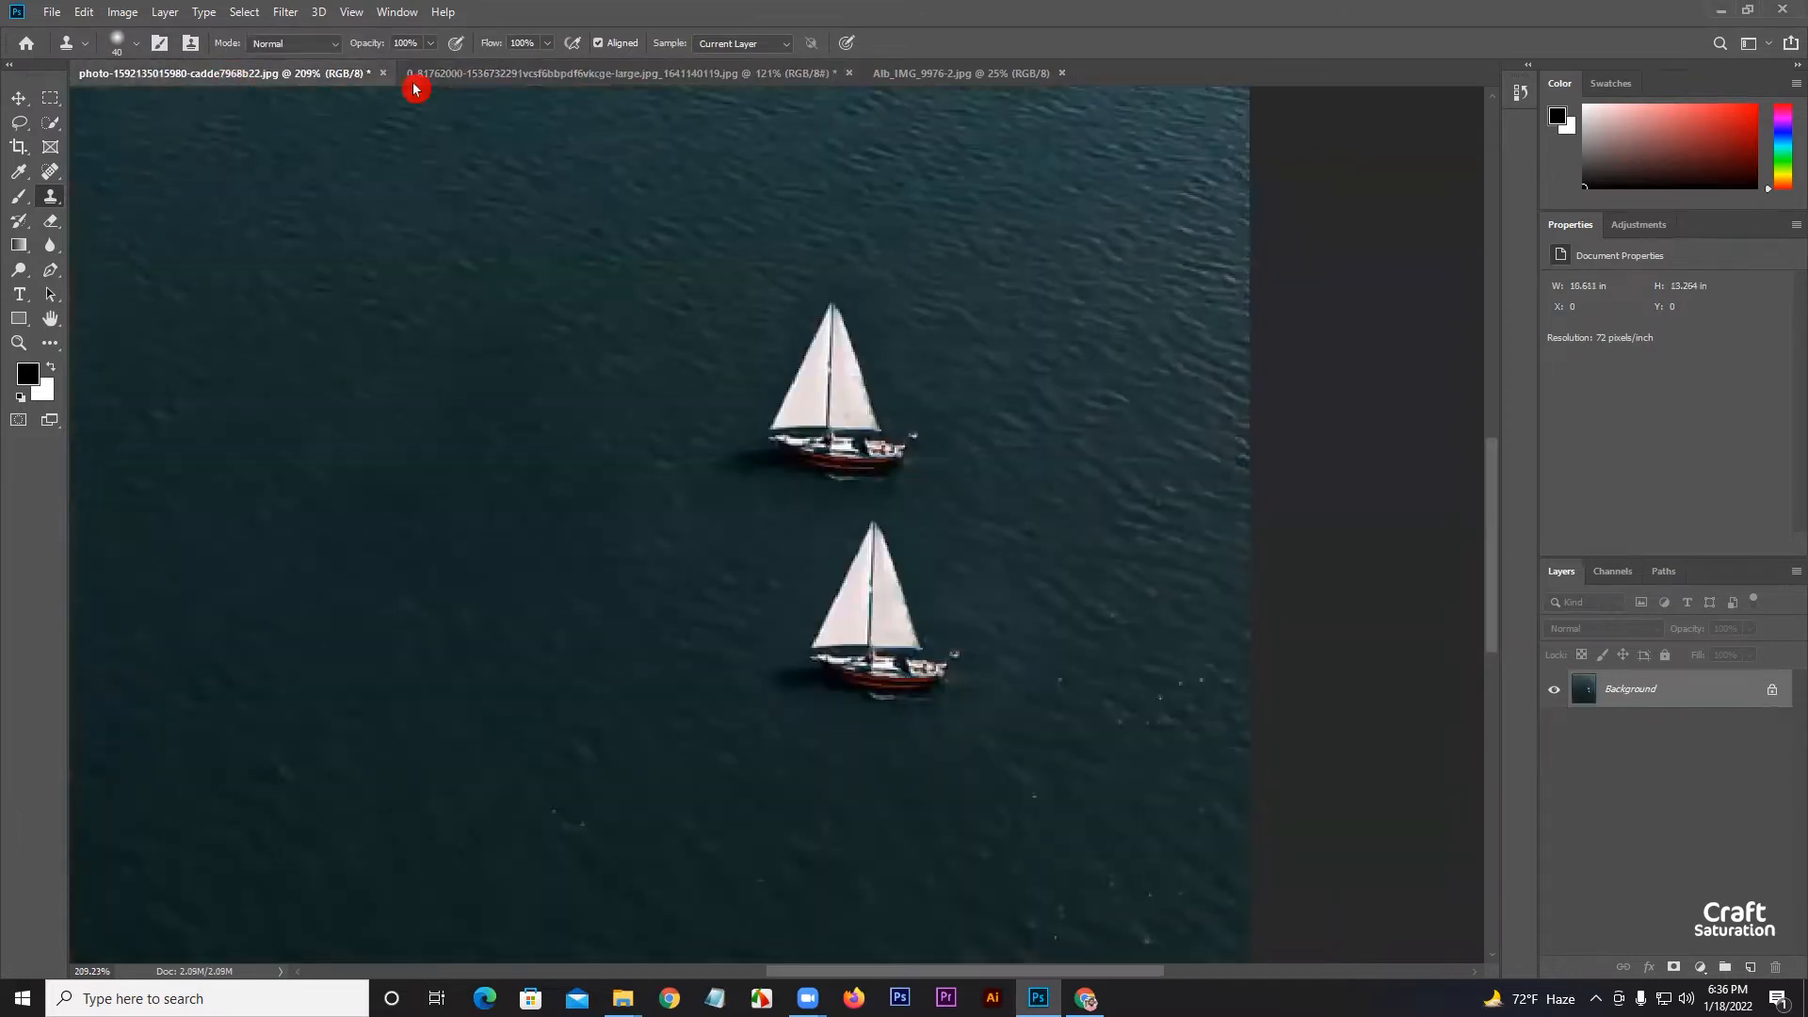
pyautogui.click(468, 76)
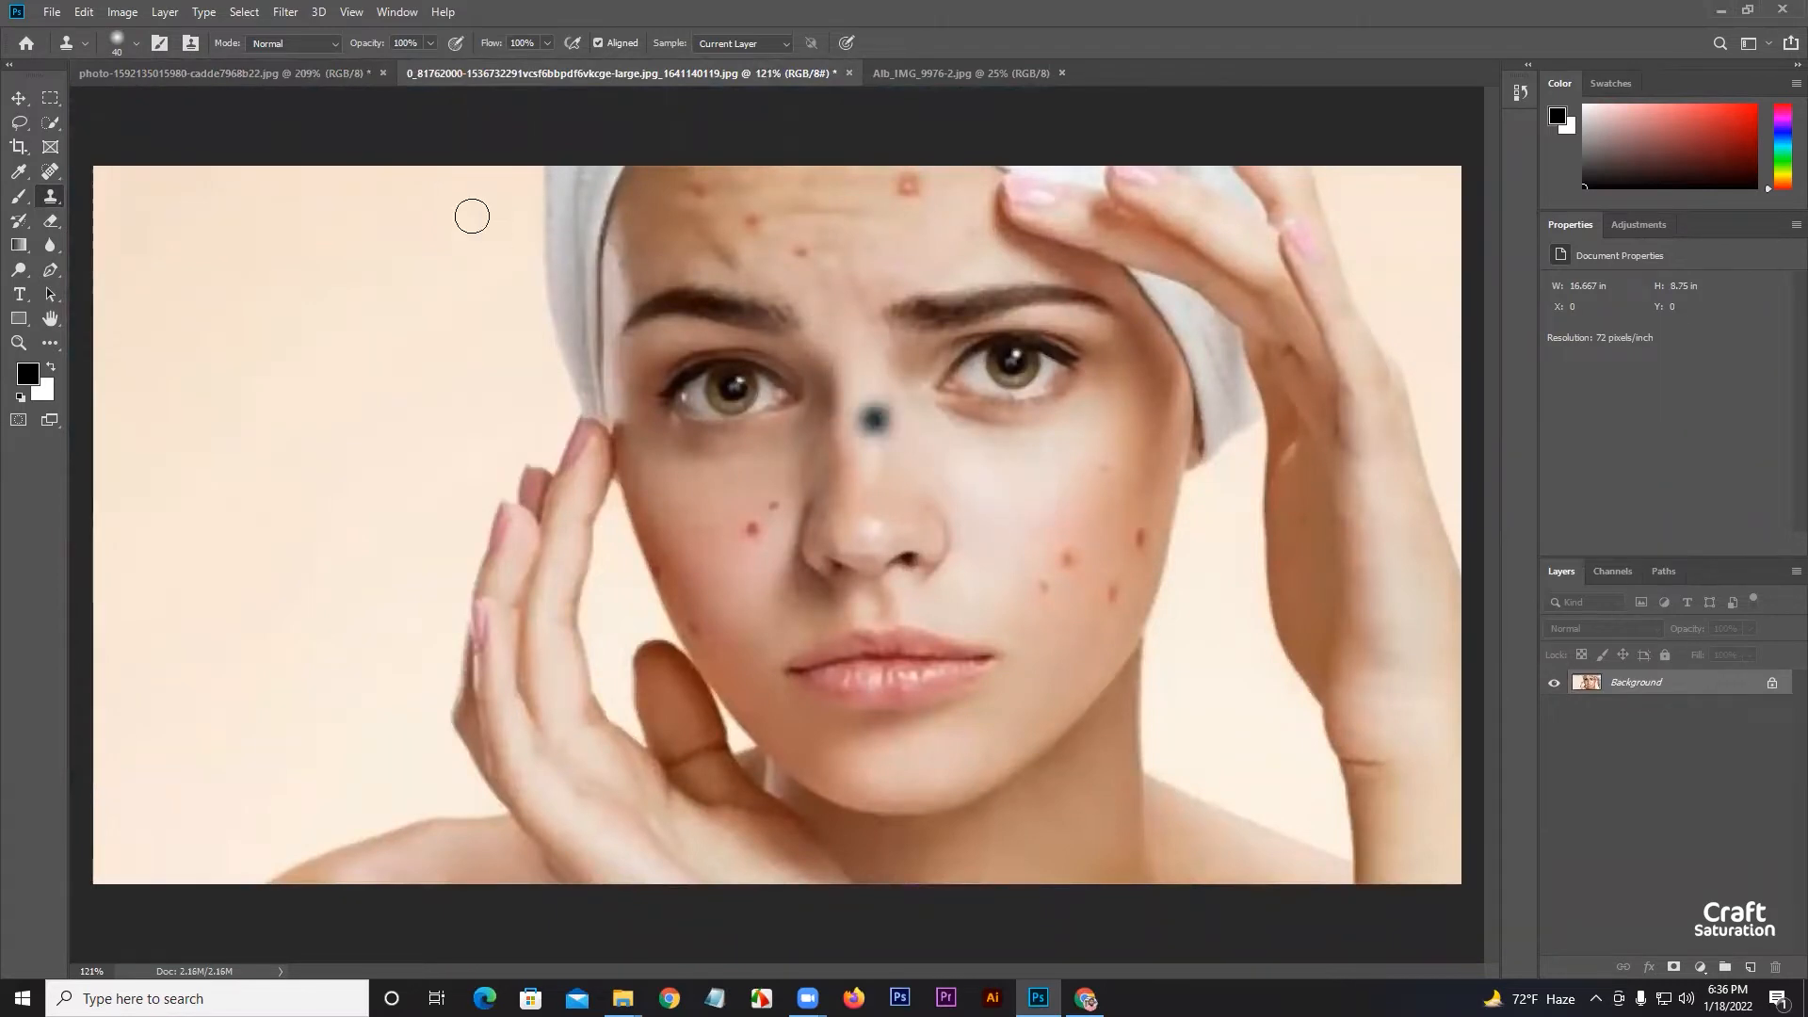
pyautogui.click(263, 77)
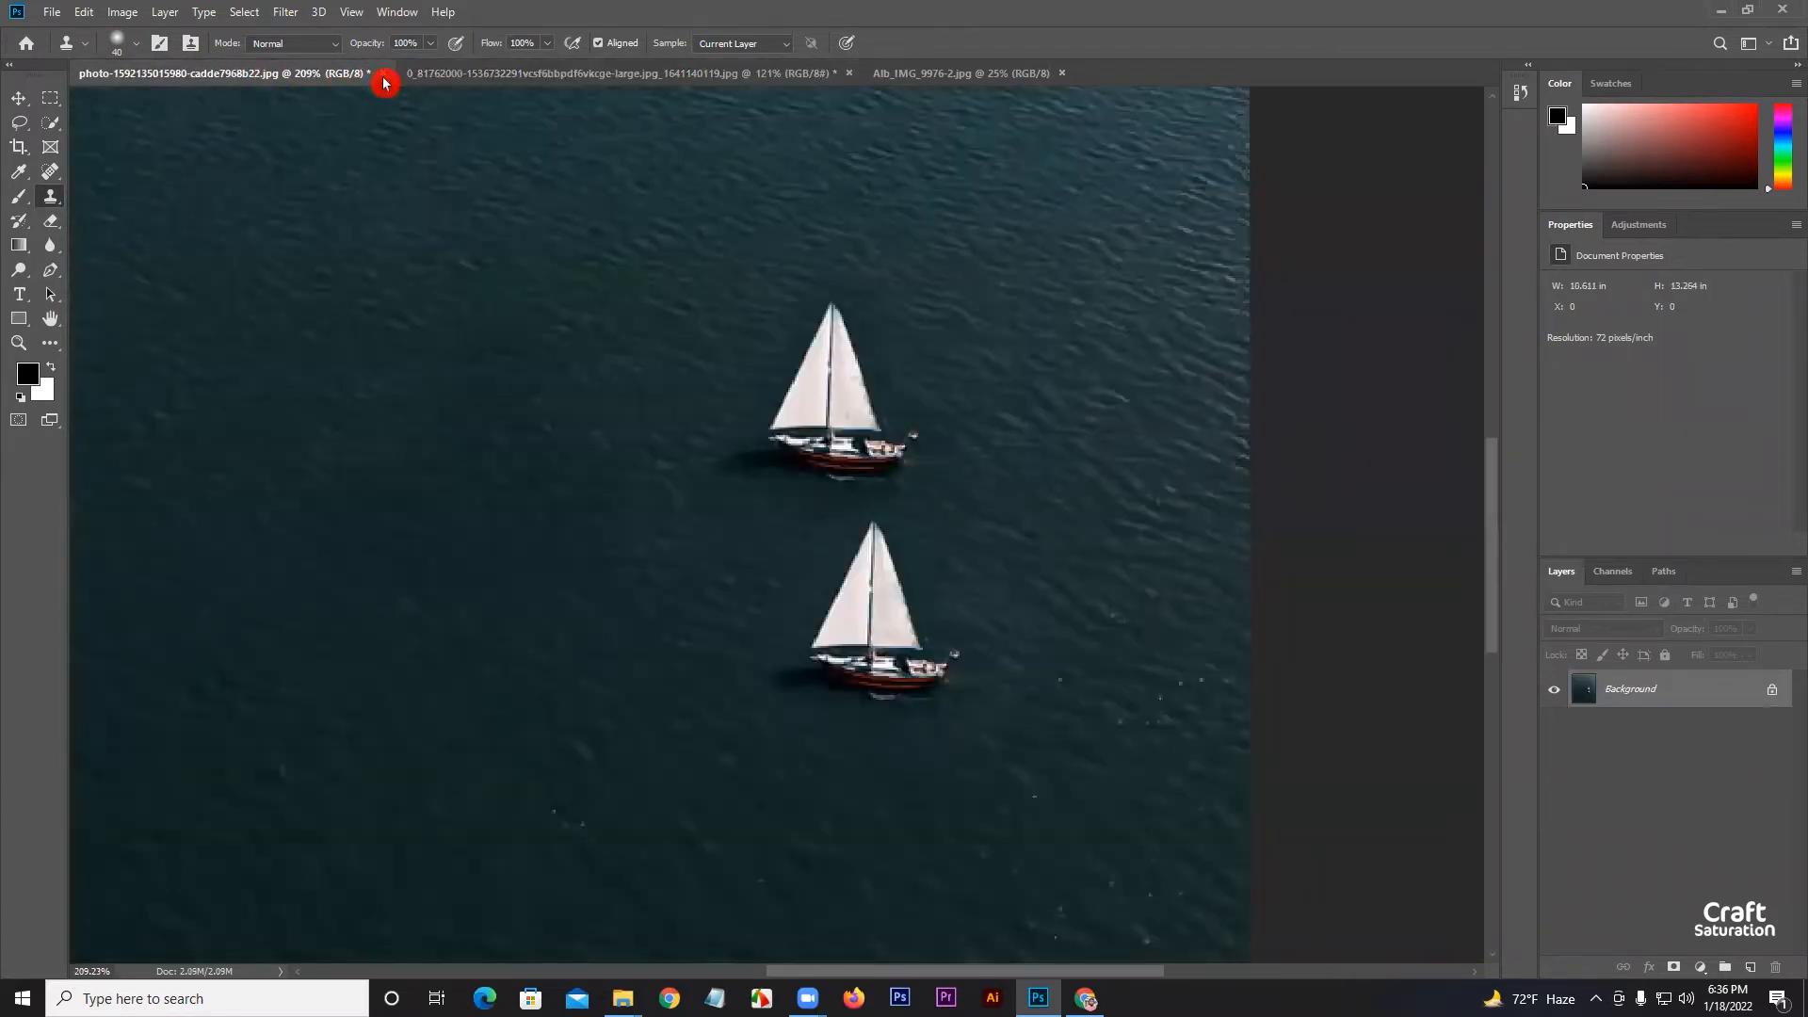
pyautogui.click(384, 76)
pyautogui.click(807, 549)
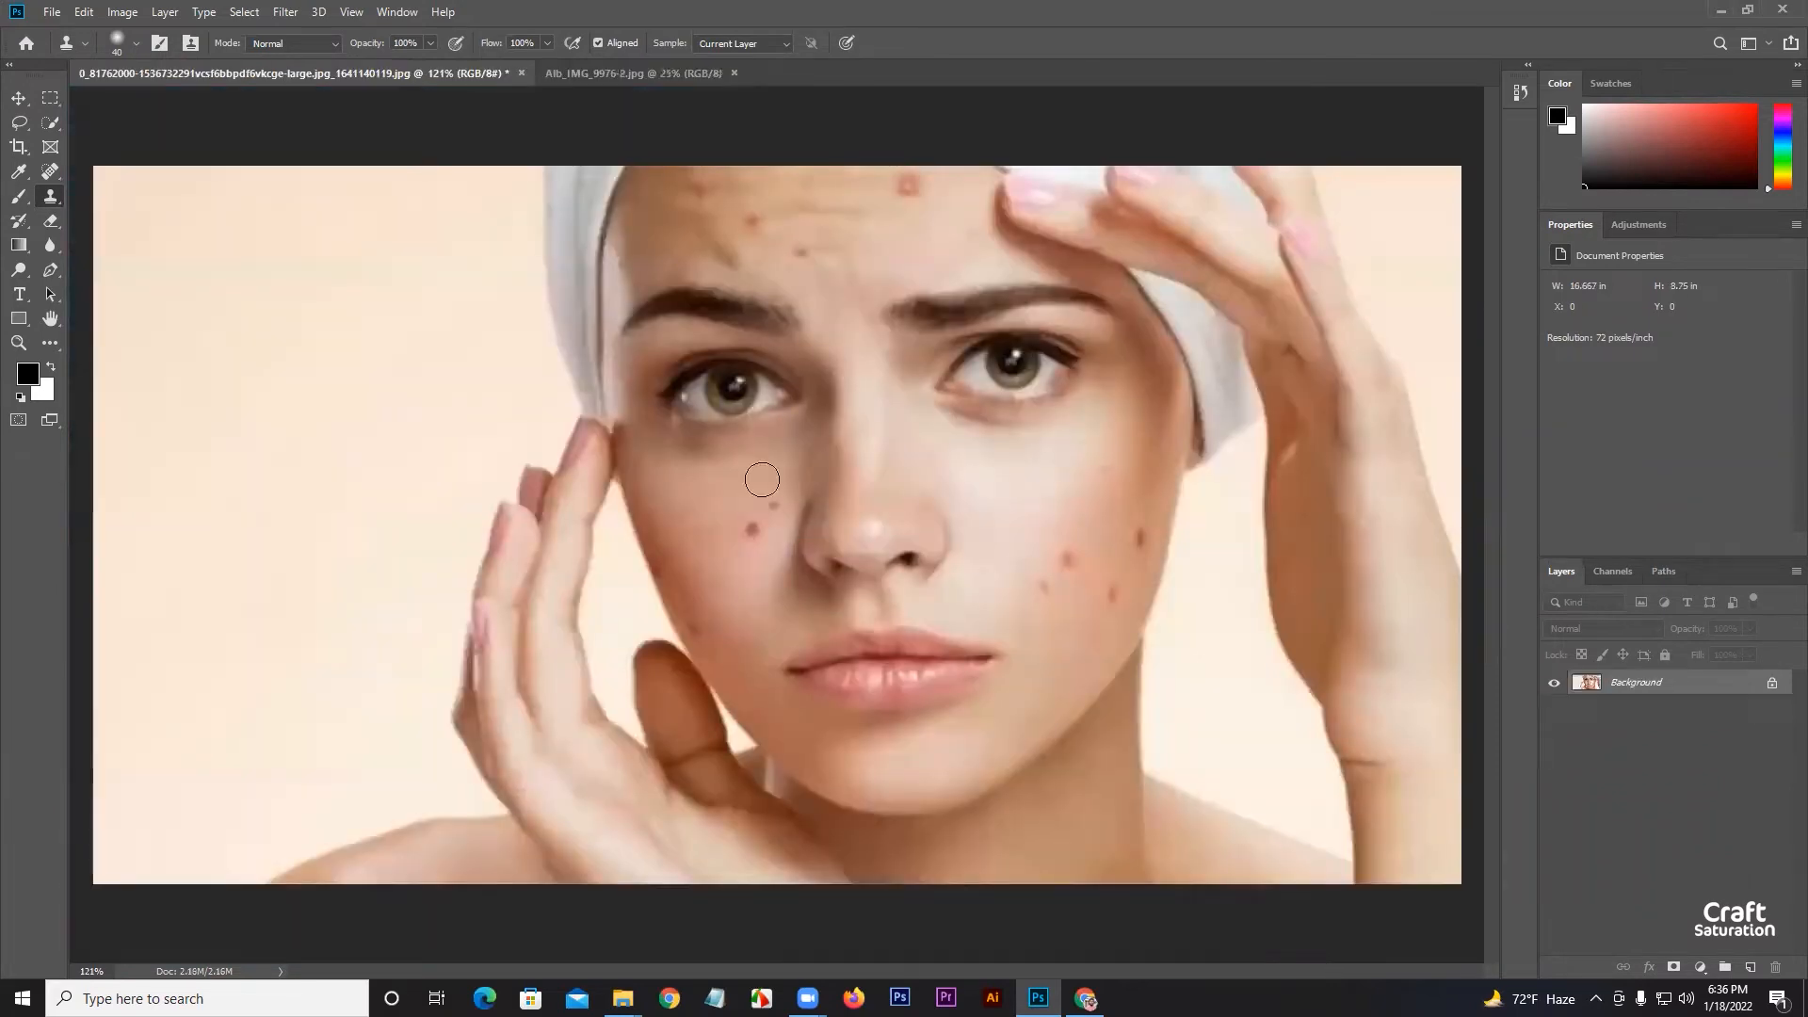
# Sample clean skin on the cheek at the image's right and clone it over the lowest blemish near the face's edge
pyautogui.click(989, 513)
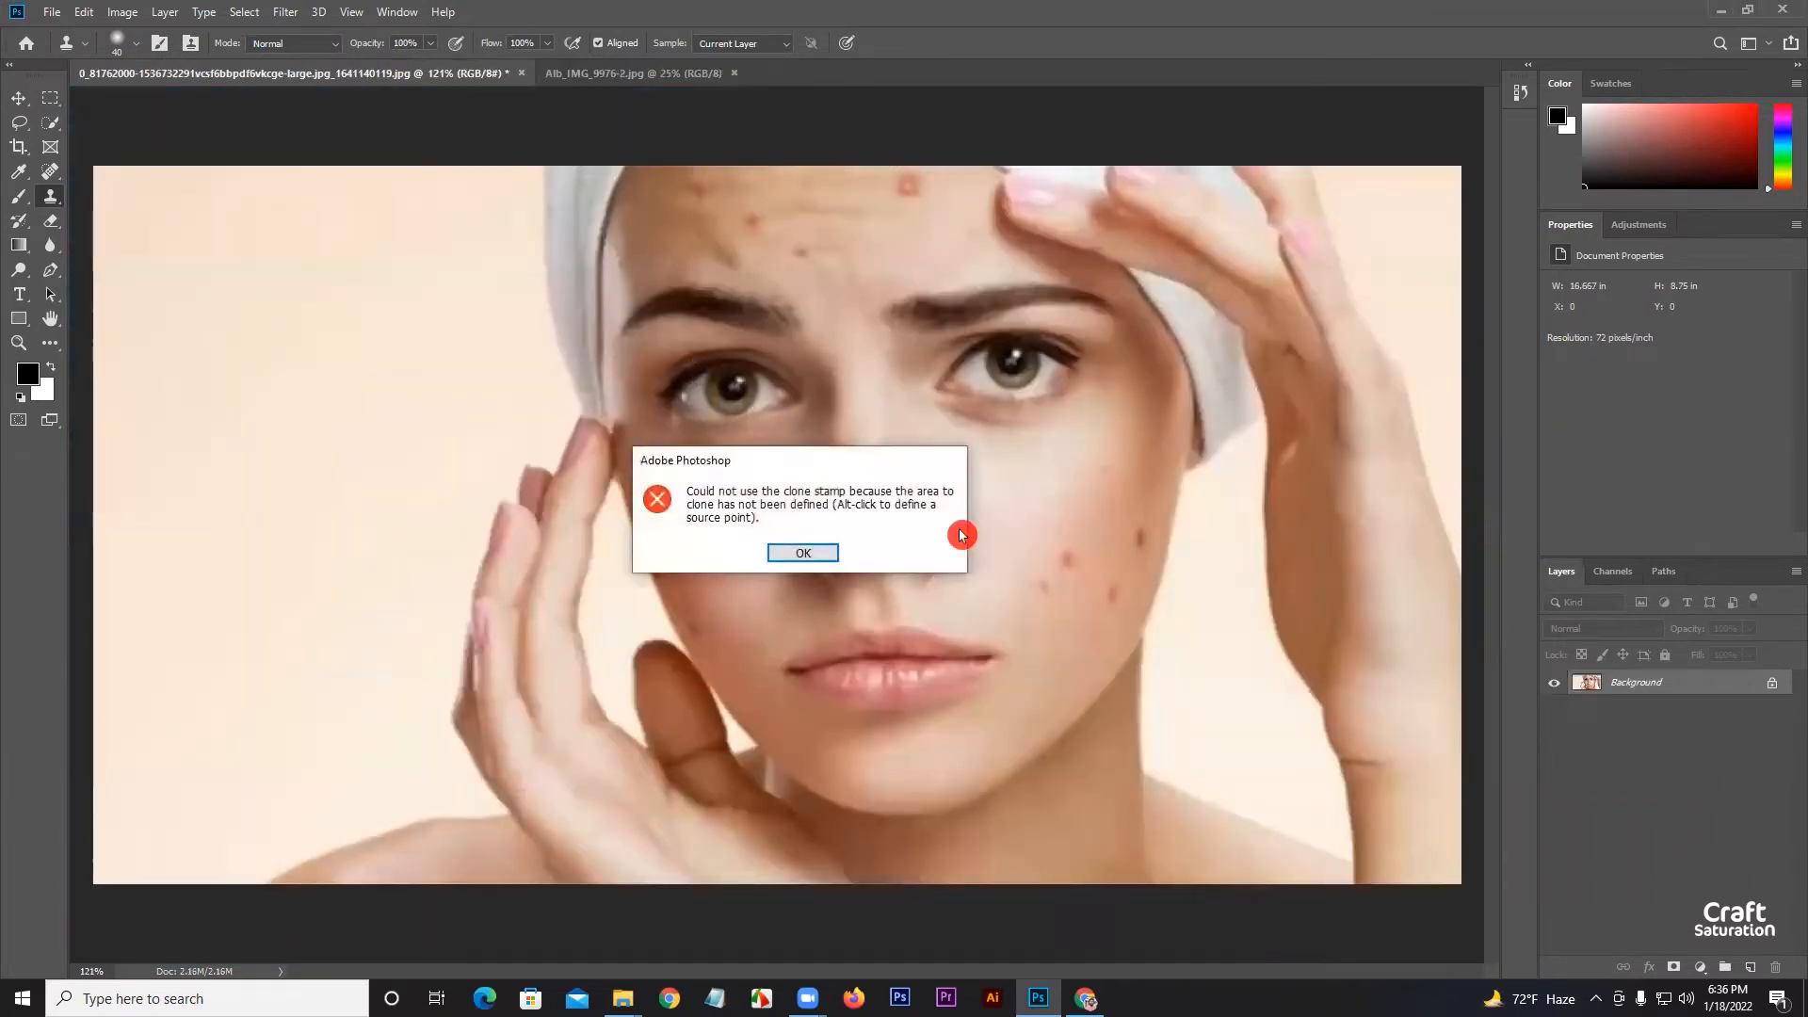
pyautogui.click(799, 554)
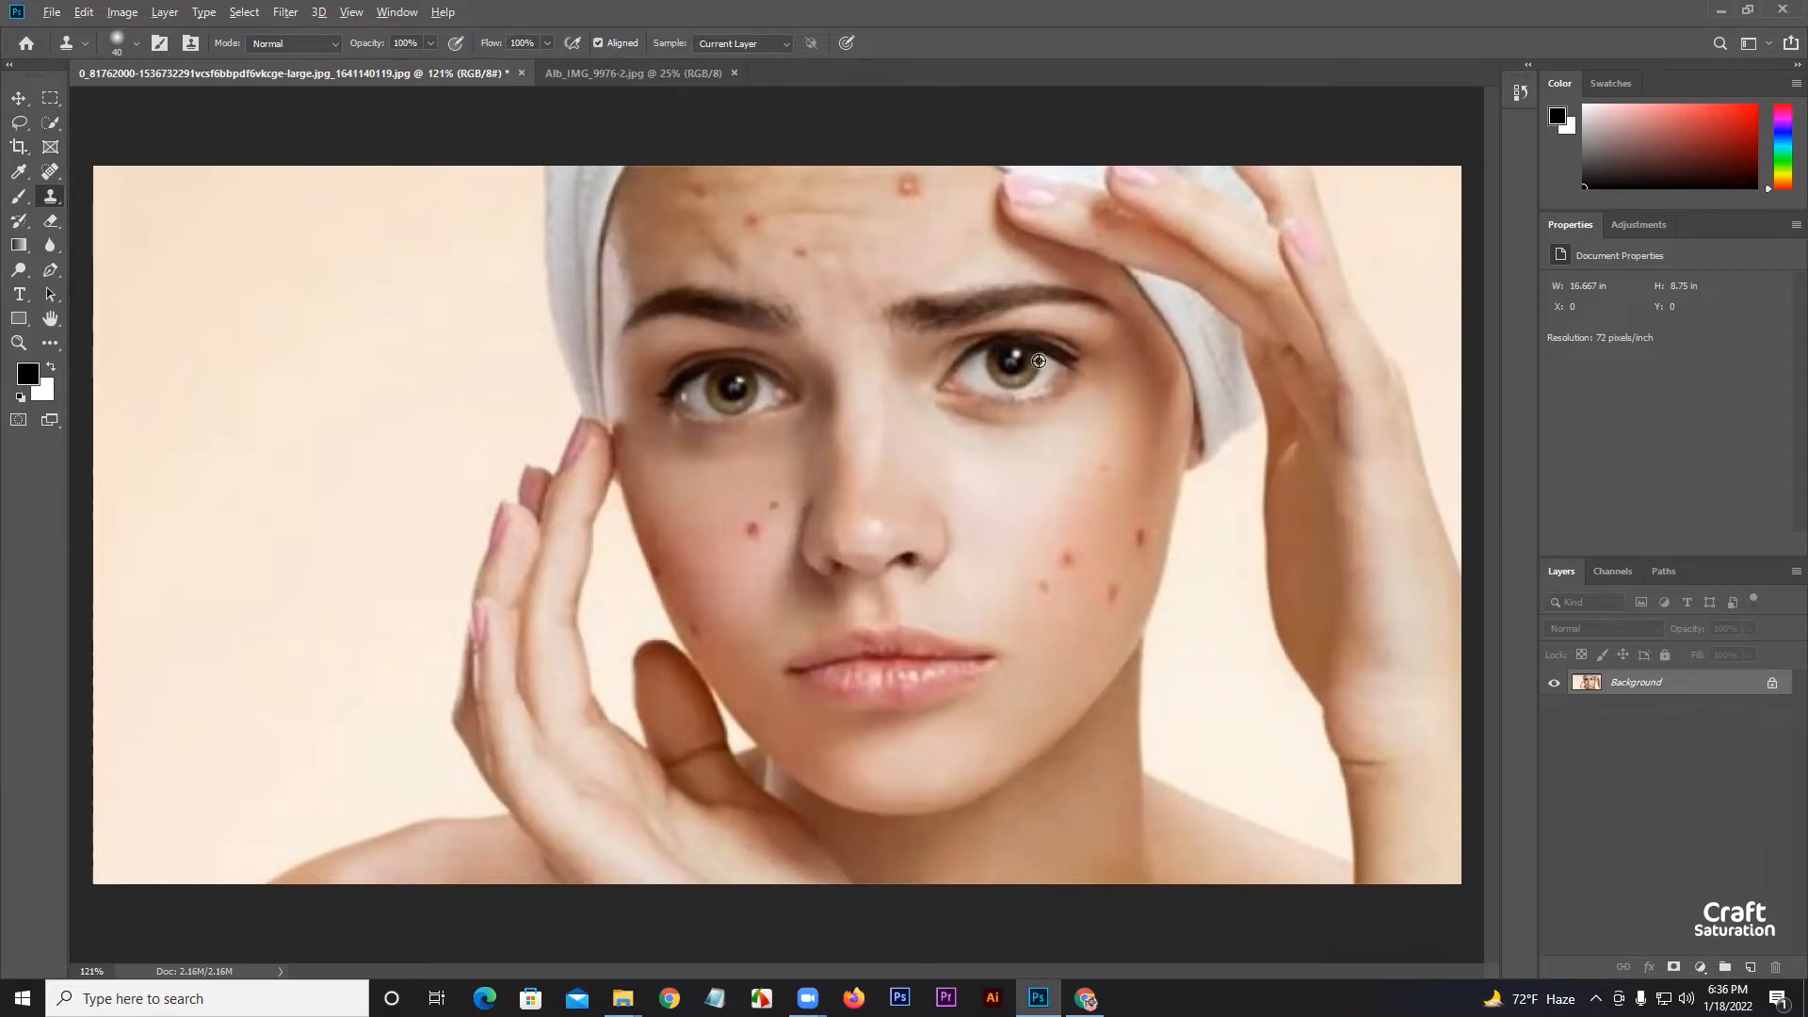
pyautogui.scroll(3, 1086, 596)
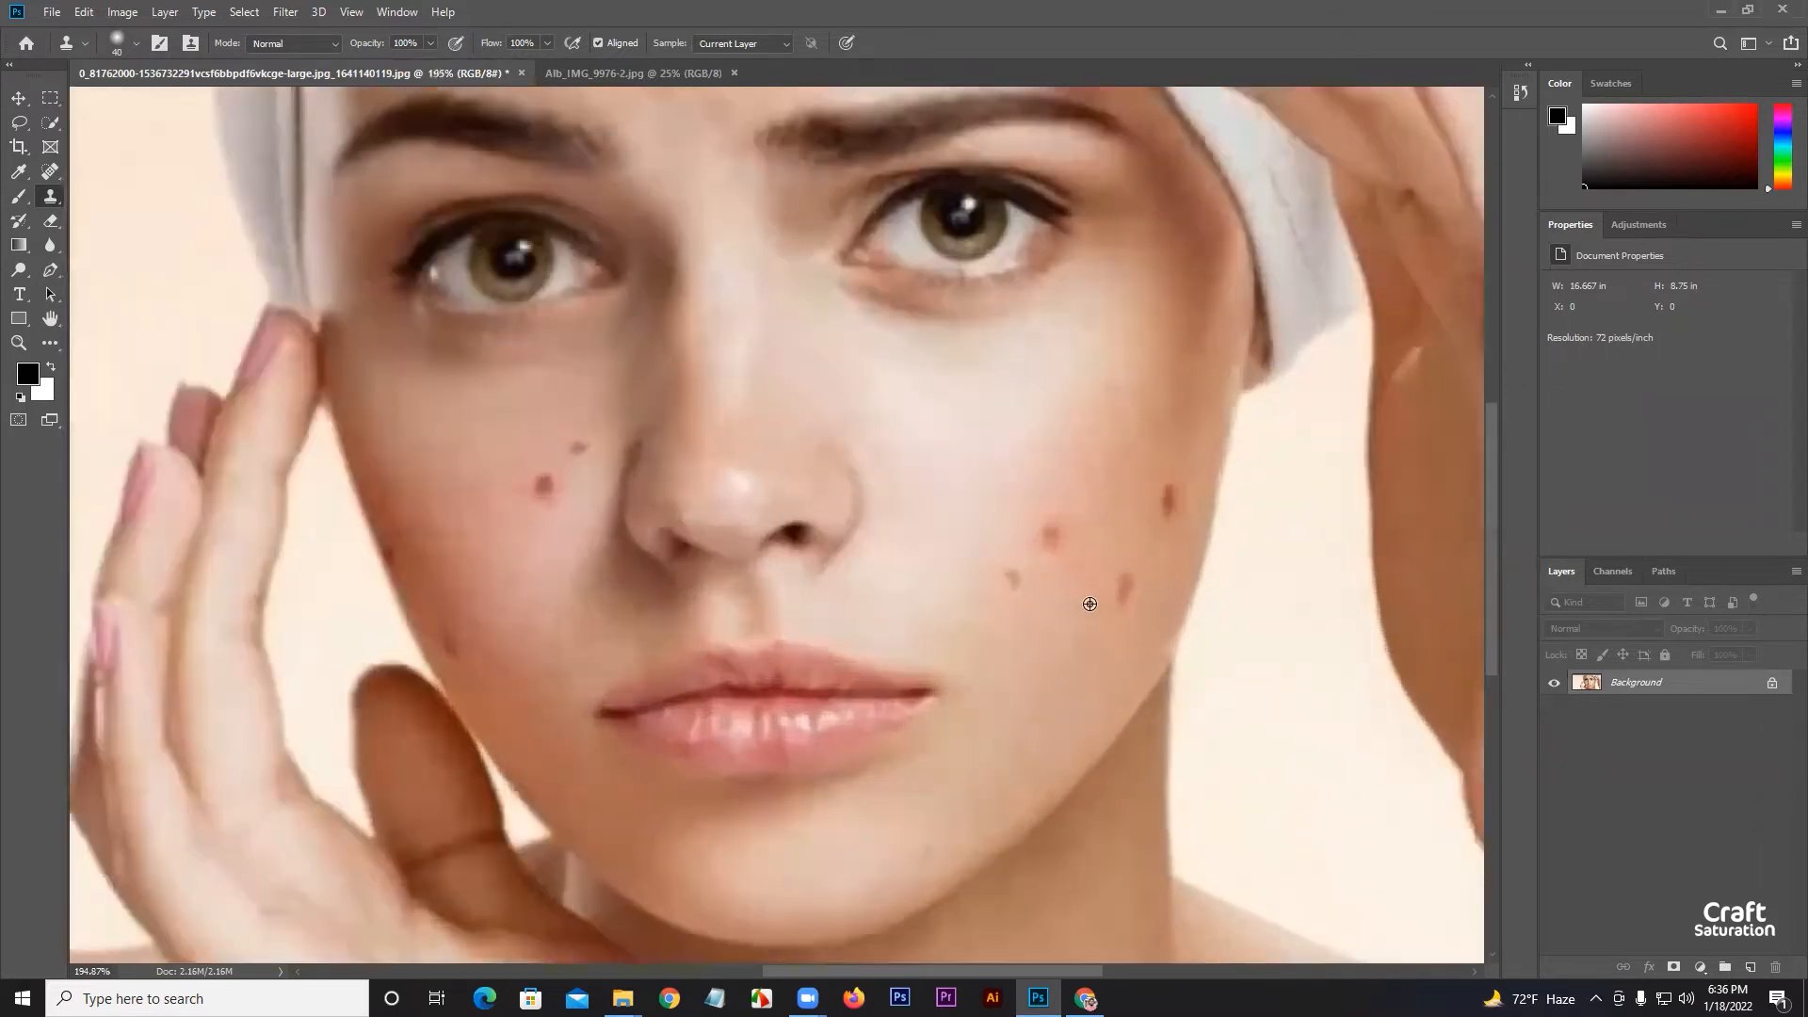
pyautogui.keyDown('alt'); pyautogui.click(1097, 604); pyautogui.keyUp('alt')
pyautogui.moveTo(1118, 591)
pyautogui.mouseDown()
pyautogui.moveTo(1132, 583)
pyautogui.moveTo(1096, 617)
pyautogui.mouseUp()
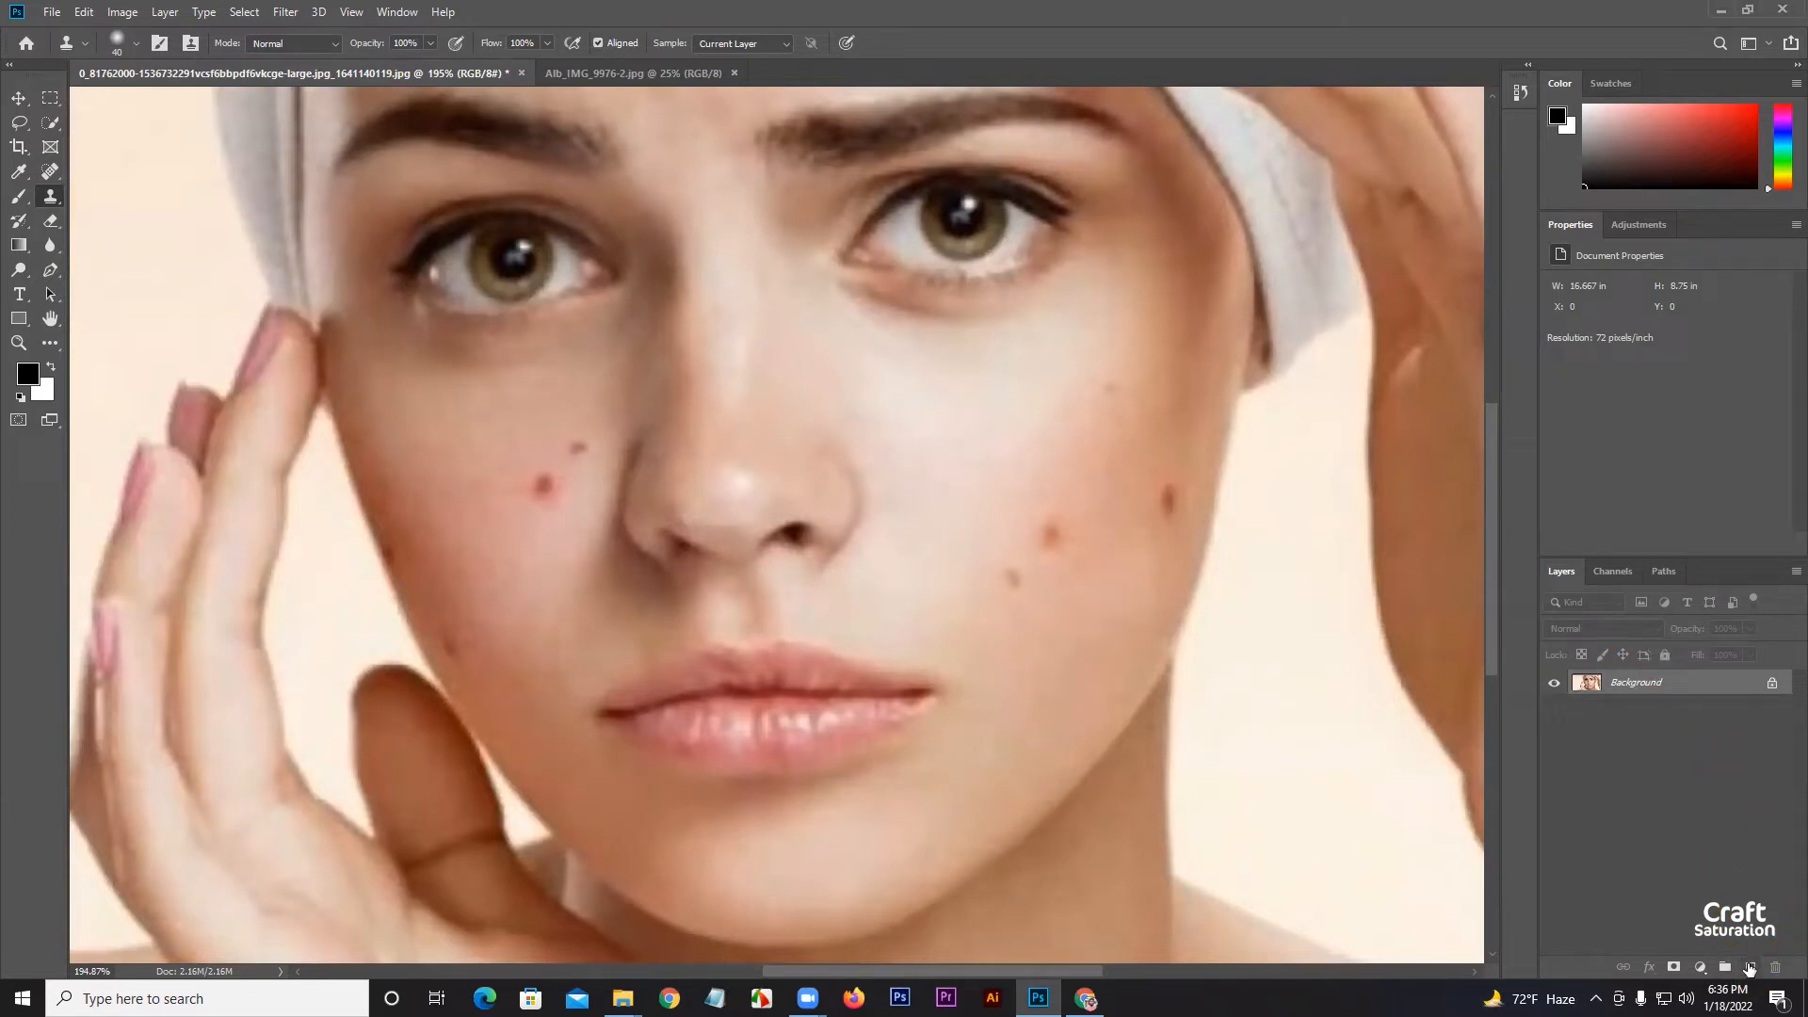
# Clone clean skin from the Background onto a new layer over the upper mid-cheek blemish at the image's right, and toggle that layer to compare
pyautogui.click(1748, 968)
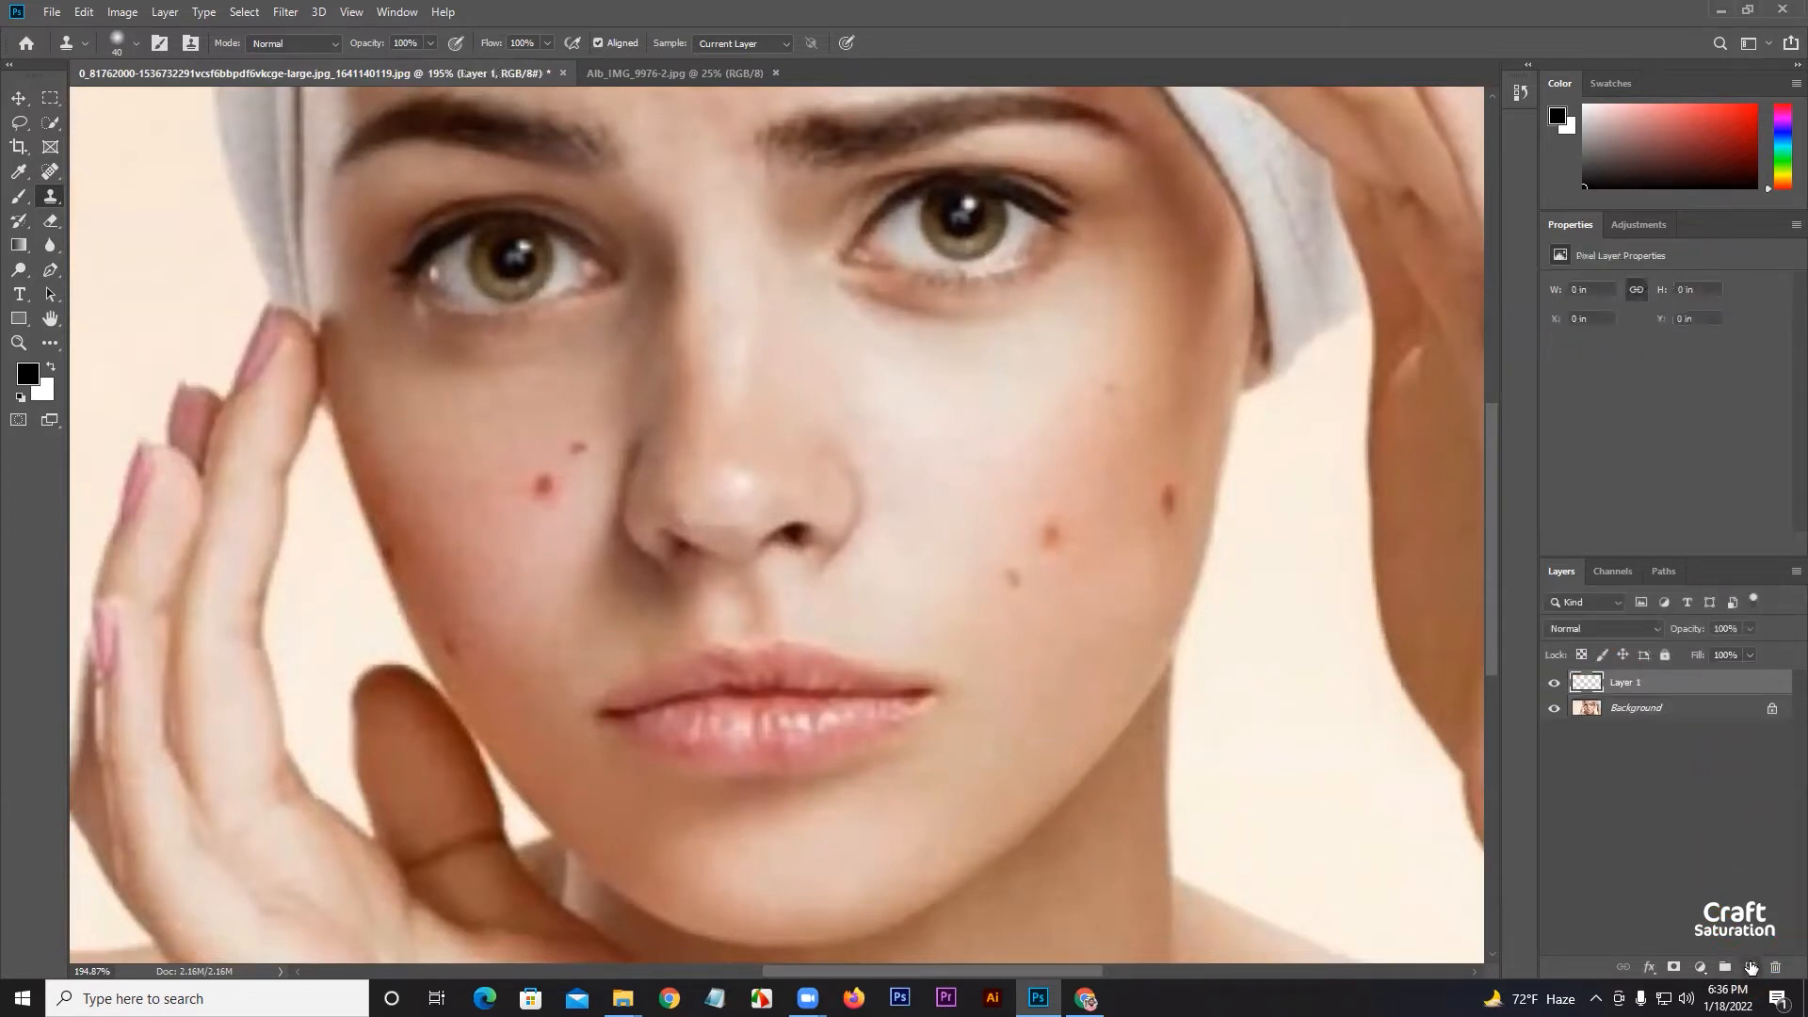
pyautogui.click(1636, 714)
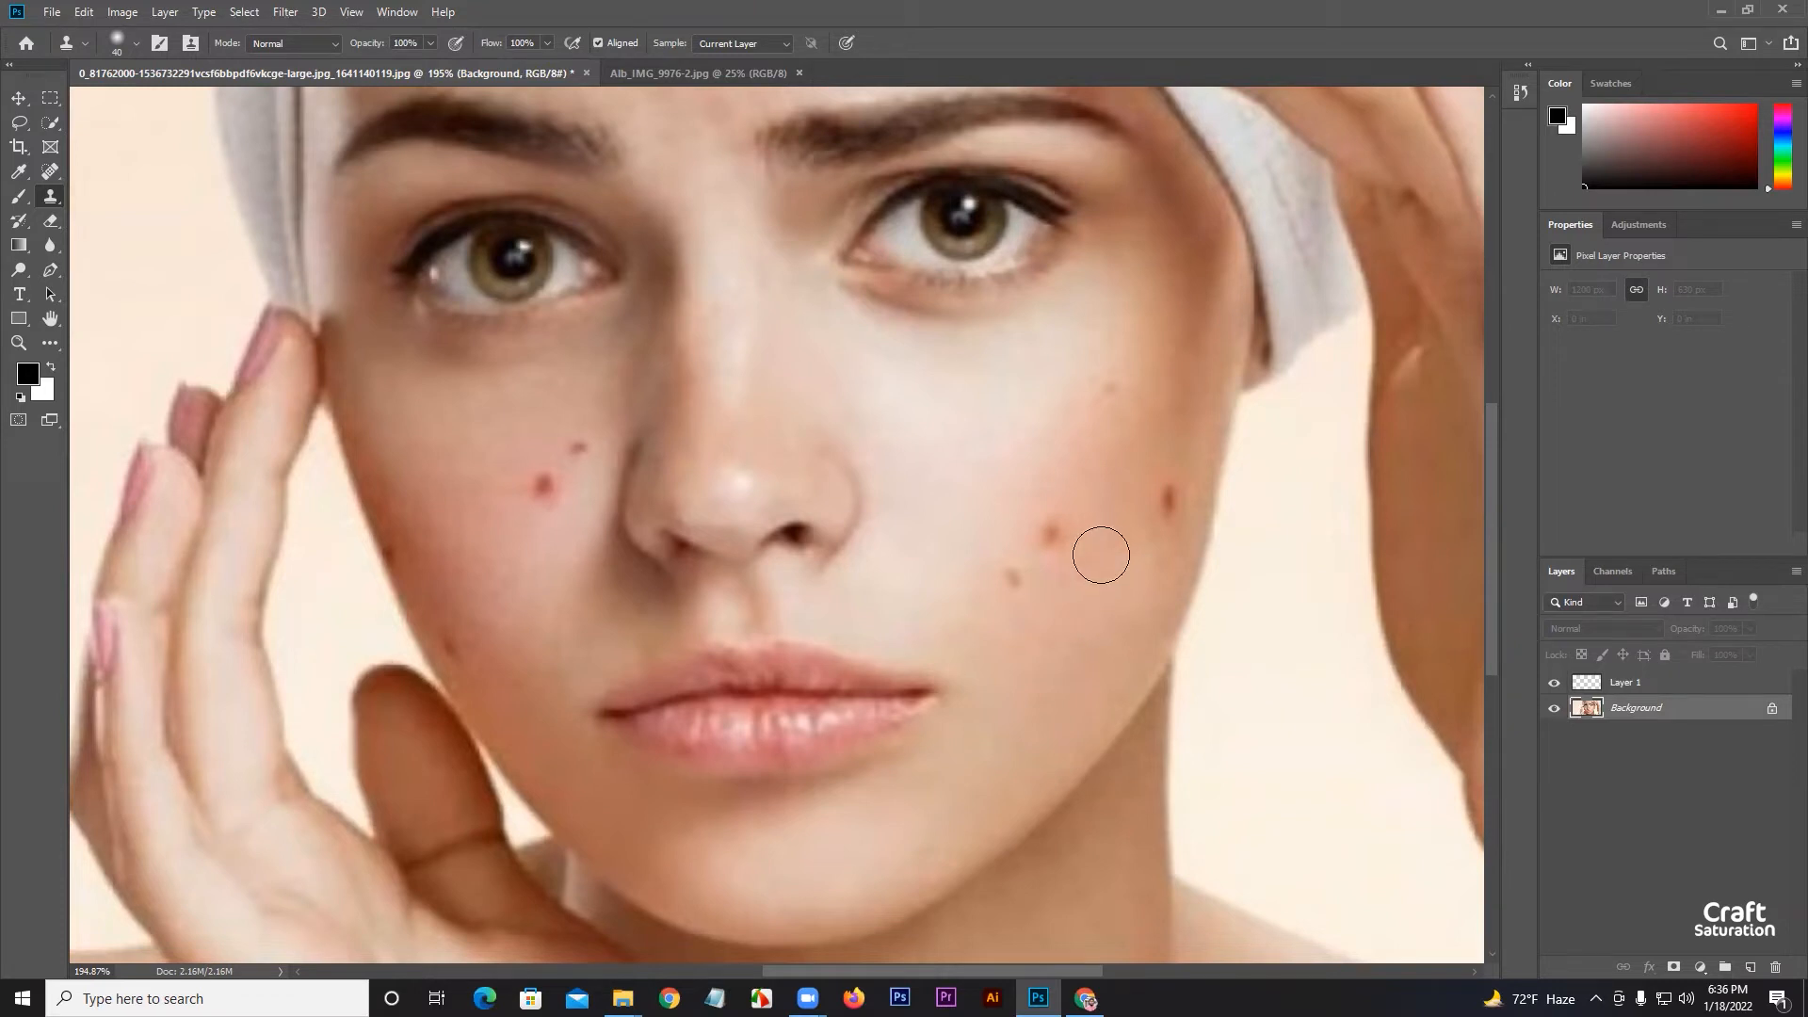
pyautogui.click(1663, 684)
pyautogui.click(1051, 537)
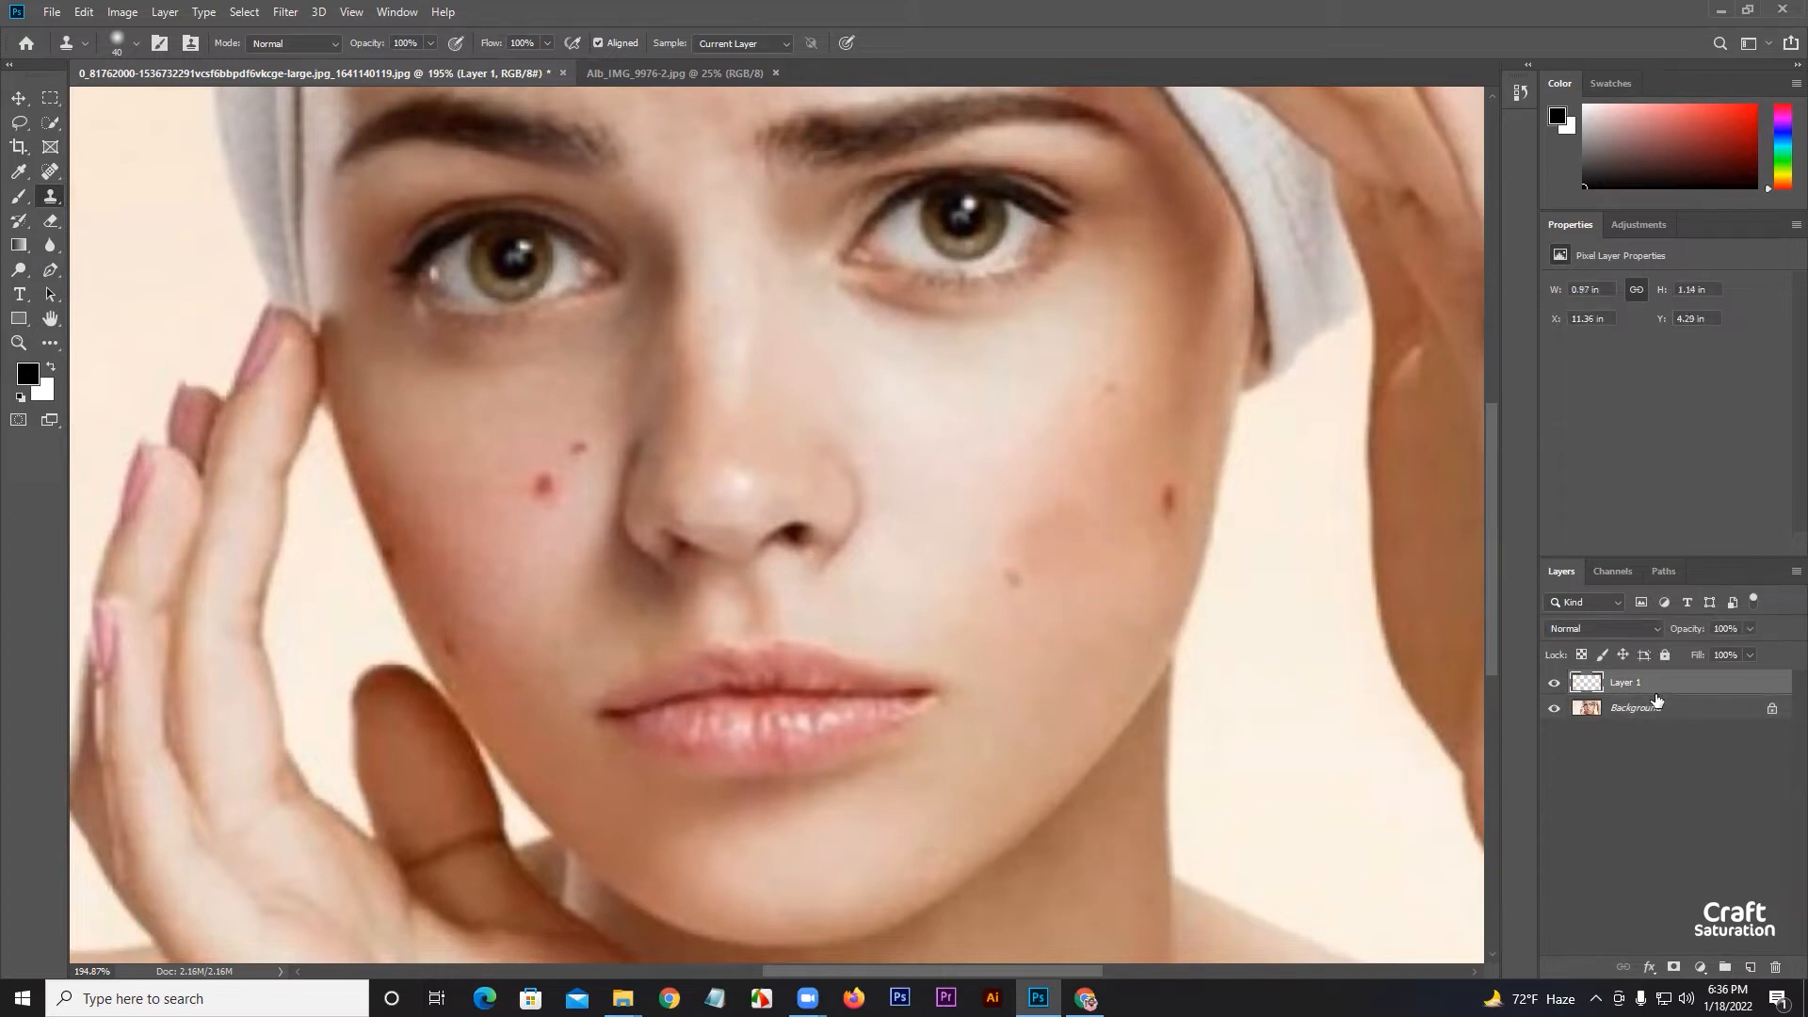
pyautogui.click(1555, 683)
pyautogui.click(1555, 683)
pyautogui.click(1555, 682)
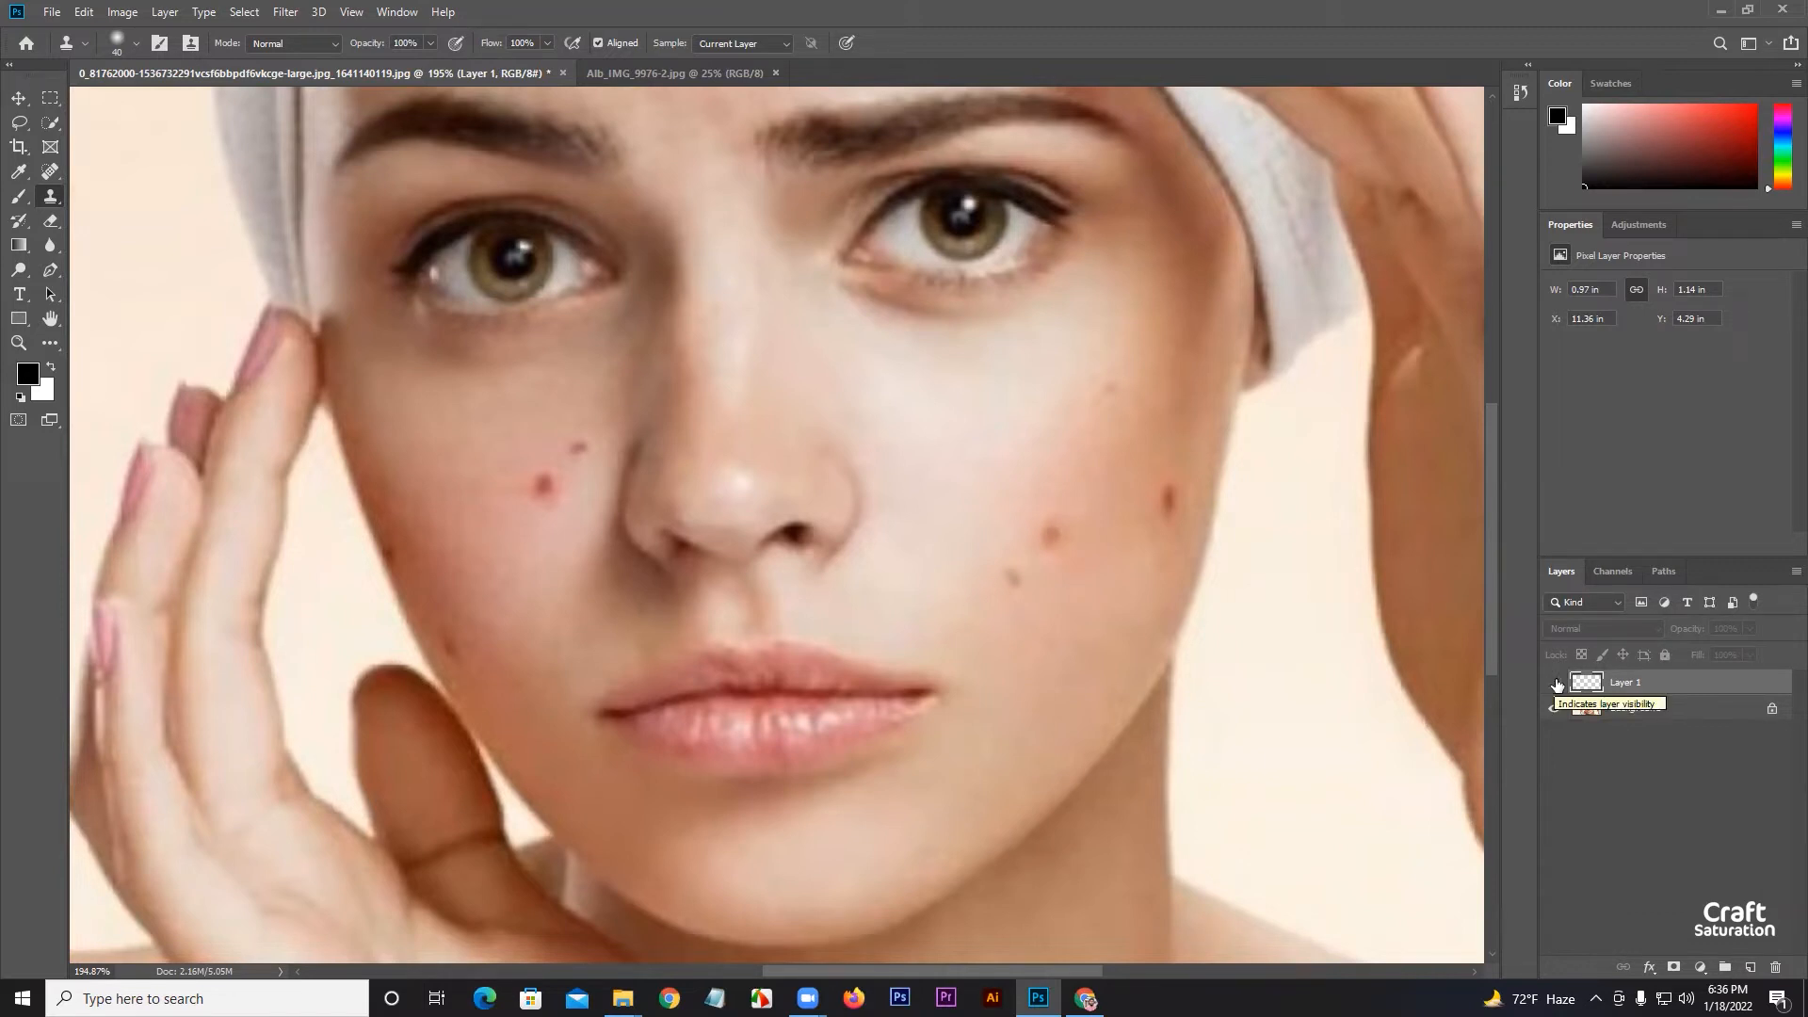
pyautogui.click(1555, 683)
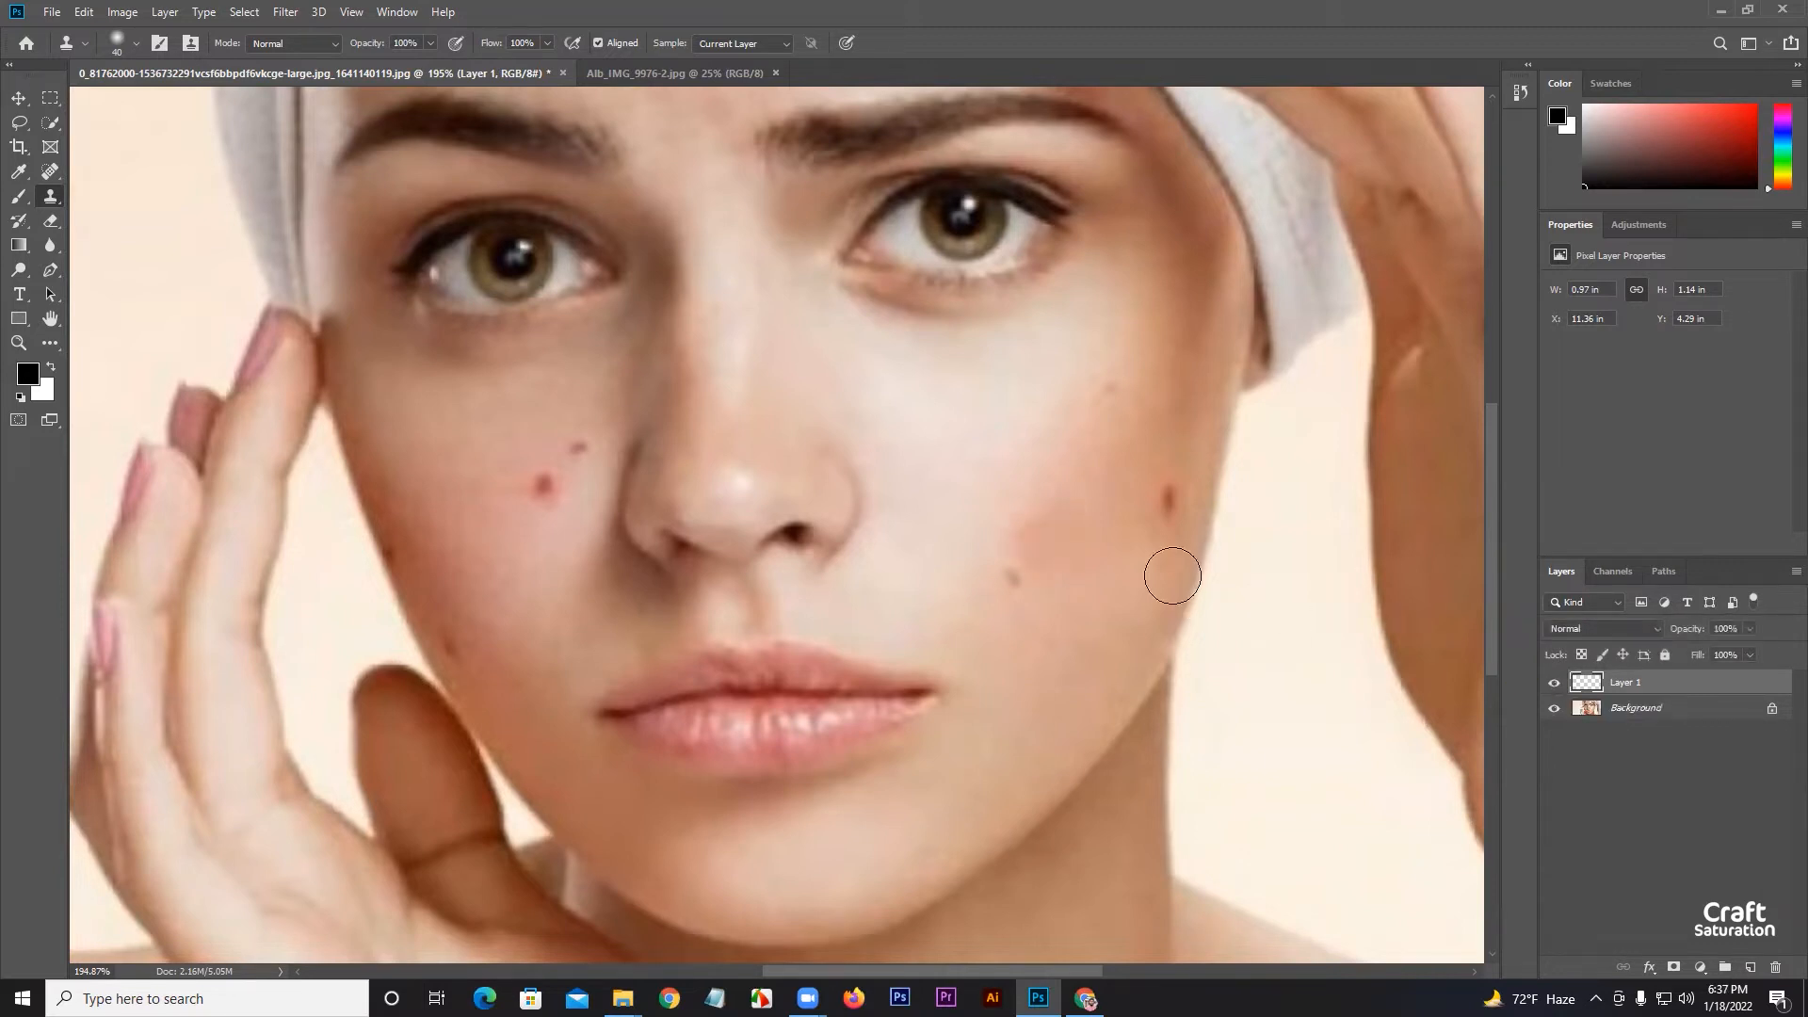
# Sample skin beside the dark mole near the face's right edge on the Background and clone it over the mole on Layer 1
pyautogui.moveTo(963, 407); pyautogui.dragTo(932, 557)
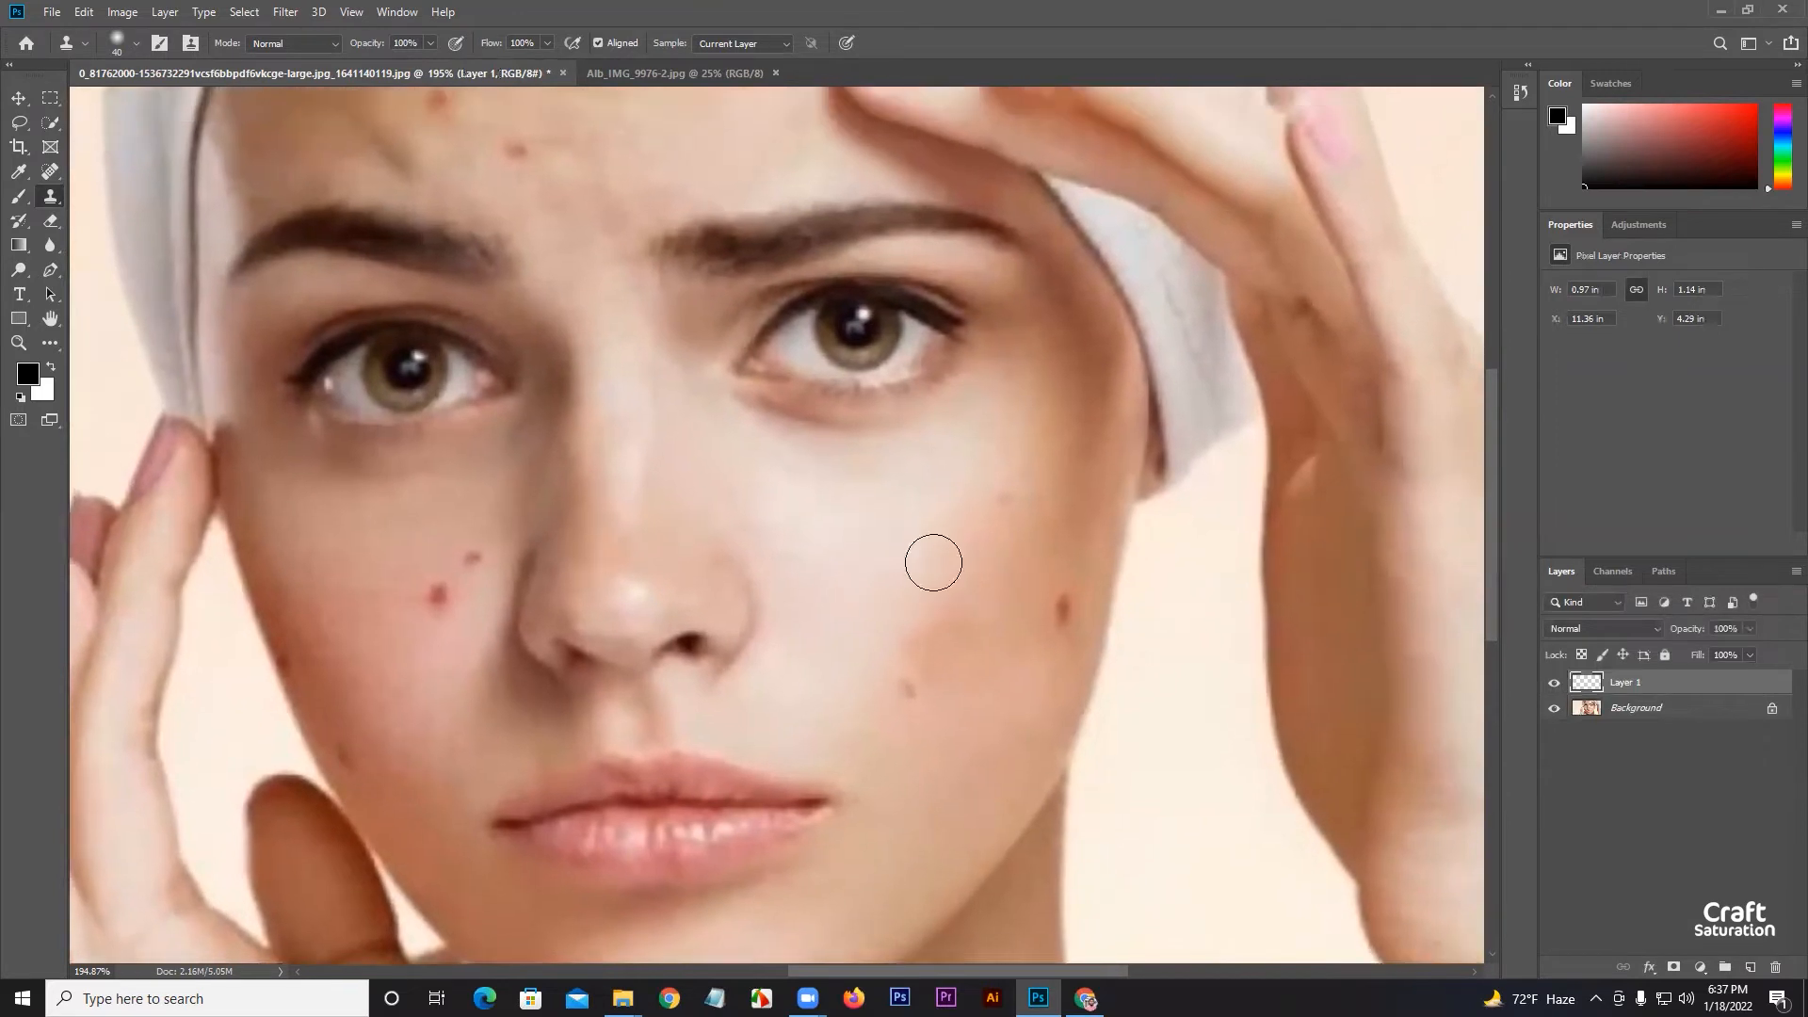
pyautogui.click(1660, 712)
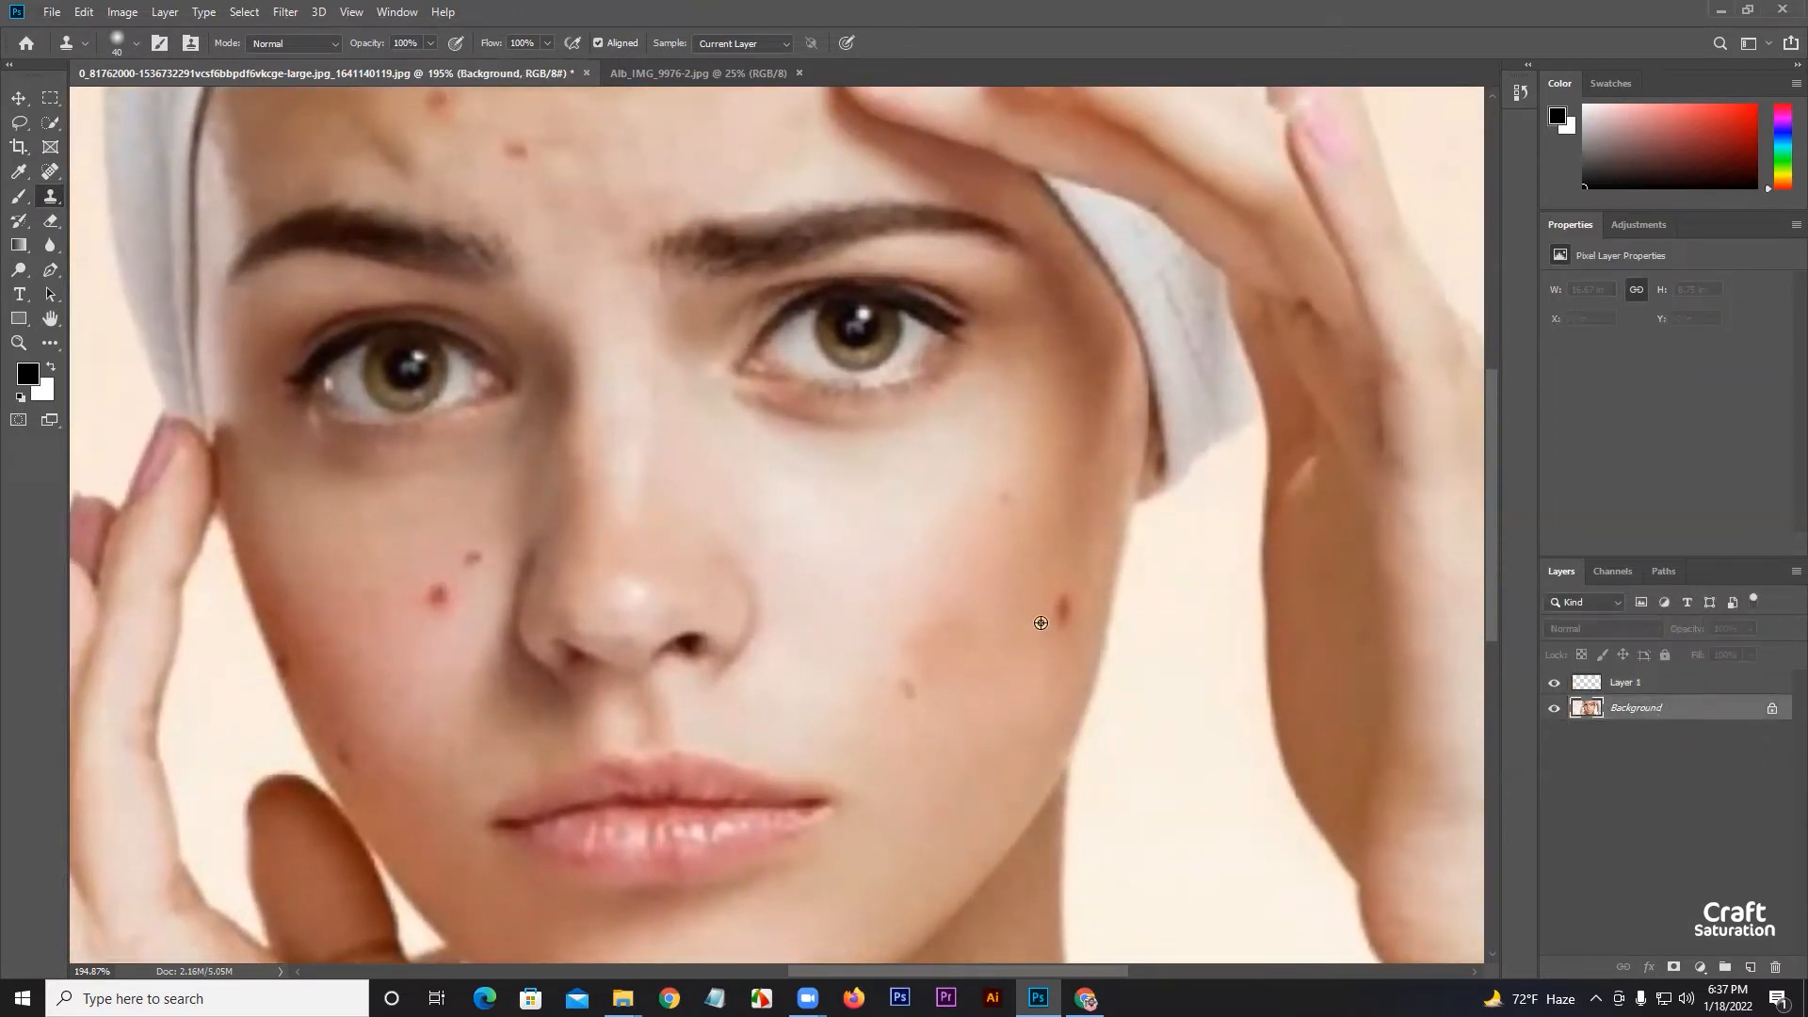
pyautogui.click(1645, 687)
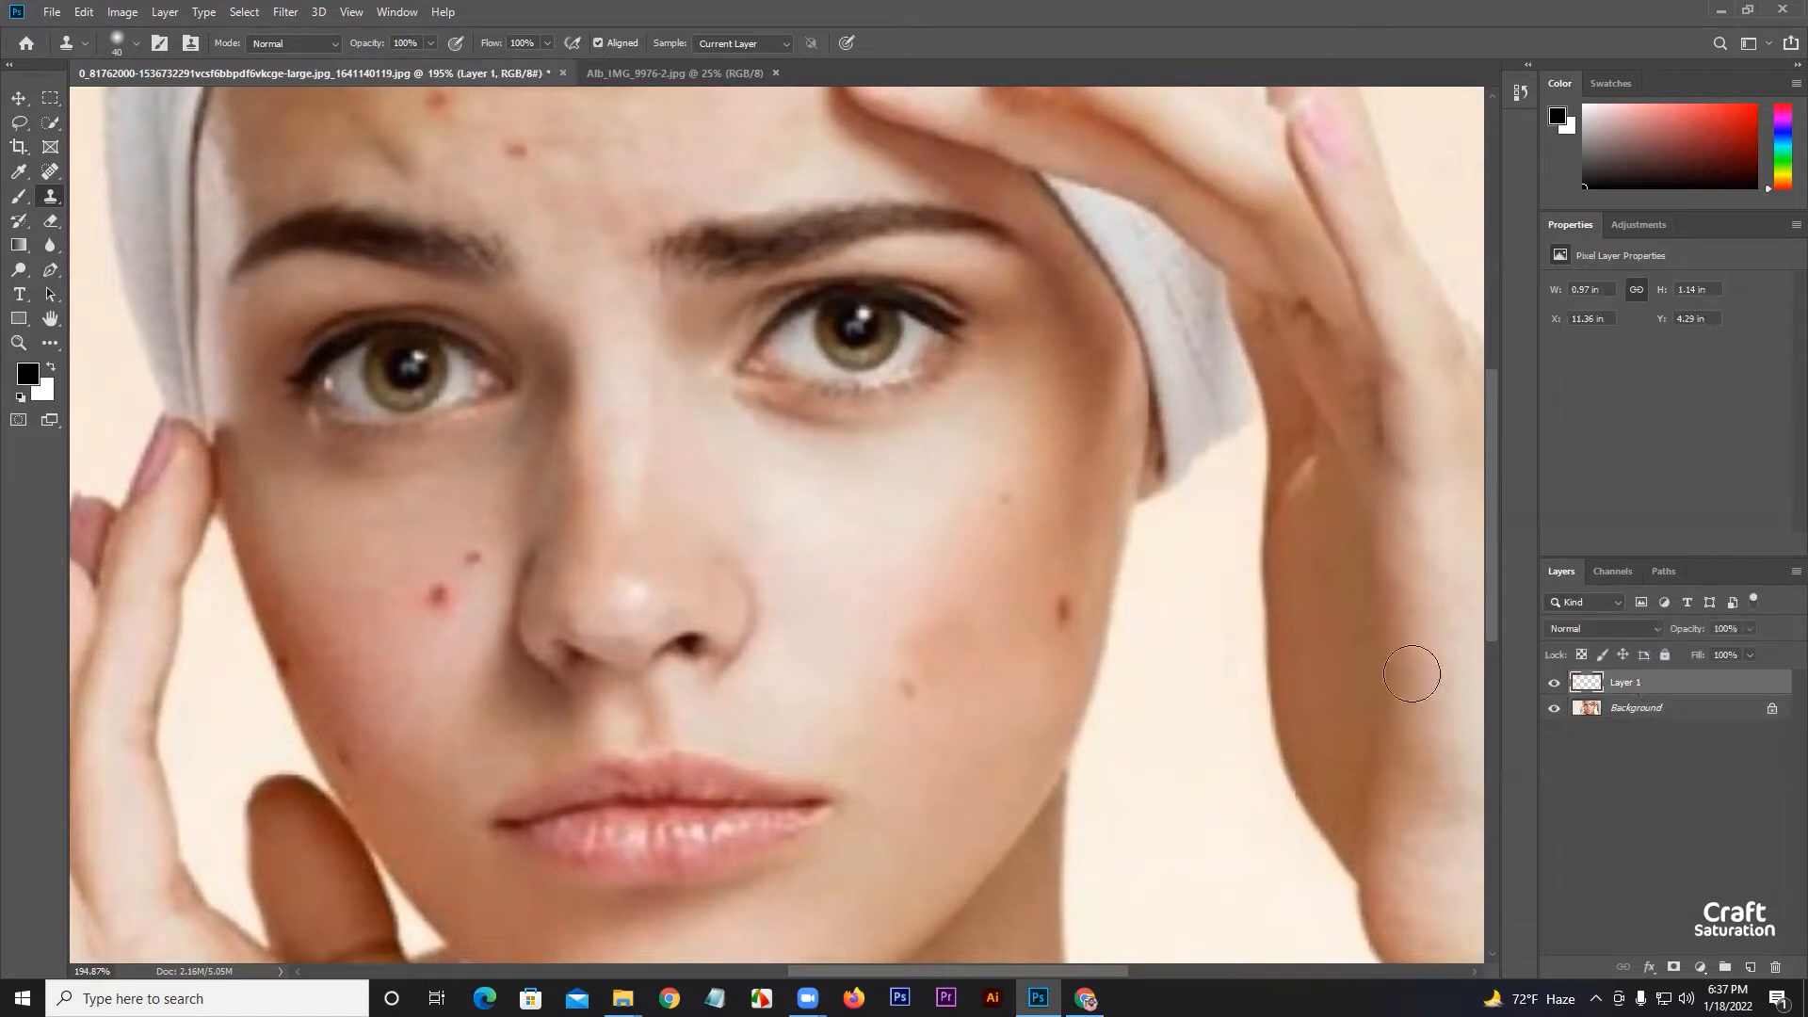
pyautogui.moveTo(1061, 637); pyautogui.dragTo(1071, 587)
pyautogui.hotkey('ctrl', 'z')
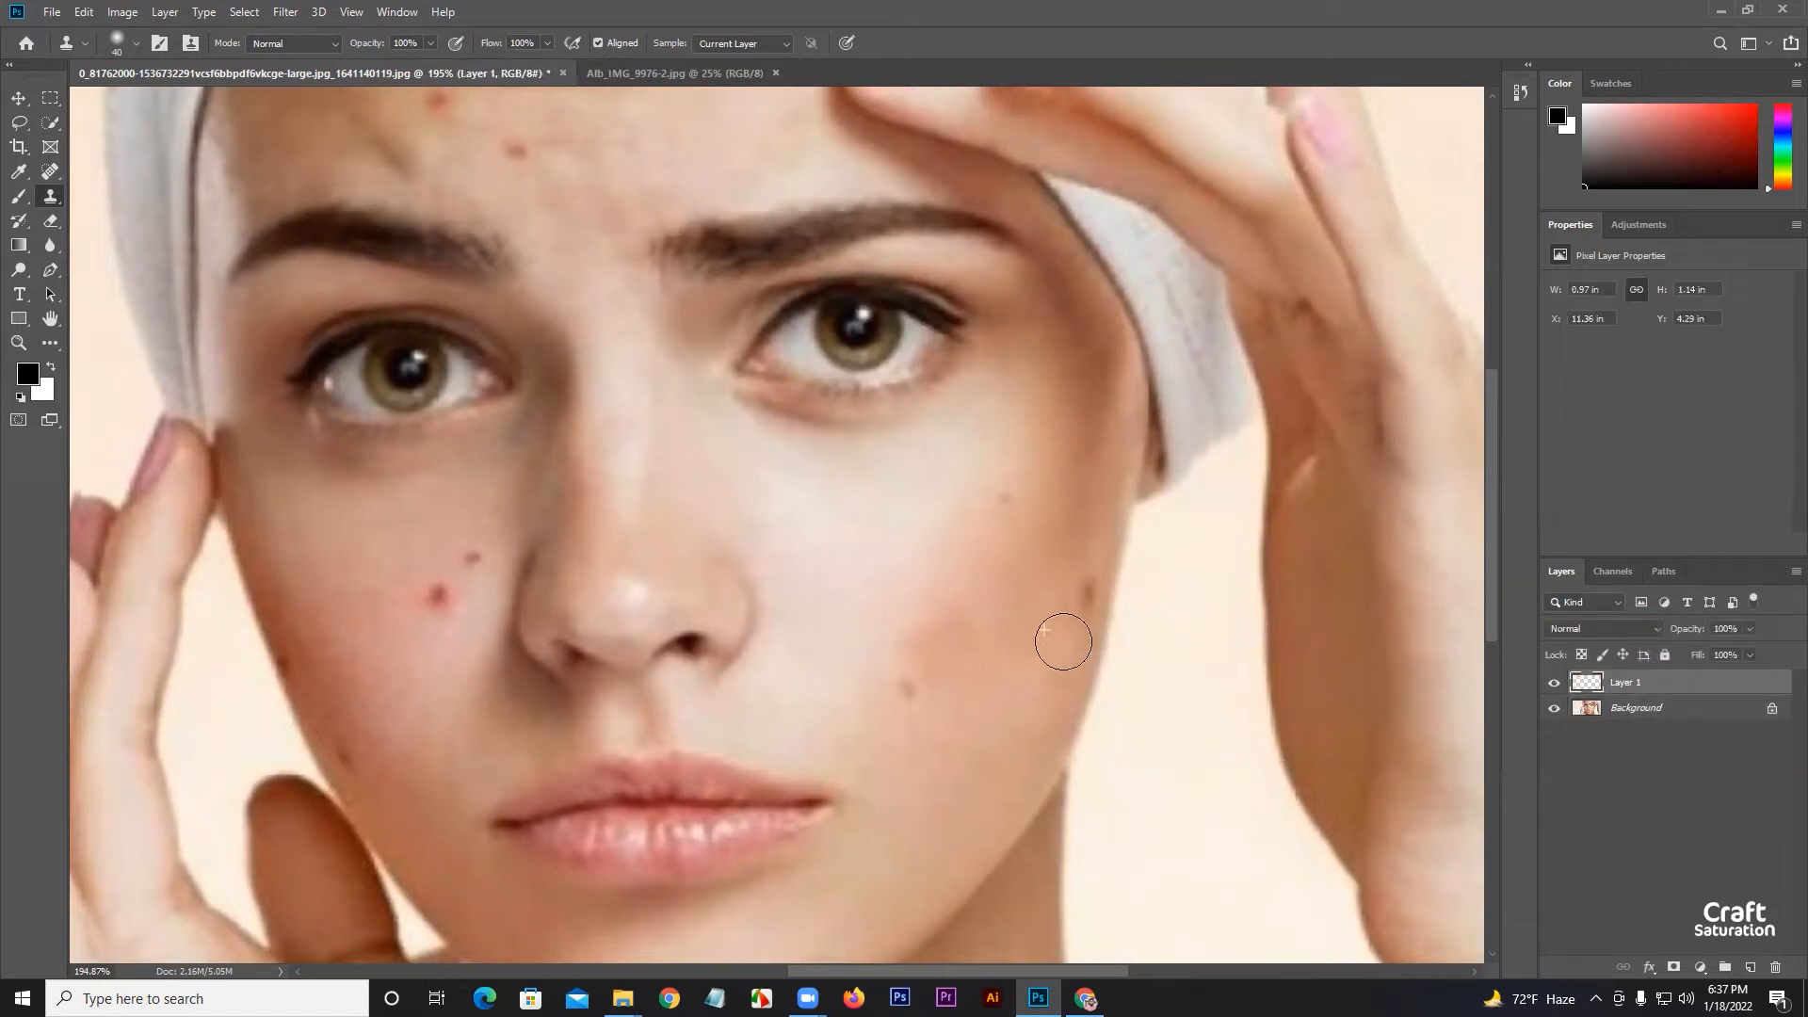
pyautogui.scroll(2, 1166, 580)
pyautogui.scroll(5, 1166, 579)
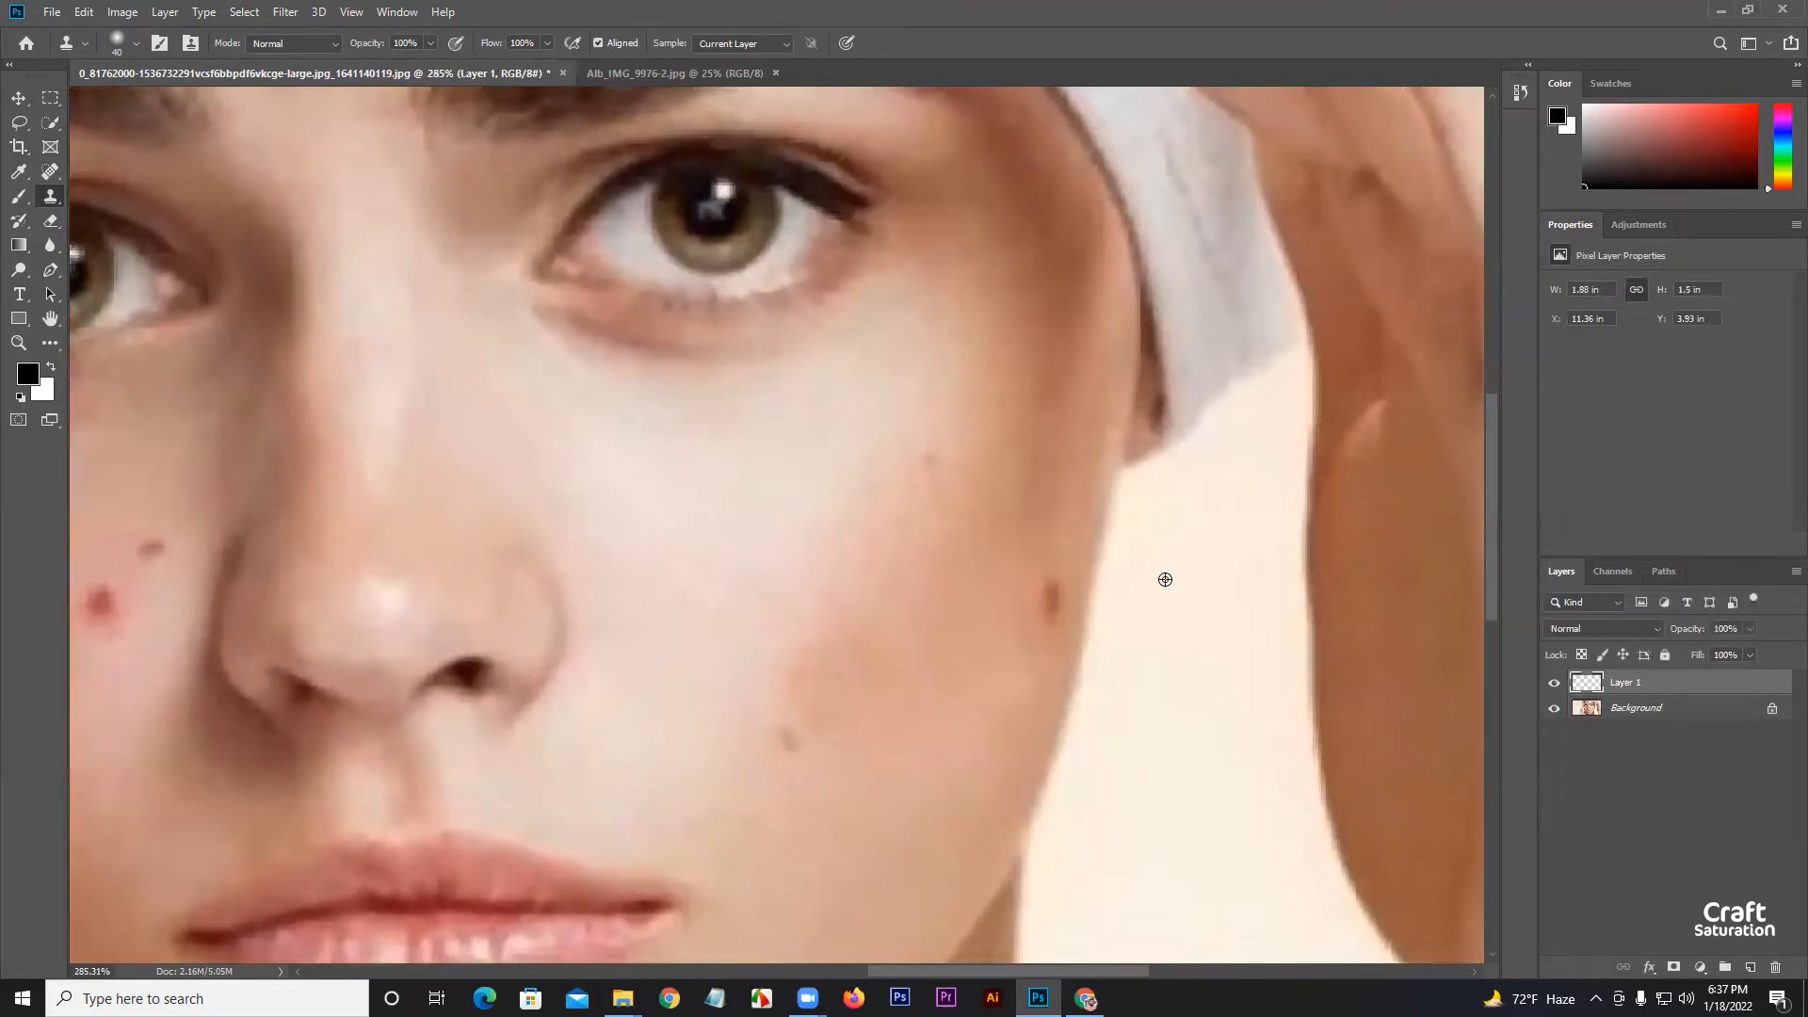
# Isolate Layer 1 by hiding the Background, erase the dark spot from the cloned skin patch, and show the Background again
pyautogui.click(1555, 709)
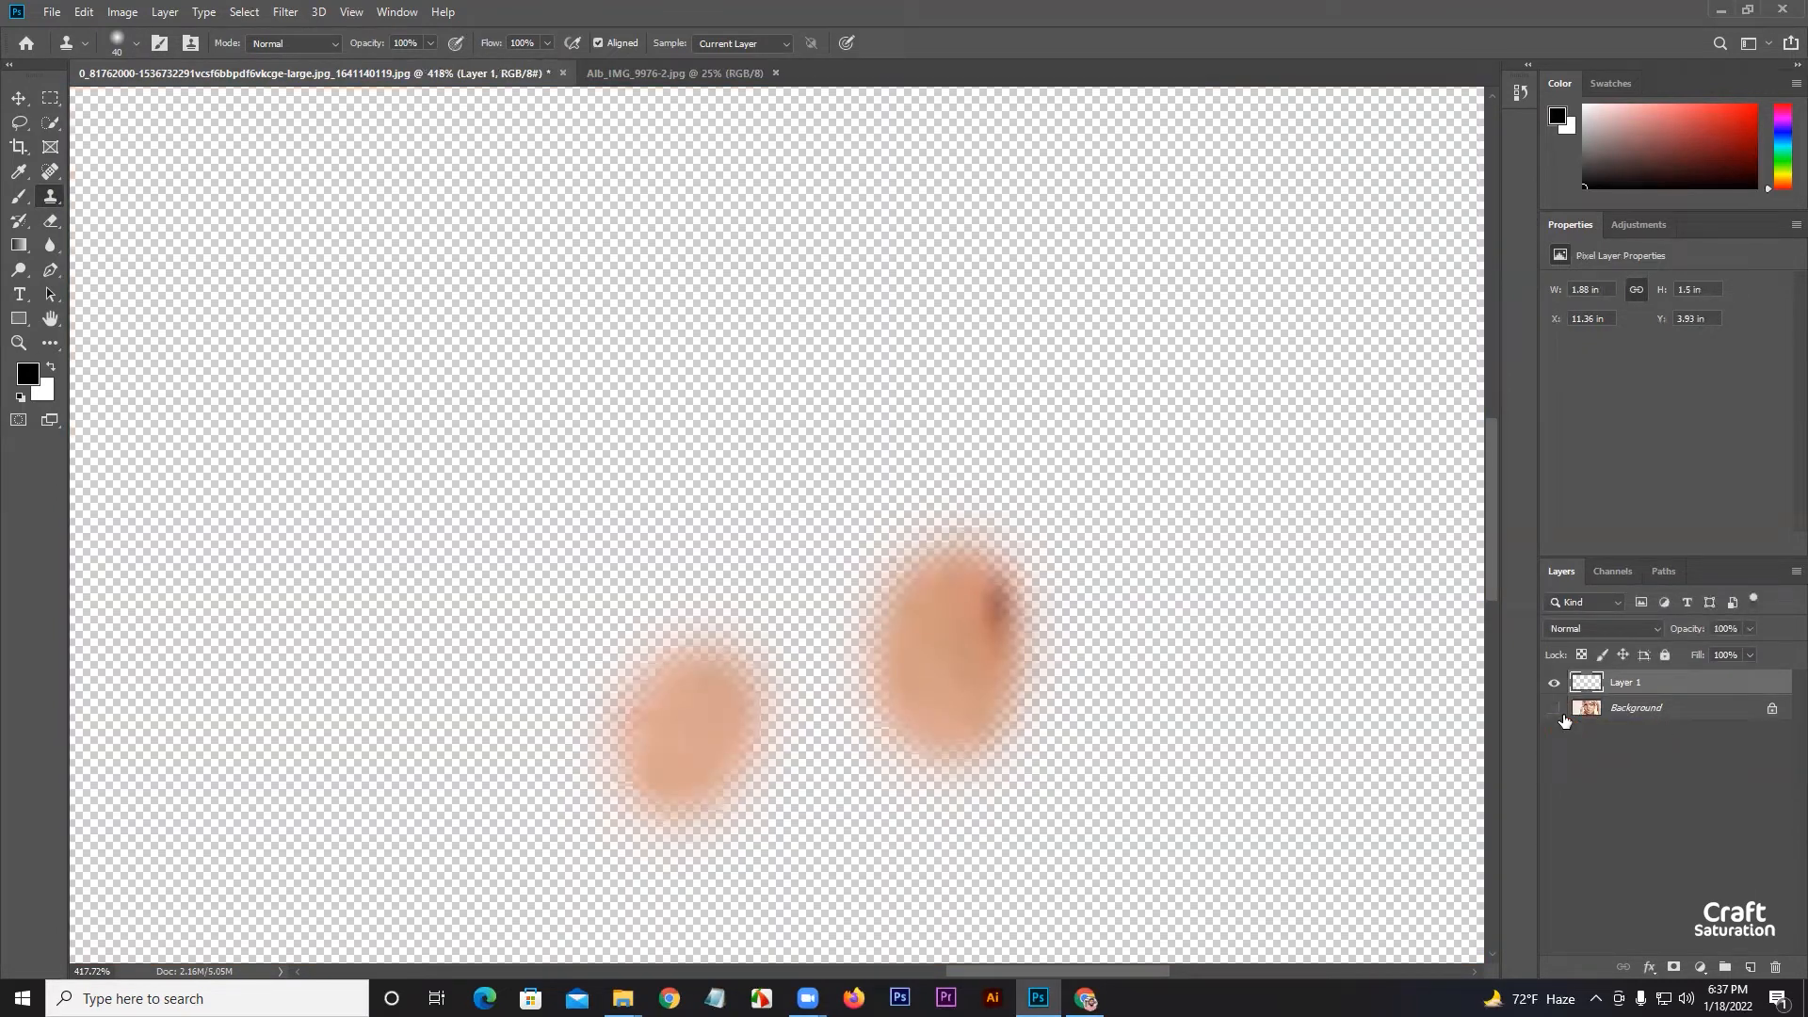
pyautogui.click(1555, 708)
pyautogui.click(1553, 683)
pyautogui.click(1554, 683)
pyautogui.click(1554, 708)
pyautogui.moveTo(51, 222); pyautogui.dragTo(142, 222)
pyautogui.moveTo(1005, 638)
pyautogui.mouseDown()
pyautogui.moveTo(1006, 561)
pyautogui.moveTo(1021, 598)
pyautogui.moveTo(1002, 558)
pyautogui.moveTo(1030, 638)
pyautogui.moveTo(996, 550)
pyautogui.moveTo(1036, 670)
pyautogui.mouseUp()
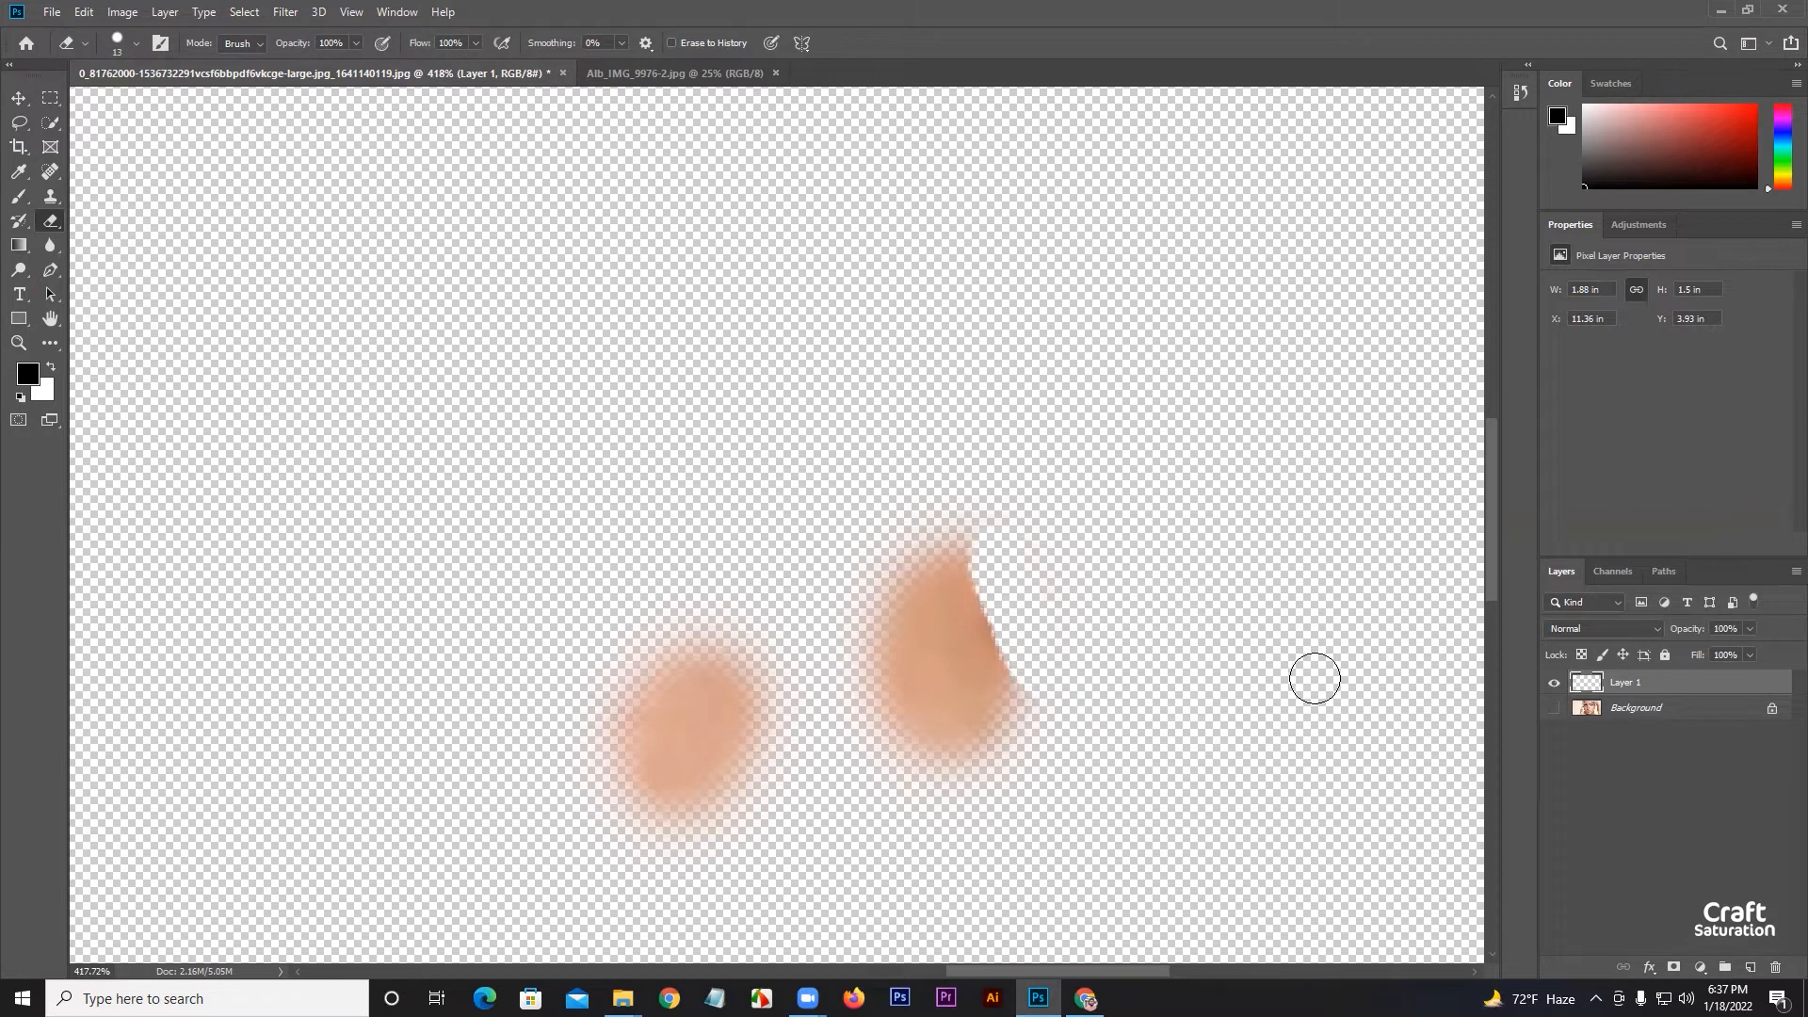
pyautogui.click(1555, 708)
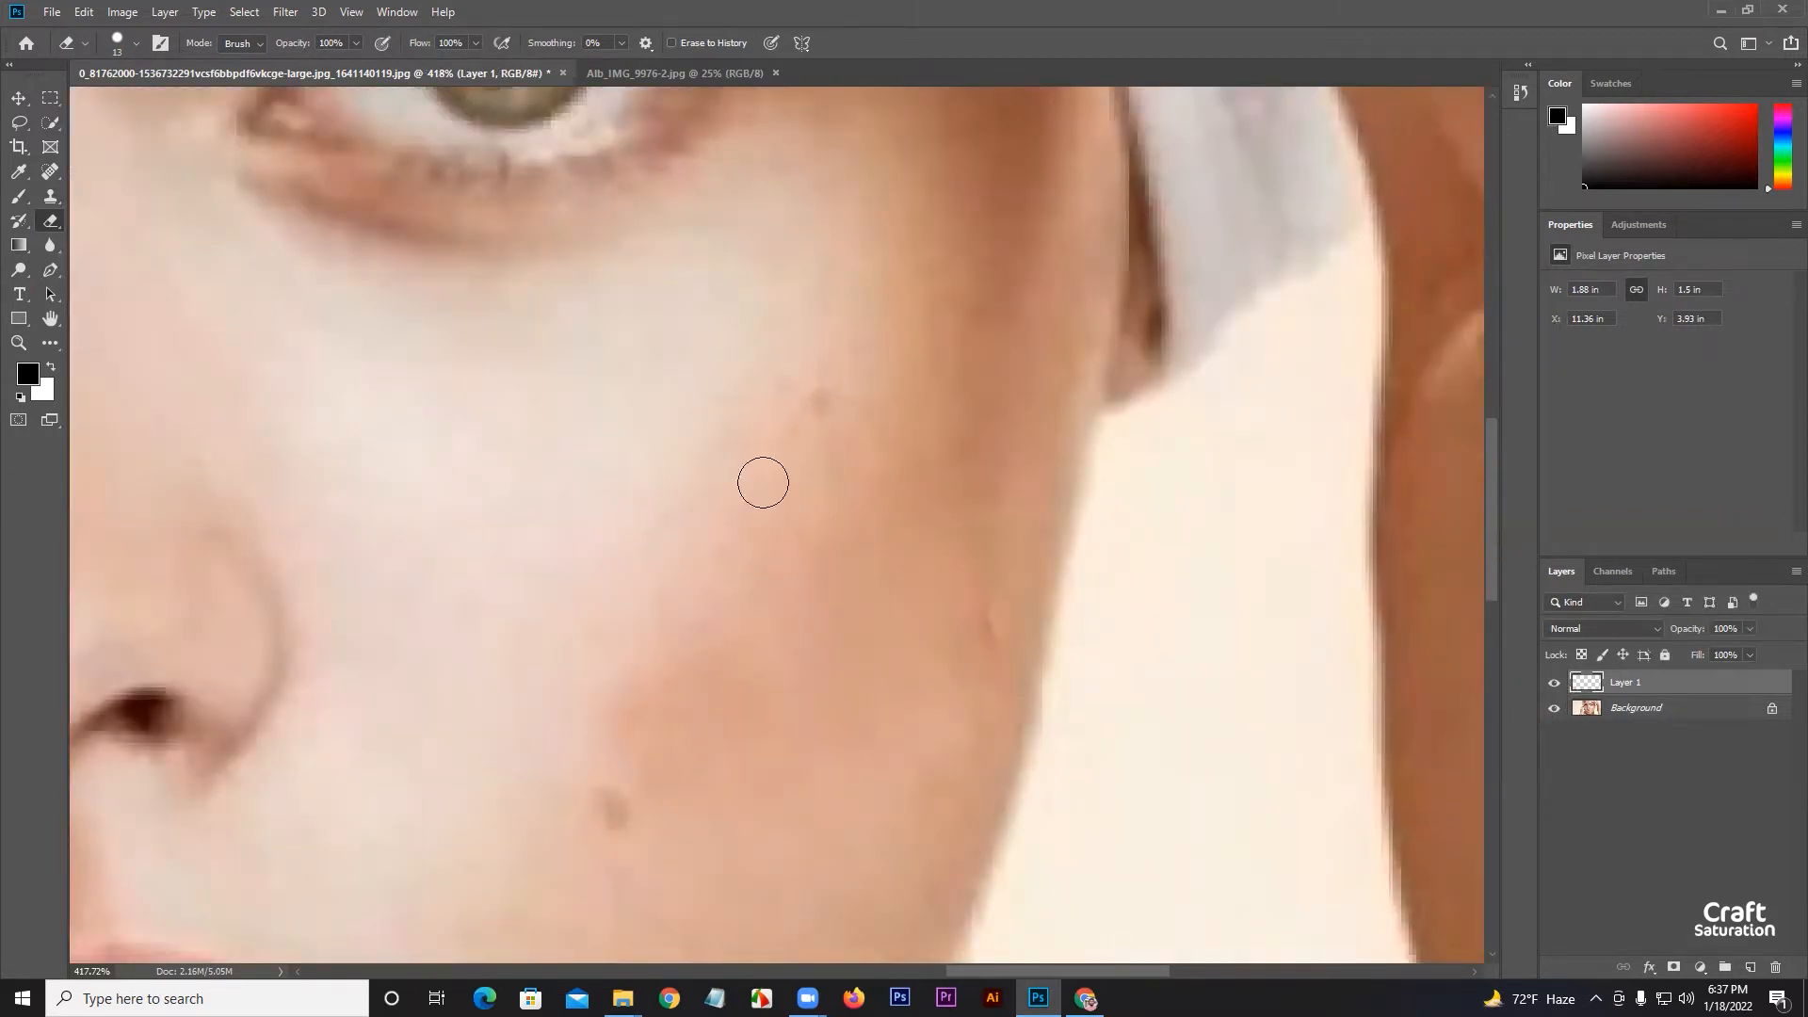
# Set the Eraser hardness to 0%, soften the erased edge of the cheek patch, and compare the portrait with and without Layer 1
pyautogui.click(128, 42)
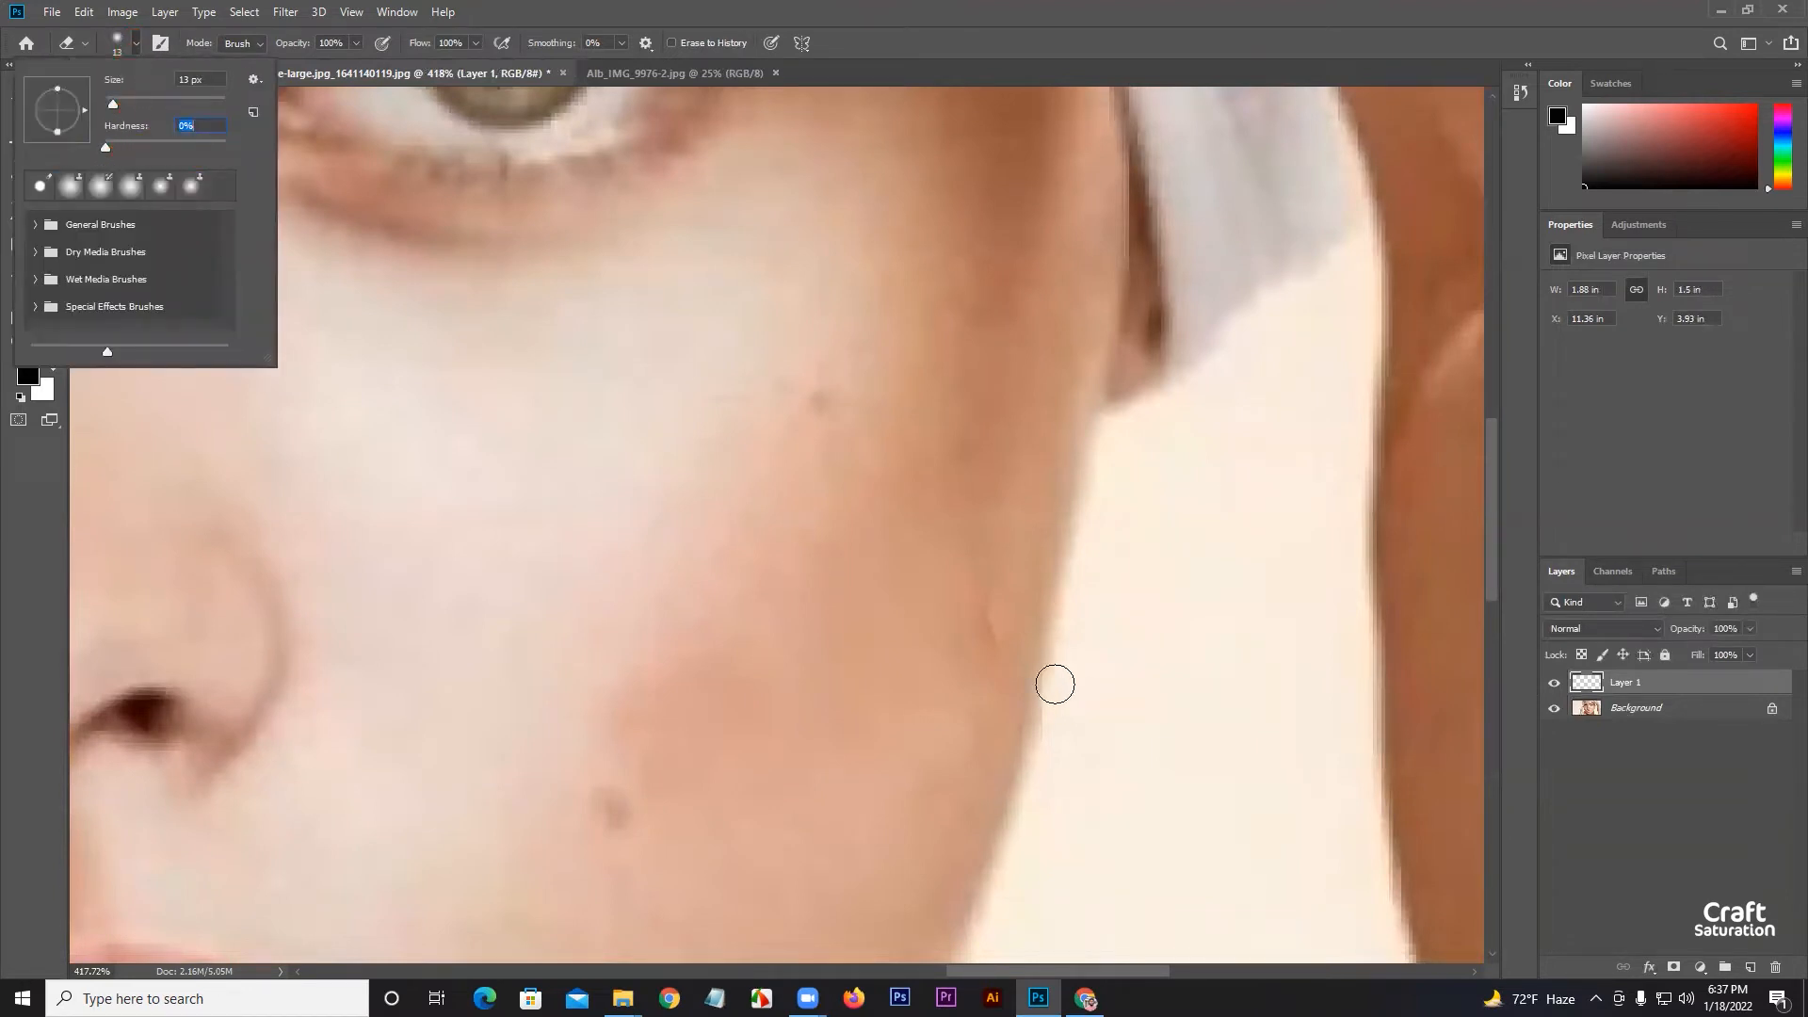
pyautogui.click(989, 597)
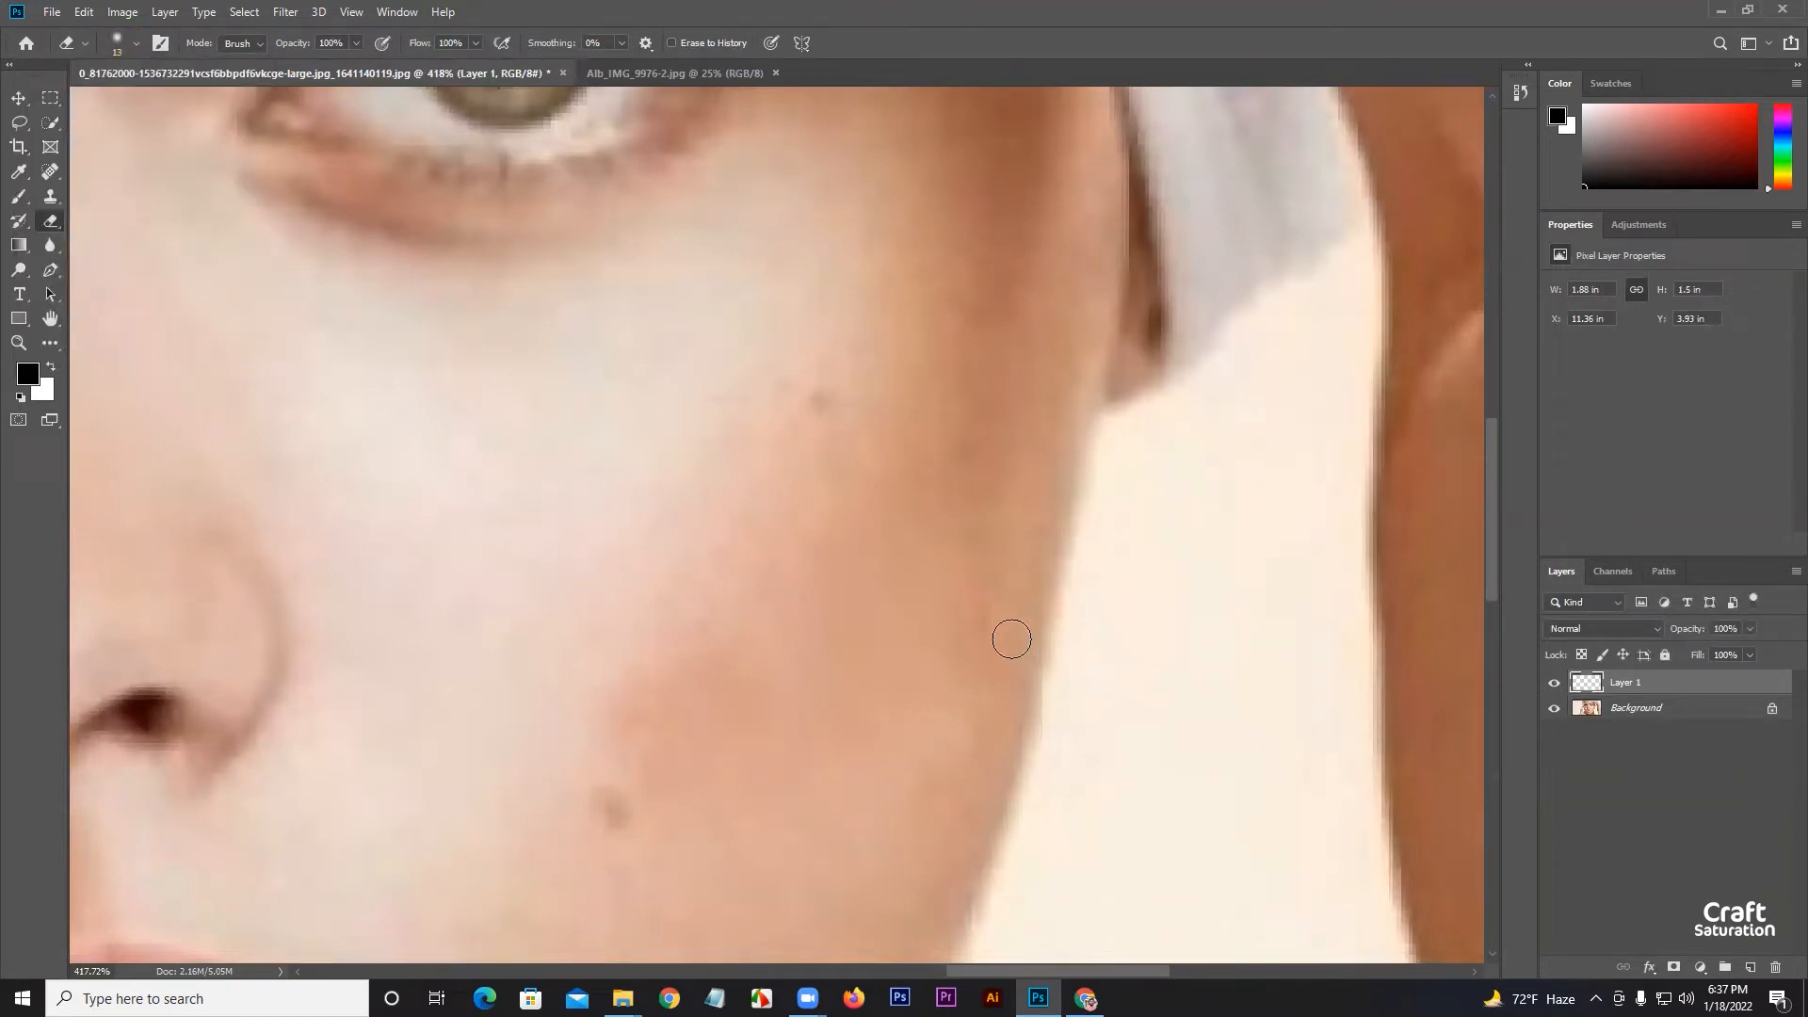
pyautogui.click(1555, 683)
pyautogui.click(1555, 683)
pyautogui.scroll(-8, 1113, 640)
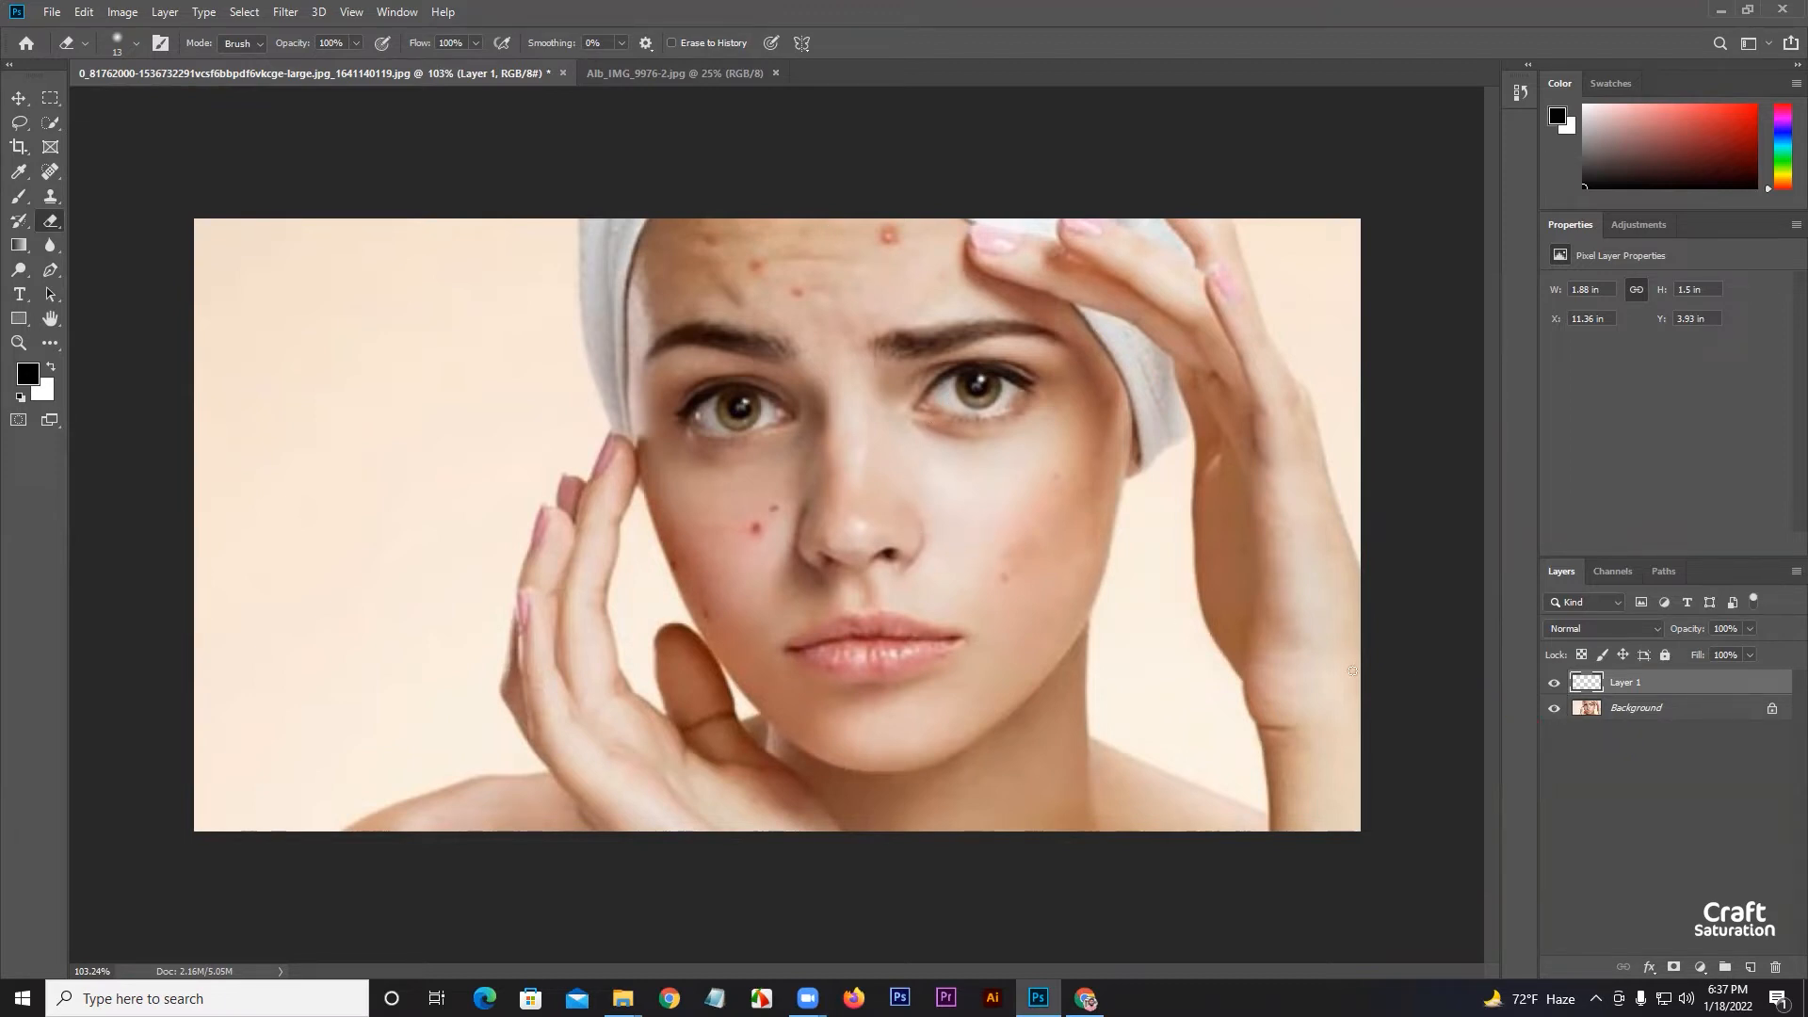
pyautogui.scroll(3, 782, 518)
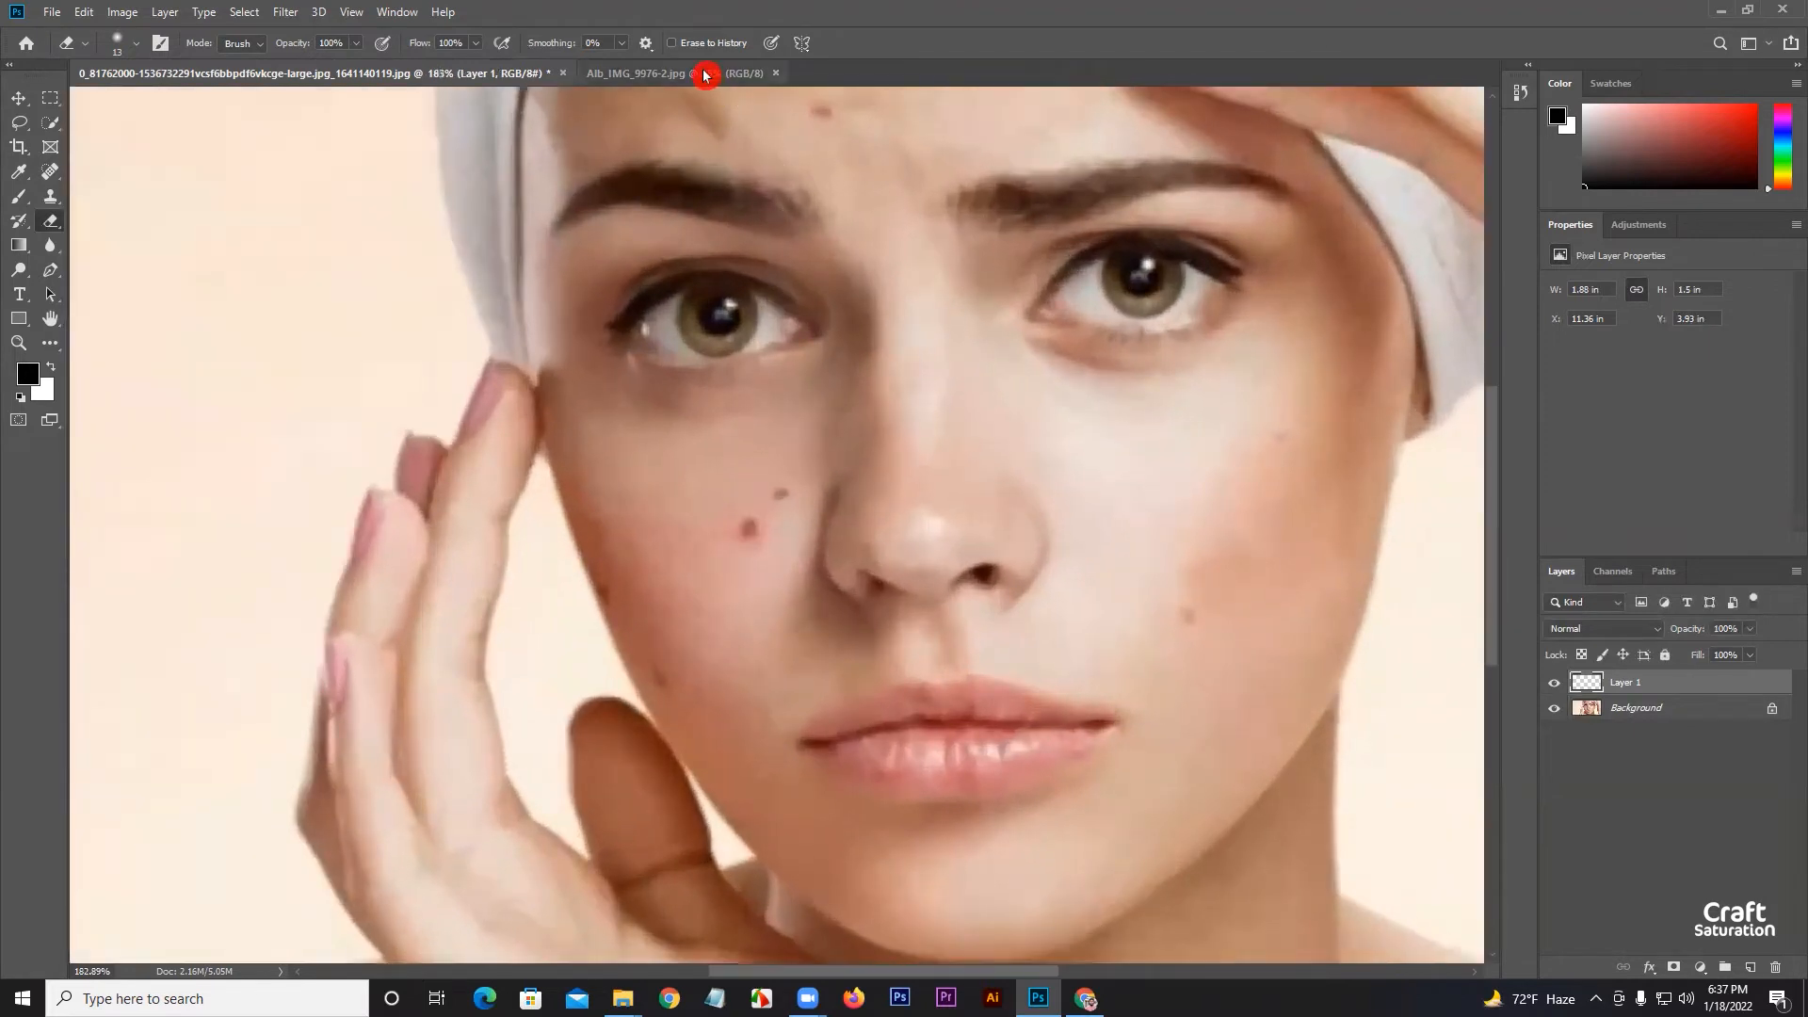
# Switch to the hot-air balloon photo and activate the Clone Stamp tool
pyautogui.click(704, 73)
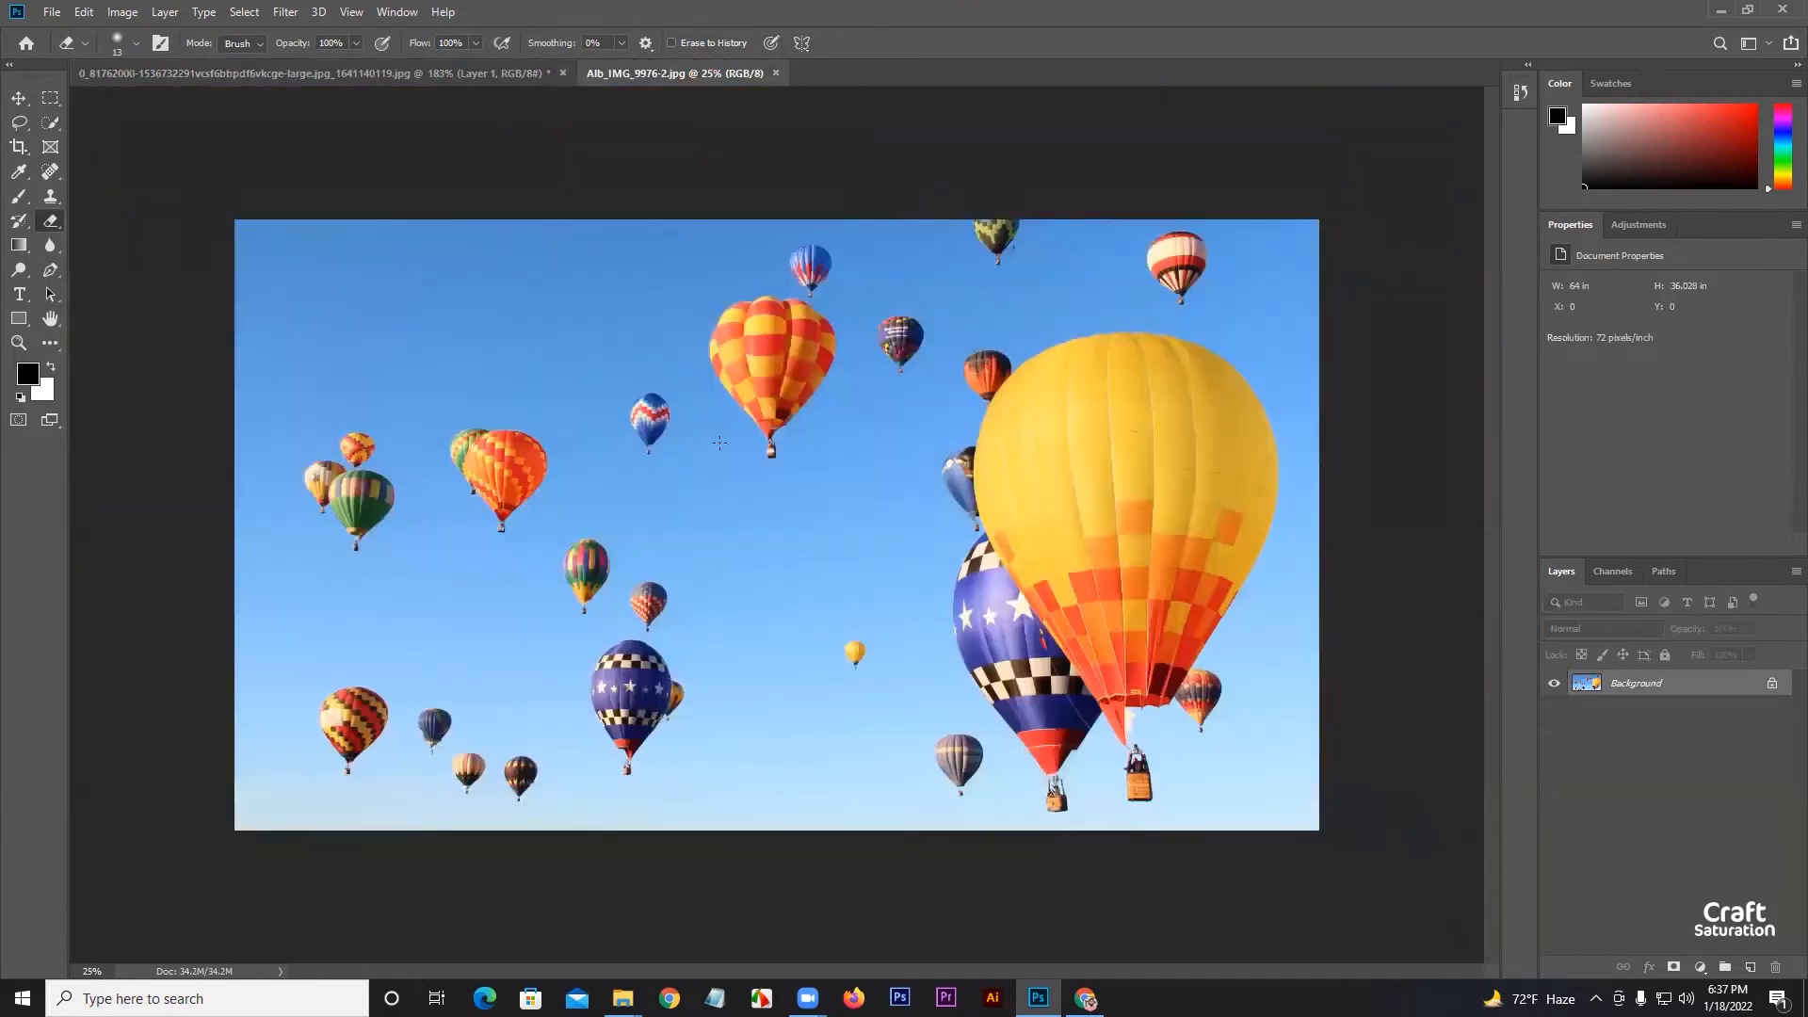
pyautogui.scroll(3, 709, 418)
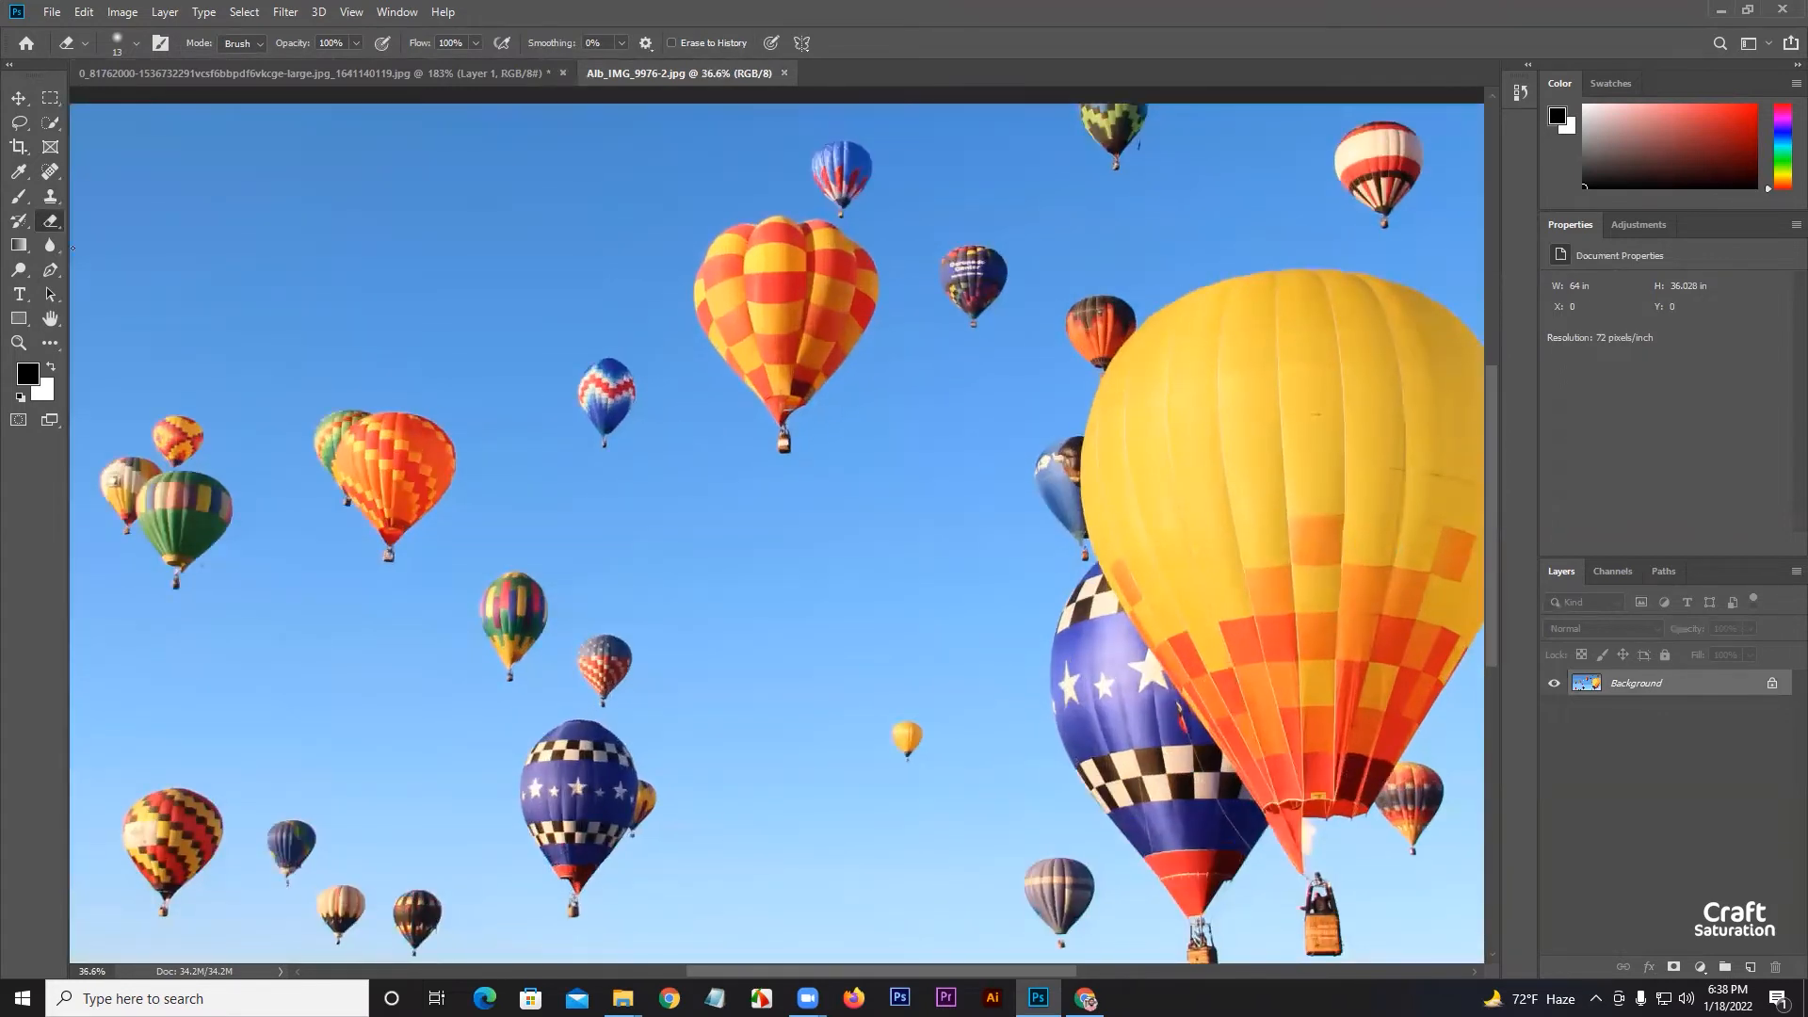
pyautogui.click(52, 198)
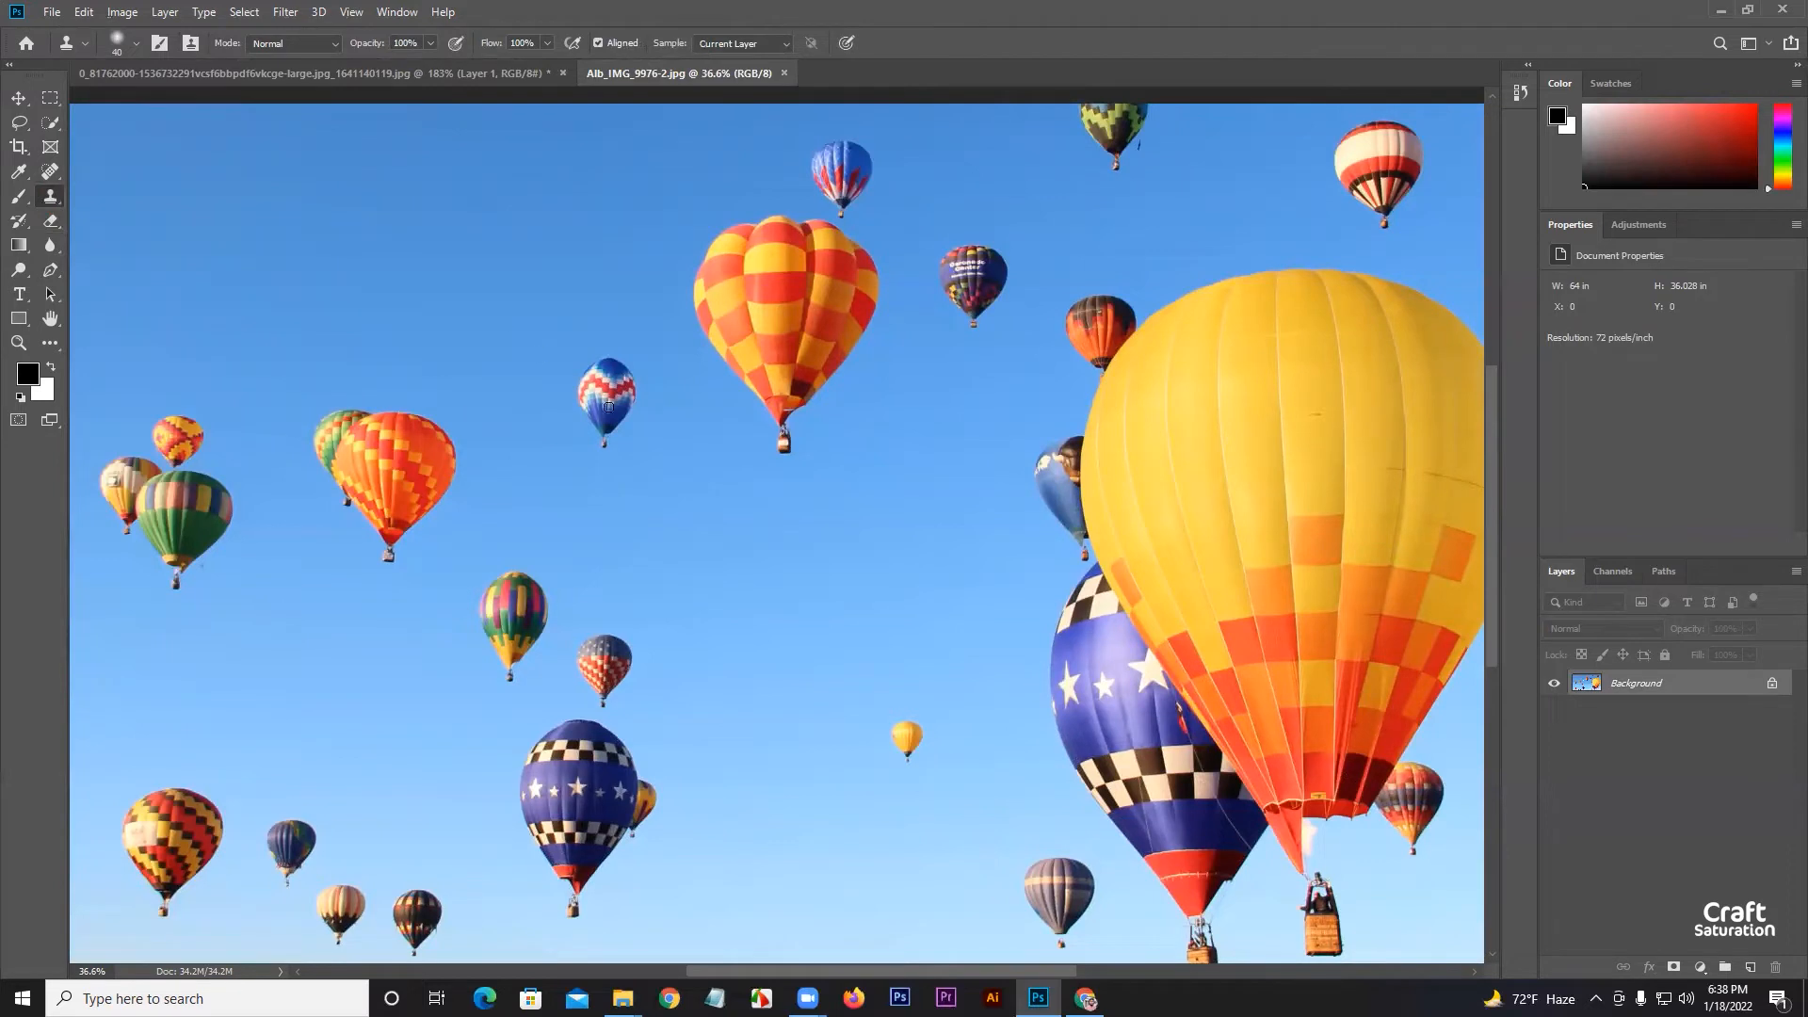
# Try cloning sky over the small blue balloon beside the red-and-yellow checkered one without a selection, inspect the patch, and undo the strokes
pyautogui.moveTo(610, 426); pyautogui.dragTo(611, 421)
pyautogui.moveTo(590, 359)
pyautogui.mouseDown()
pyautogui.moveTo(582, 402)
pyautogui.moveTo(613, 375)
pyautogui.mouseUp()
pyautogui.click(610, 462)
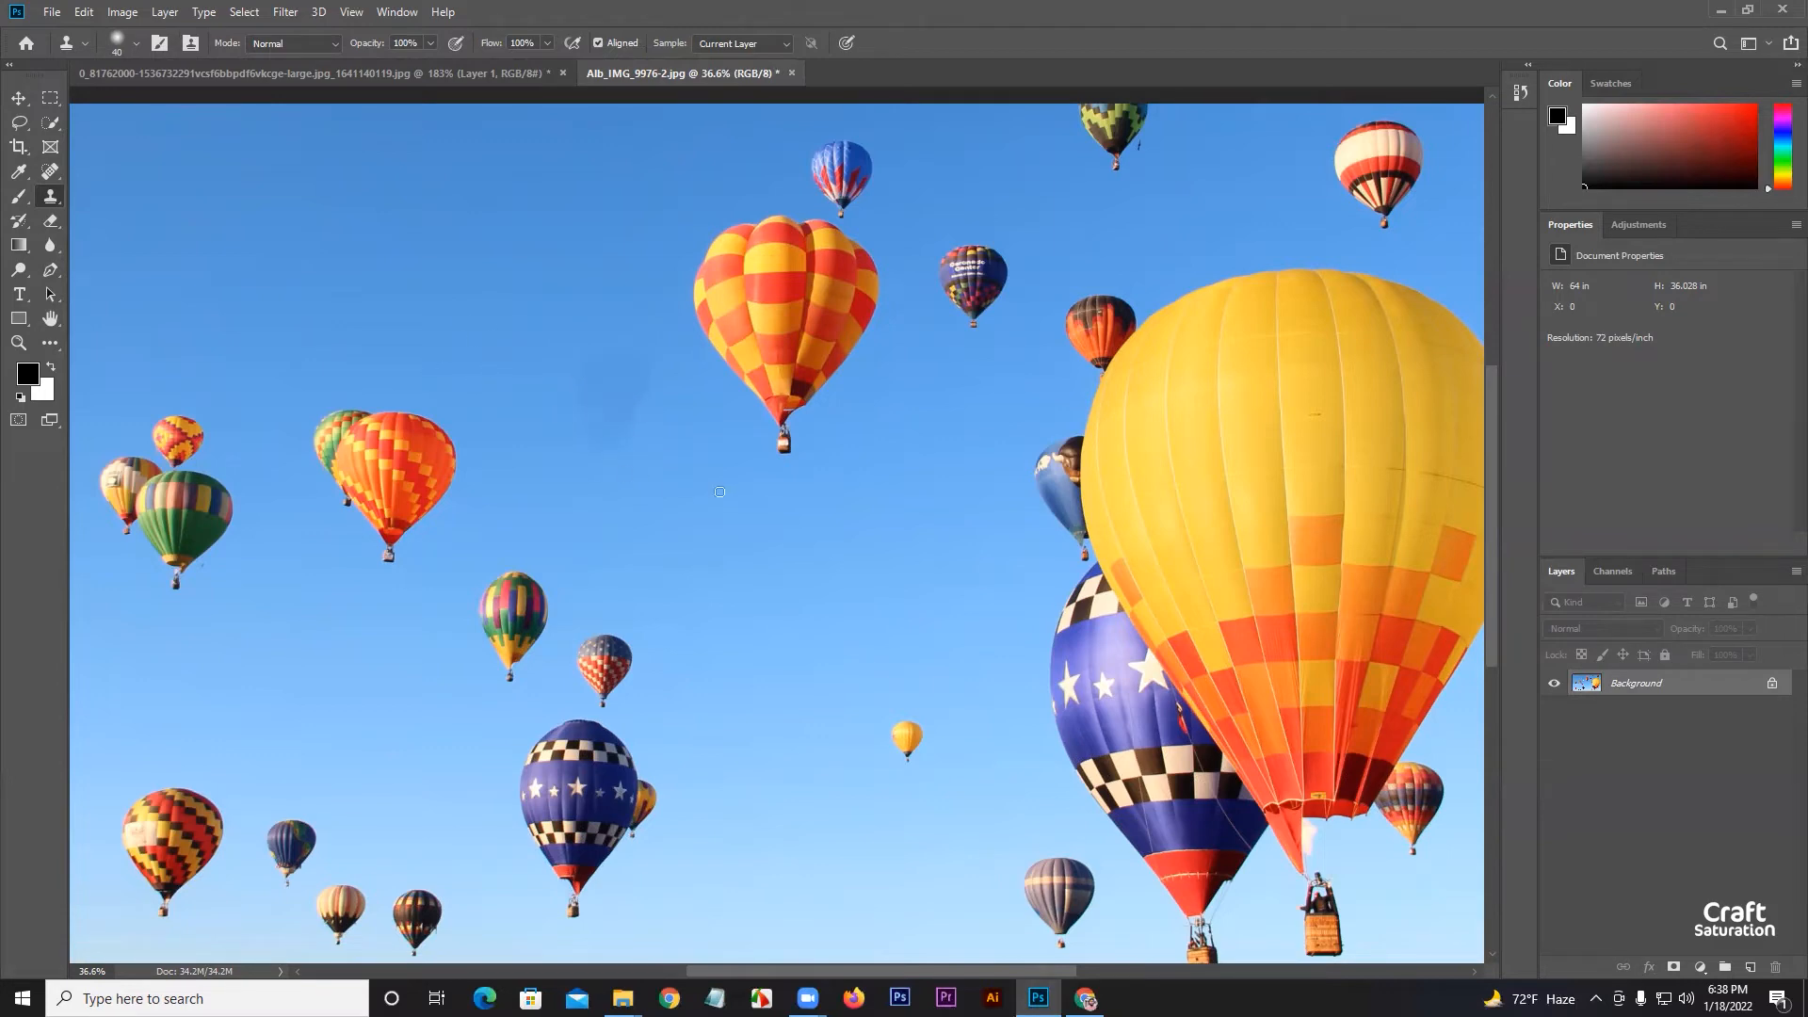
pyautogui.scroll(6, 636, 405)
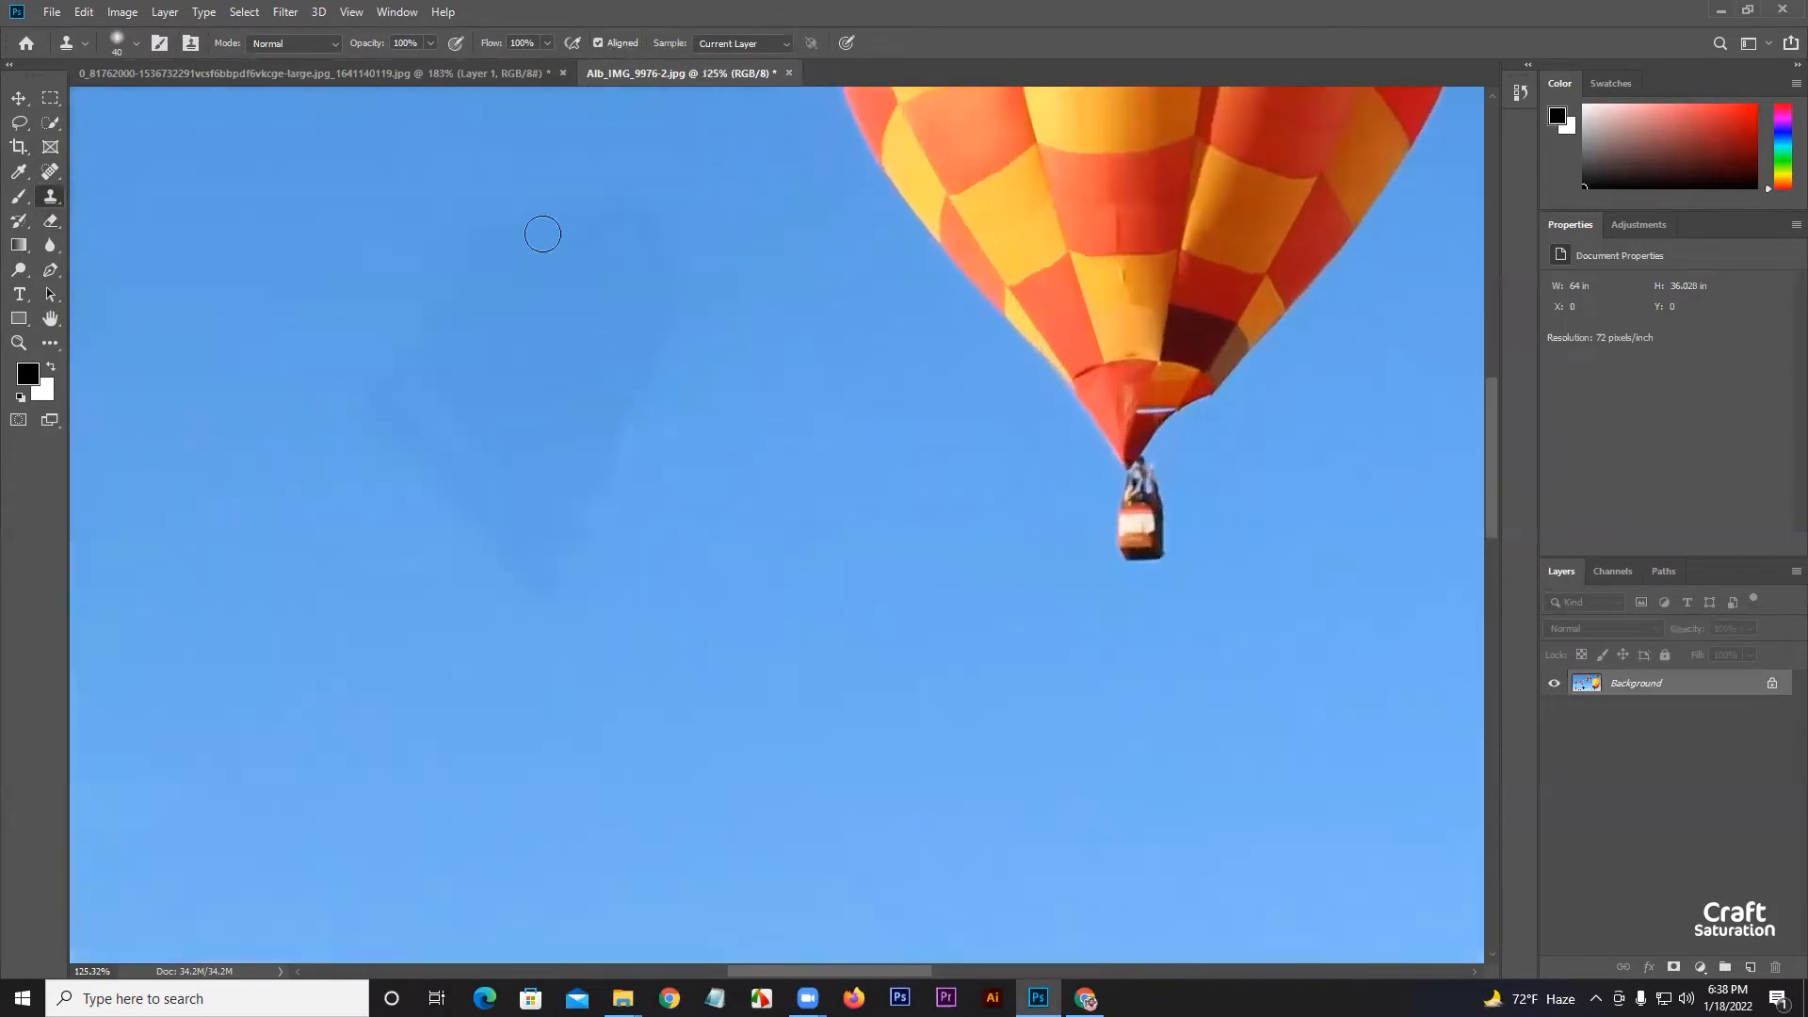
pyautogui.scroll(-6, 626, 359)
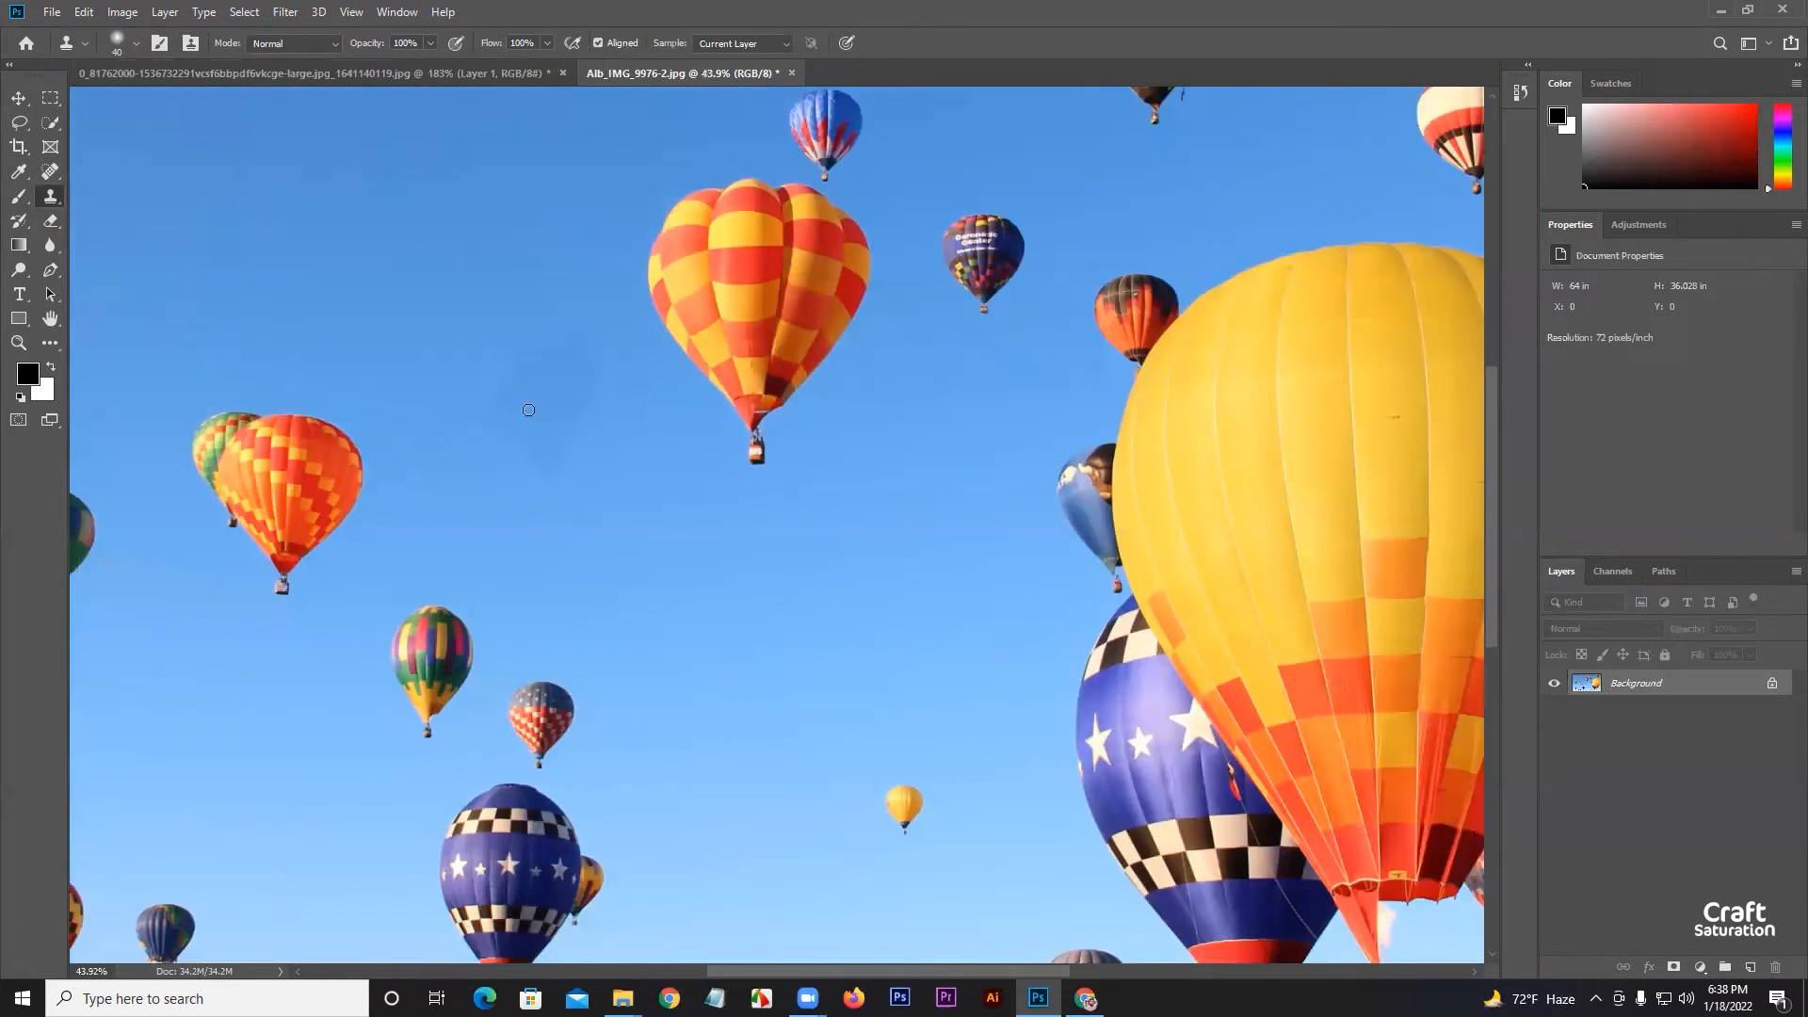
pyautogui.moveTo(529, 410); pyautogui.dragTo(583, 422)
pyautogui.click(1724, 962)
pyautogui.hotkey('ctrl', 'z')
# Lasso loosely around the small blue balloon and clone the sky from its left over it inside the selection
pyautogui.click(19, 123)
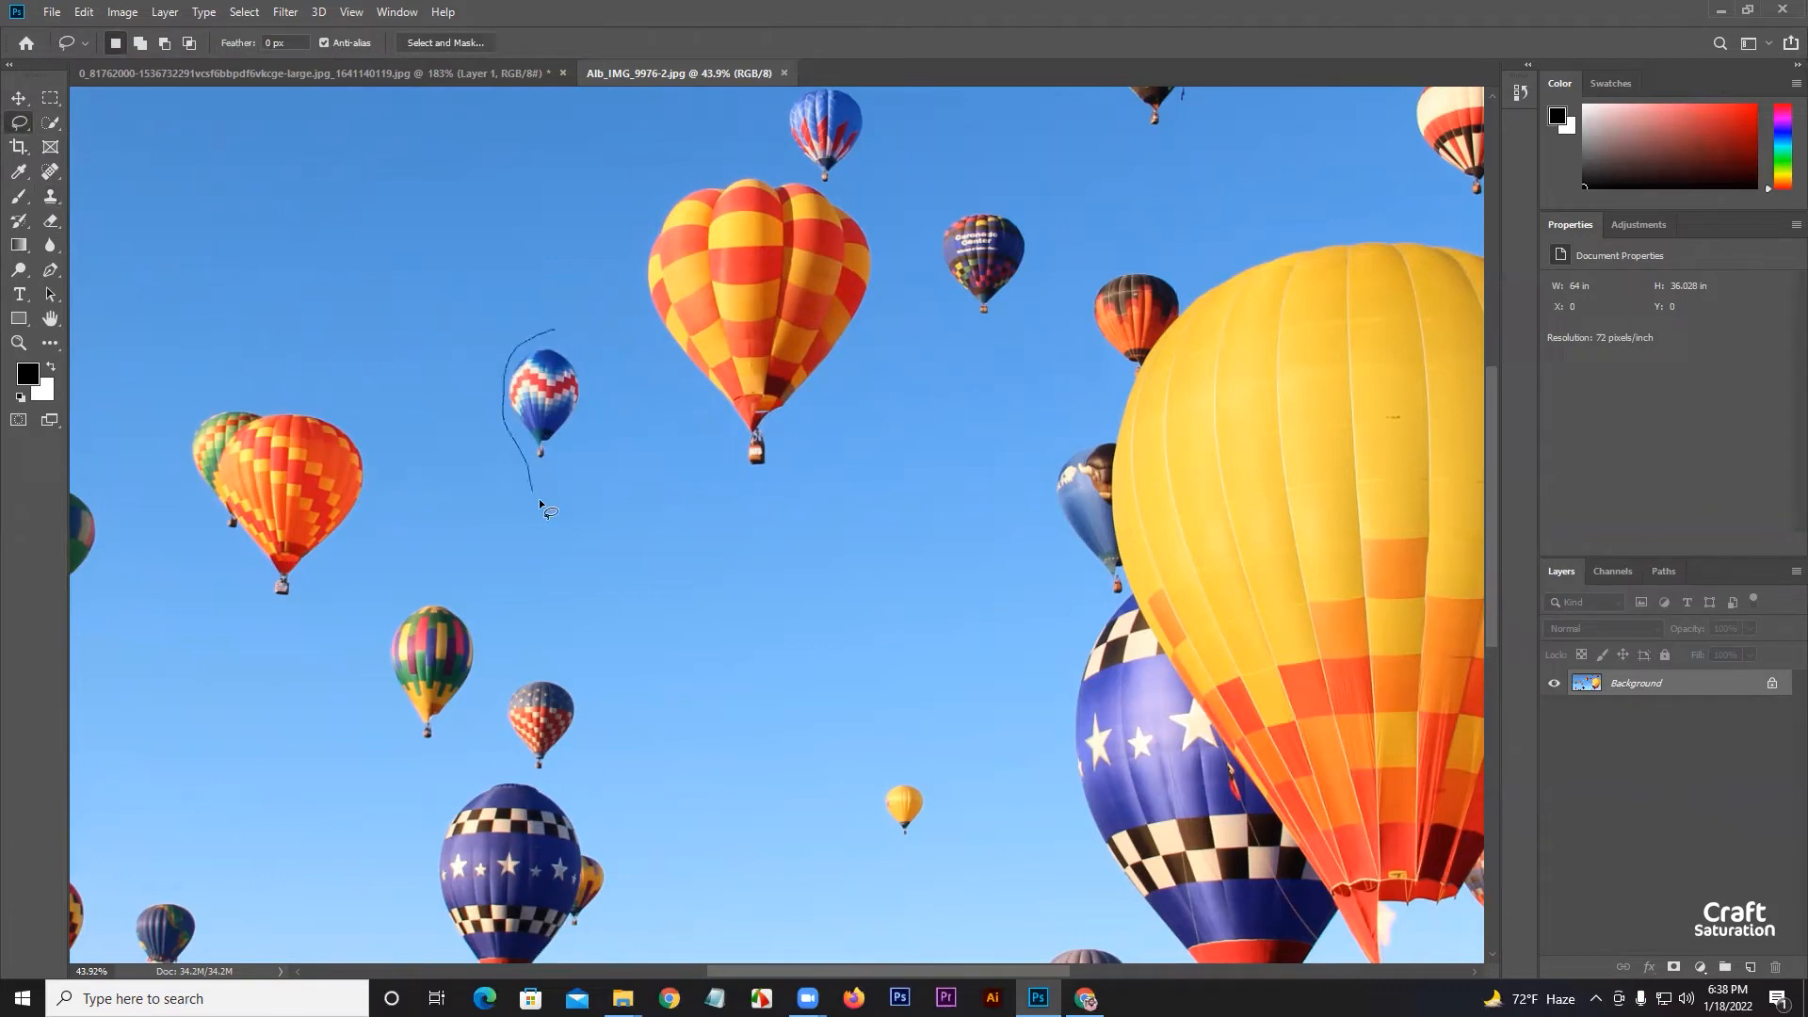
pyautogui.moveTo(544, 330); pyautogui.dragTo(548, 332)
pyautogui.click(55, 201)
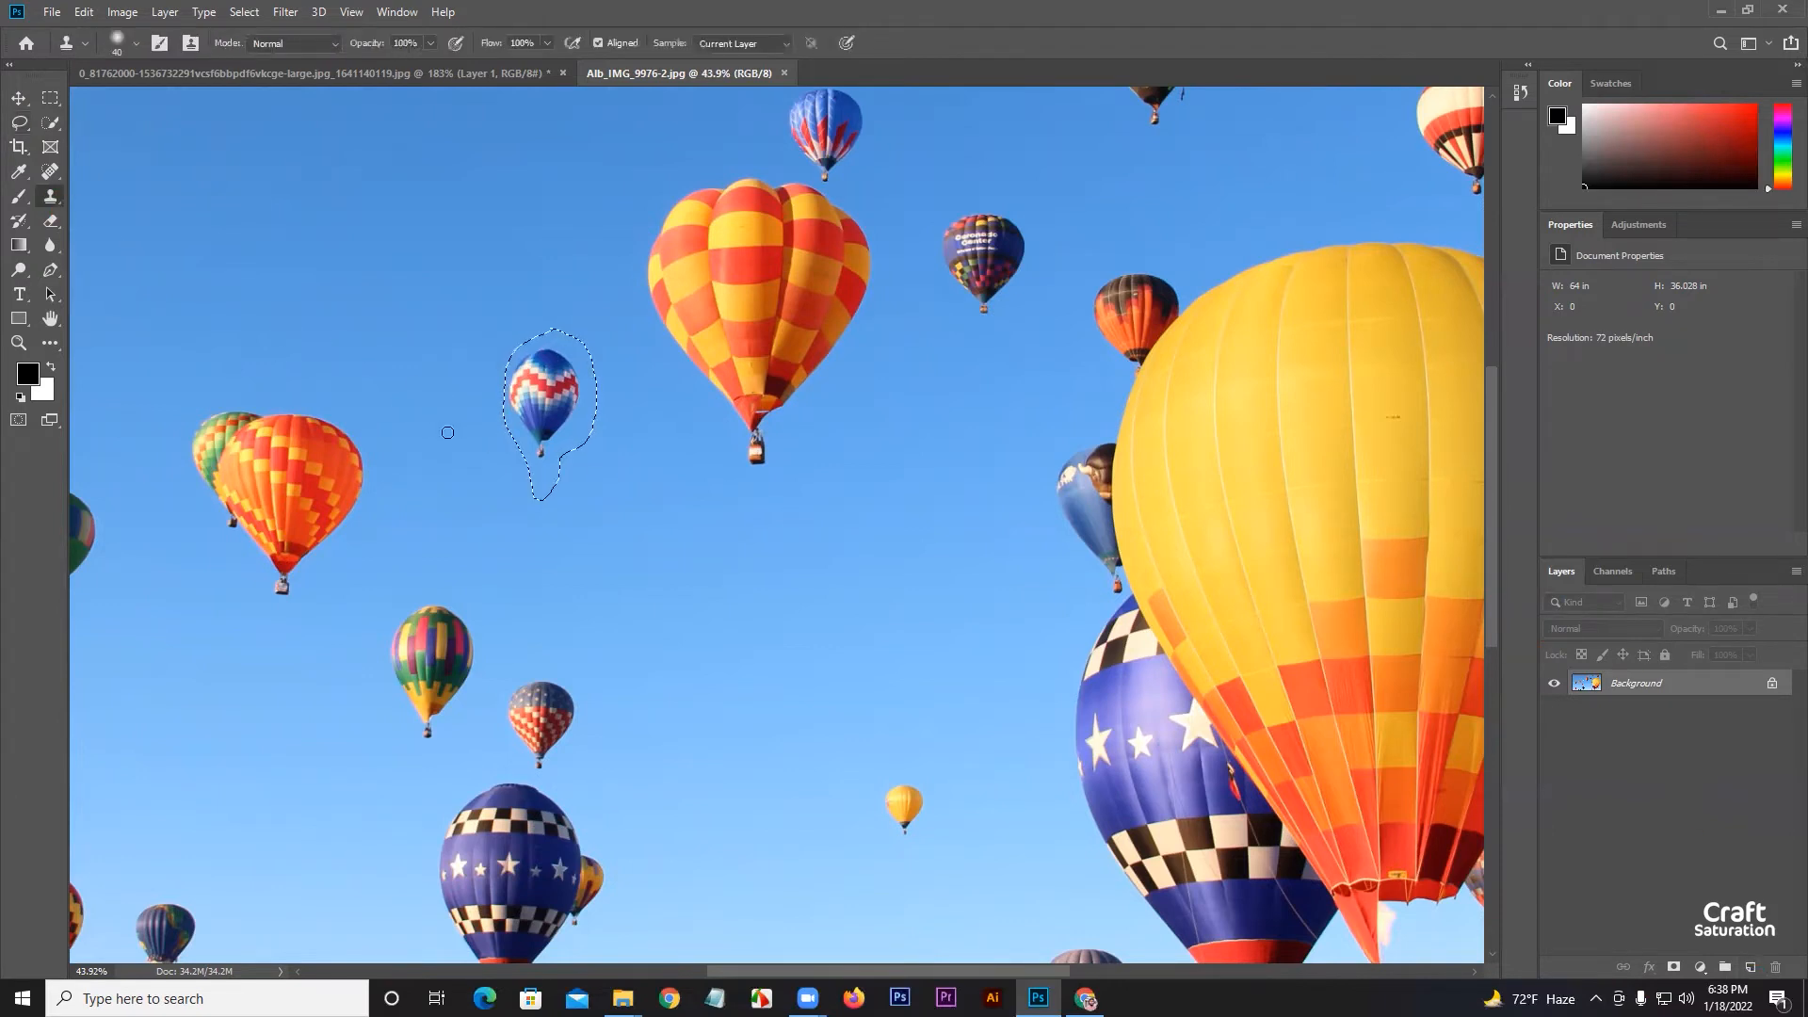
pyautogui.keyDown('alt'); pyautogui.click(475, 429); pyautogui.keyUp('alt')
pyautogui.moveTo(513, 414)
pyautogui.mouseDown()
pyautogui.moveTo(513, 343)
pyautogui.moveTo(534, 423)
pyautogui.moveTo(570, 344)
pyautogui.moveTo(532, 429)
pyautogui.mouseUp()
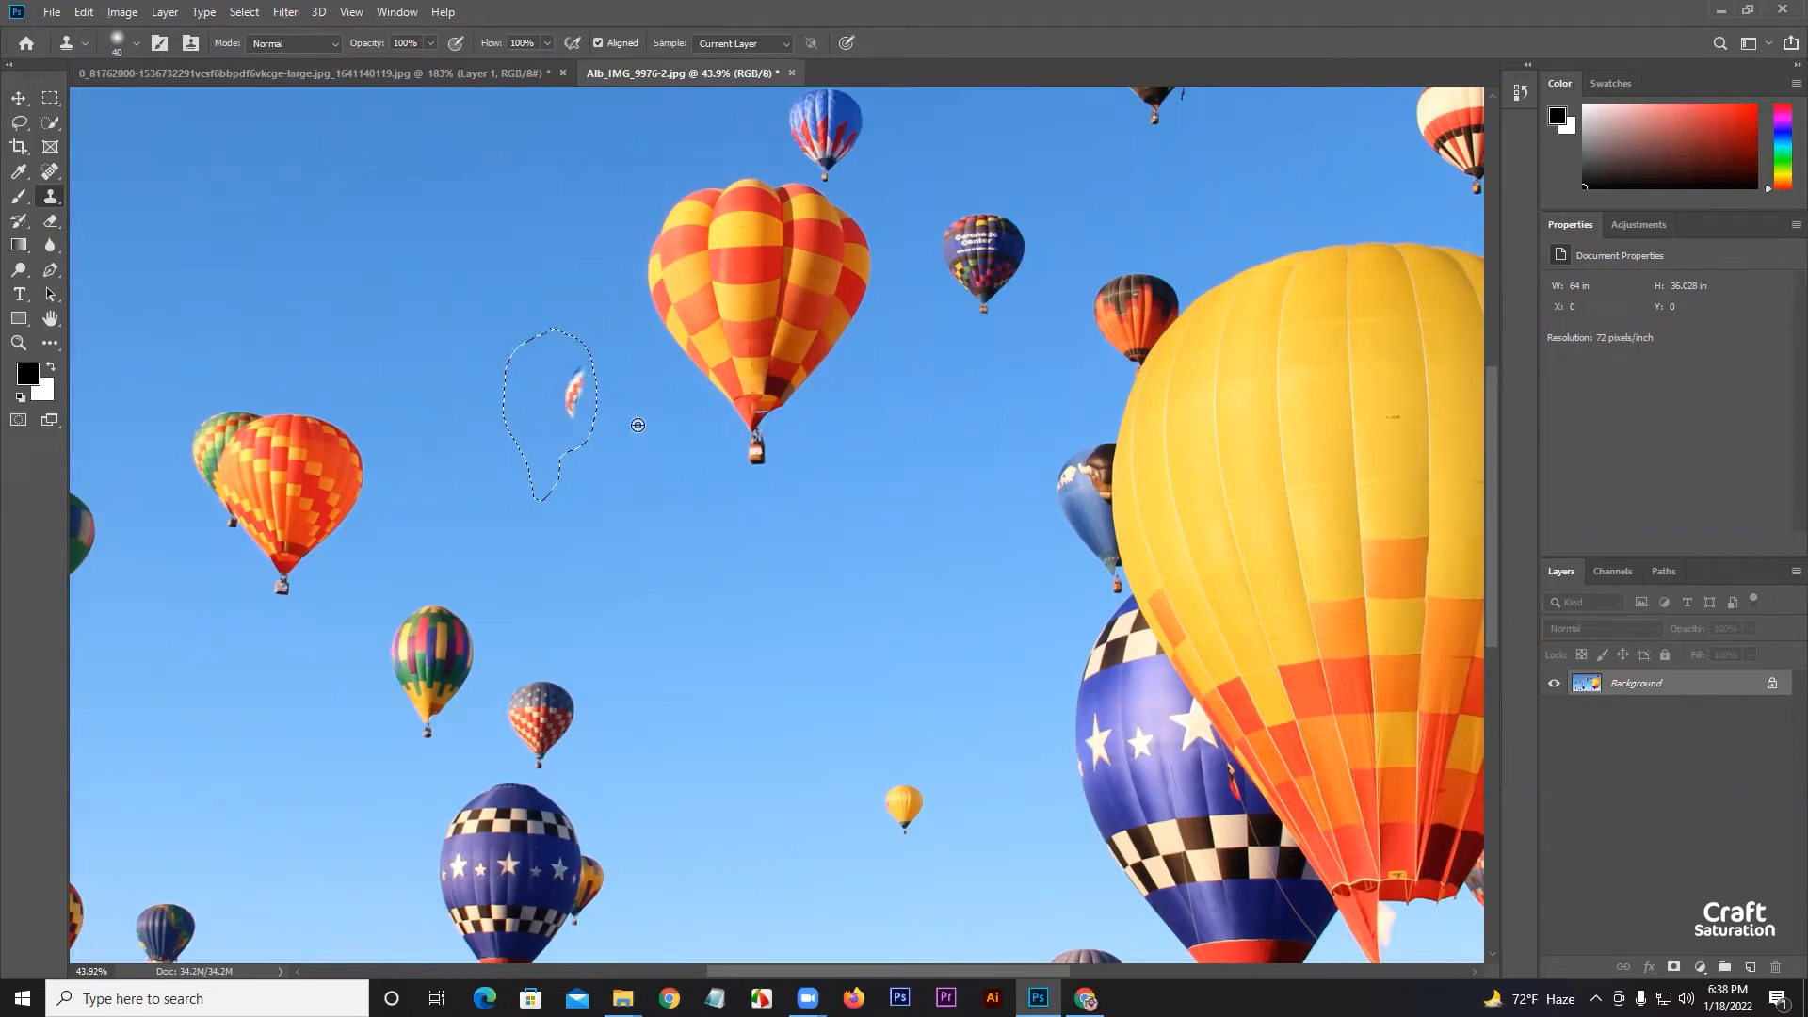
# Undo the last clone stroke, resample sky just above the selection's right side, cover the balloon's remaining fragment, and deselect
pyautogui.moveTo(578, 402)
pyautogui.mouseDown()
pyautogui.moveTo(574, 381)
pyautogui.moveTo(572, 401)
pyautogui.mouseUp()
pyautogui.hotkey('ctrl', 'z')
pyautogui.keyDown('alt'); pyautogui.click(599, 323); pyautogui.keyUp('alt')
pyautogui.moveTo(592, 362); pyautogui.dragTo(575, 377)
pyautogui.hotkey('ctrl', 'd')
# Blend the faint leftover patch where the small balloon was with further Clone Stamp strokes of sky
pyautogui.scroll(3, 592, 387)
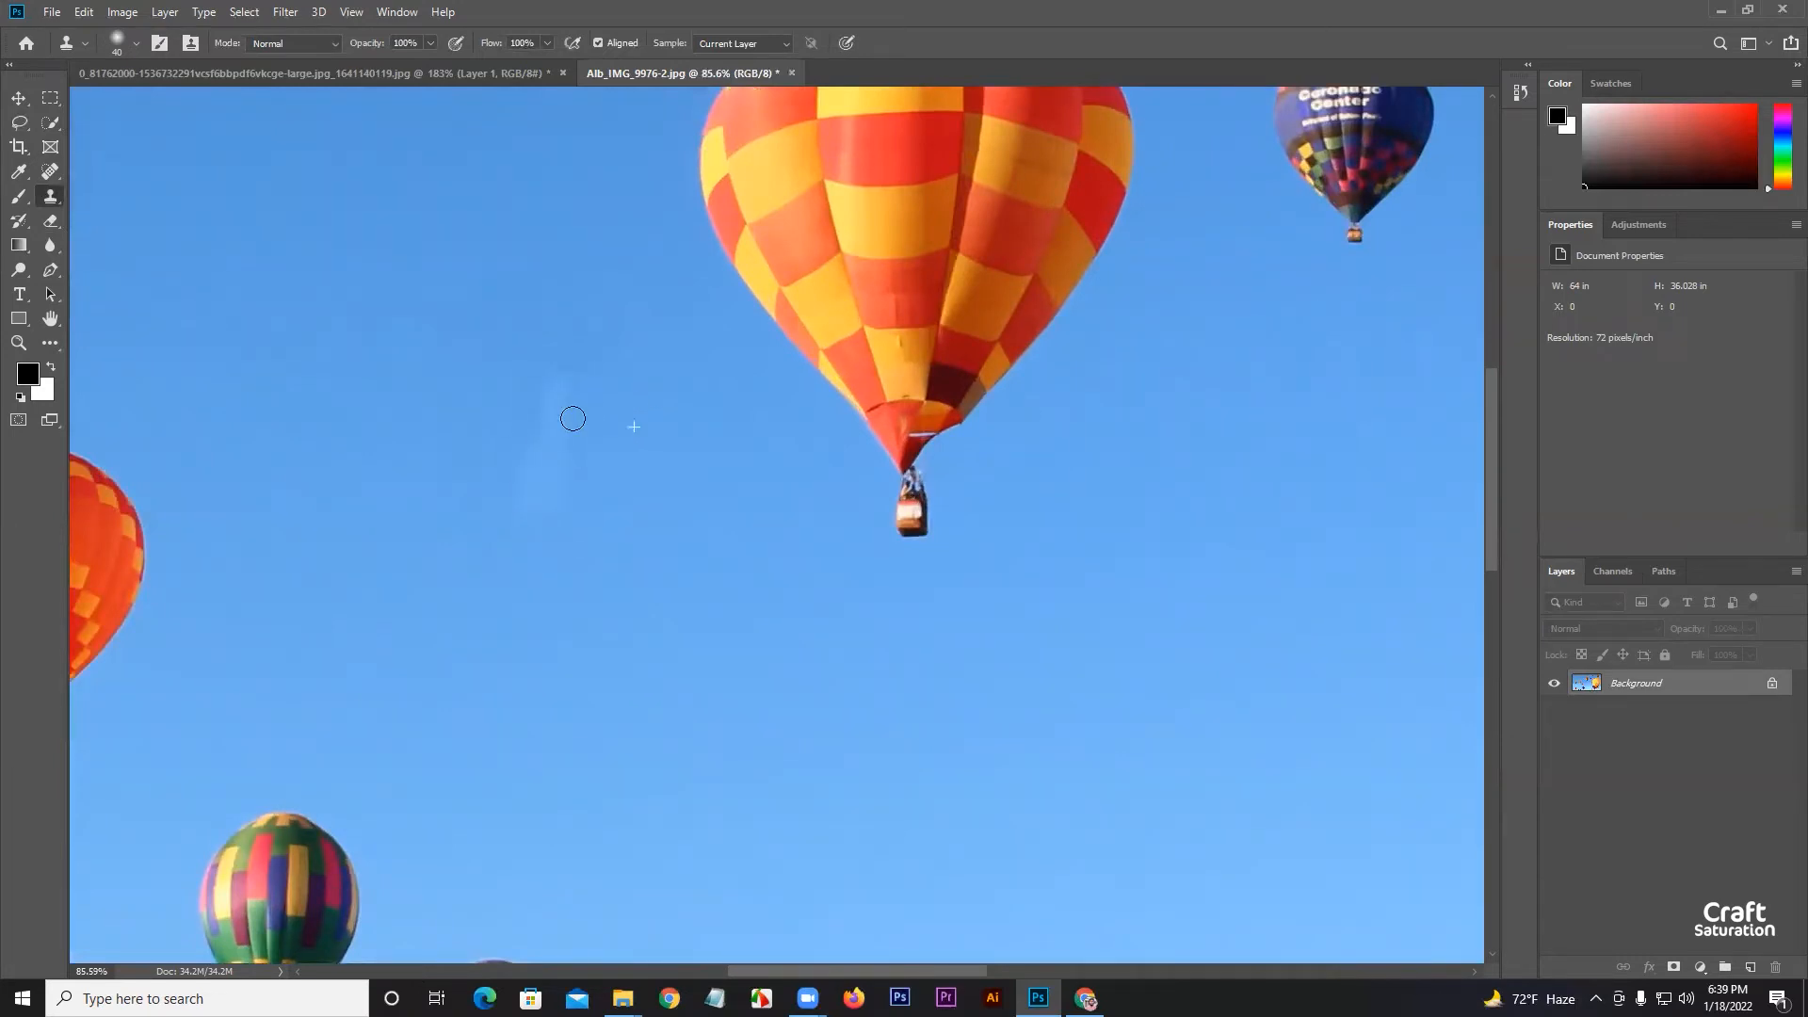
pyautogui.moveTo(548, 501); pyautogui.dragTo(518, 550)
pyautogui.scroll(-5, 553, 528)
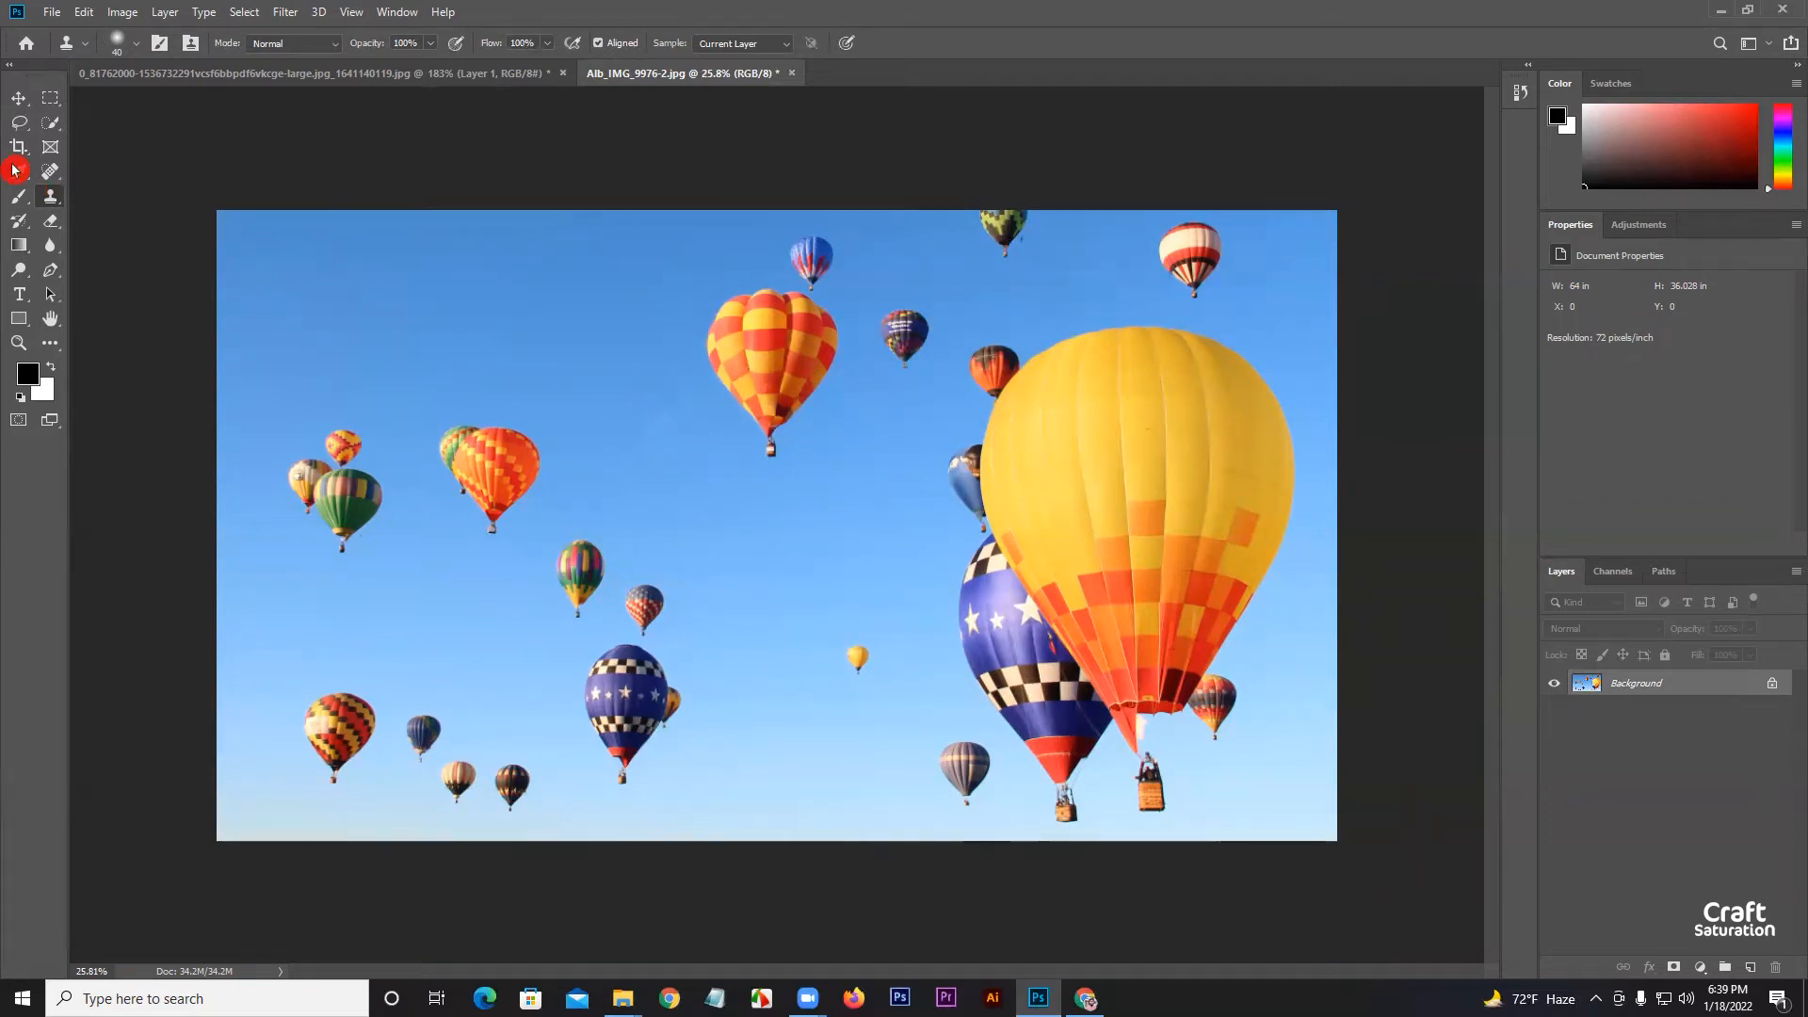
# Switch to the Move tool and close the portrait and balloon images without saving their changes
pyautogui.rightClick(51, 196)
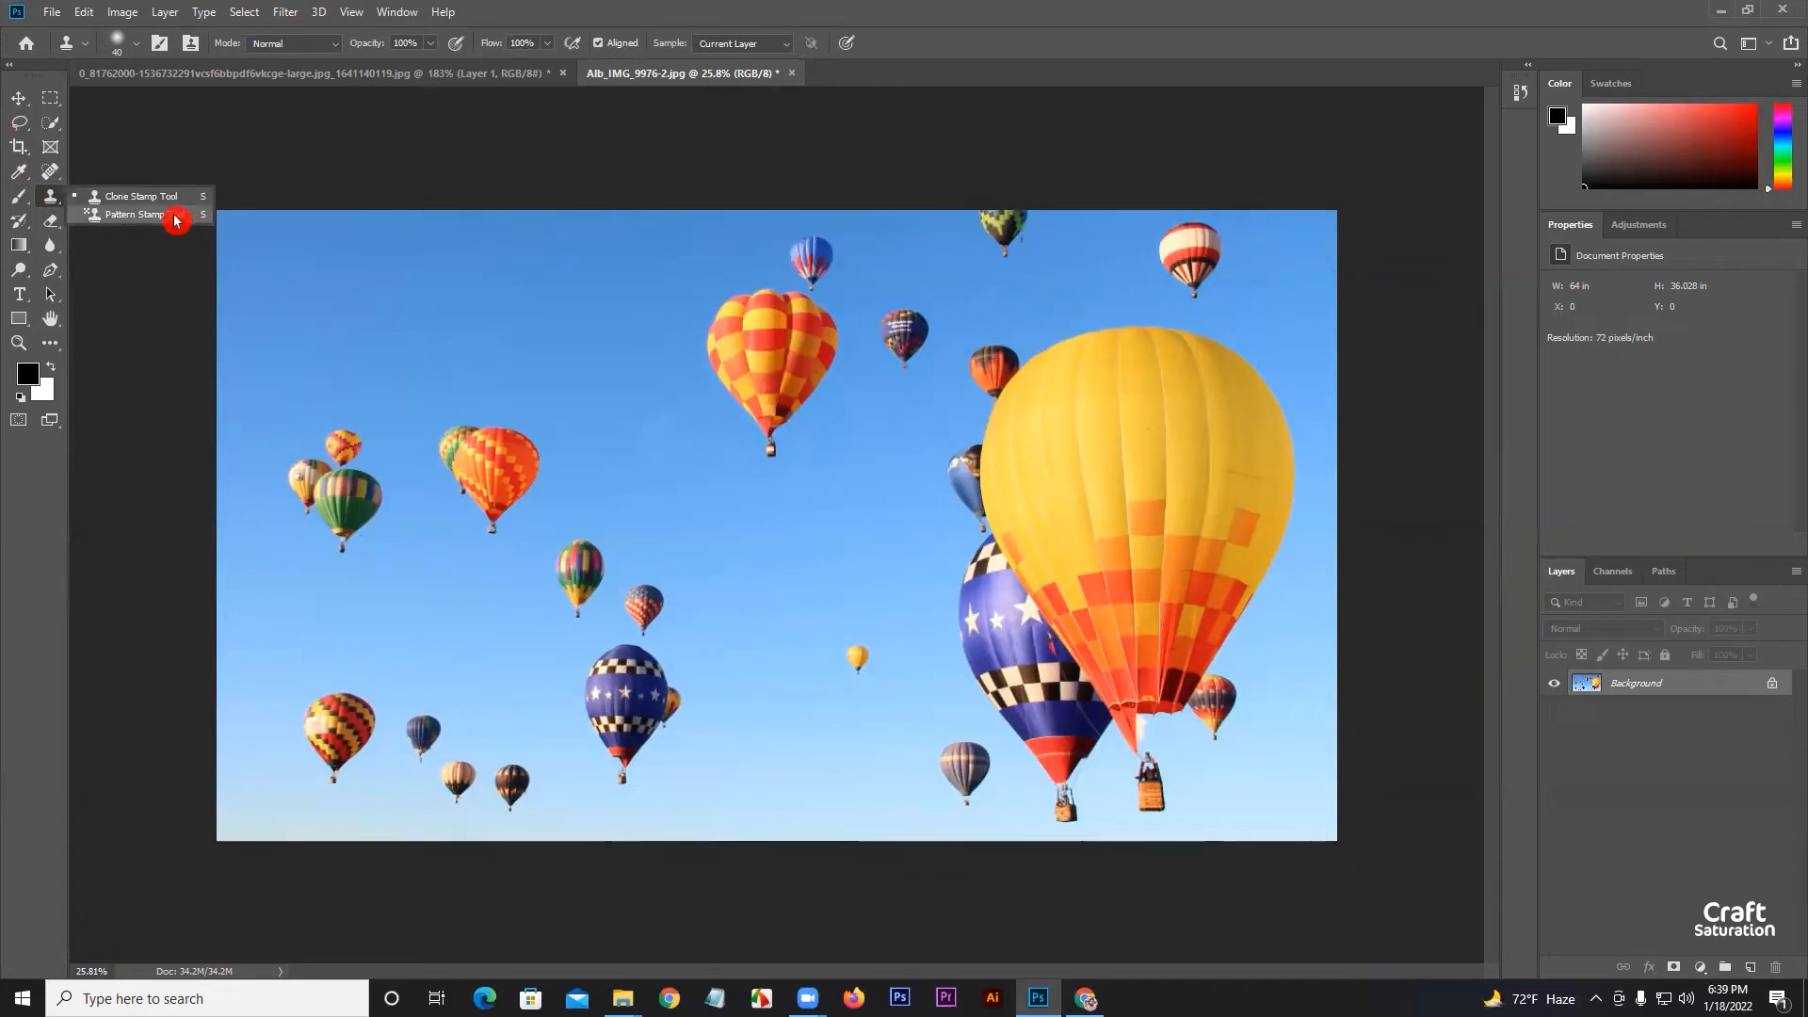
pyautogui.click(19, 98)
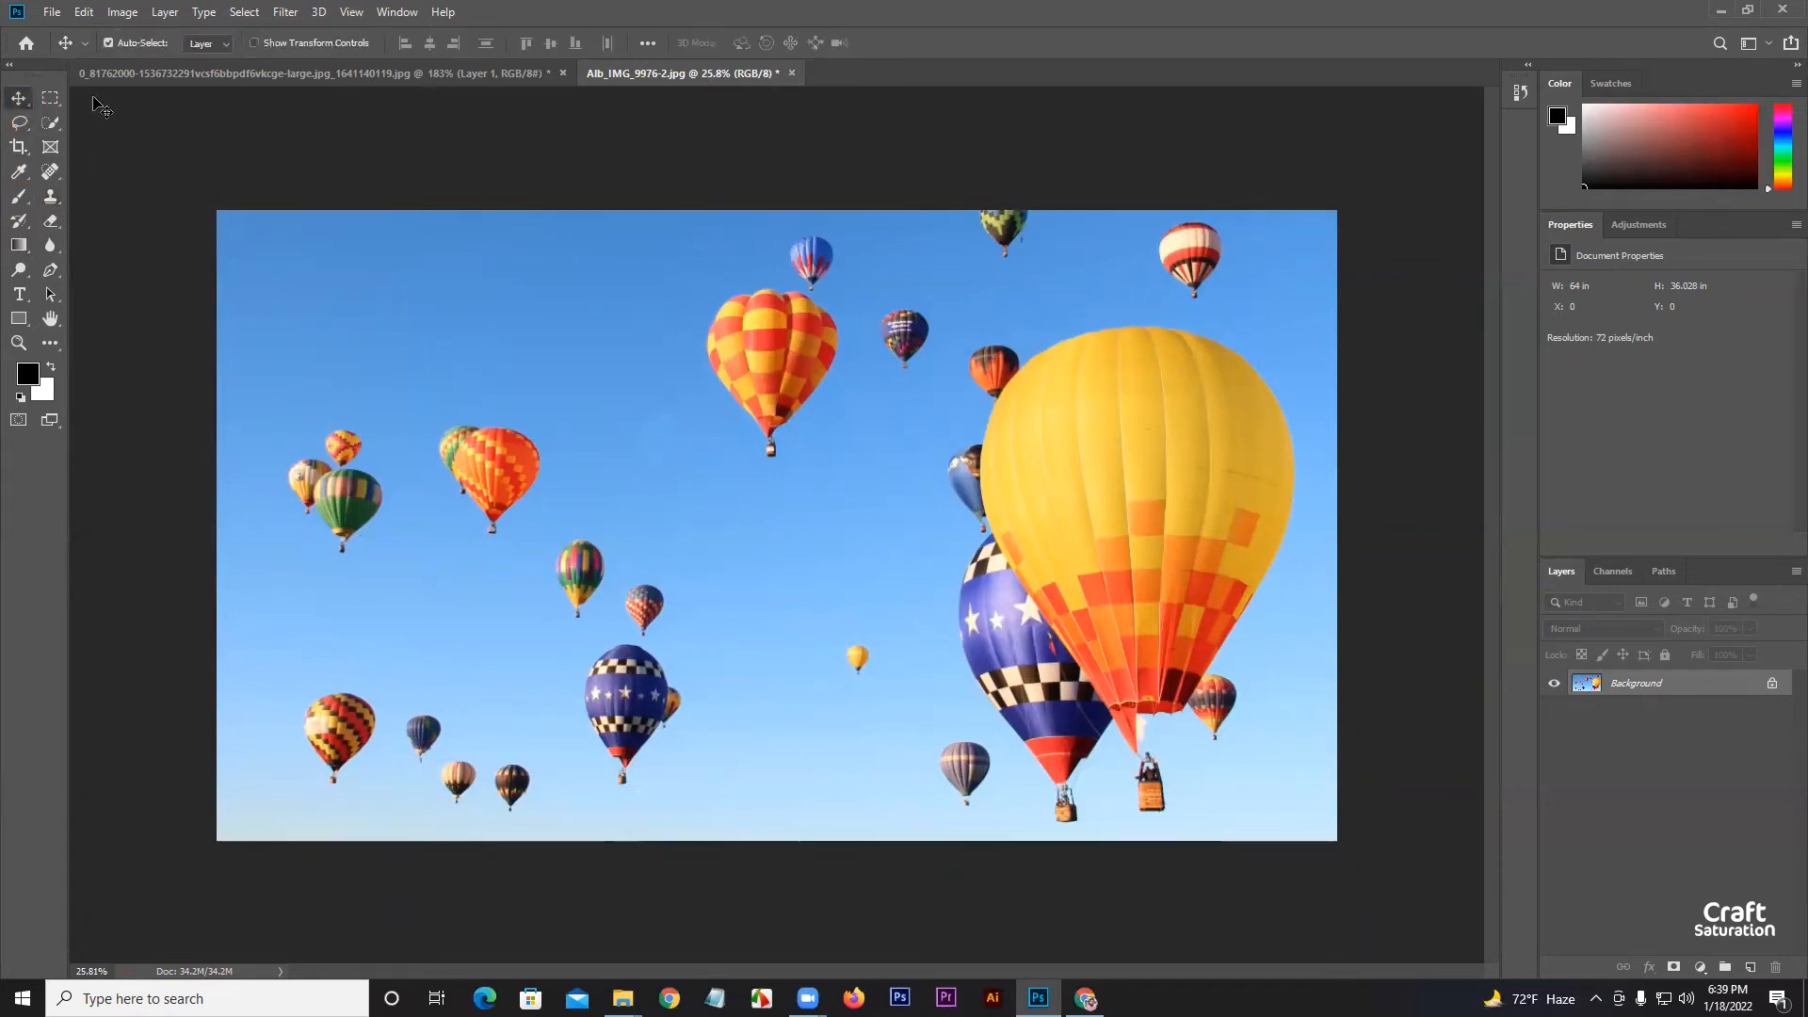
pyautogui.click(566, 75)
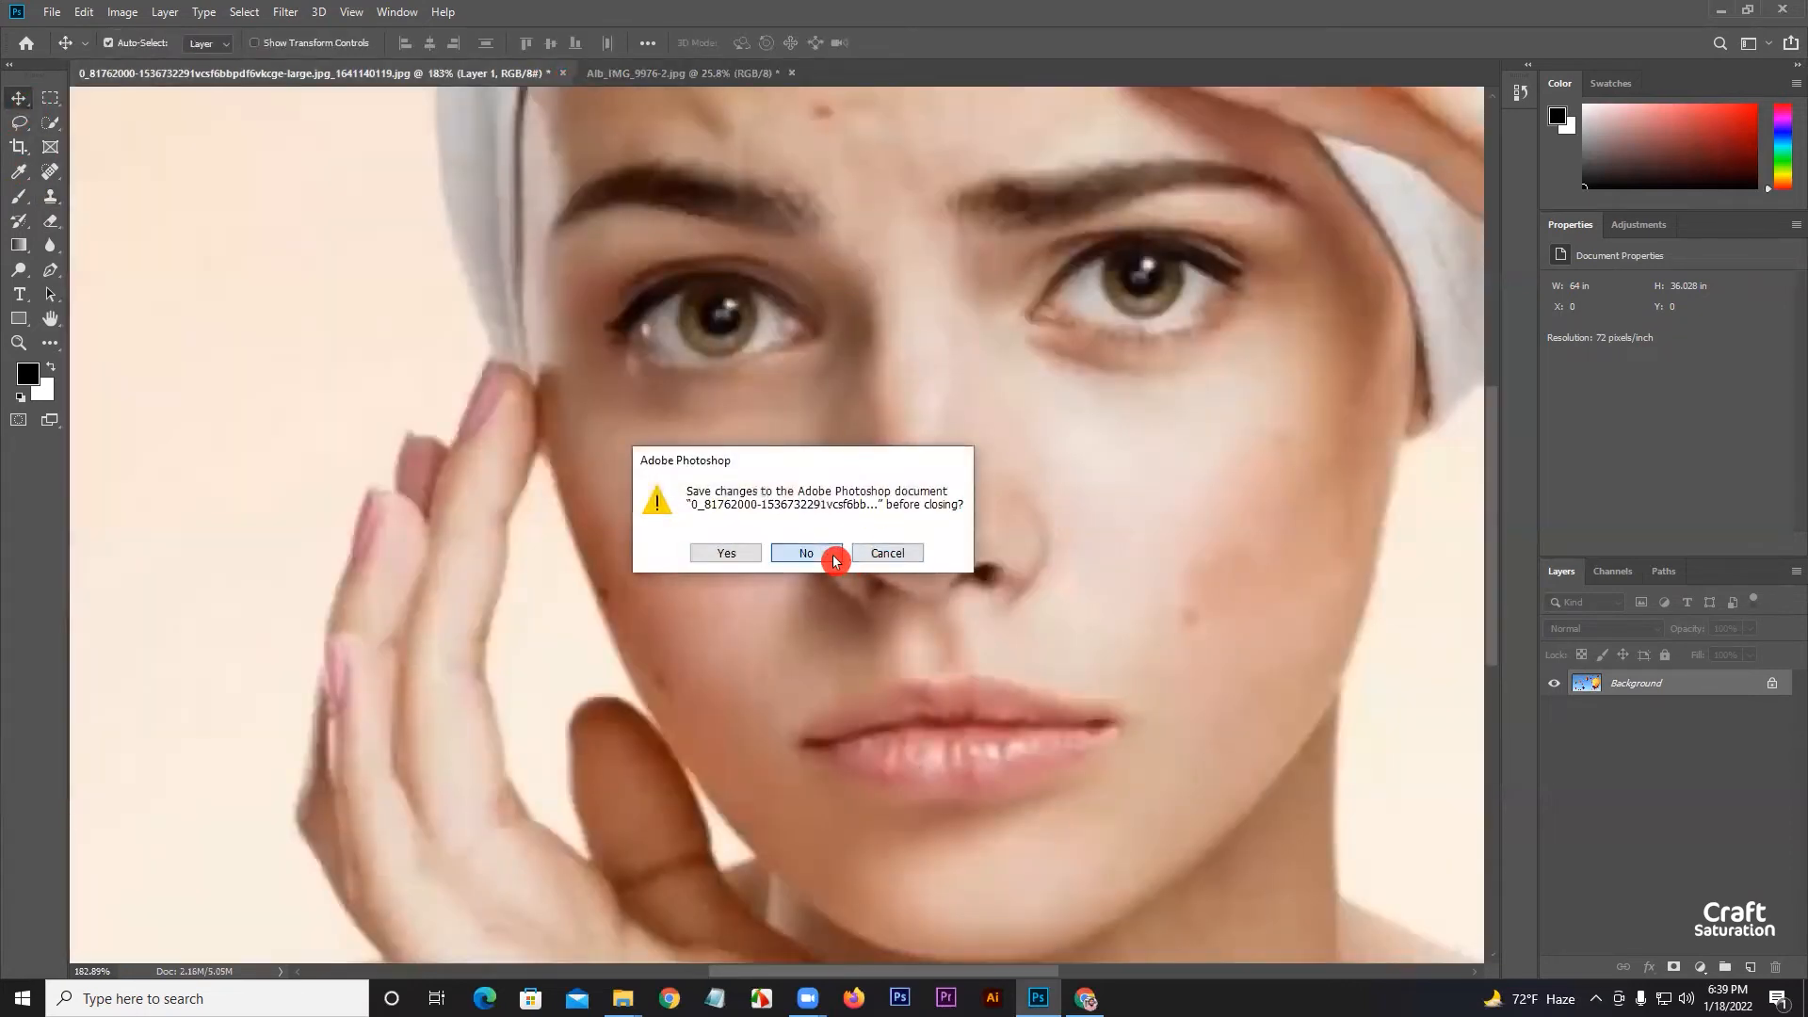
pyautogui.click(828, 553)
pyautogui.click(290, 75)
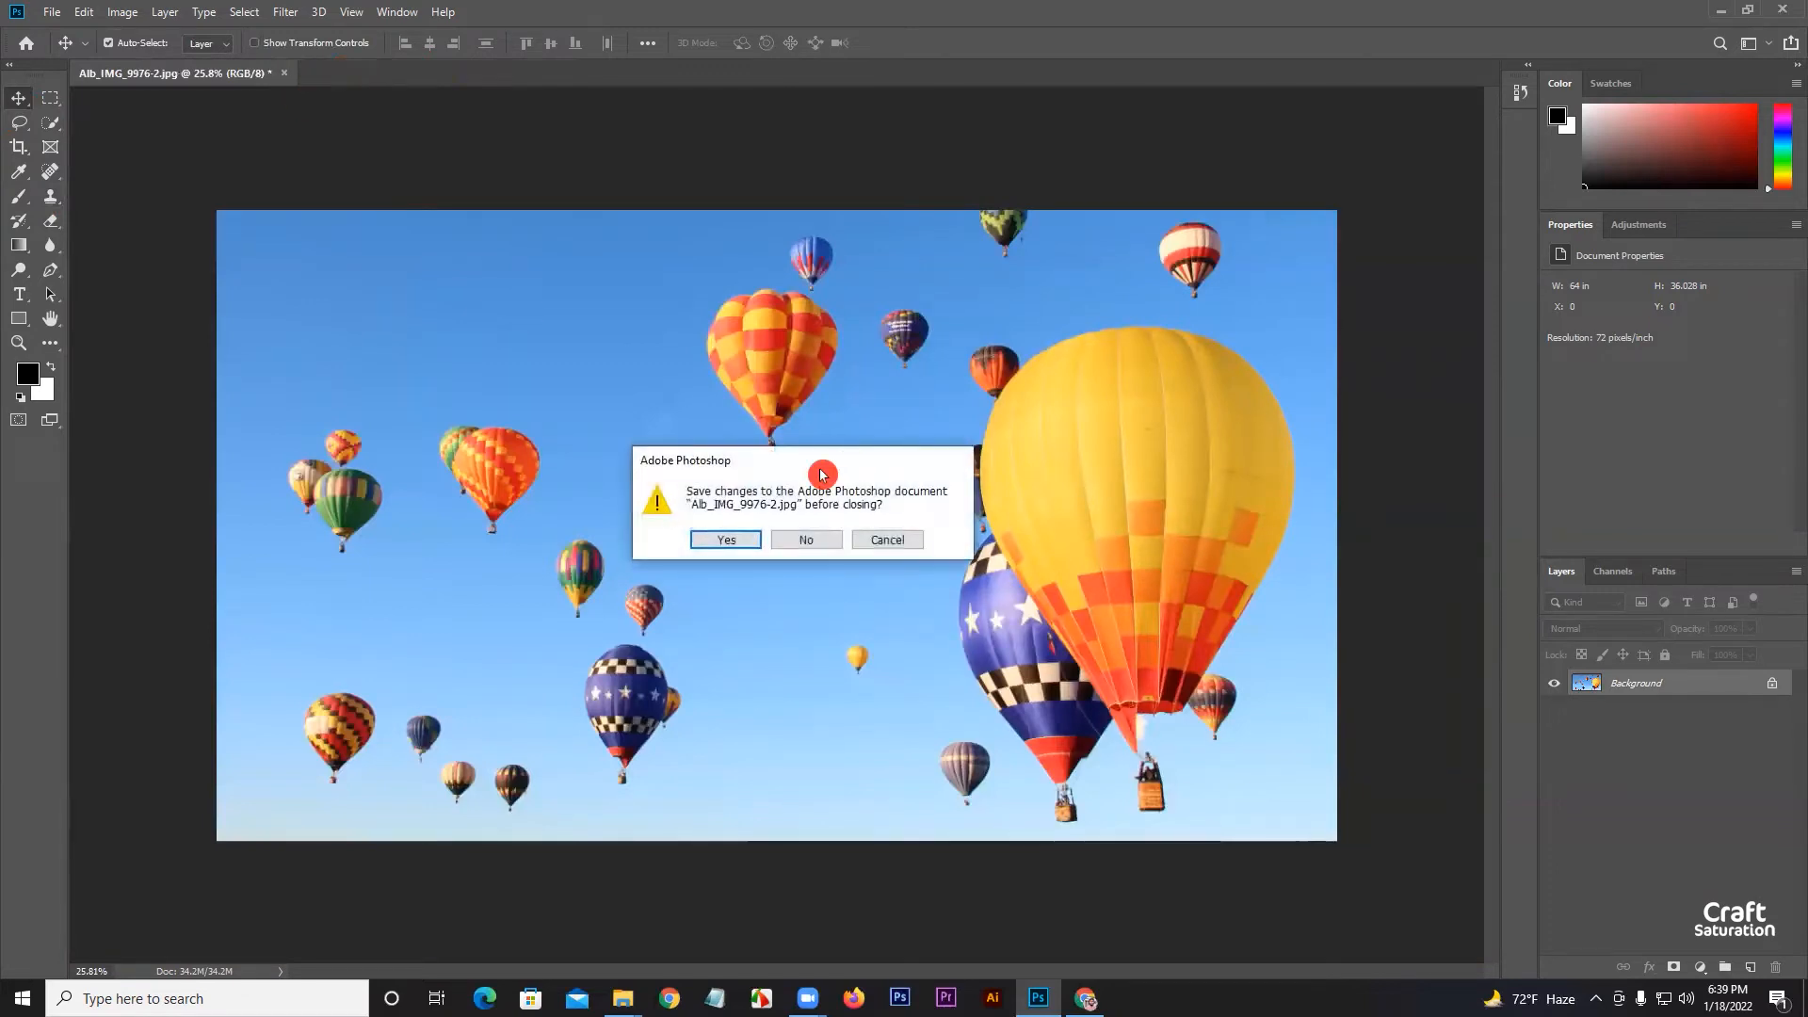
pyautogui.click(823, 540)
# Create a new document from the Web Most Common preset, 1366 x 768 px at 72 ppi
pyautogui.click(92, 237)
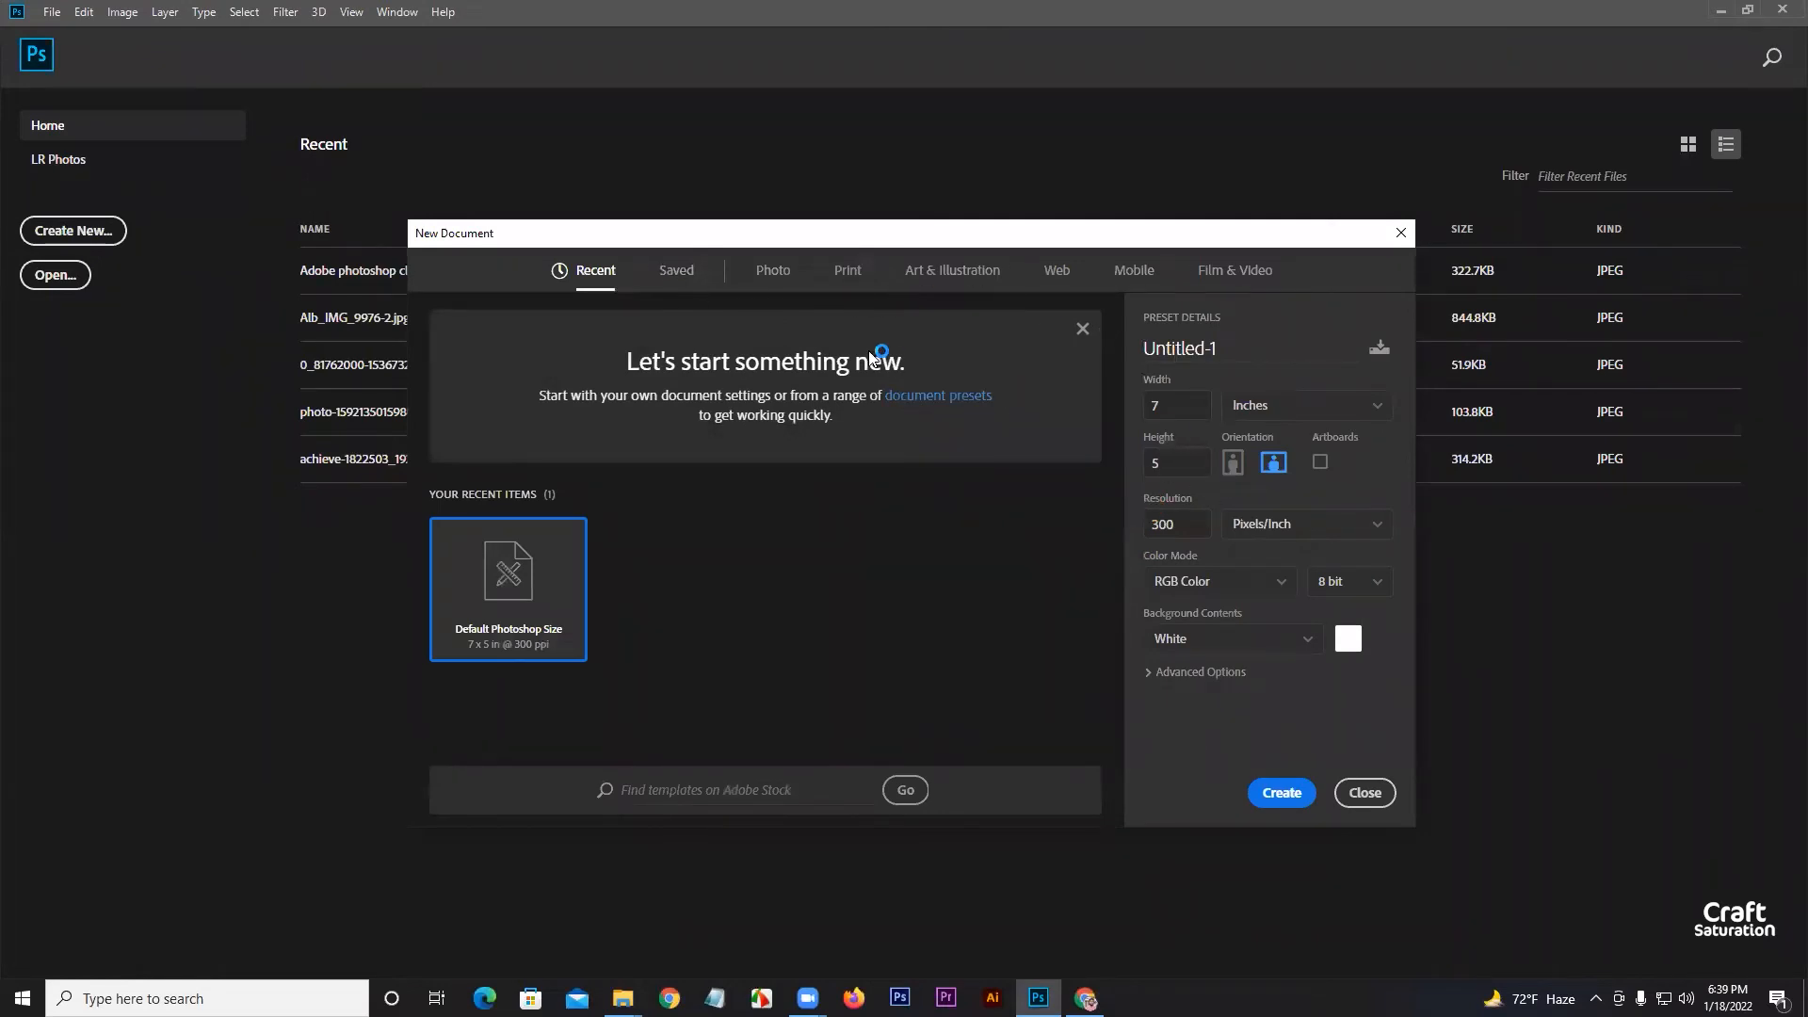
pyautogui.click(848, 272)
pyautogui.click(952, 272)
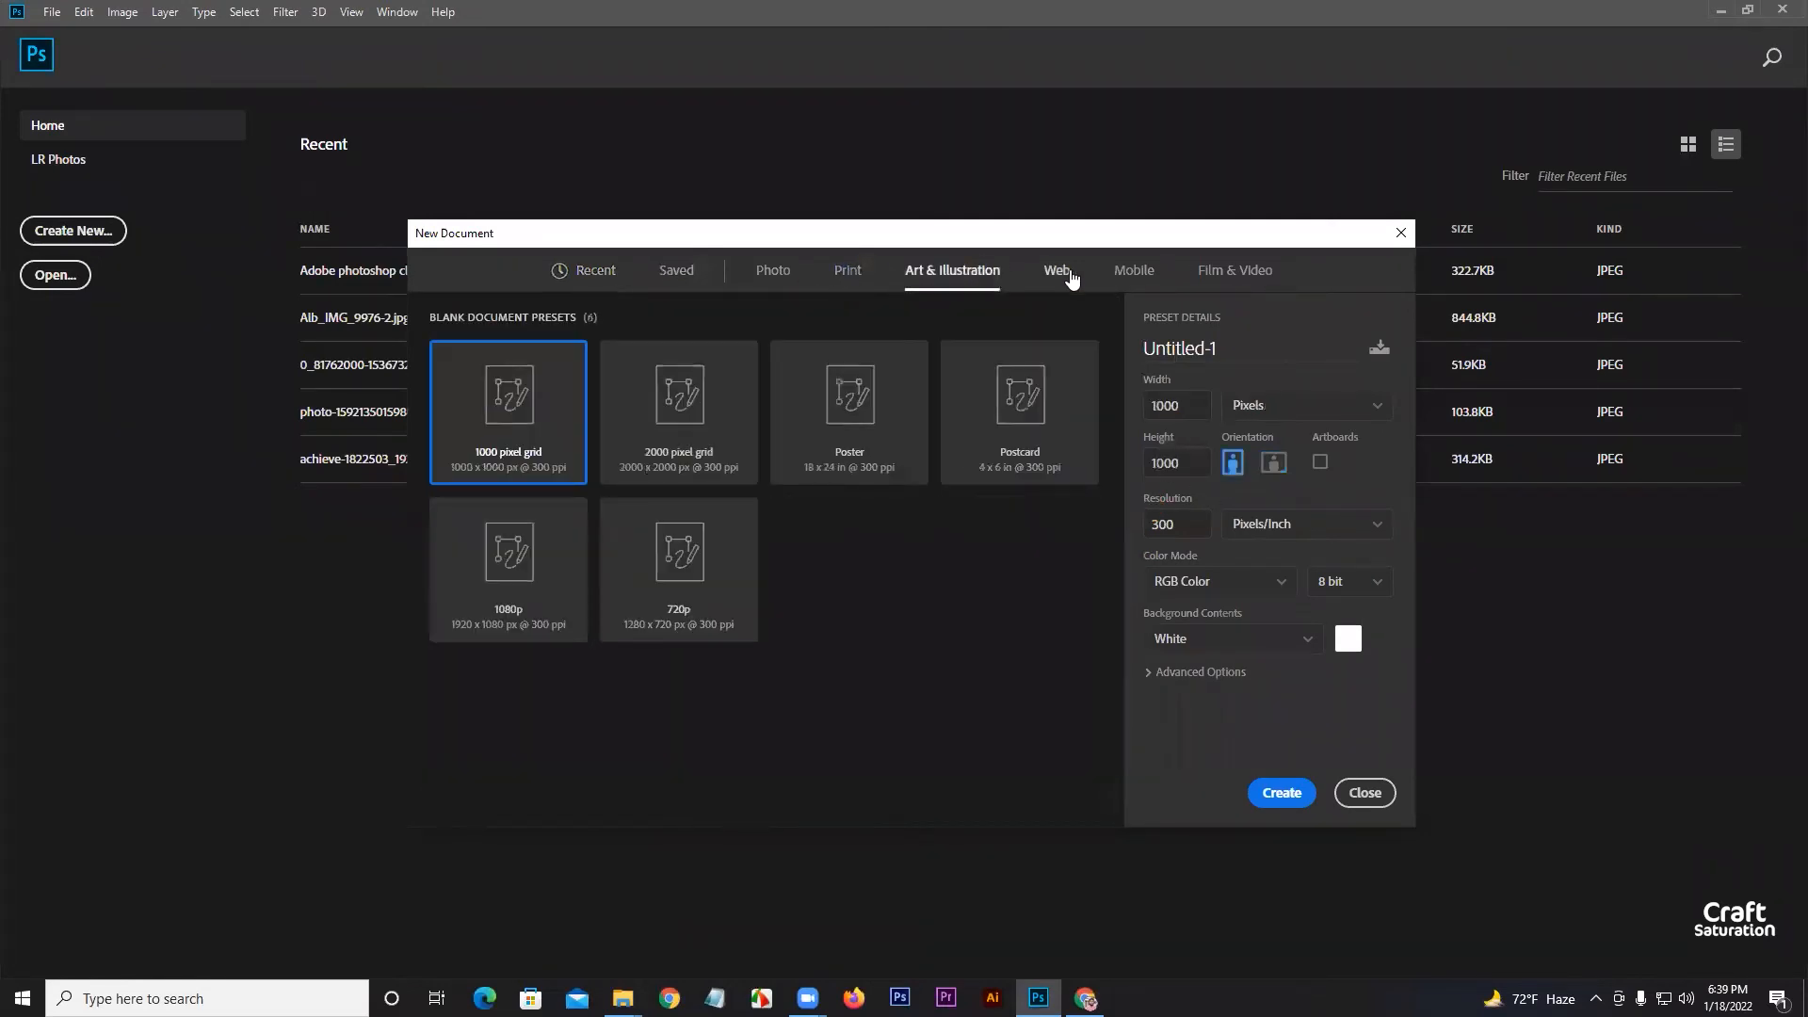
pyautogui.click(1056, 272)
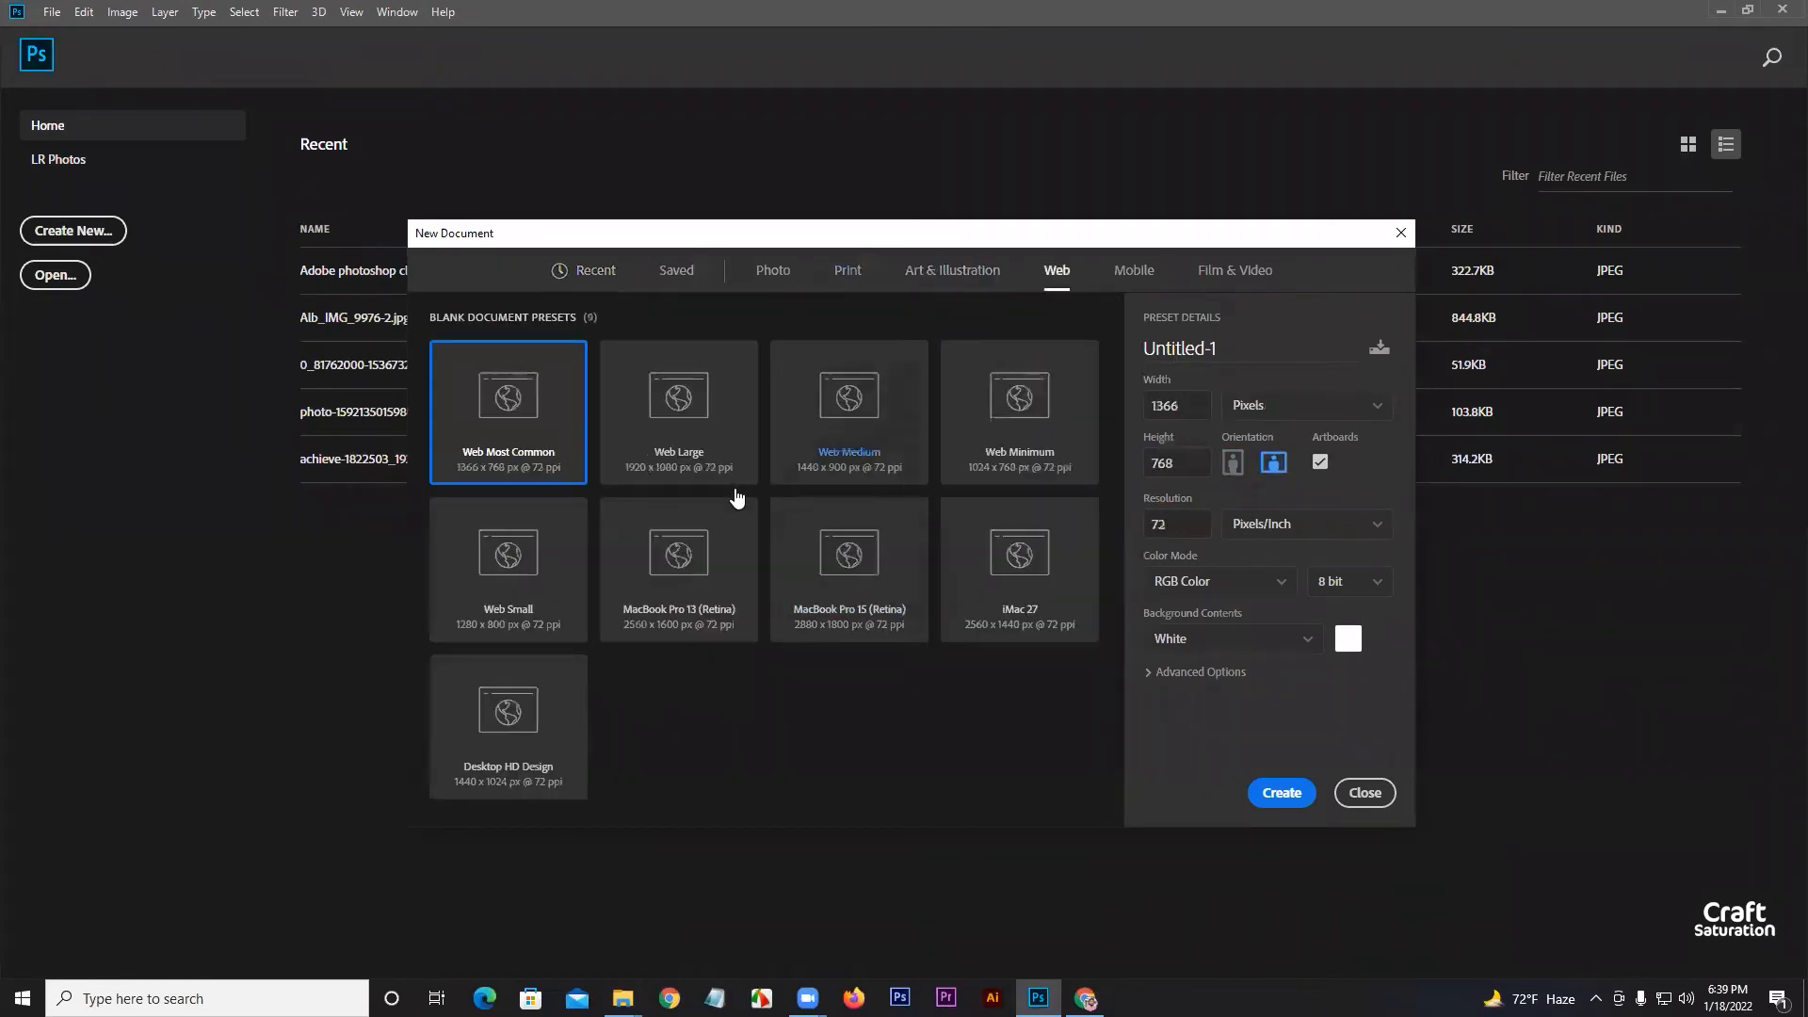
pyautogui.click(1283, 794)
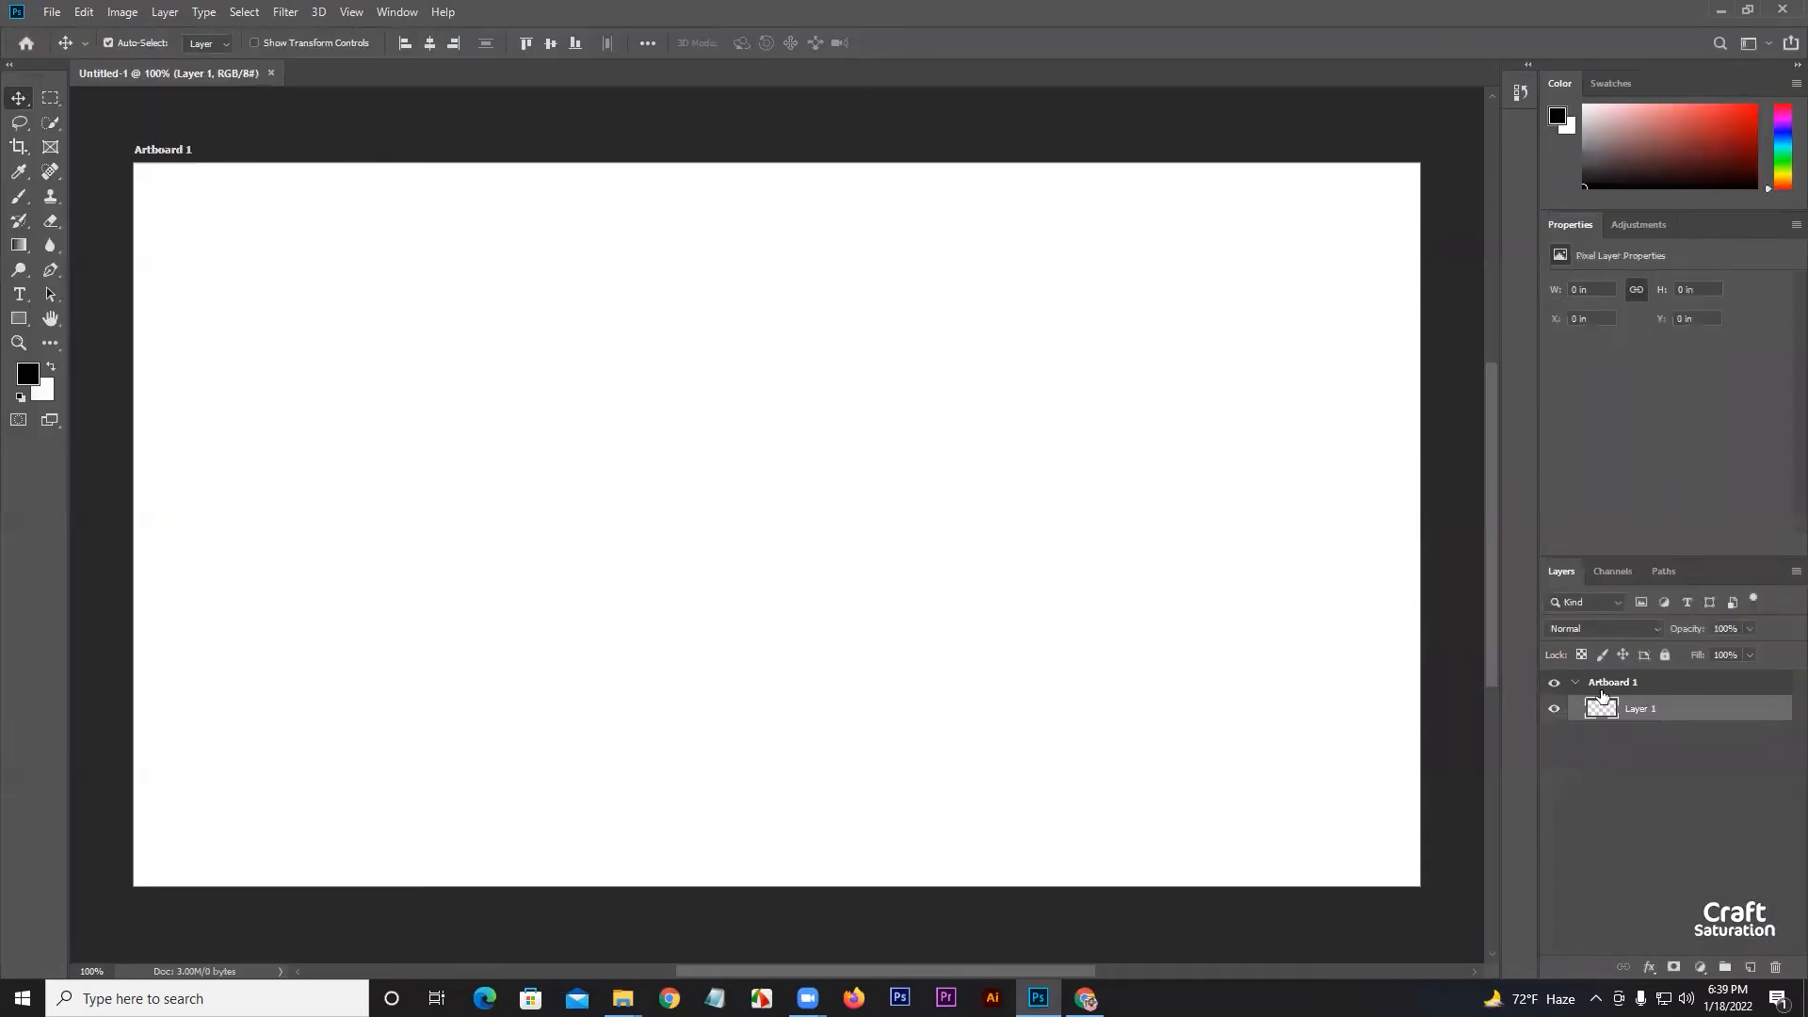
# Ungroup Artboard 1 and fill the remaining Layer 1 with the white background color
pyautogui.rightClick(1627, 688)
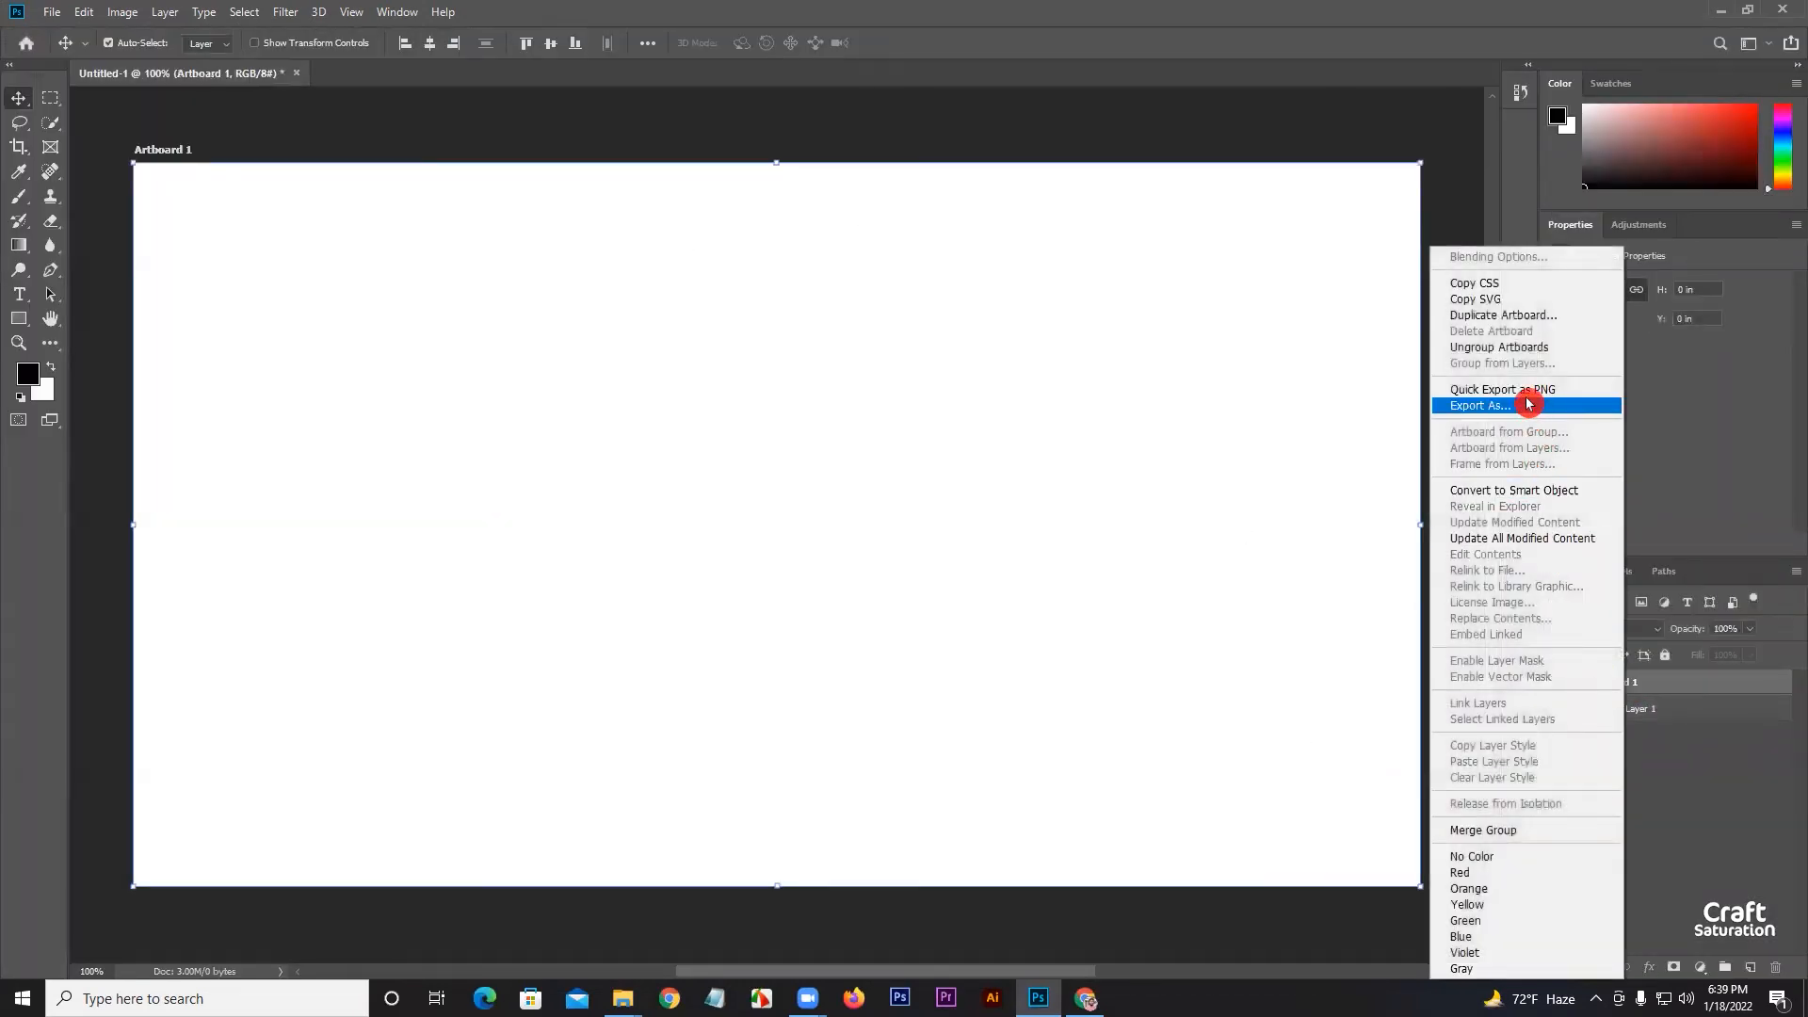
pyautogui.click(1521, 346)
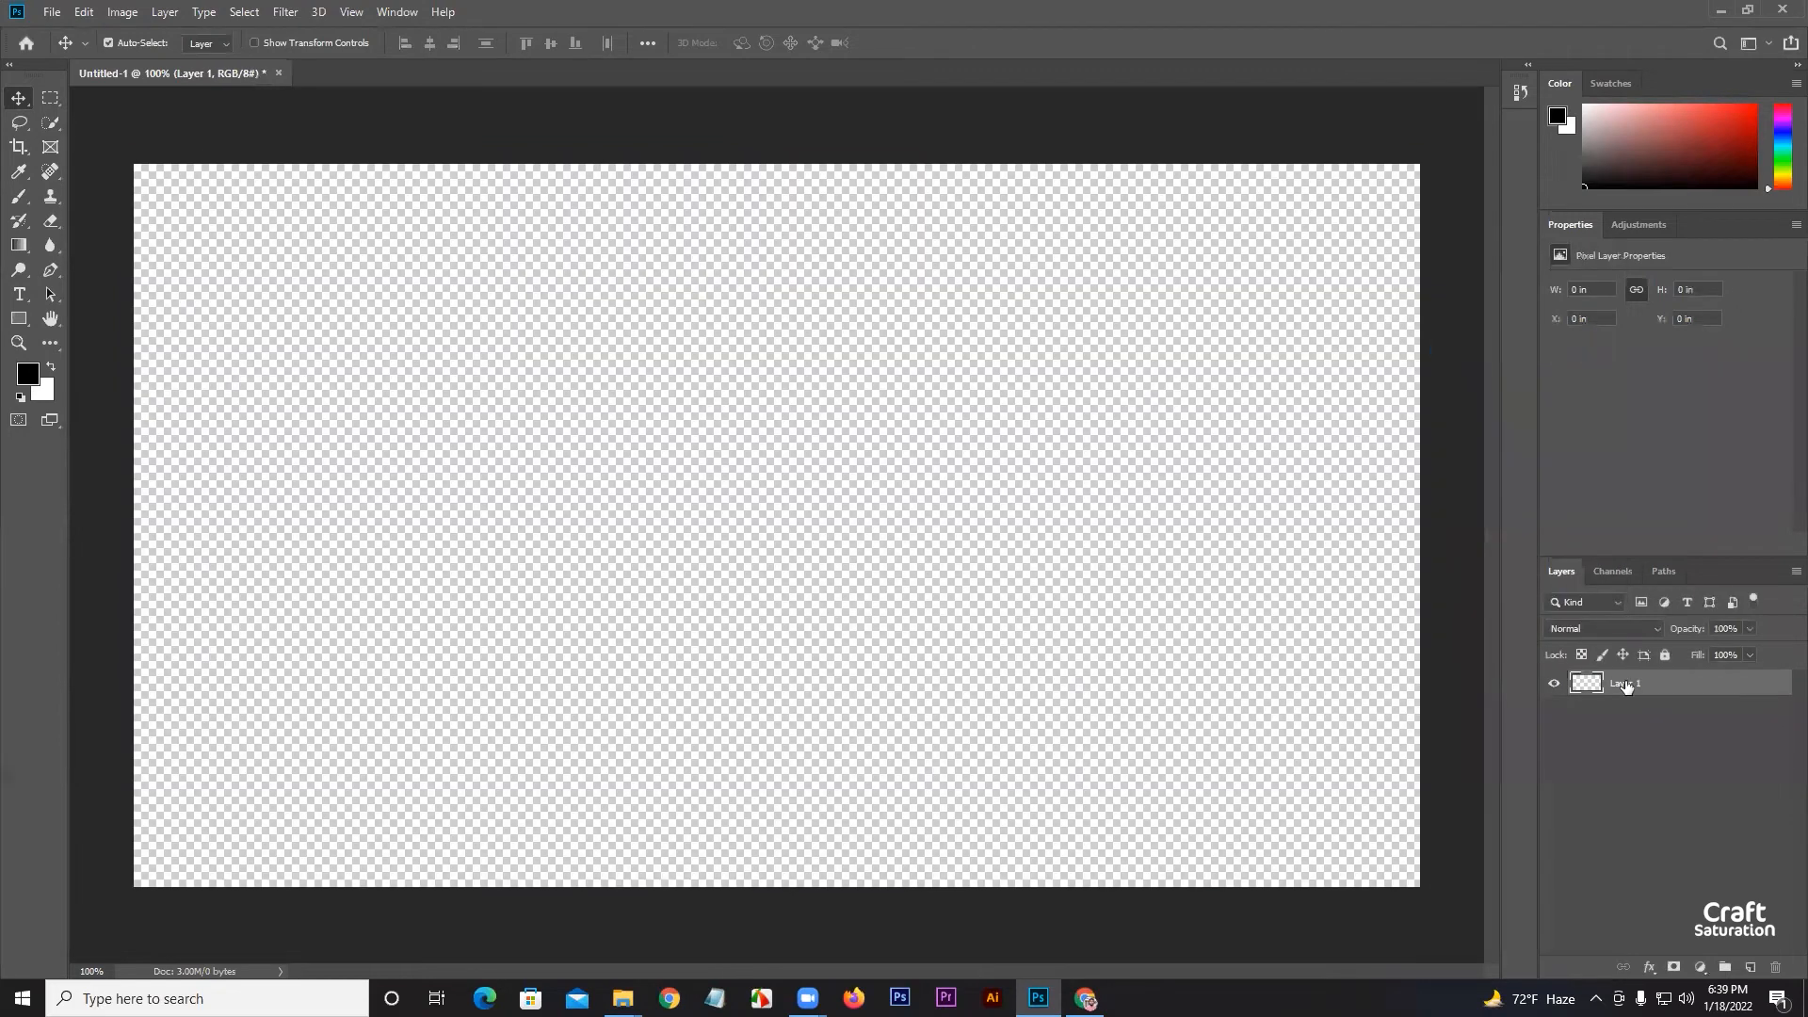
pyautogui.hotkey('ctrl', 'BackSpace')
# Choose the yellow flower pattern for the Pattern Stamp tool and paint thin zigzag strokes across the upper canvas
pyautogui.click(607, 42)
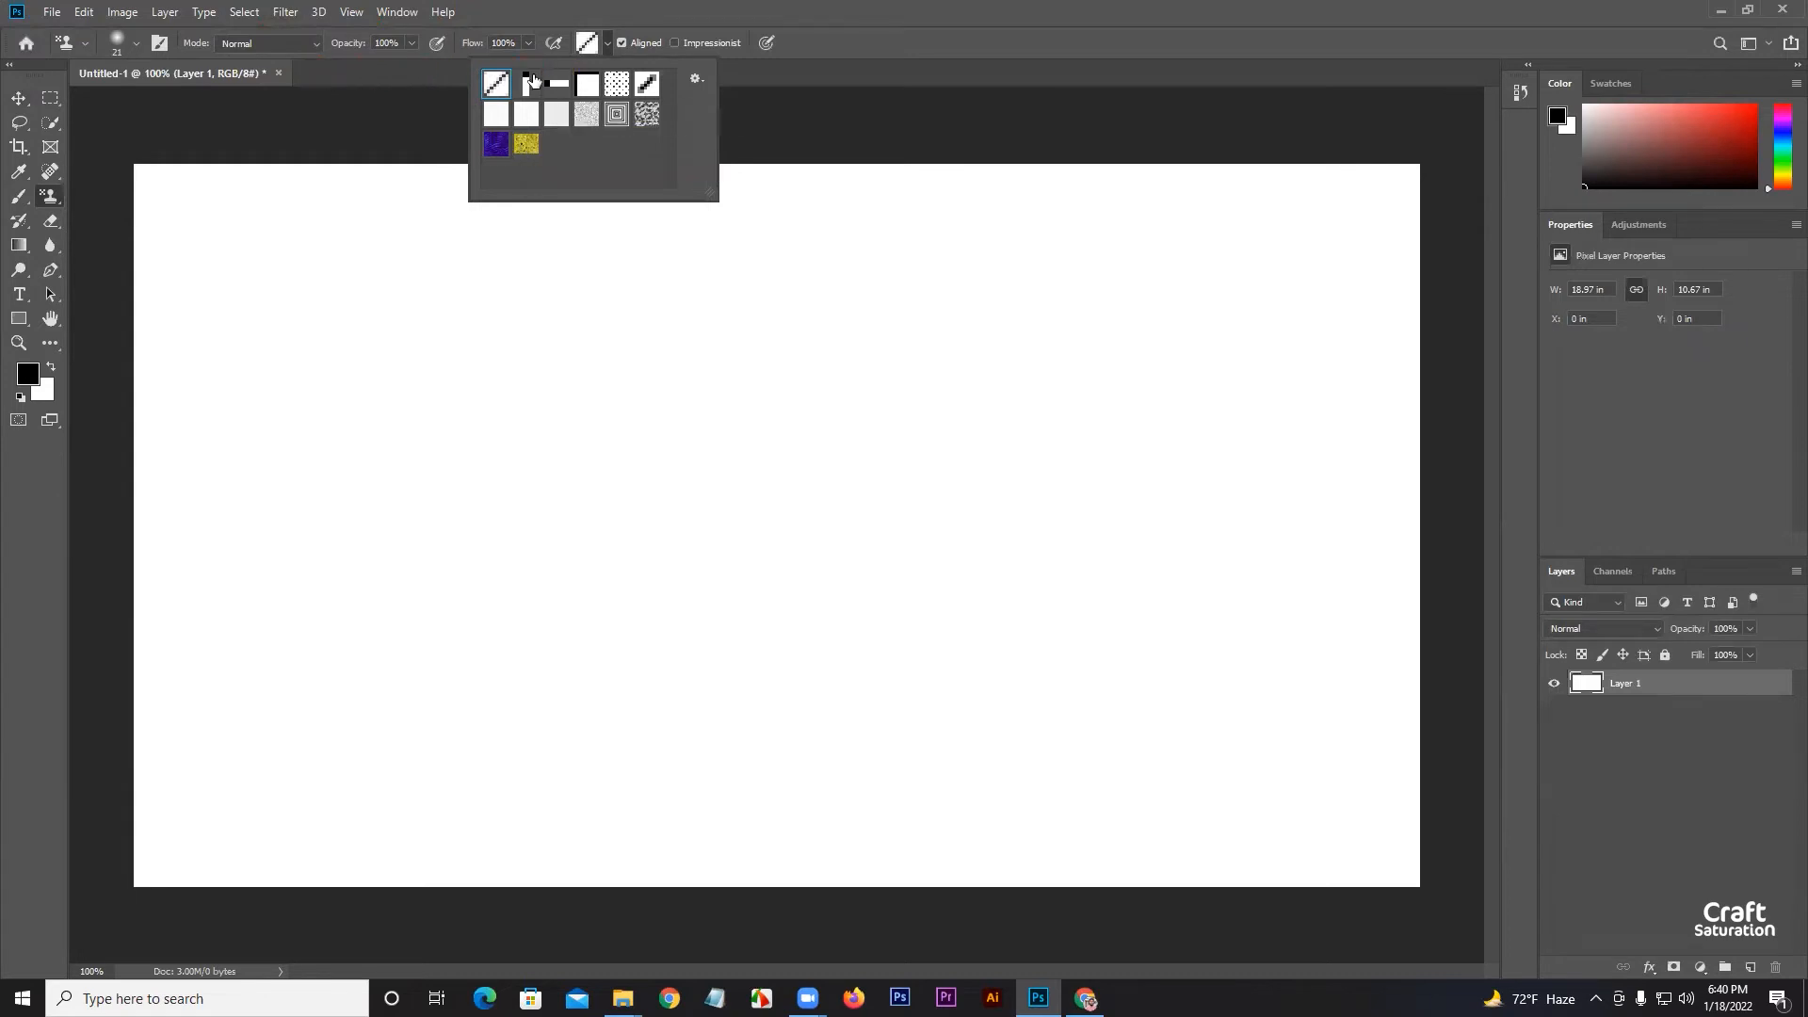
pyautogui.click(525, 146)
pyautogui.moveTo(836, 301)
pyautogui.mouseDown()
pyautogui.moveTo(457, 296)
pyautogui.moveTo(989, 238)
pyautogui.moveTo(862, 248)
pyautogui.mouseUp()
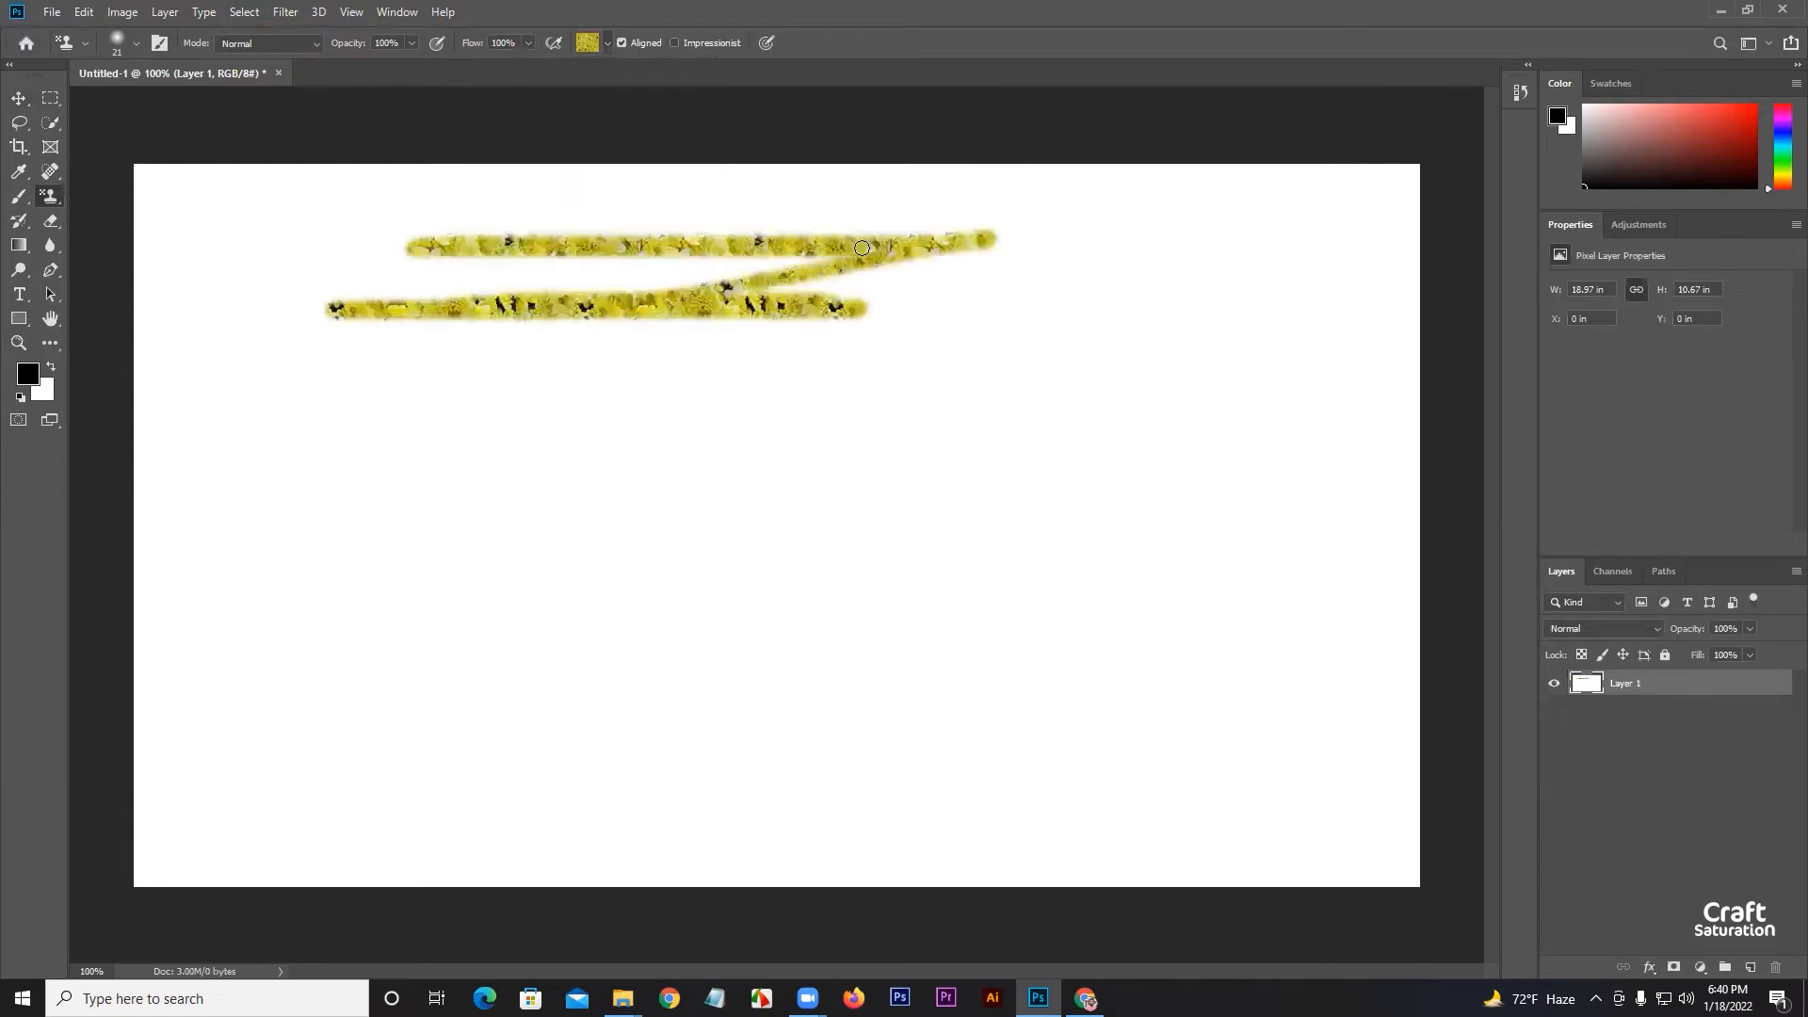
# Enlarge the Pattern Stamp brush and paint the yellow flower pattern over the canvas with it
pyautogui.click(132, 42)
pyautogui.moveTo(145, 97); pyautogui.dragTo(206, 111)
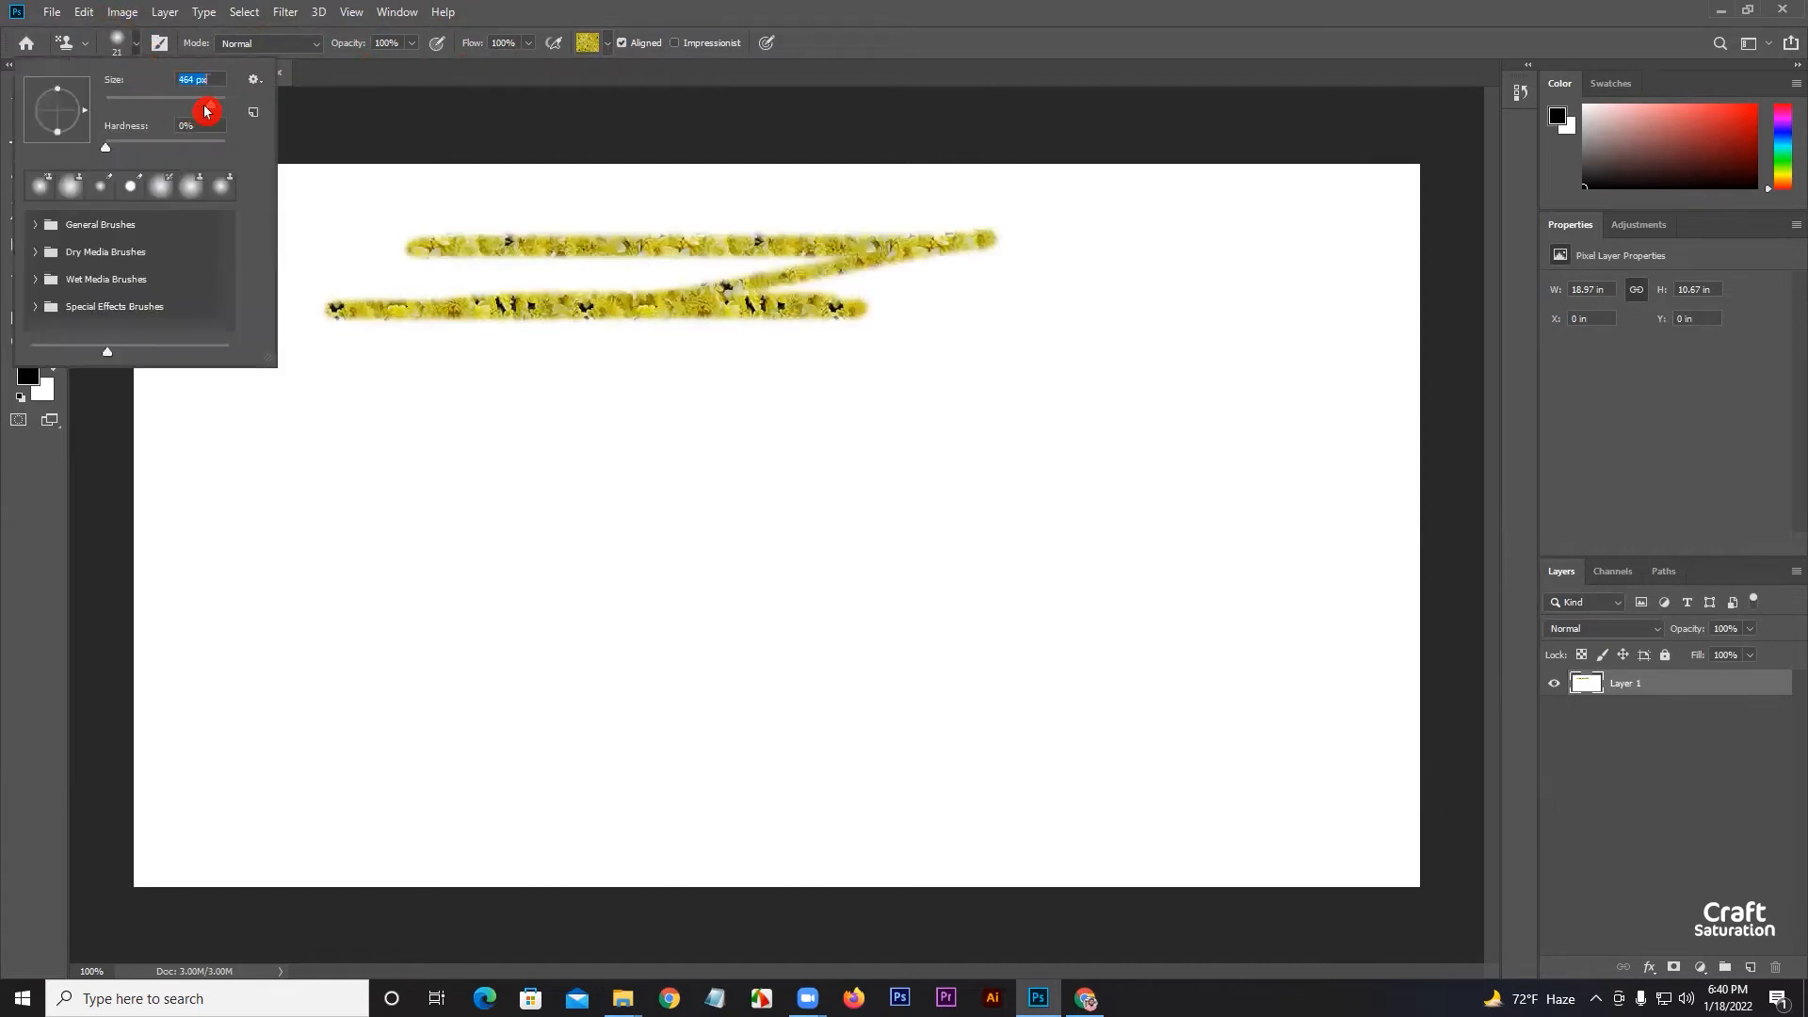
pyautogui.moveTo(1198, 254)
pyautogui.mouseDown()
pyautogui.moveTo(148, 250)
pyautogui.moveTo(1226, 254)
pyautogui.moveTo(1196, 160)
pyautogui.moveTo(150, 198)
pyautogui.moveTo(155, 848)
pyautogui.moveTo(155, 414)
pyautogui.moveTo(1184, 383)
pyautogui.moveTo(1394, 396)
pyautogui.moveTo(294, 525)
pyautogui.moveTo(1543, 528)
pyautogui.moveTo(424, 477)
pyautogui.moveTo(1292, 735)
pyautogui.moveTo(1446, 626)
pyautogui.moveTo(1394, 819)
pyautogui.moveTo(464, 829)
pyautogui.moveTo(307, 847)
pyautogui.moveTo(1106, 643)
pyautogui.mouseUp()
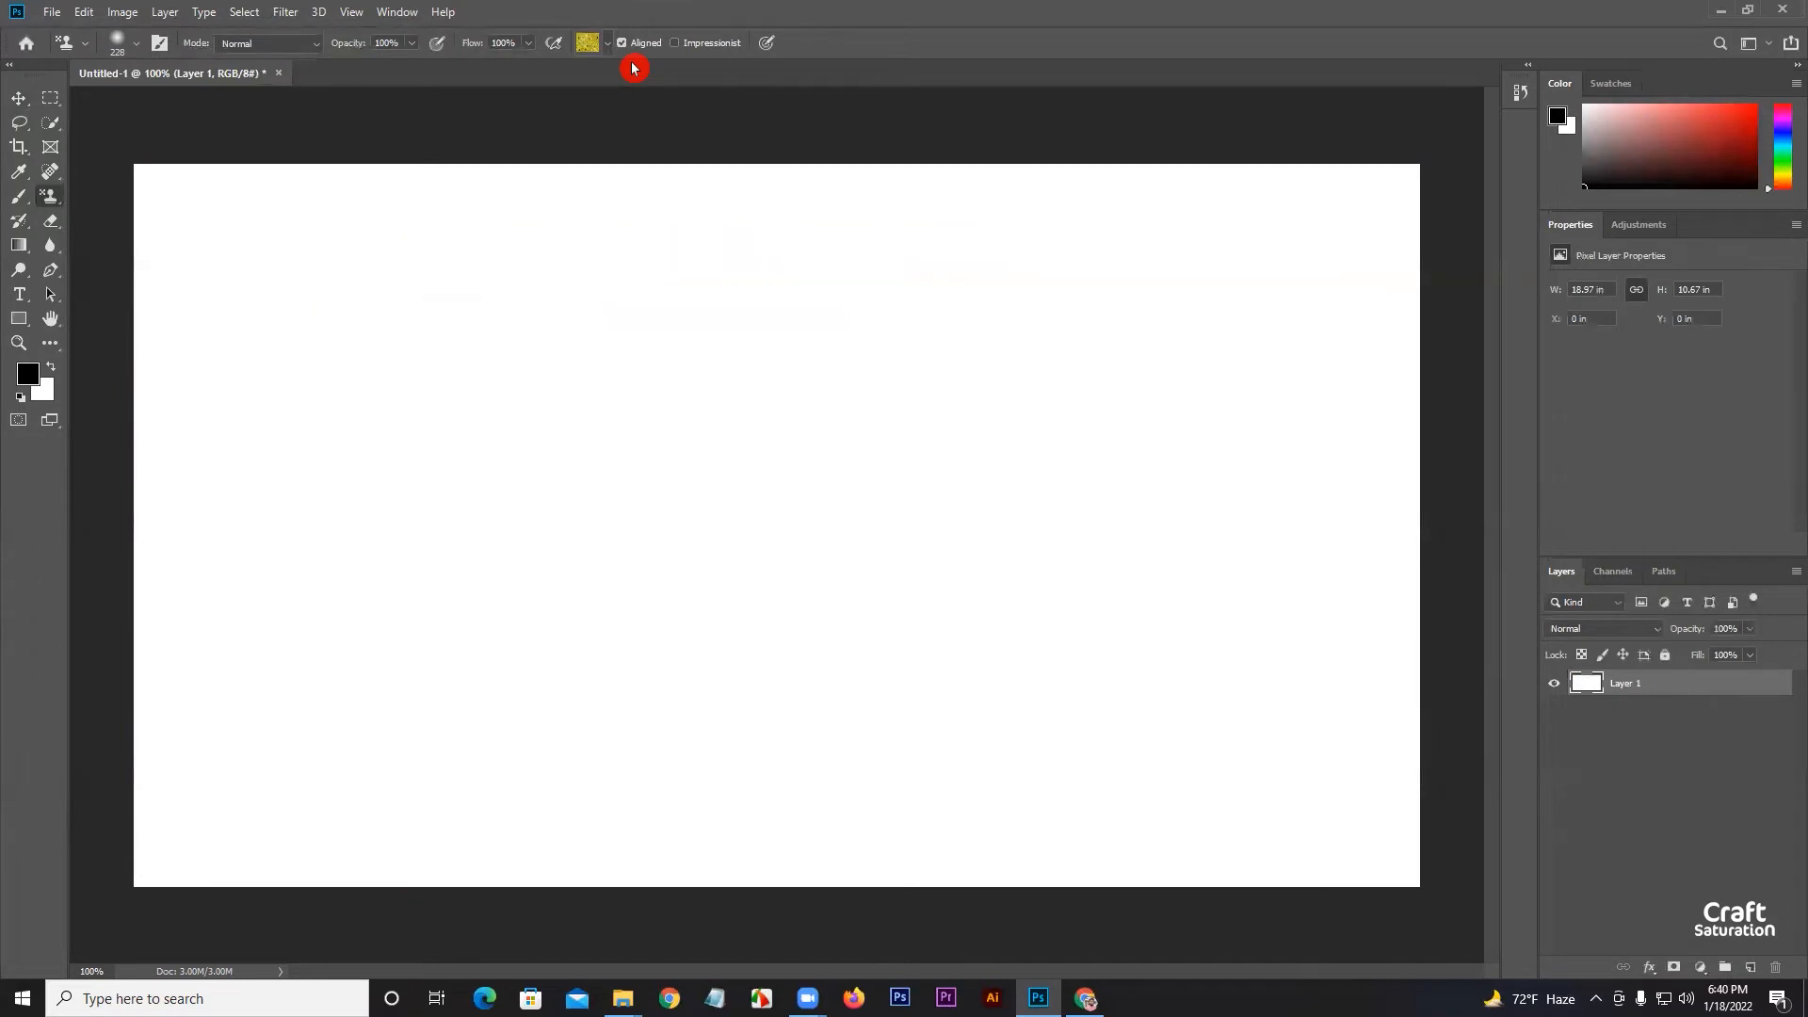
# Switch to the purple wave pattern, paint it across the upper part of the canvas, and undo the painting
pyautogui.click(609, 45)
pyautogui.click(506, 148)
pyautogui.moveTo(1221, 228)
pyautogui.mouseDown()
pyautogui.moveTo(161, 223)
pyautogui.moveTo(1457, 224)
pyautogui.moveTo(487, 227)
pyautogui.moveTo(302, 303)
pyautogui.moveTo(1255, 273)
pyautogui.moveTo(60, 343)
pyautogui.mouseUp()
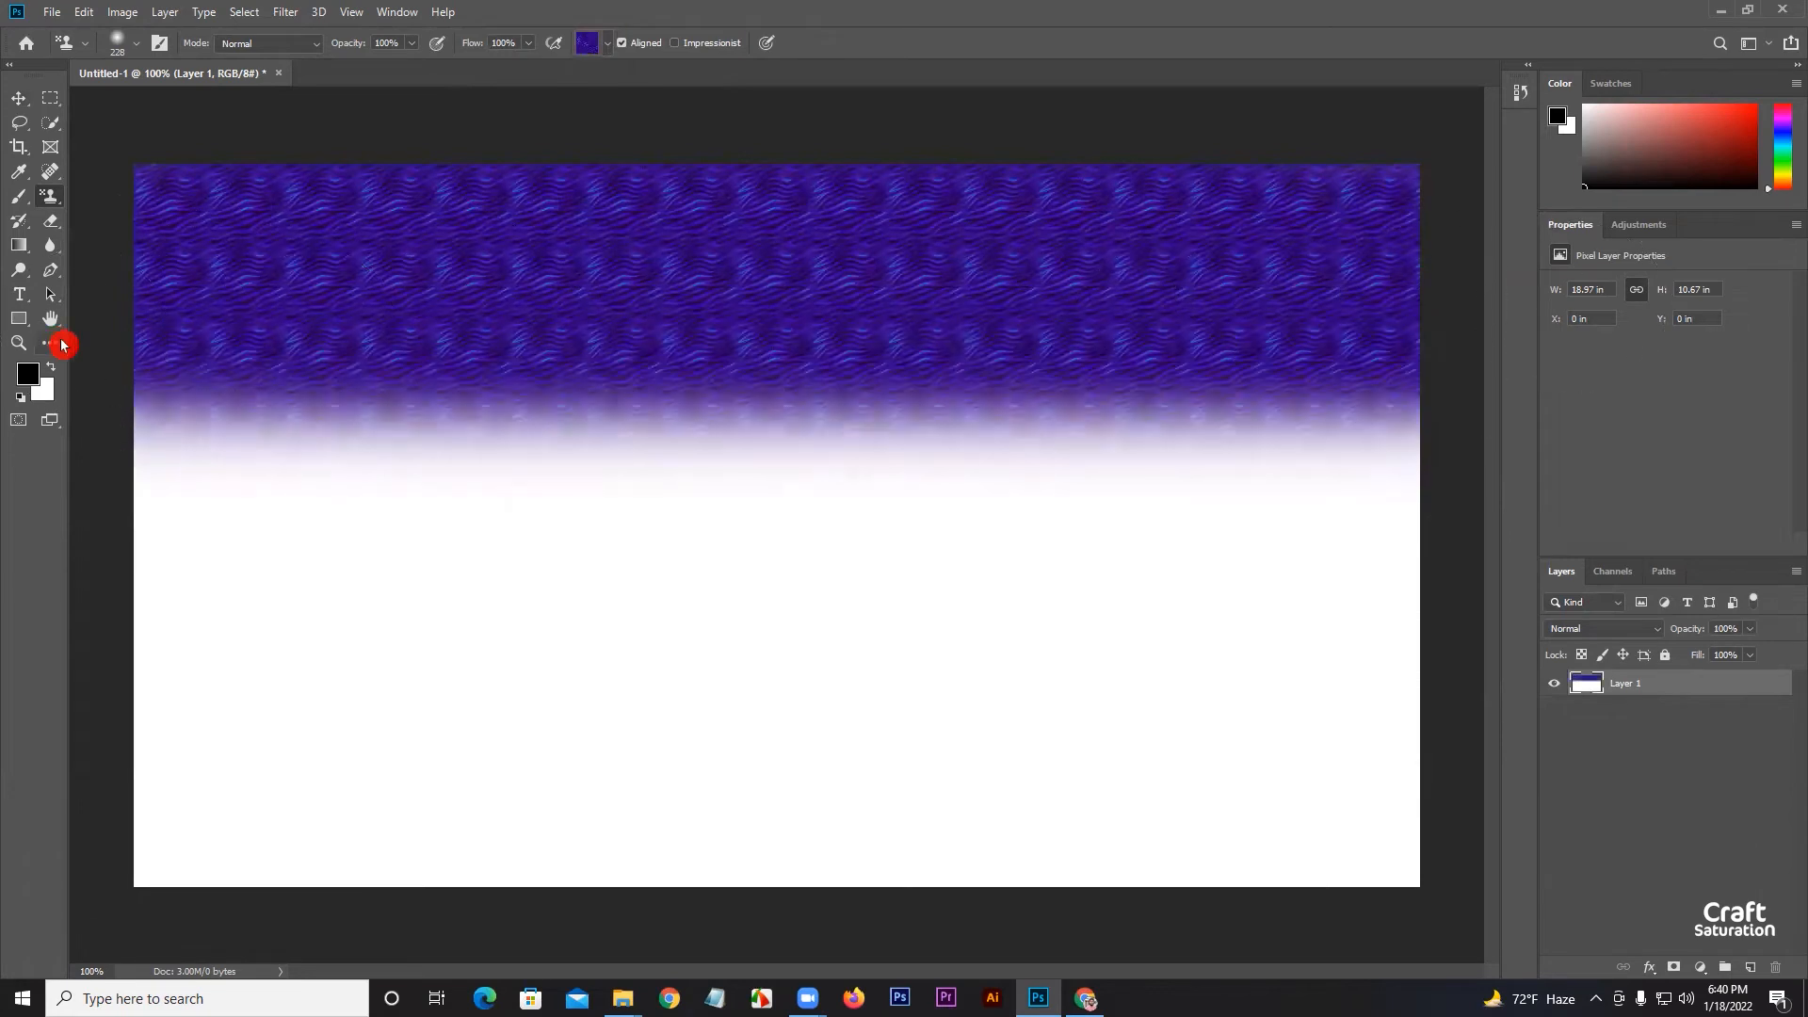
pyautogui.hotkey('ctrl', 'z')
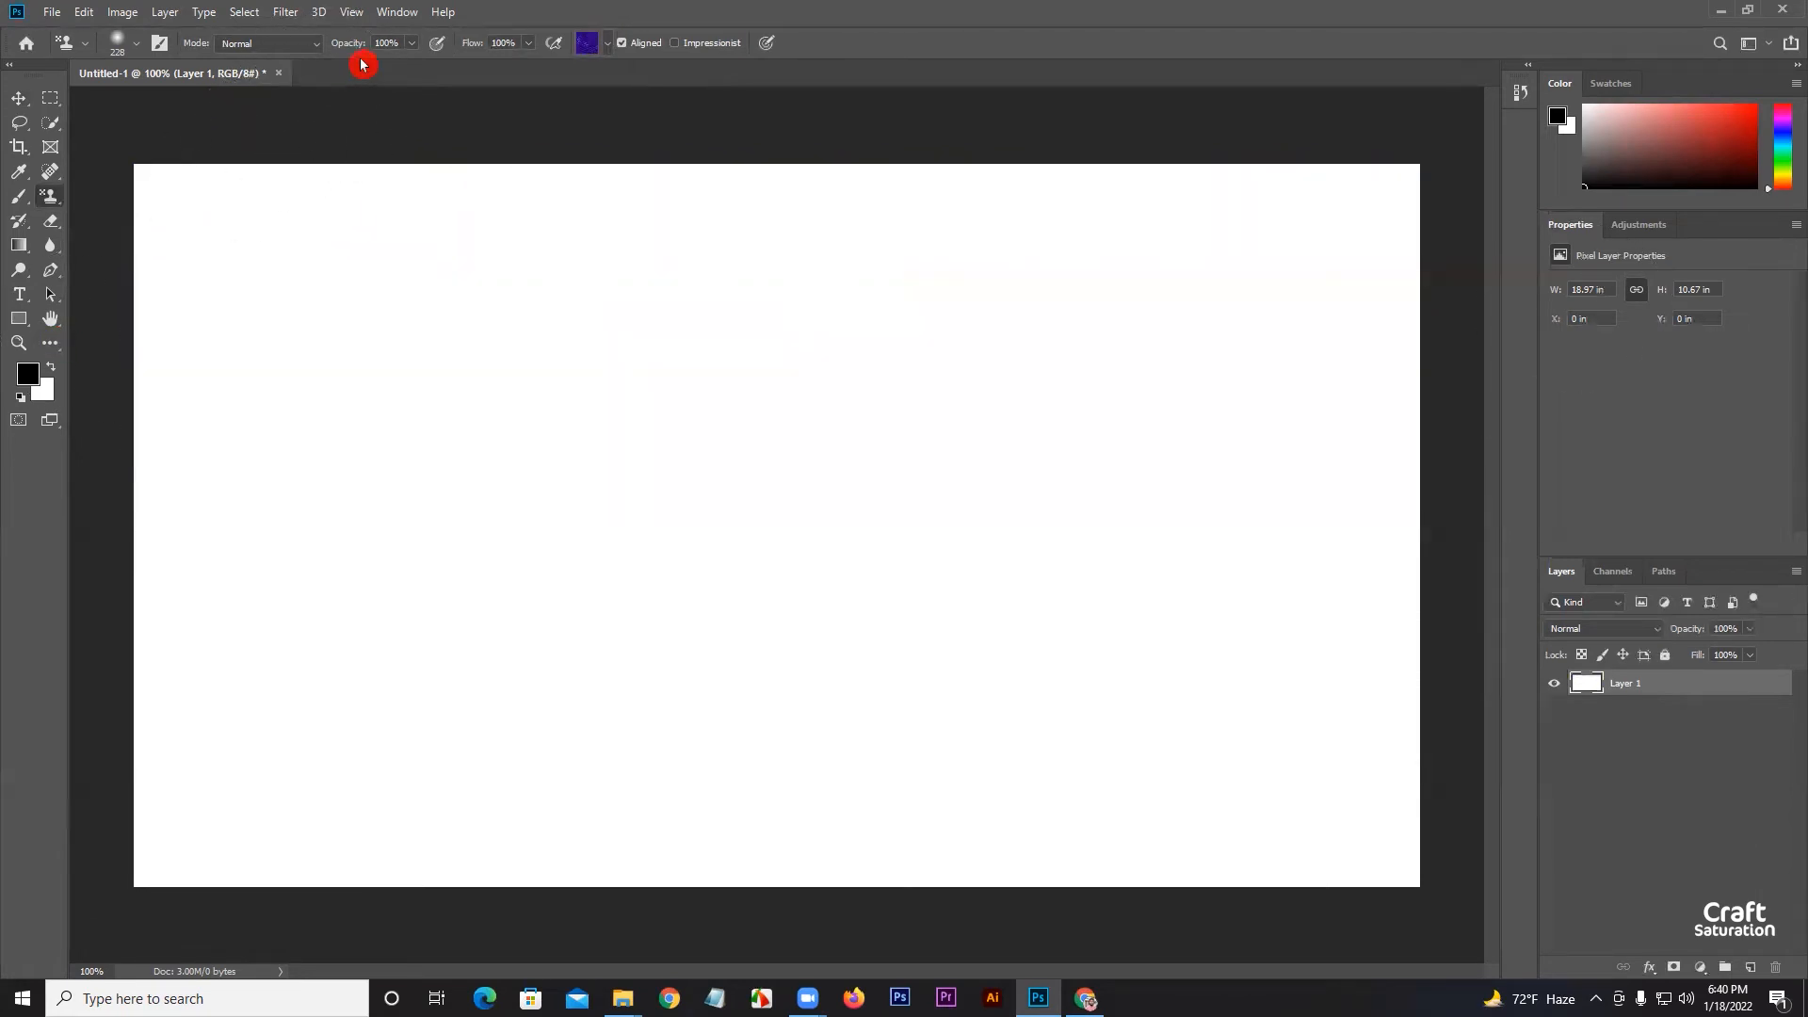
# Lower the Pattern Stamp opacity to 37% and paint overlapping purple strokes along the top of the canvas
pyautogui.moveTo(365, 47); pyautogui.dragTo(288, 47)
pyautogui.moveTo(872, 242)
pyautogui.mouseDown()
pyautogui.moveTo(355, 242)
pyautogui.moveTo(1130, 254)
pyautogui.mouseUp()
pyautogui.moveTo(1394, 256)
pyautogui.mouseDown()
pyautogui.moveTo(399, 251)
pyautogui.moveTo(1155, 242)
pyautogui.moveTo(857, 237)
pyautogui.mouseUp()
pyautogui.moveTo(462, 237); pyautogui.dragTo(1474, 239)
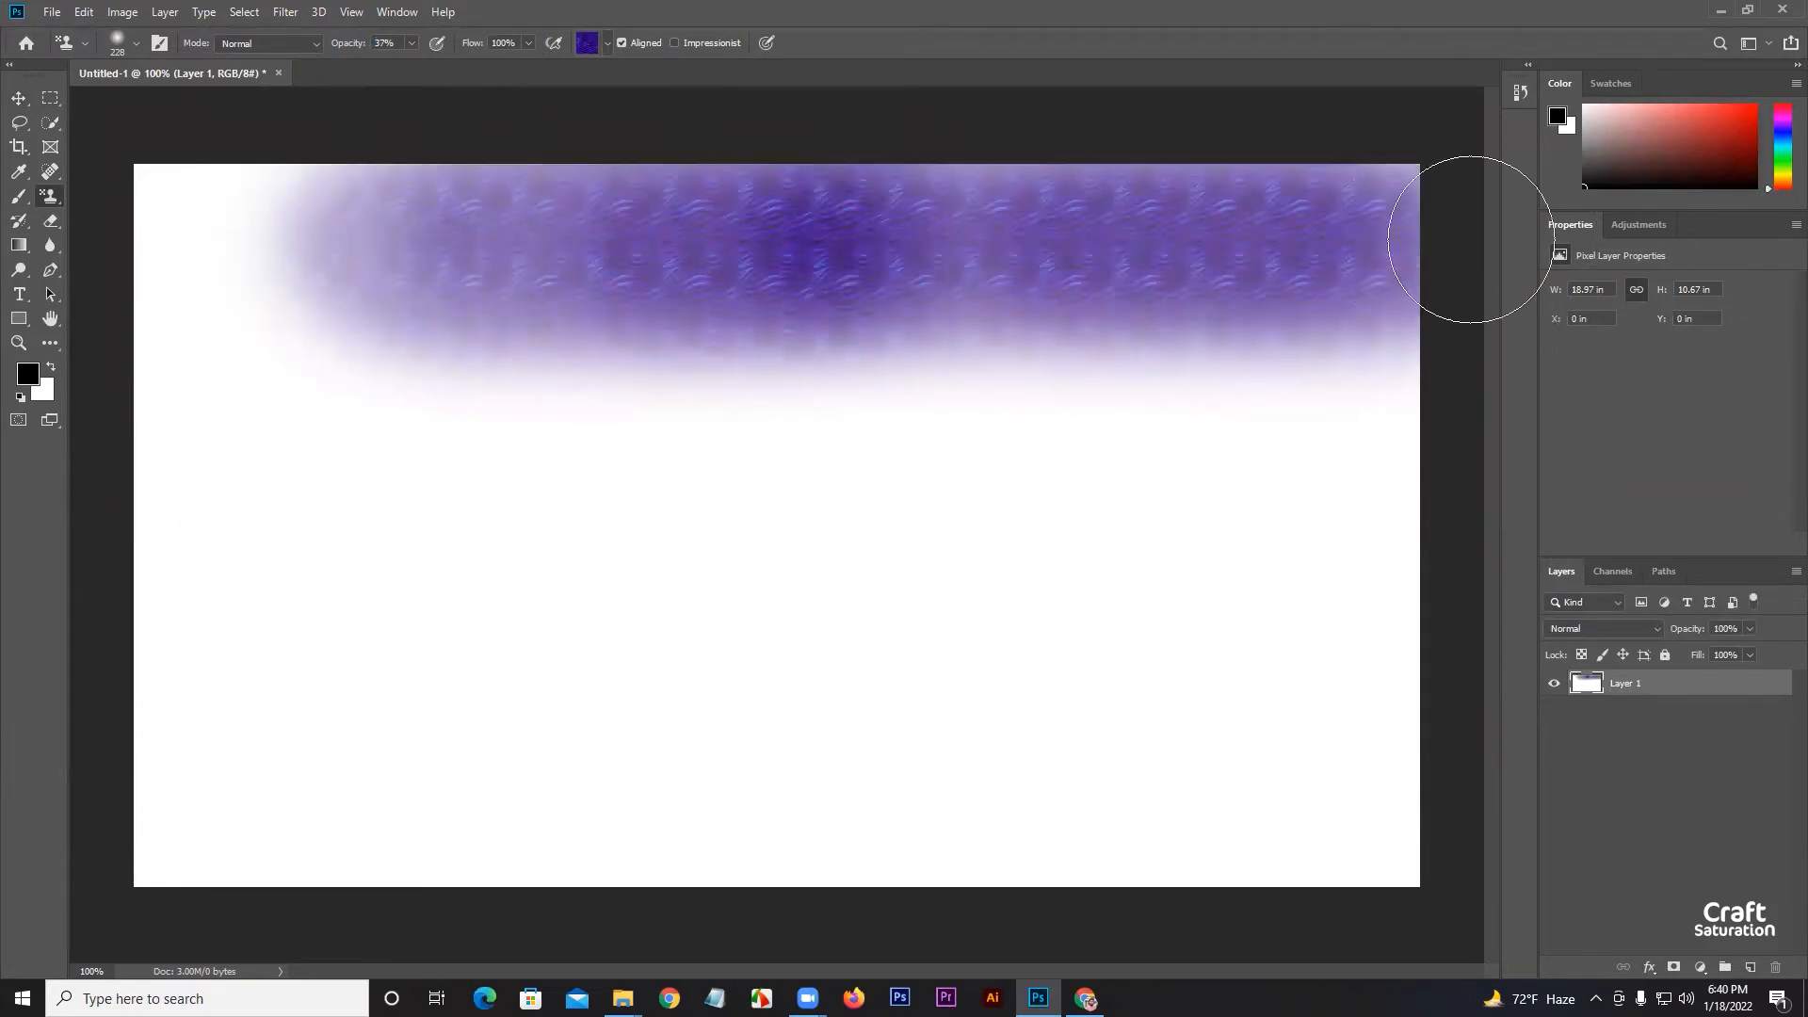
# Undo all the semi-transparent purple strokes to clear the canvas
pyautogui.hotkey('ctrl', 'z')
pyautogui.hotkey('ctrl', 'alt', 'z')
pyautogui.hotkey('ctrl', 'z')
pyautogui.hotkey('ctrl', 'z')
pyautogui.hotkey('ctrl', 'z')
pyautogui.hotkey('ctrl', 'z')
pyautogui.hotkey('ctrl', 'z')
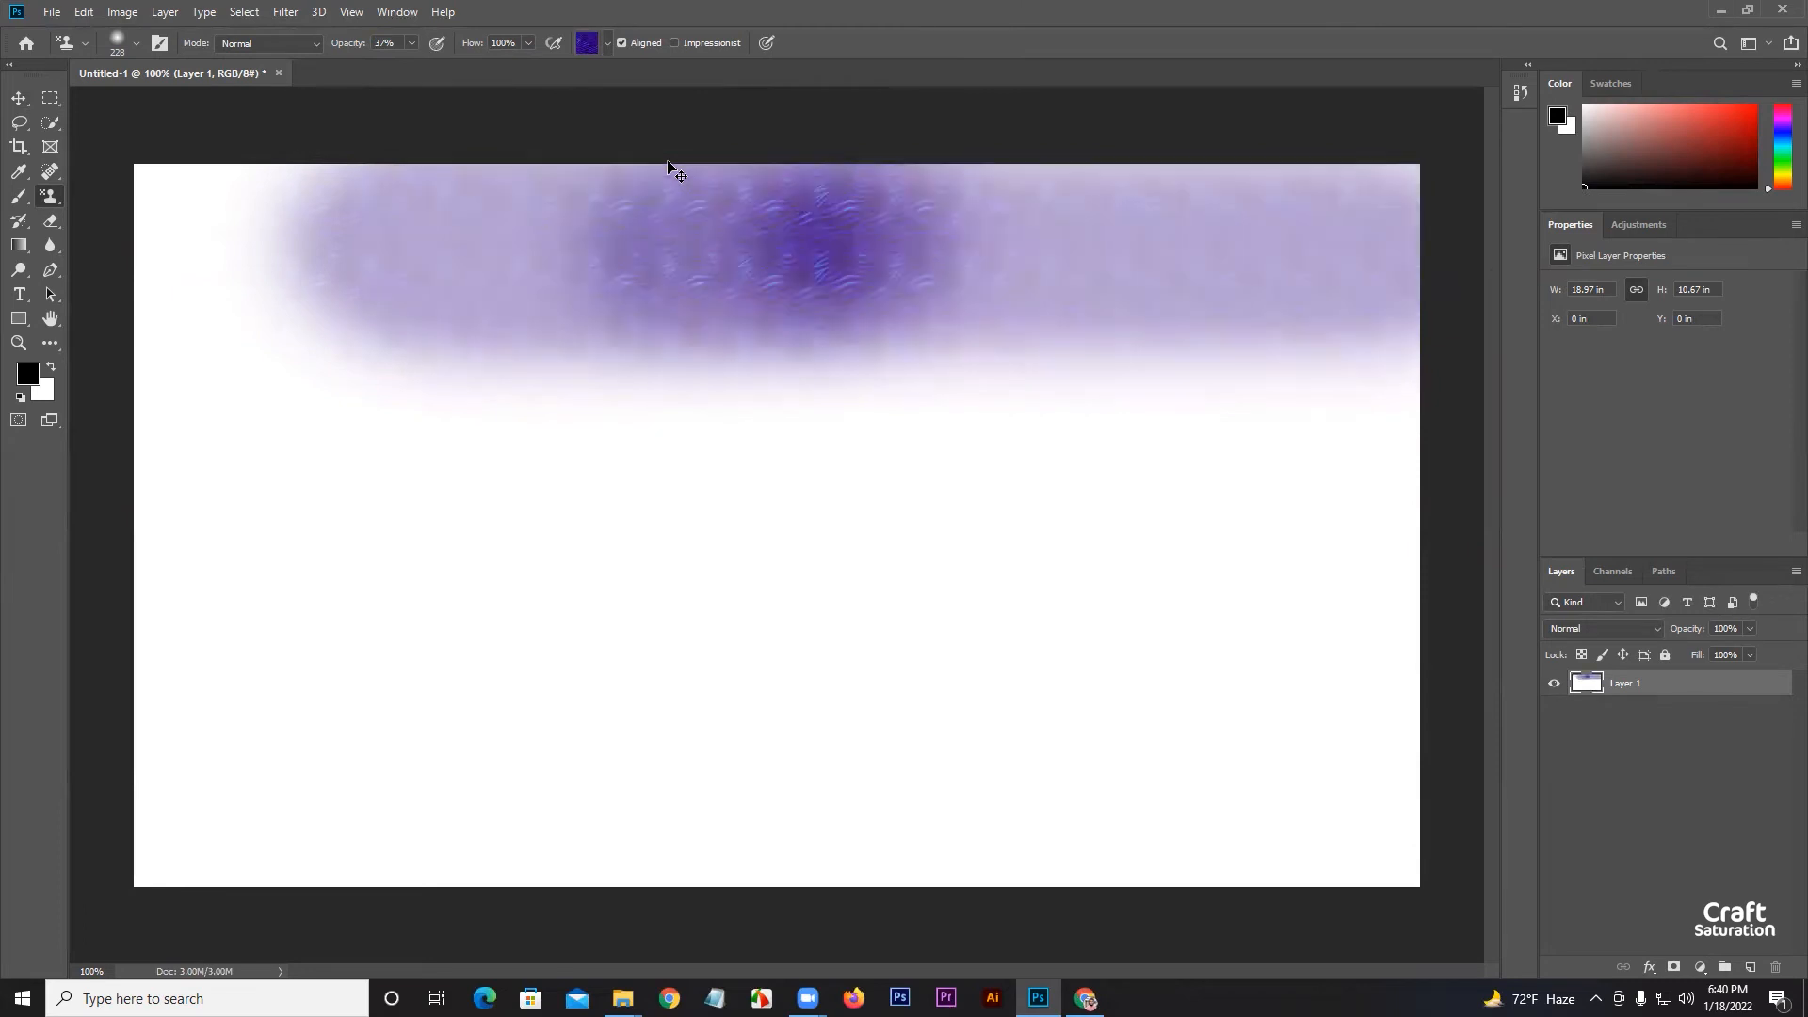
pyautogui.hotkey('ctrl', 'z')
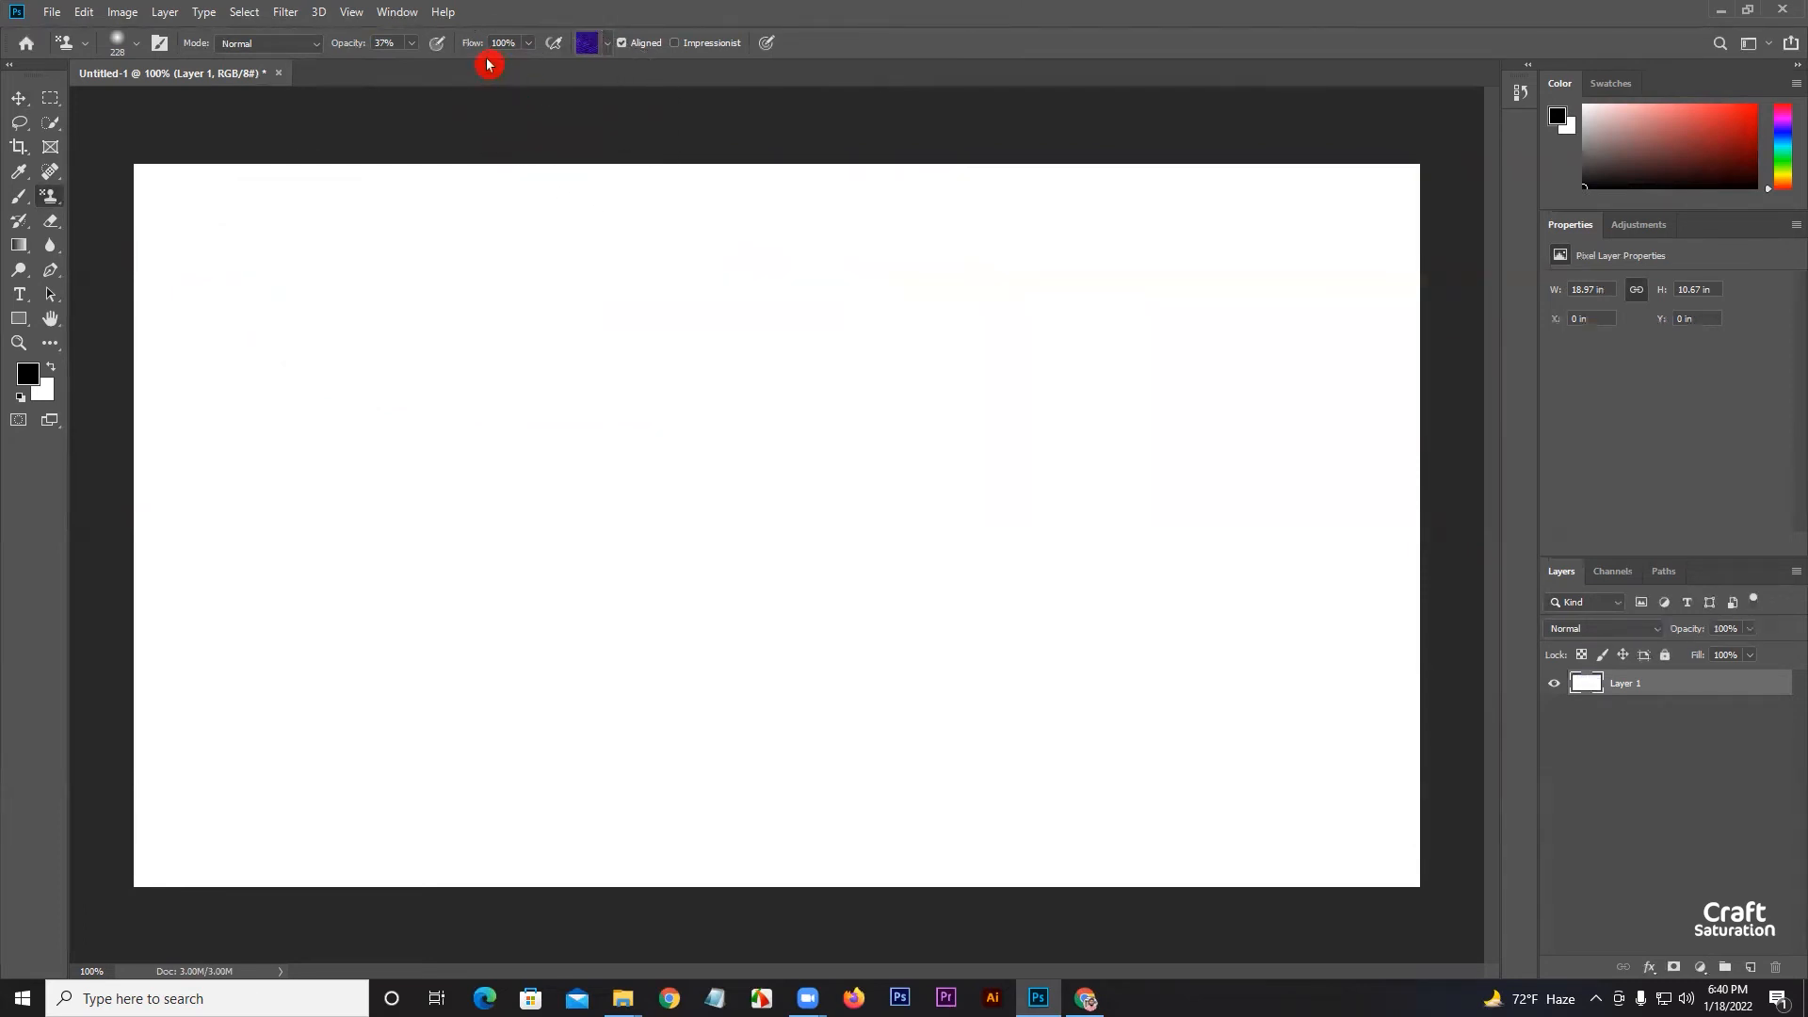
# Return the opacity to 100%, set the flow to 67%, paint a purple test stroke, and undo it
pyautogui.click(601, 49)
pyautogui.moveTo(449, 47); pyautogui.dragTo(405, 44)
pyautogui.moveTo(1178, 394)
pyautogui.mouseDown()
pyautogui.moveTo(178, 382)
pyautogui.moveTo(960, 326)
pyautogui.moveTo(1439, 243)
pyautogui.mouseUp()
pyautogui.hotkey('ctrl', 'z')
pyautogui.click(982, 70)
# Append the Grayscale Paper pattern set to the available patterns
pyautogui.click(594, 49)
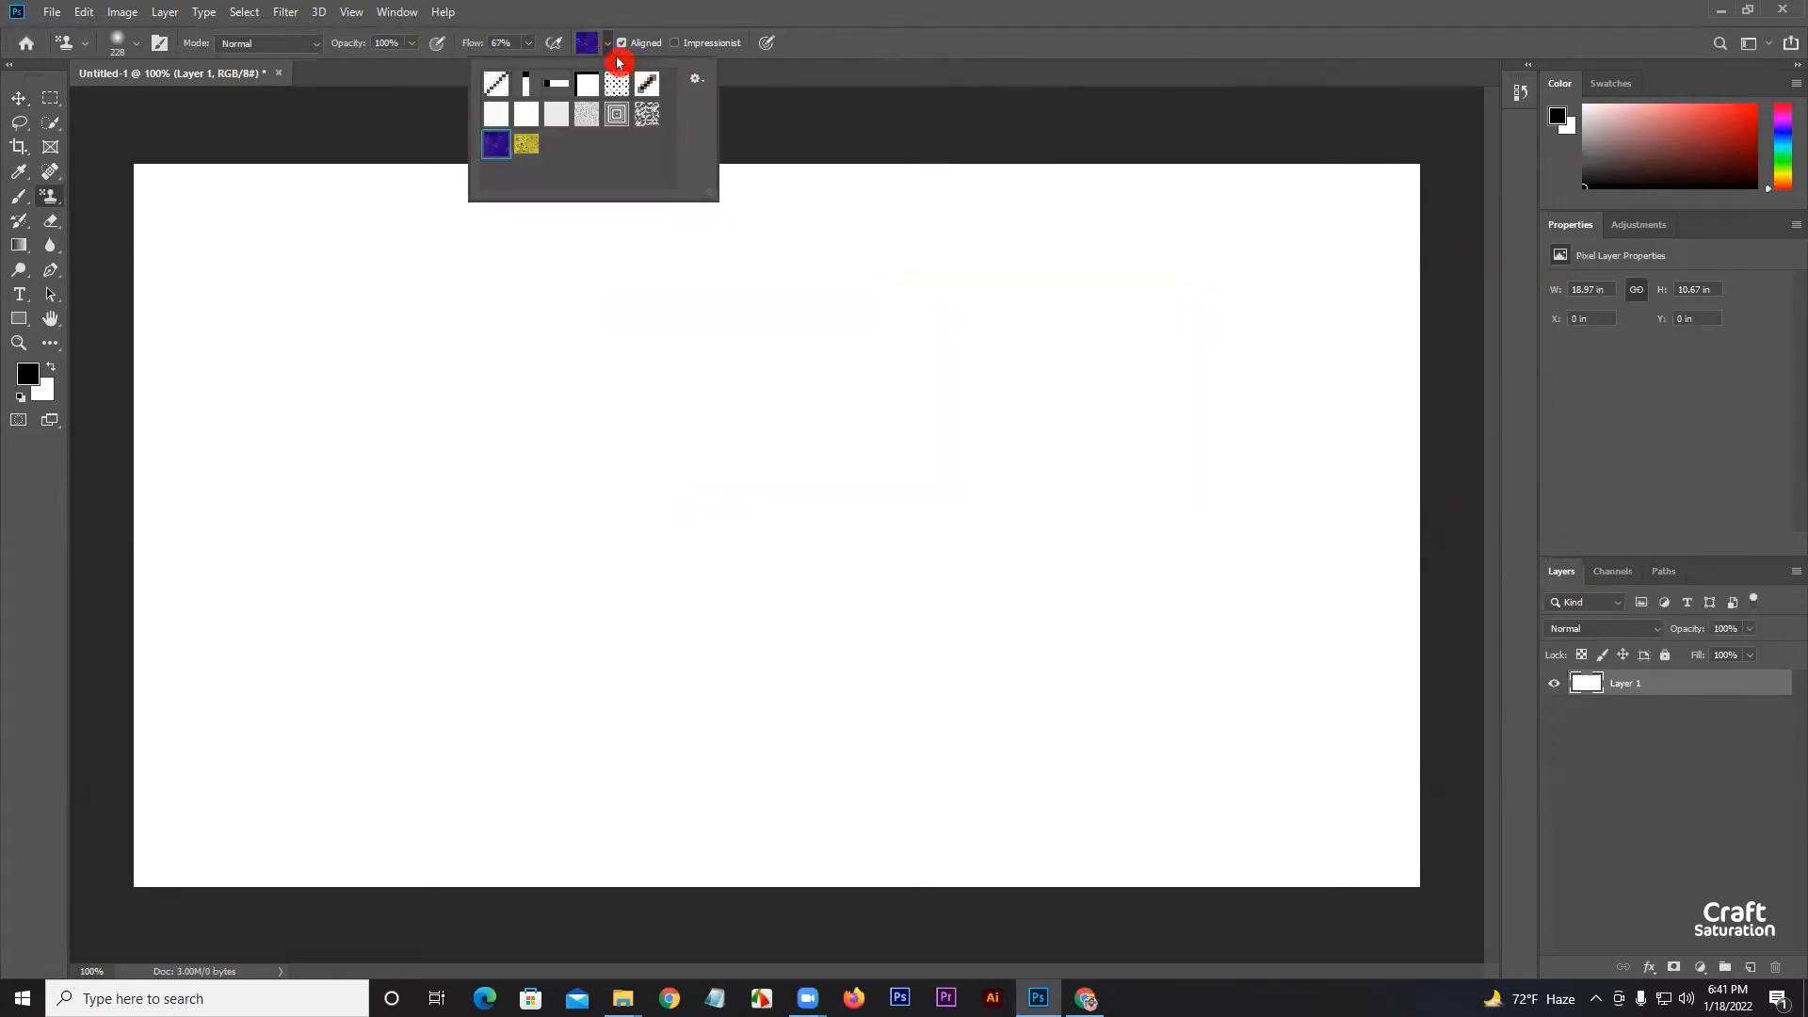
pyautogui.click(608, 44)
pyautogui.click(696, 78)
pyautogui.click(758, 250)
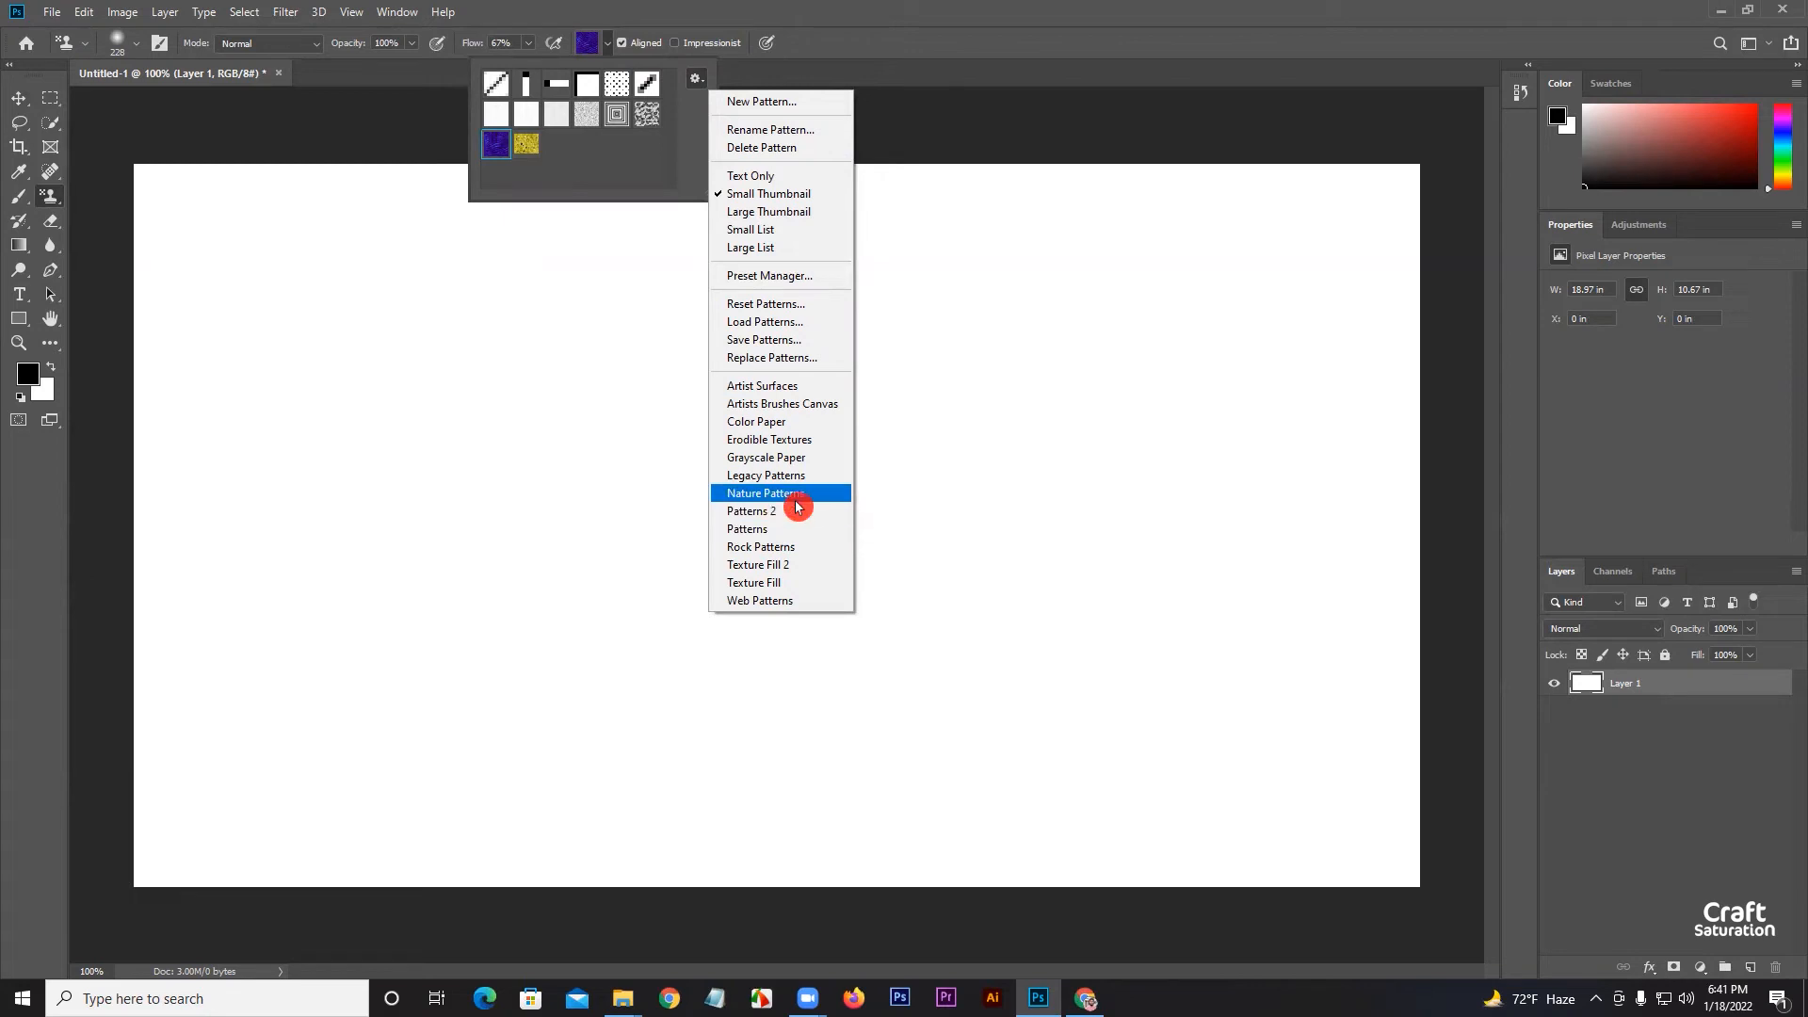
pyautogui.click(787, 460)
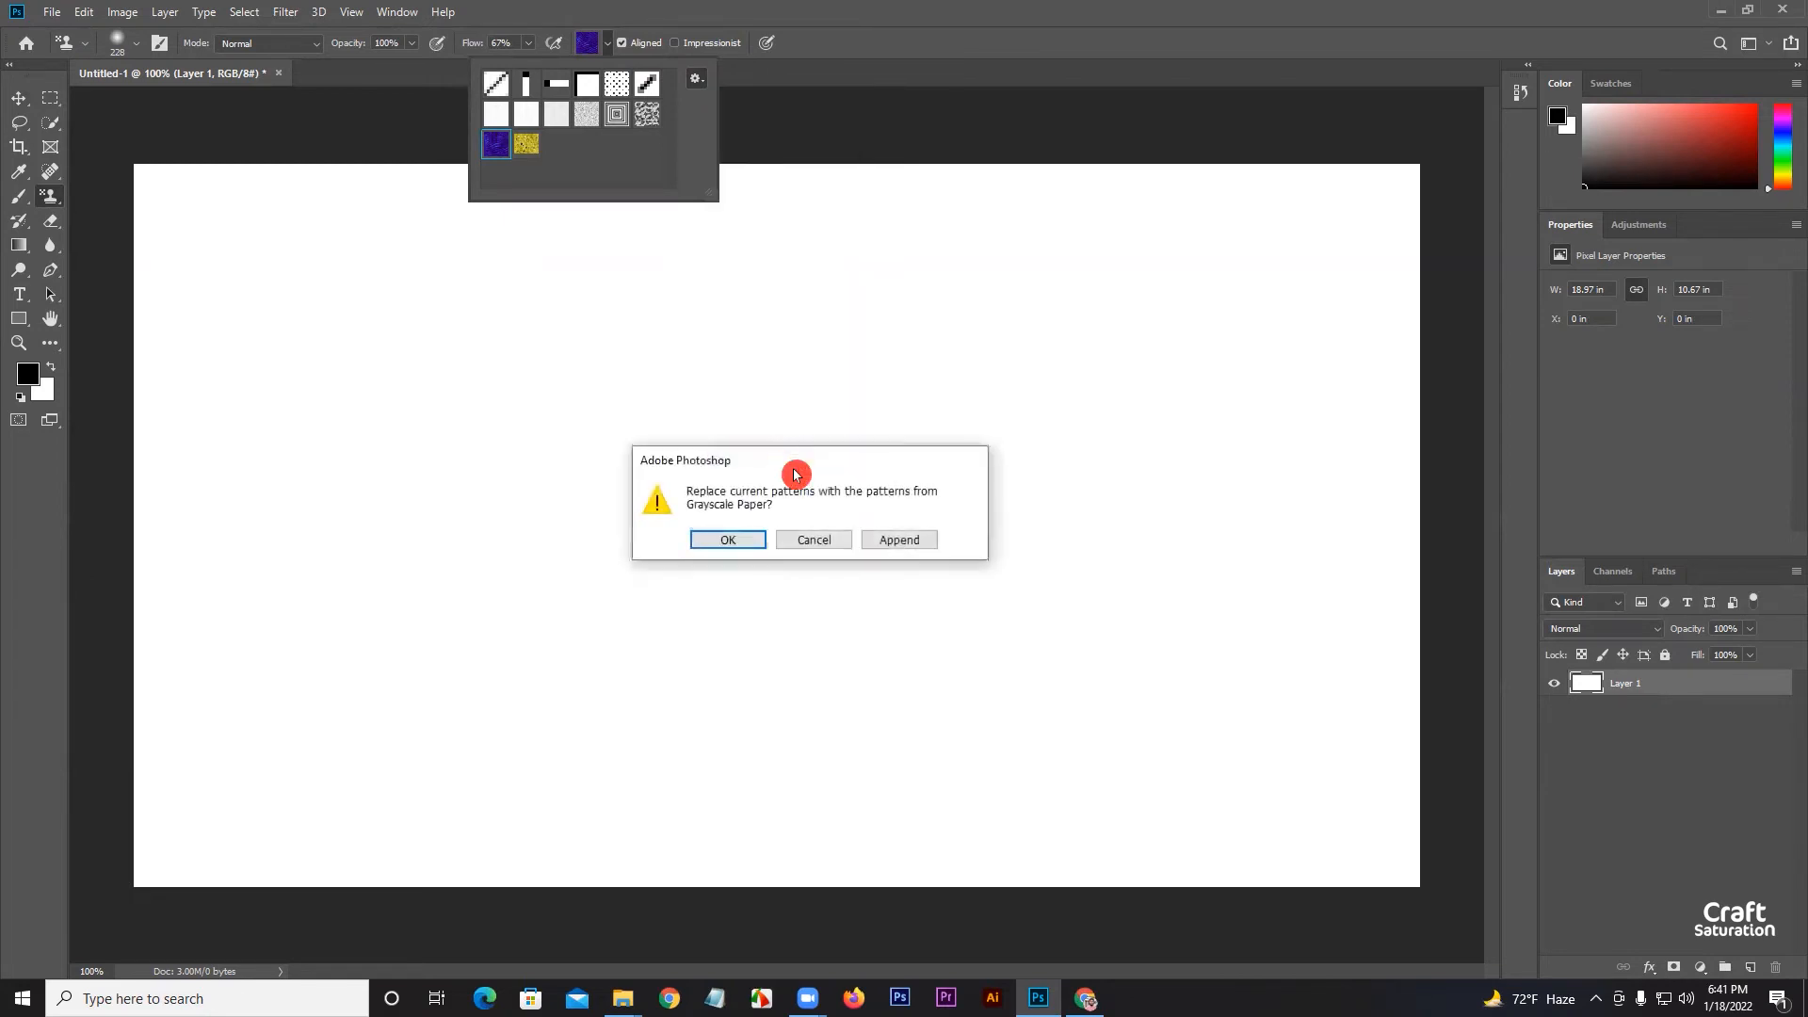
pyautogui.click(912, 547)
# Pick a gray textured pattern from the Grayscale Paper set, paint a stroke across the upper canvas, and undo it
pyautogui.scroll(-1, 656, 136)
pyautogui.scroll(-1, 656, 137)
pyautogui.click(498, 122)
pyautogui.moveTo(890, 283); pyautogui.dragTo(234, 284)
pyautogui.hotkey('ctrl', 'z')
# Replace the current patterns with the Color Paper set and look through its swatches
pyautogui.click(588, 42)
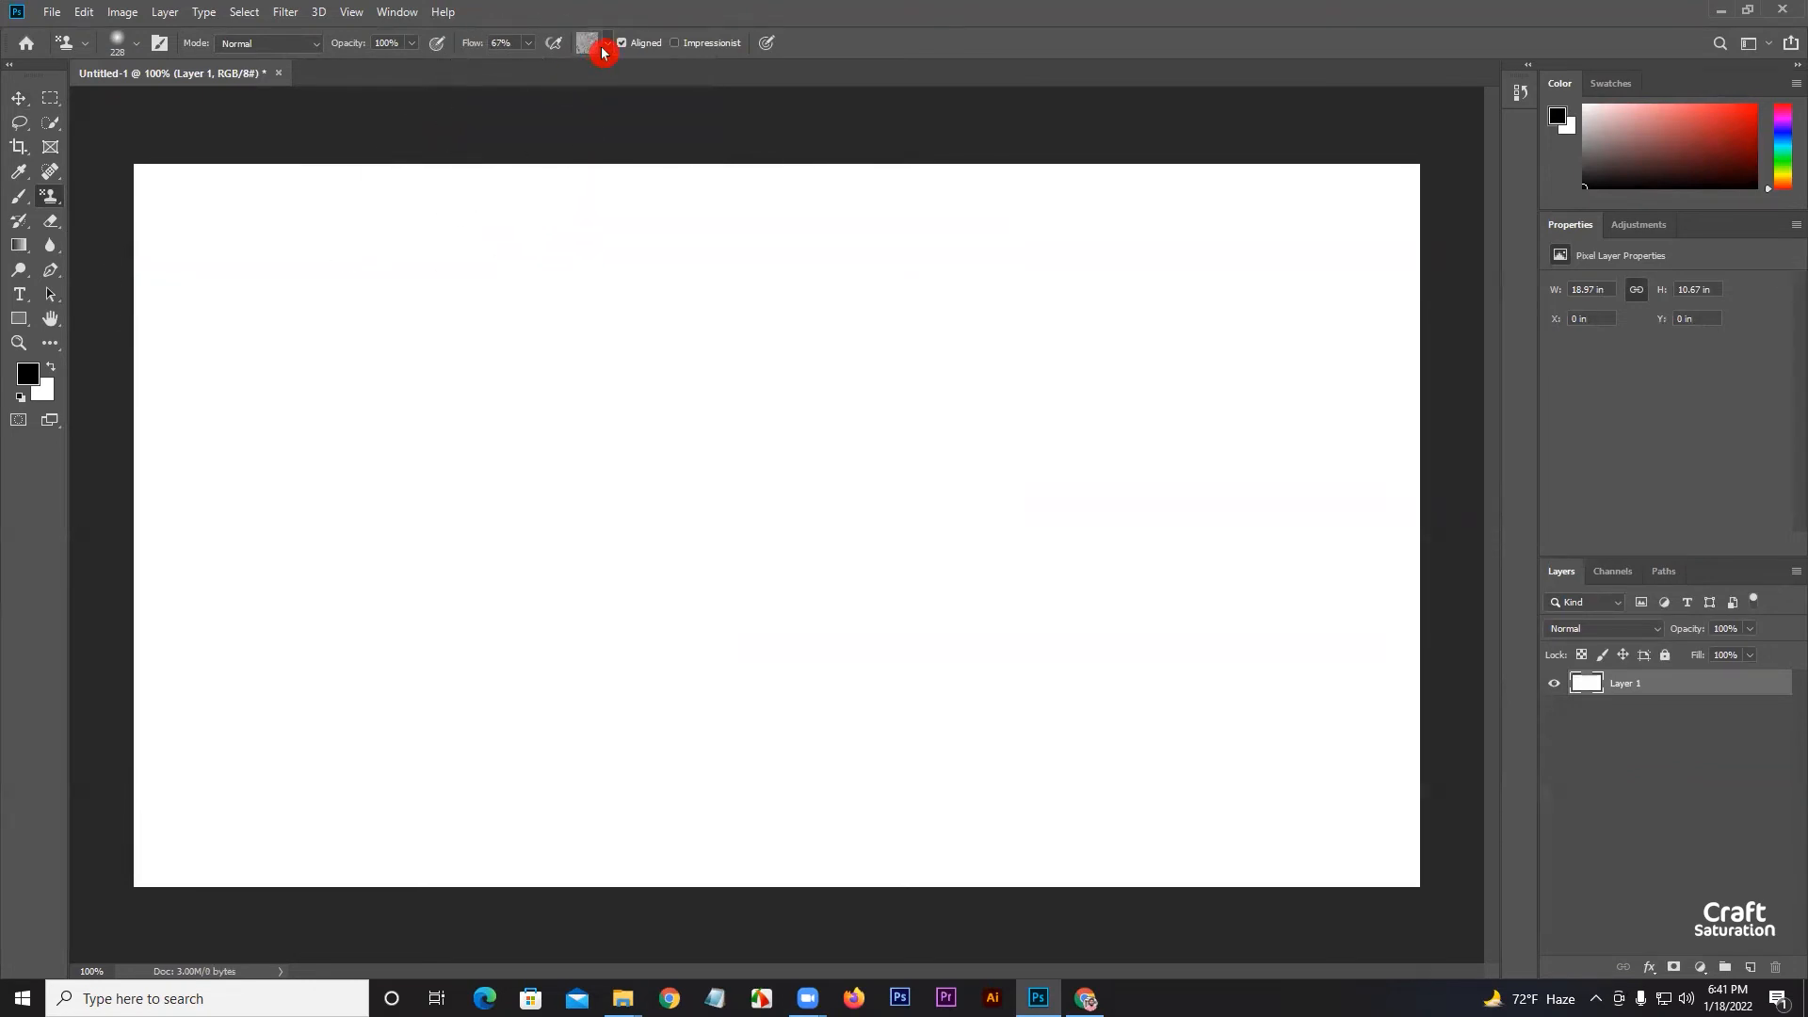
pyautogui.click(695, 84)
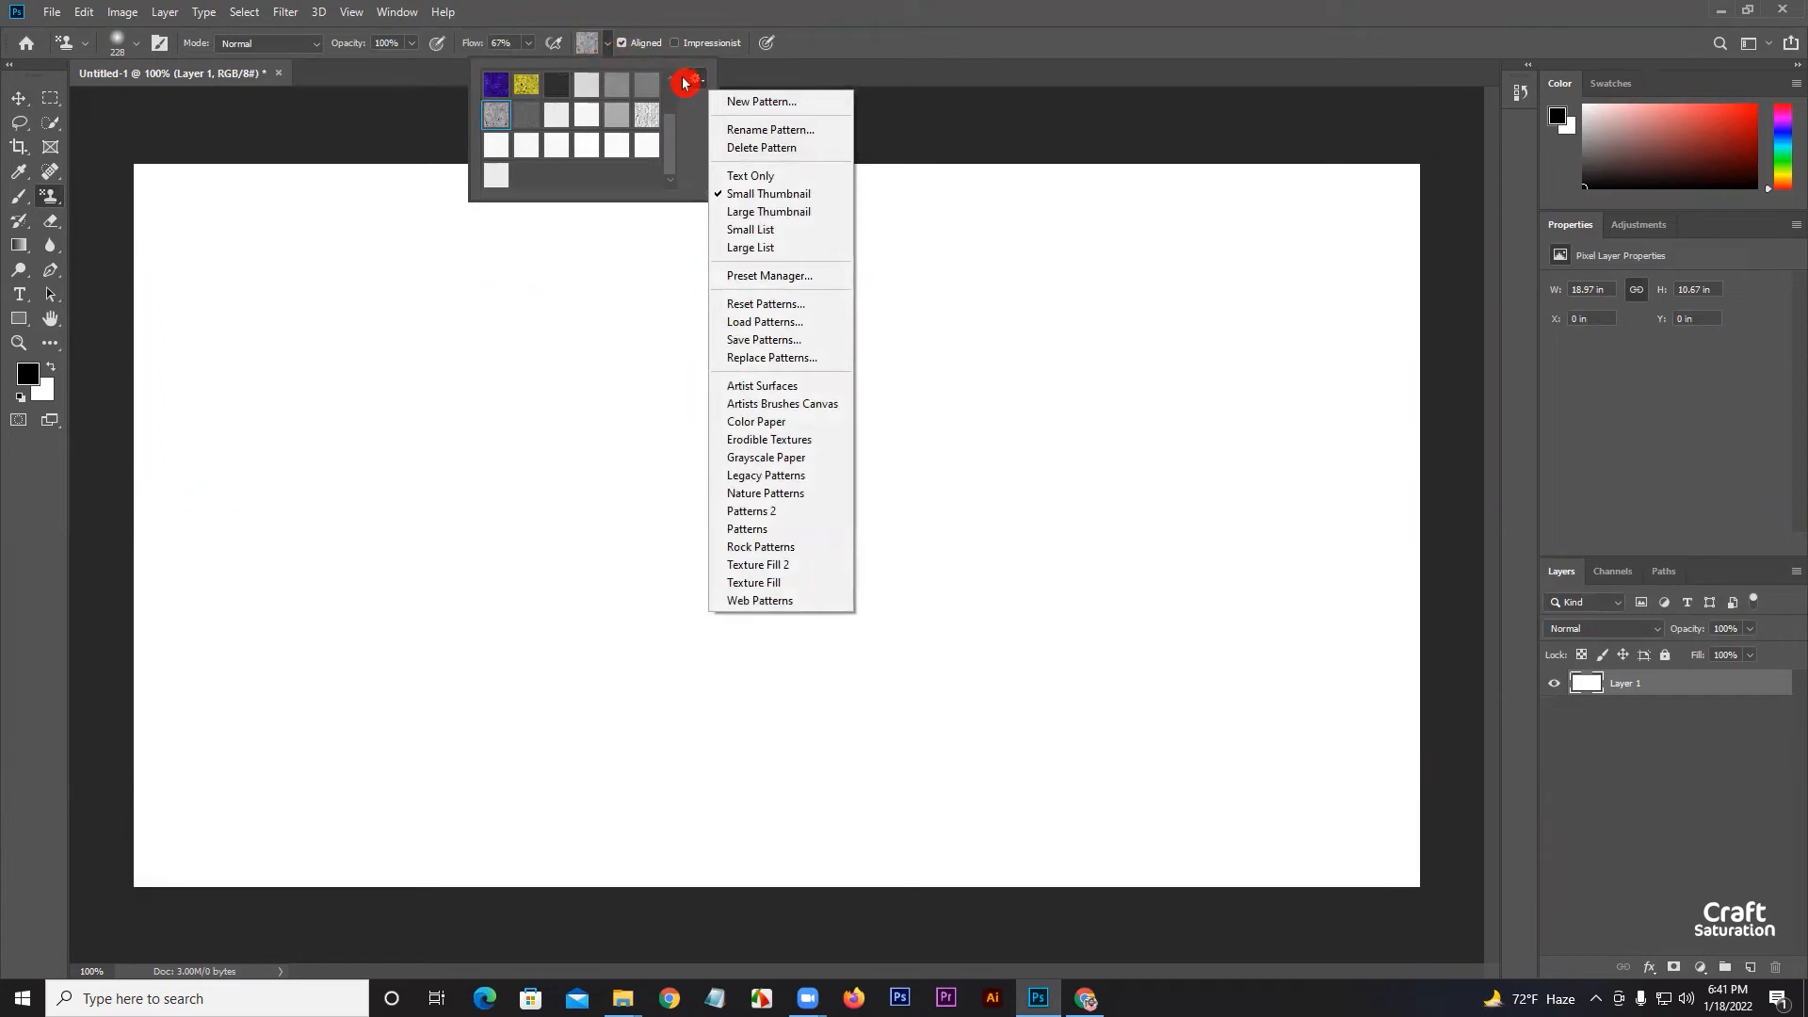
pyautogui.click(773, 426)
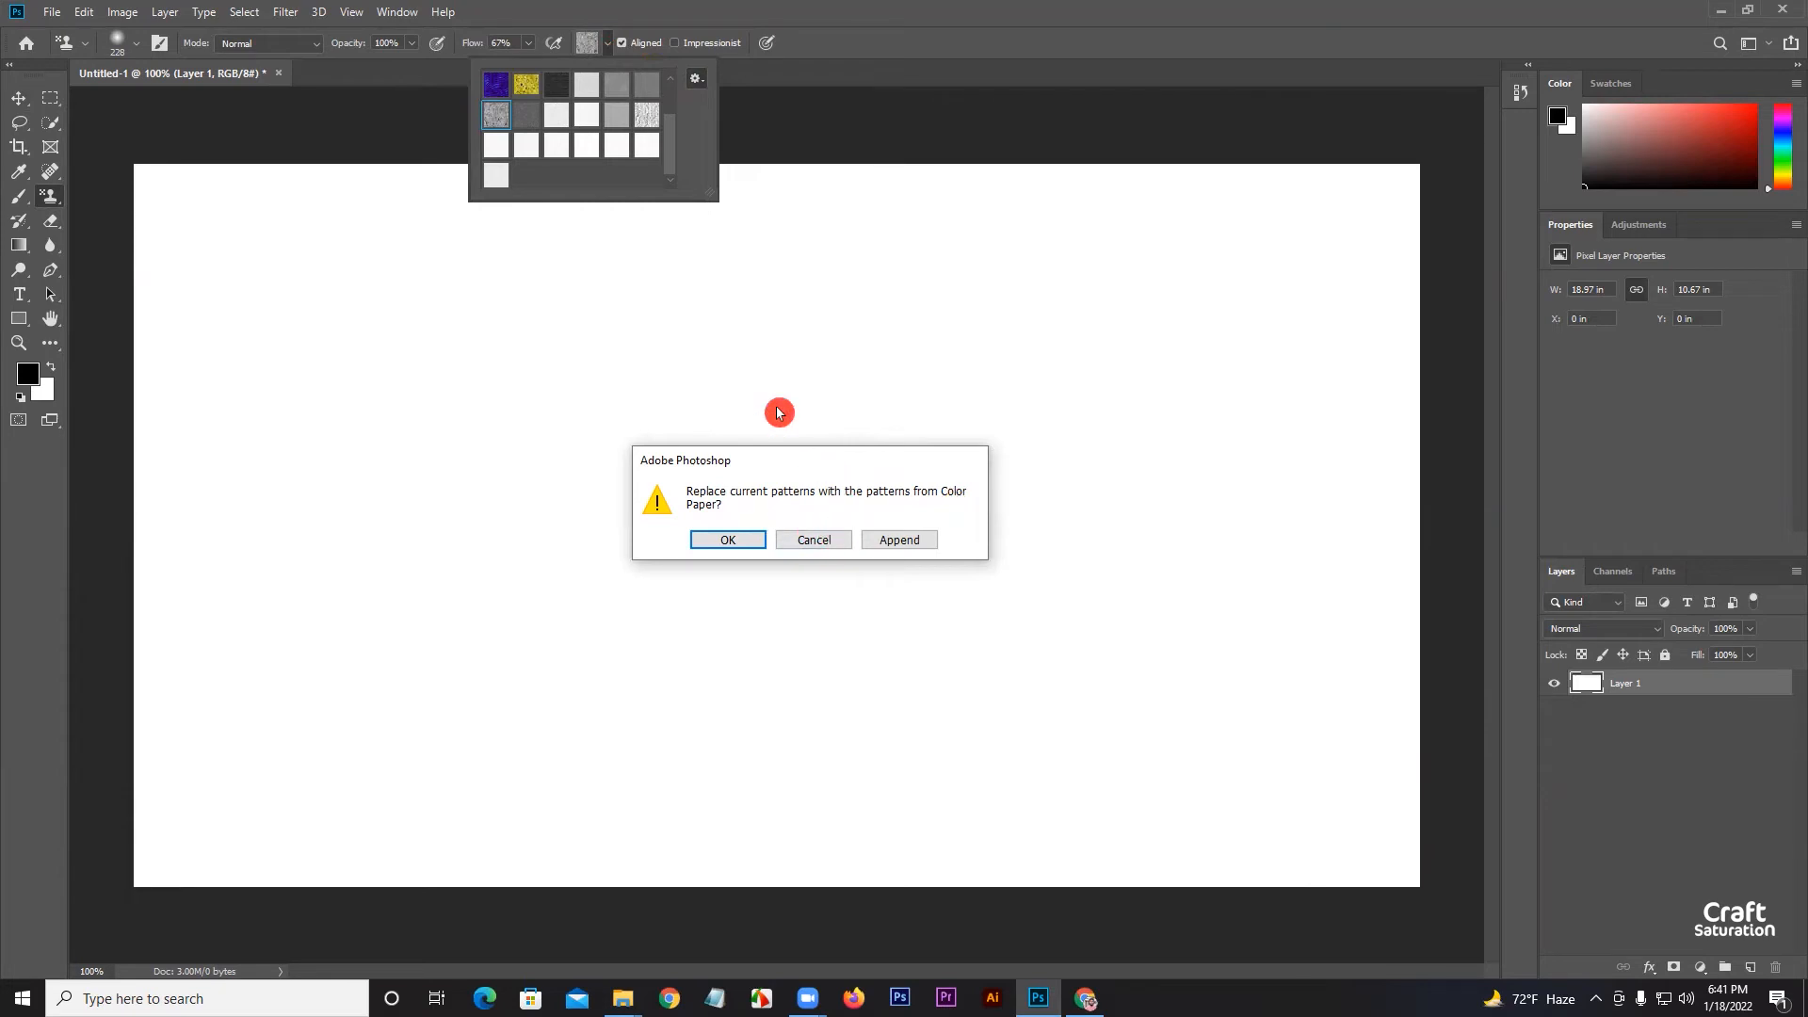
pyautogui.click(748, 540)
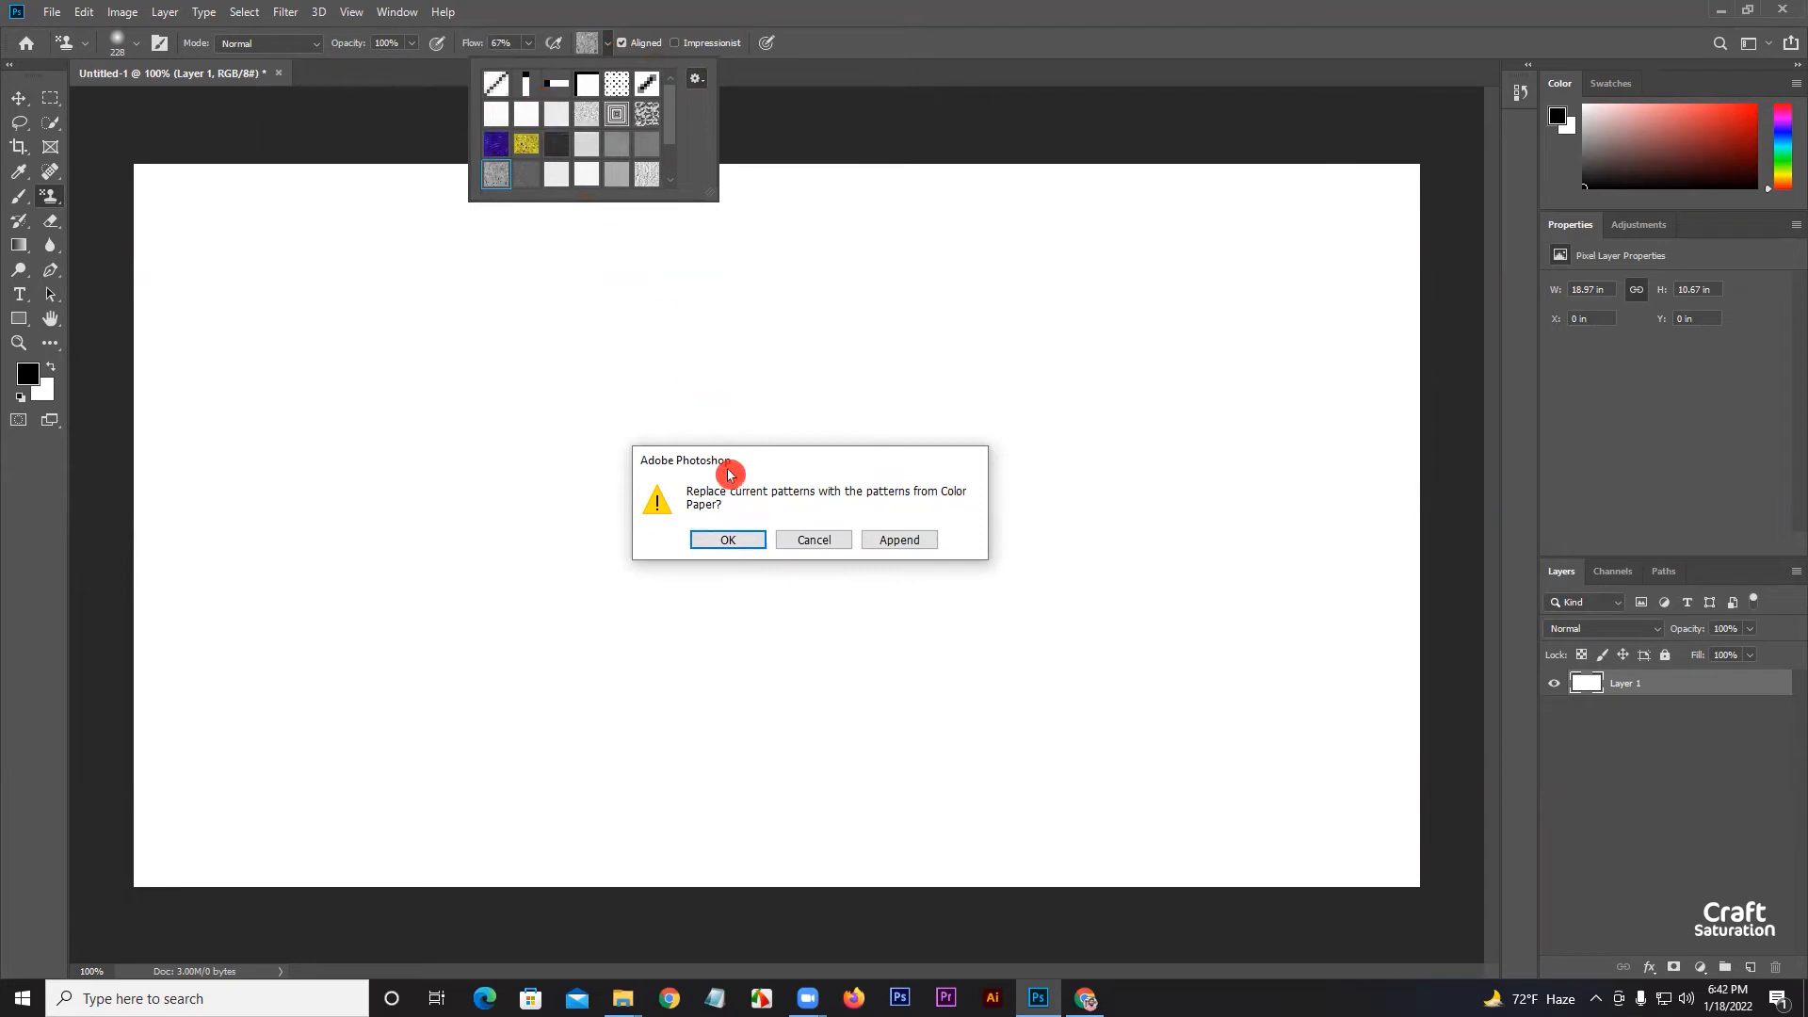
pyautogui.click(733, 539)
pyautogui.scroll(-2, 611, 91)
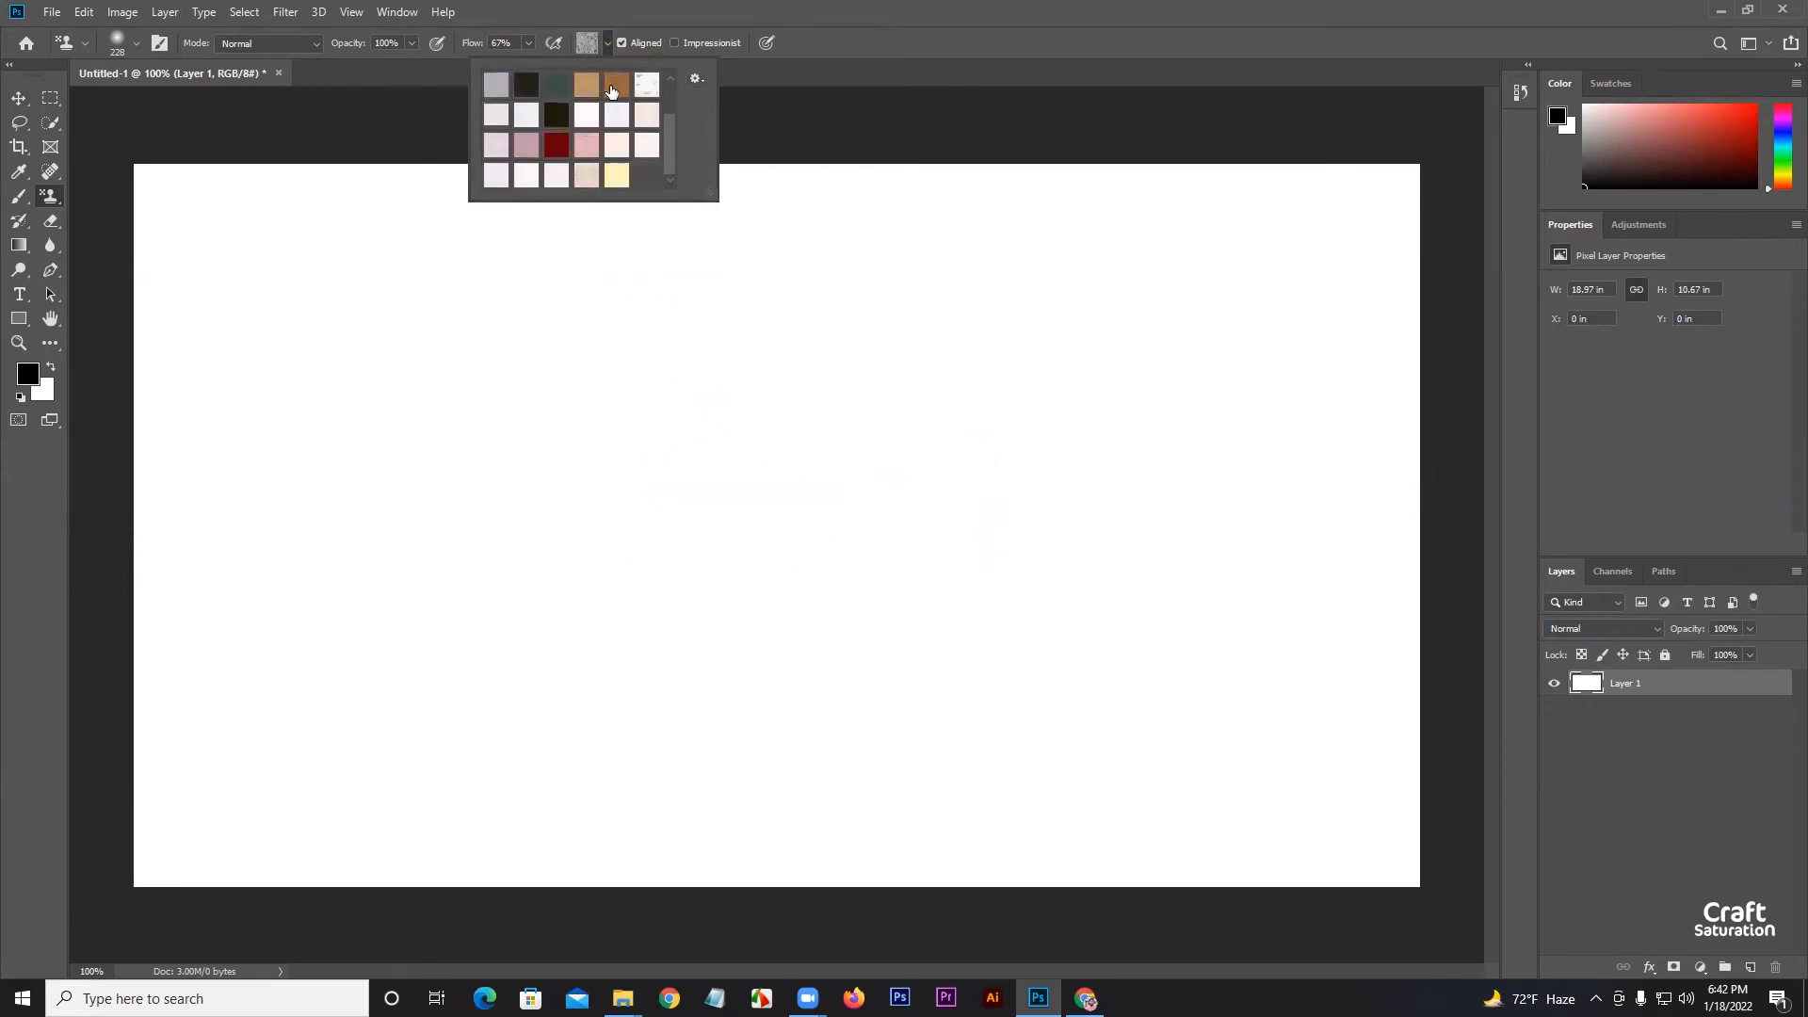
pyautogui.scroll(2, 612, 90)
# Append the Erodible Textures set to the Color Paper patterns and browse the combined swatches
pyautogui.click(697, 76)
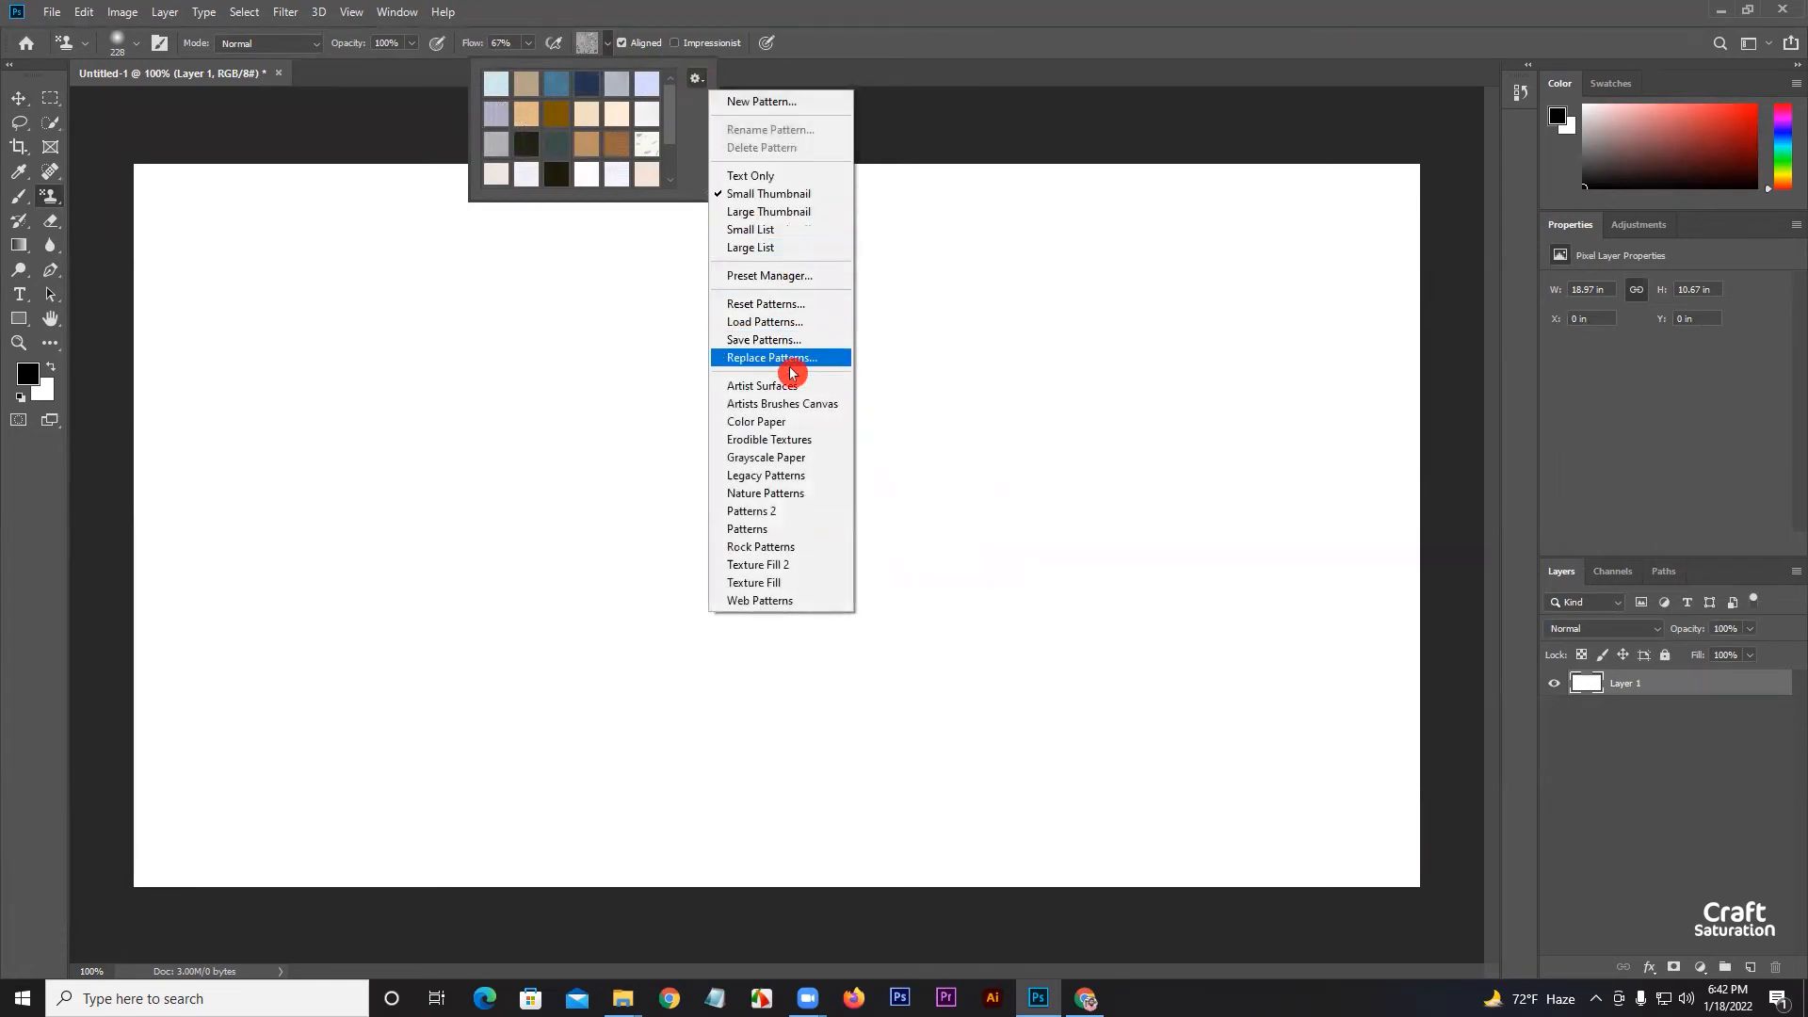
pyautogui.click(789, 439)
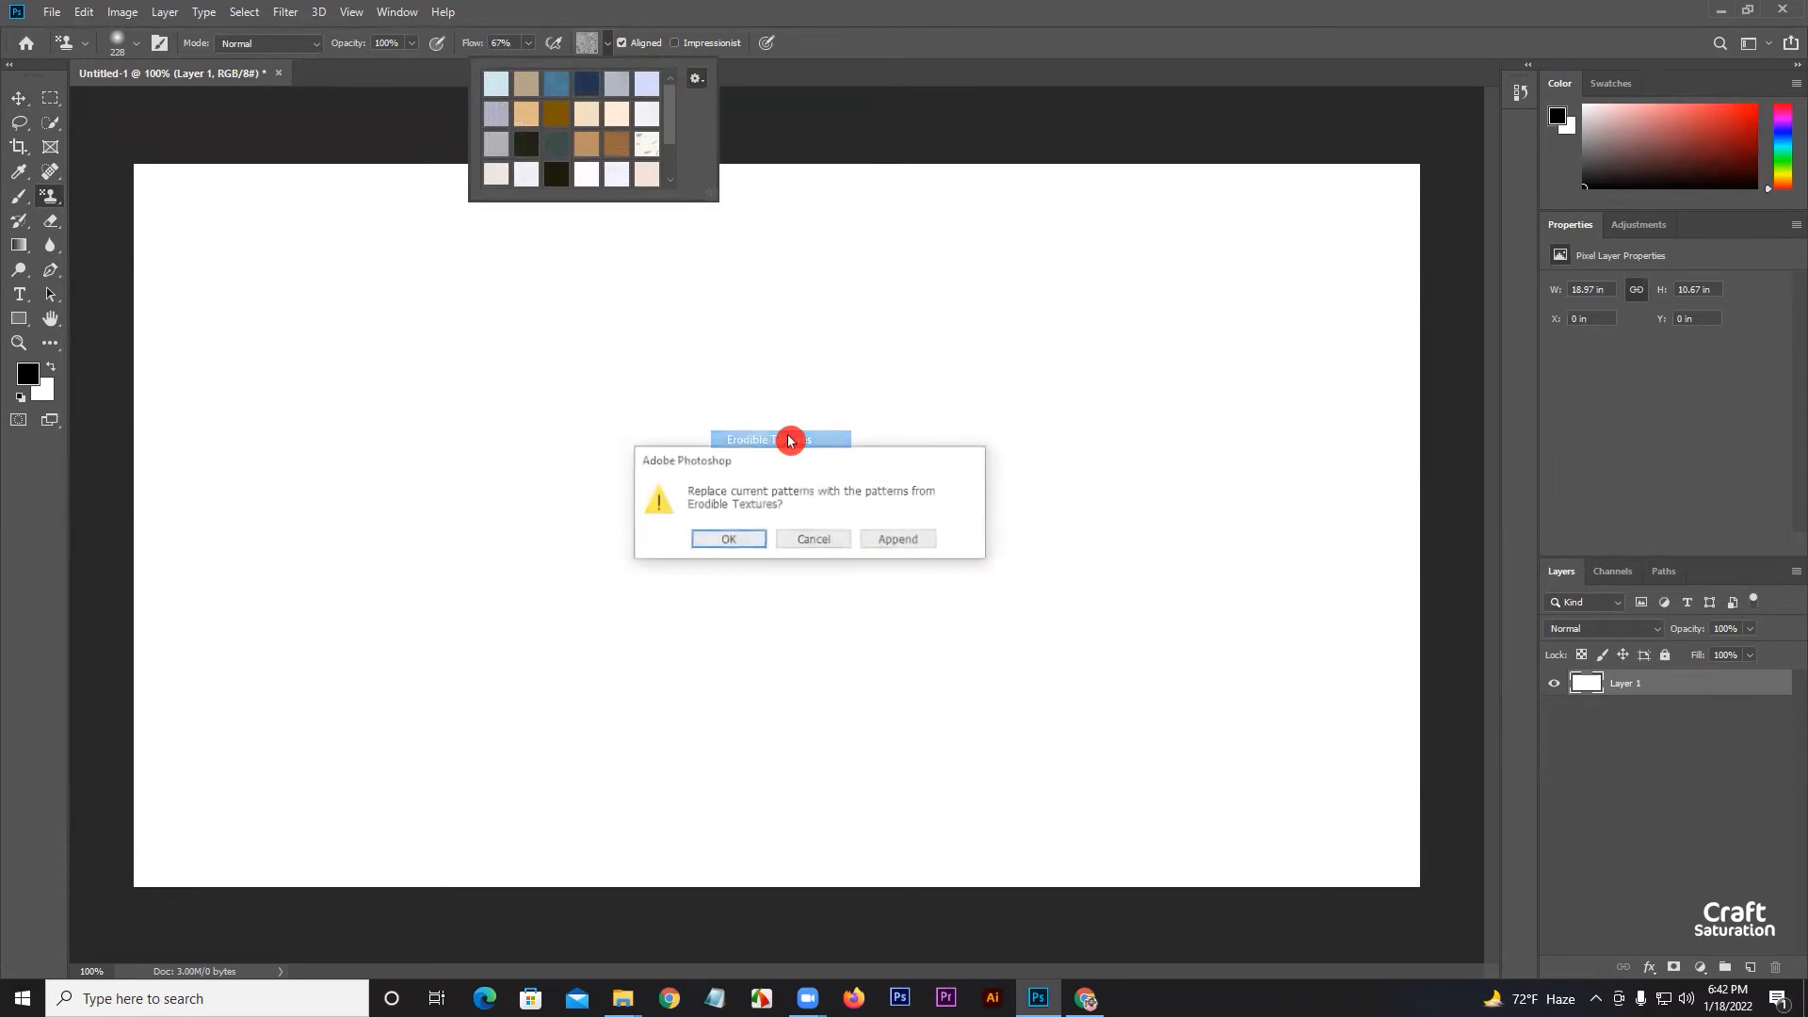
pyautogui.click(899, 540)
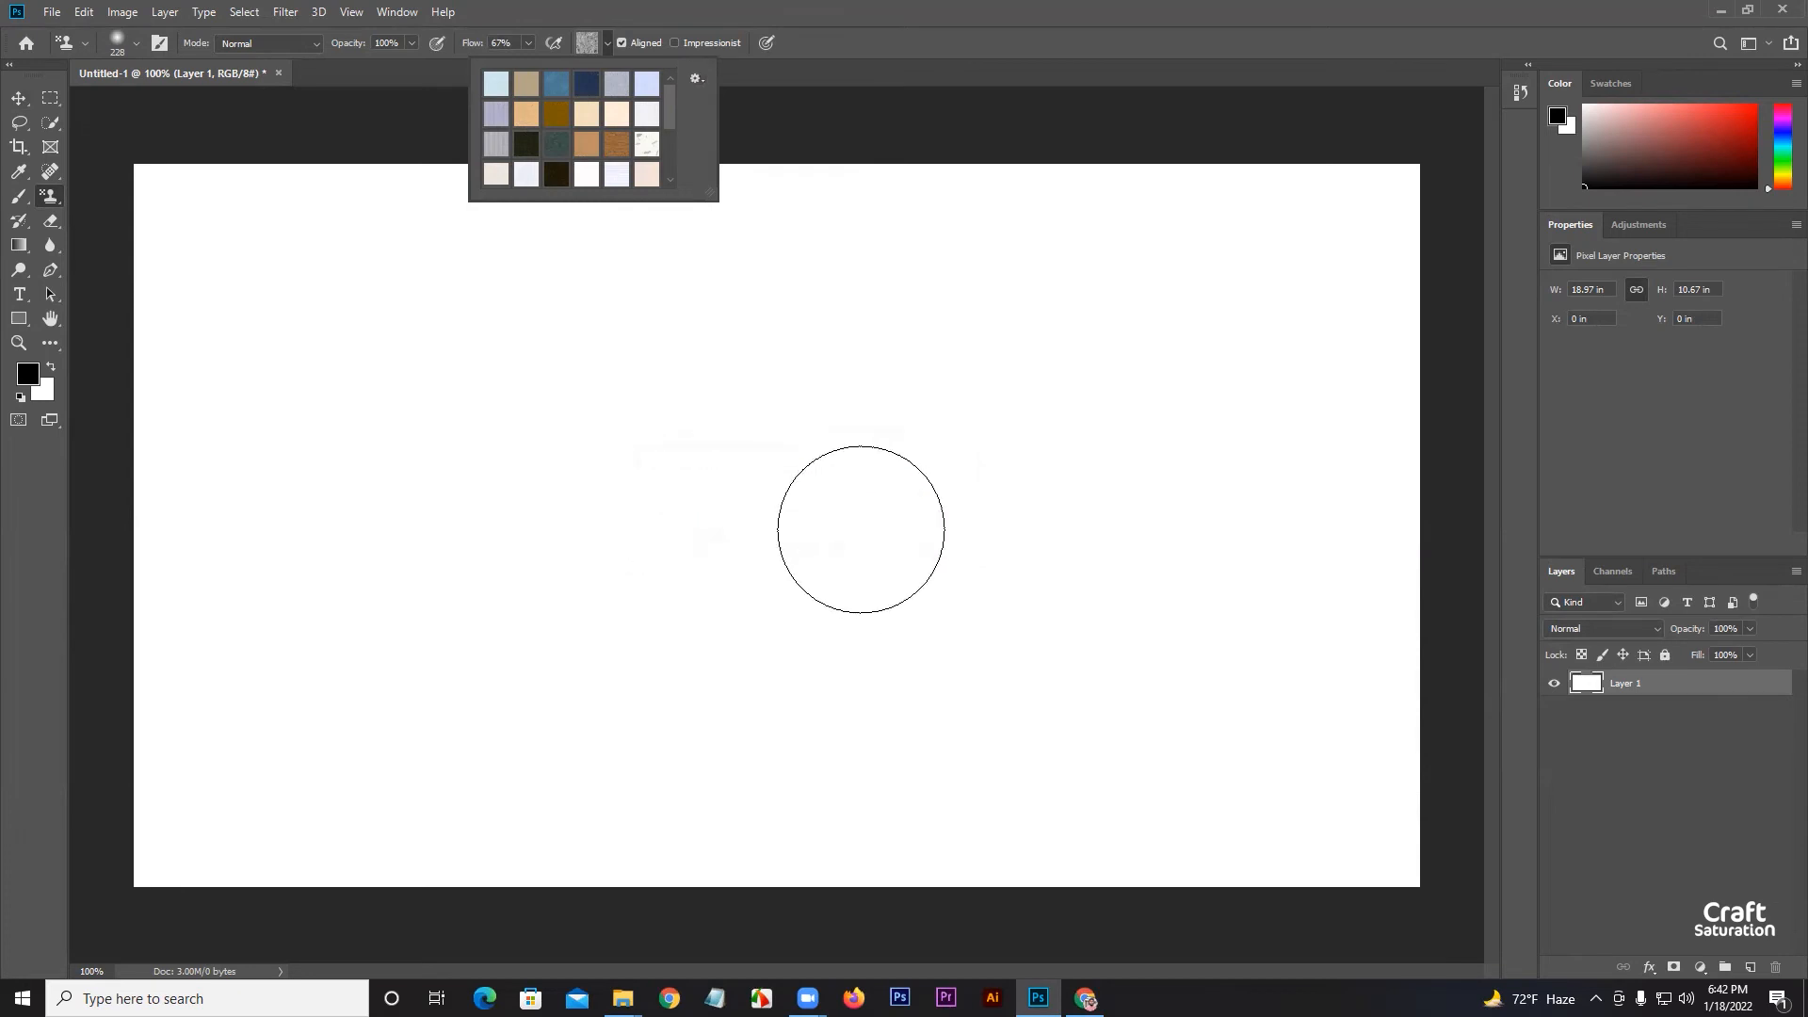
pyautogui.scroll(-5, 638, 112)
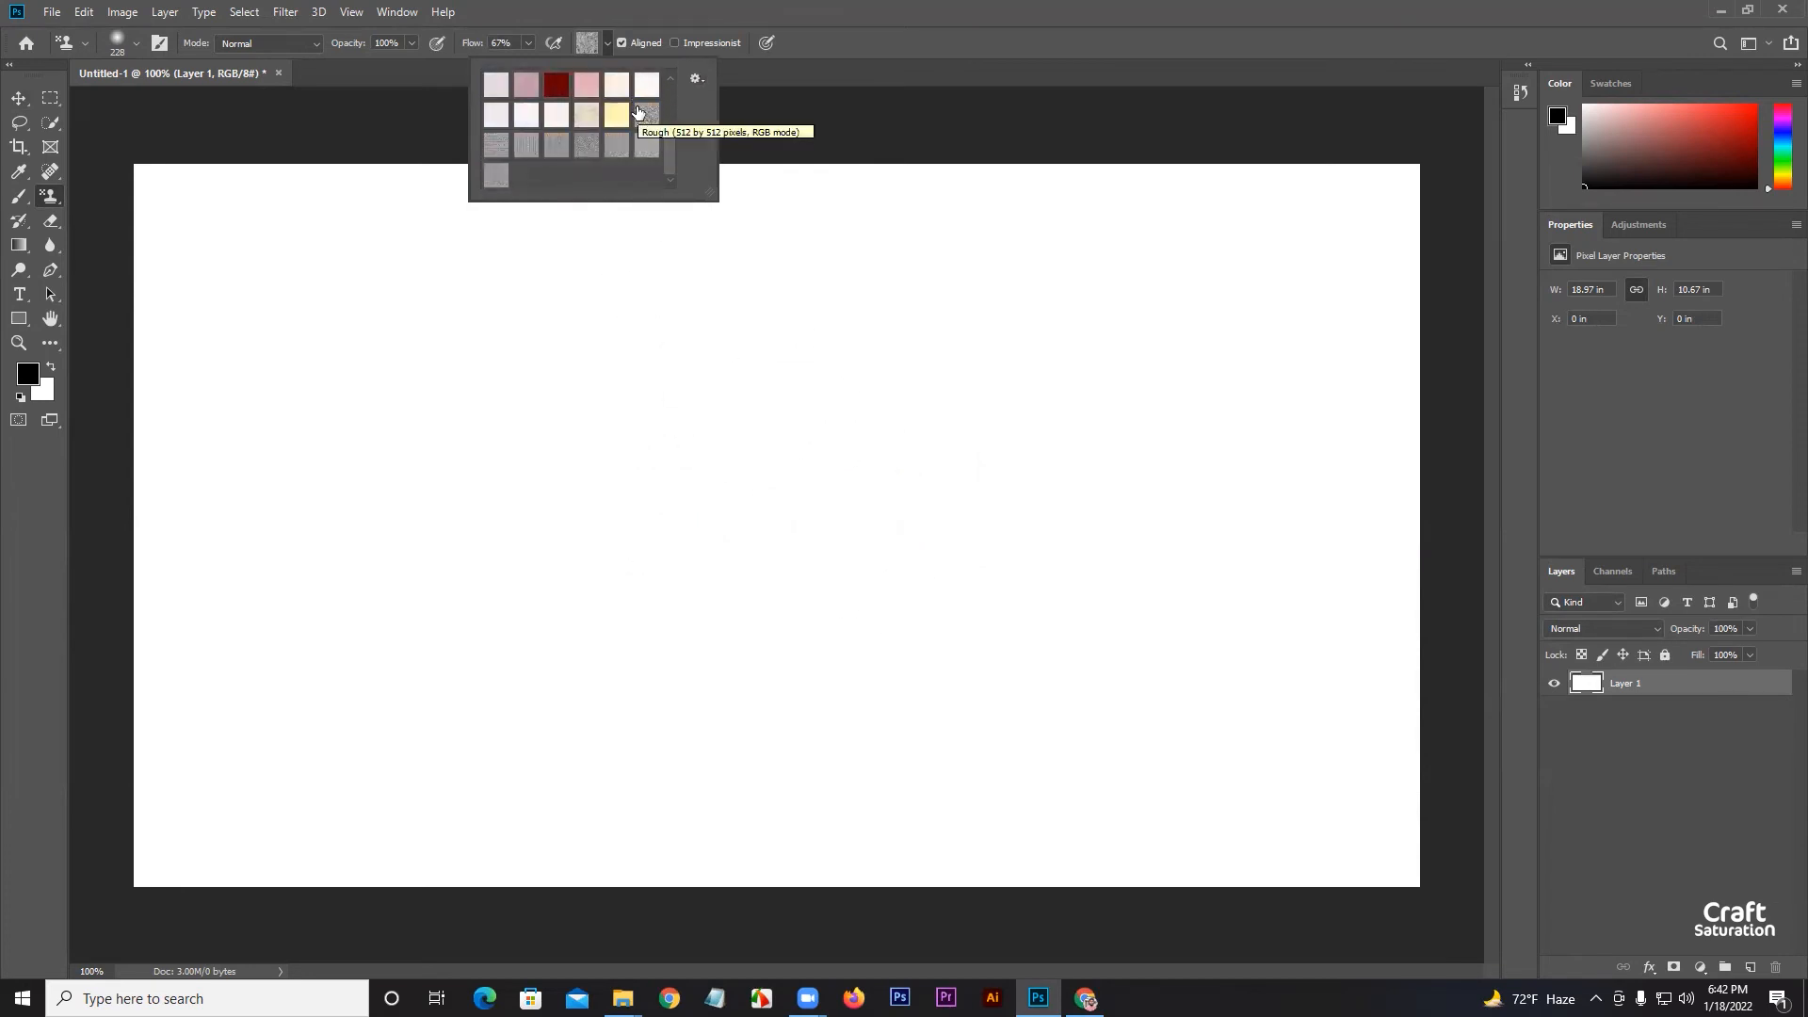
pyautogui.scroll(3, 638, 112)
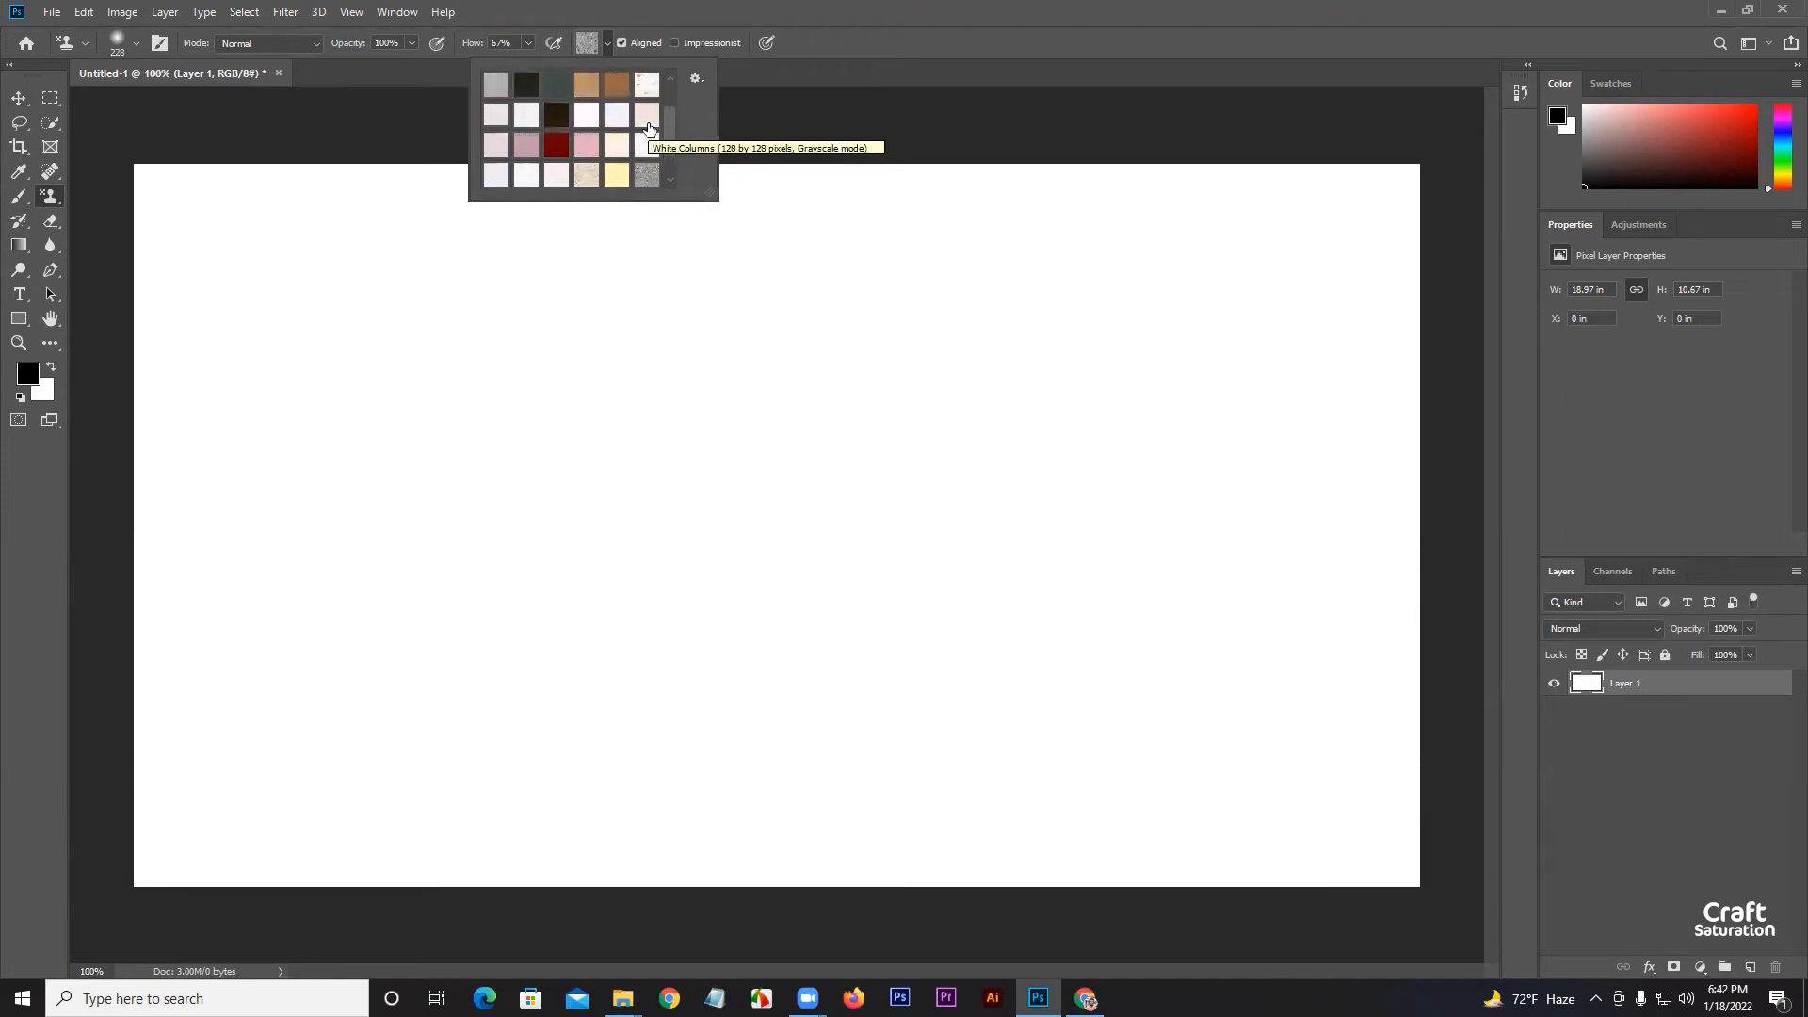
pyautogui.click(556, 44)
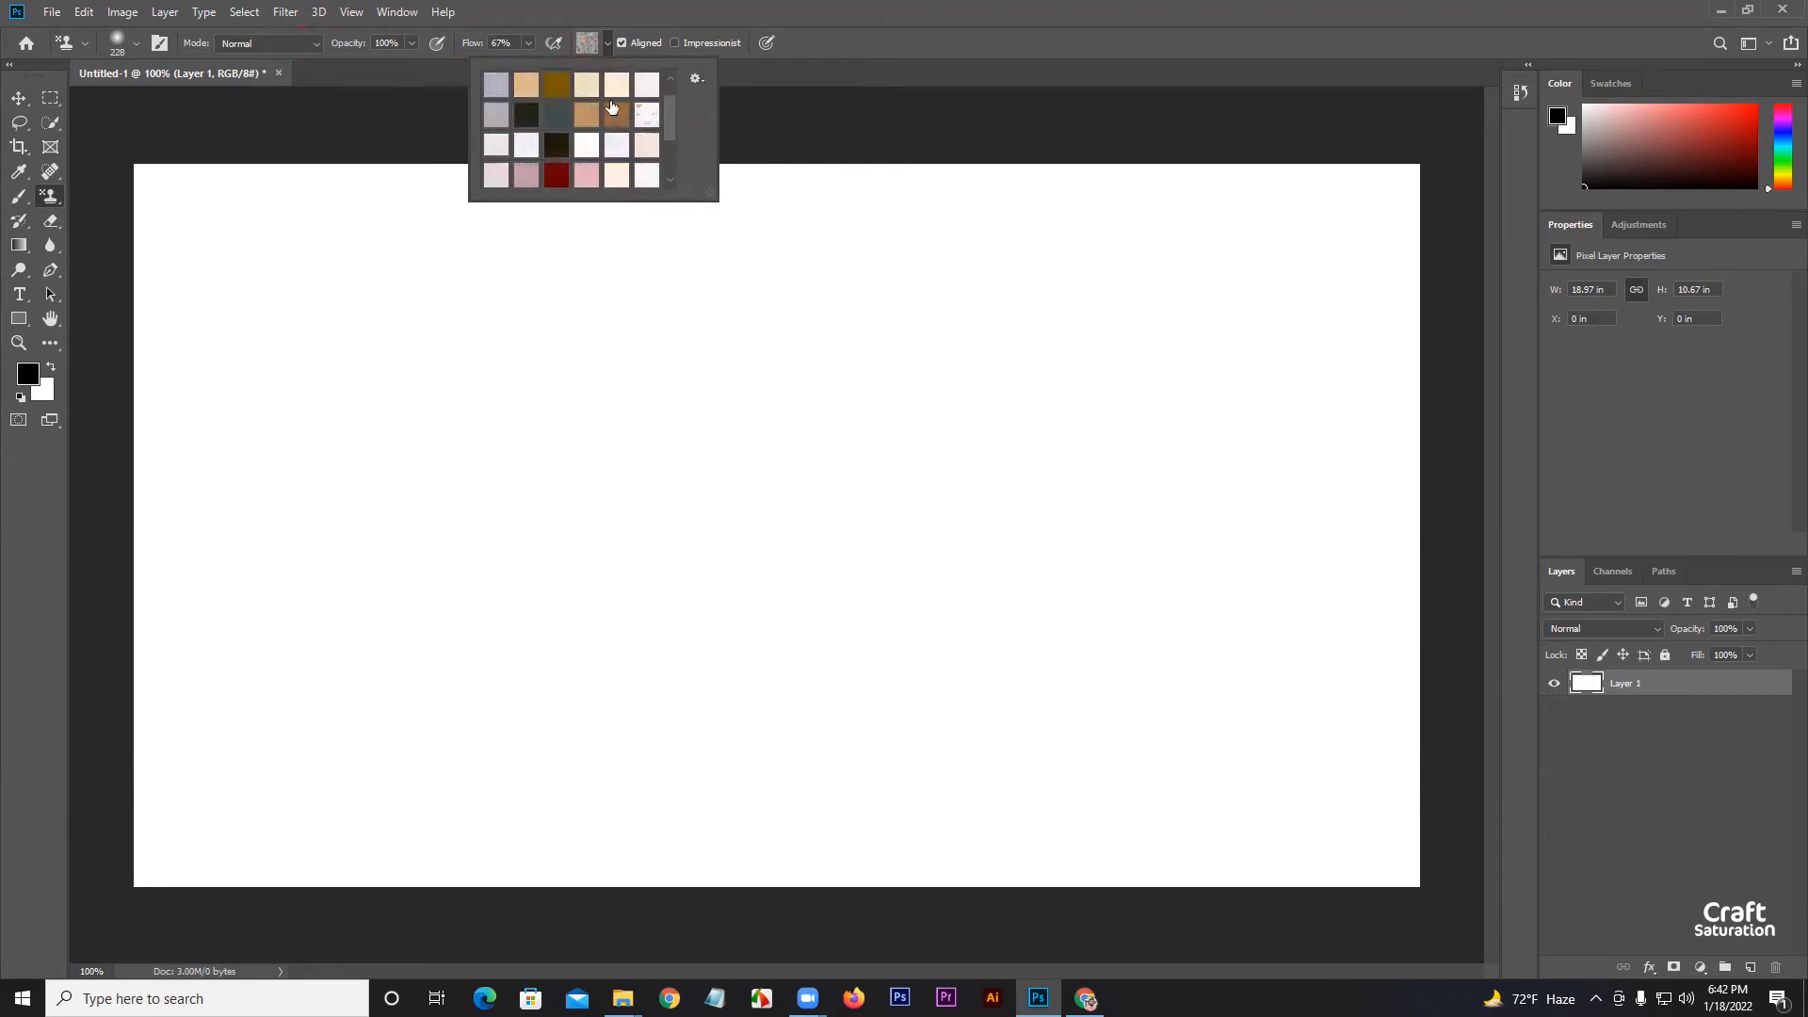
# Reset the pattern library to the default patterns, replacing the current ones
pyautogui.click(697, 79)
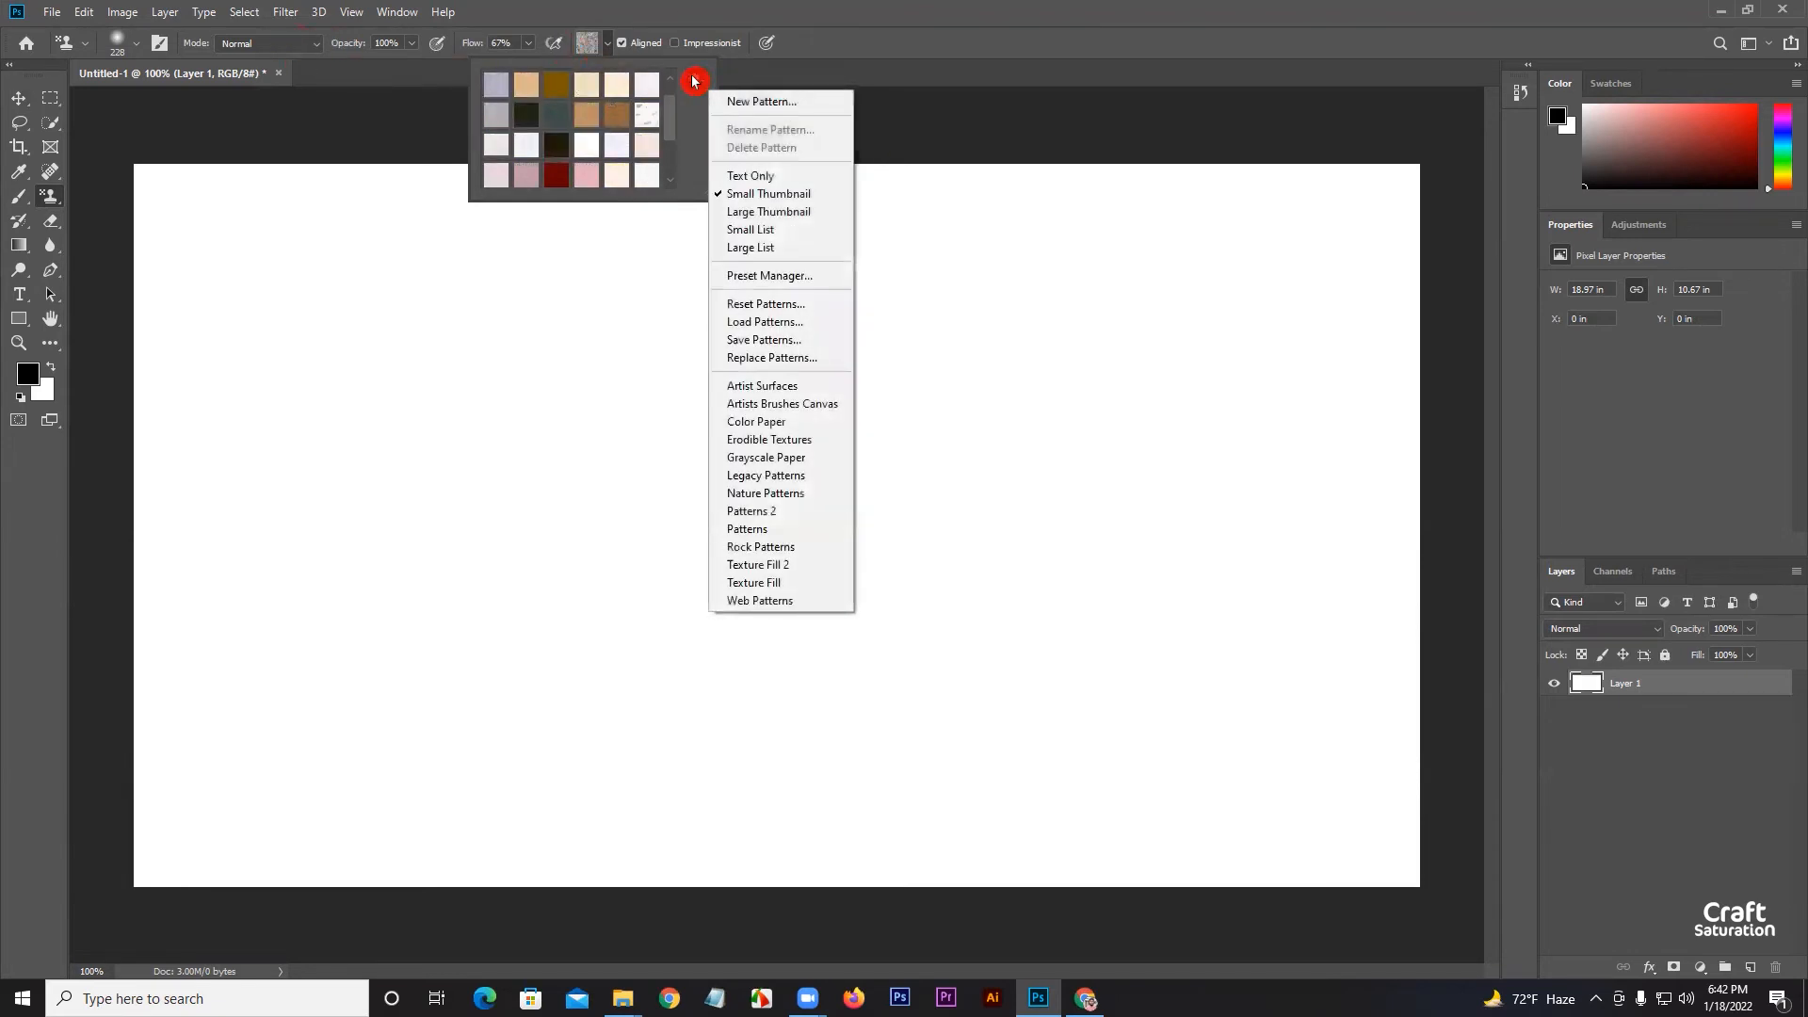
pyautogui.click(813, 306)
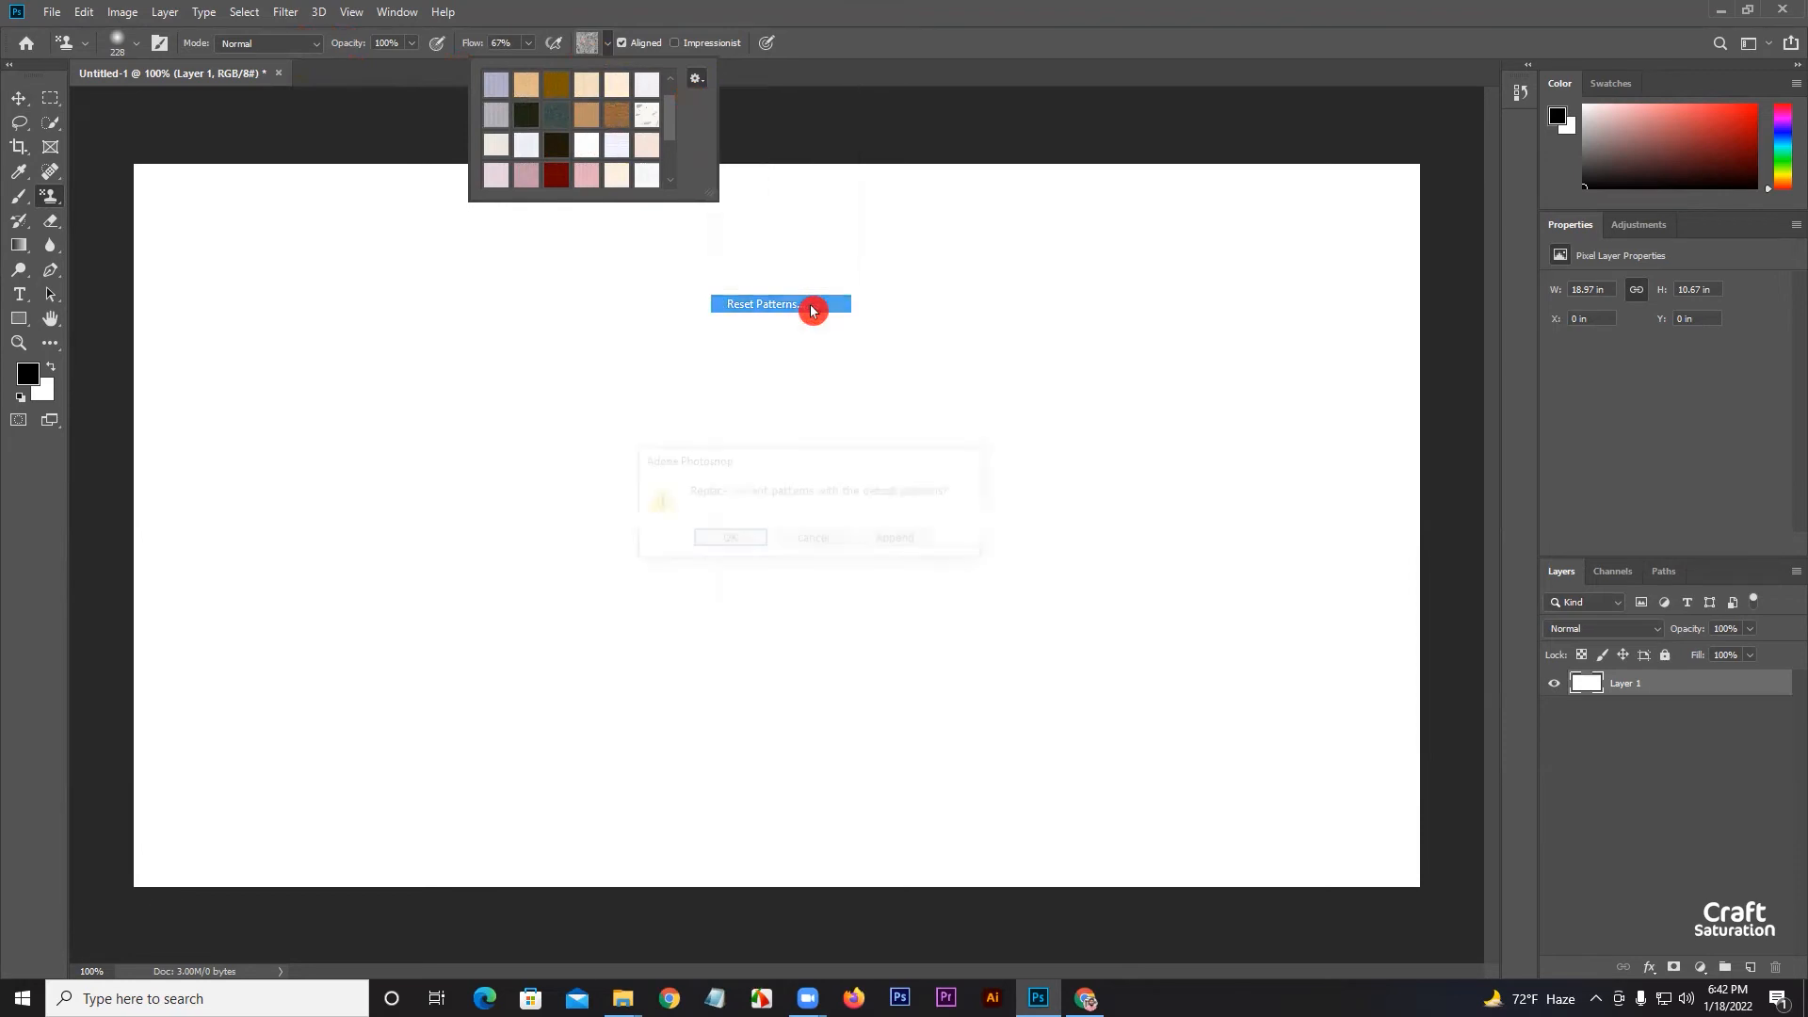
pyautogui.click(738, 543)
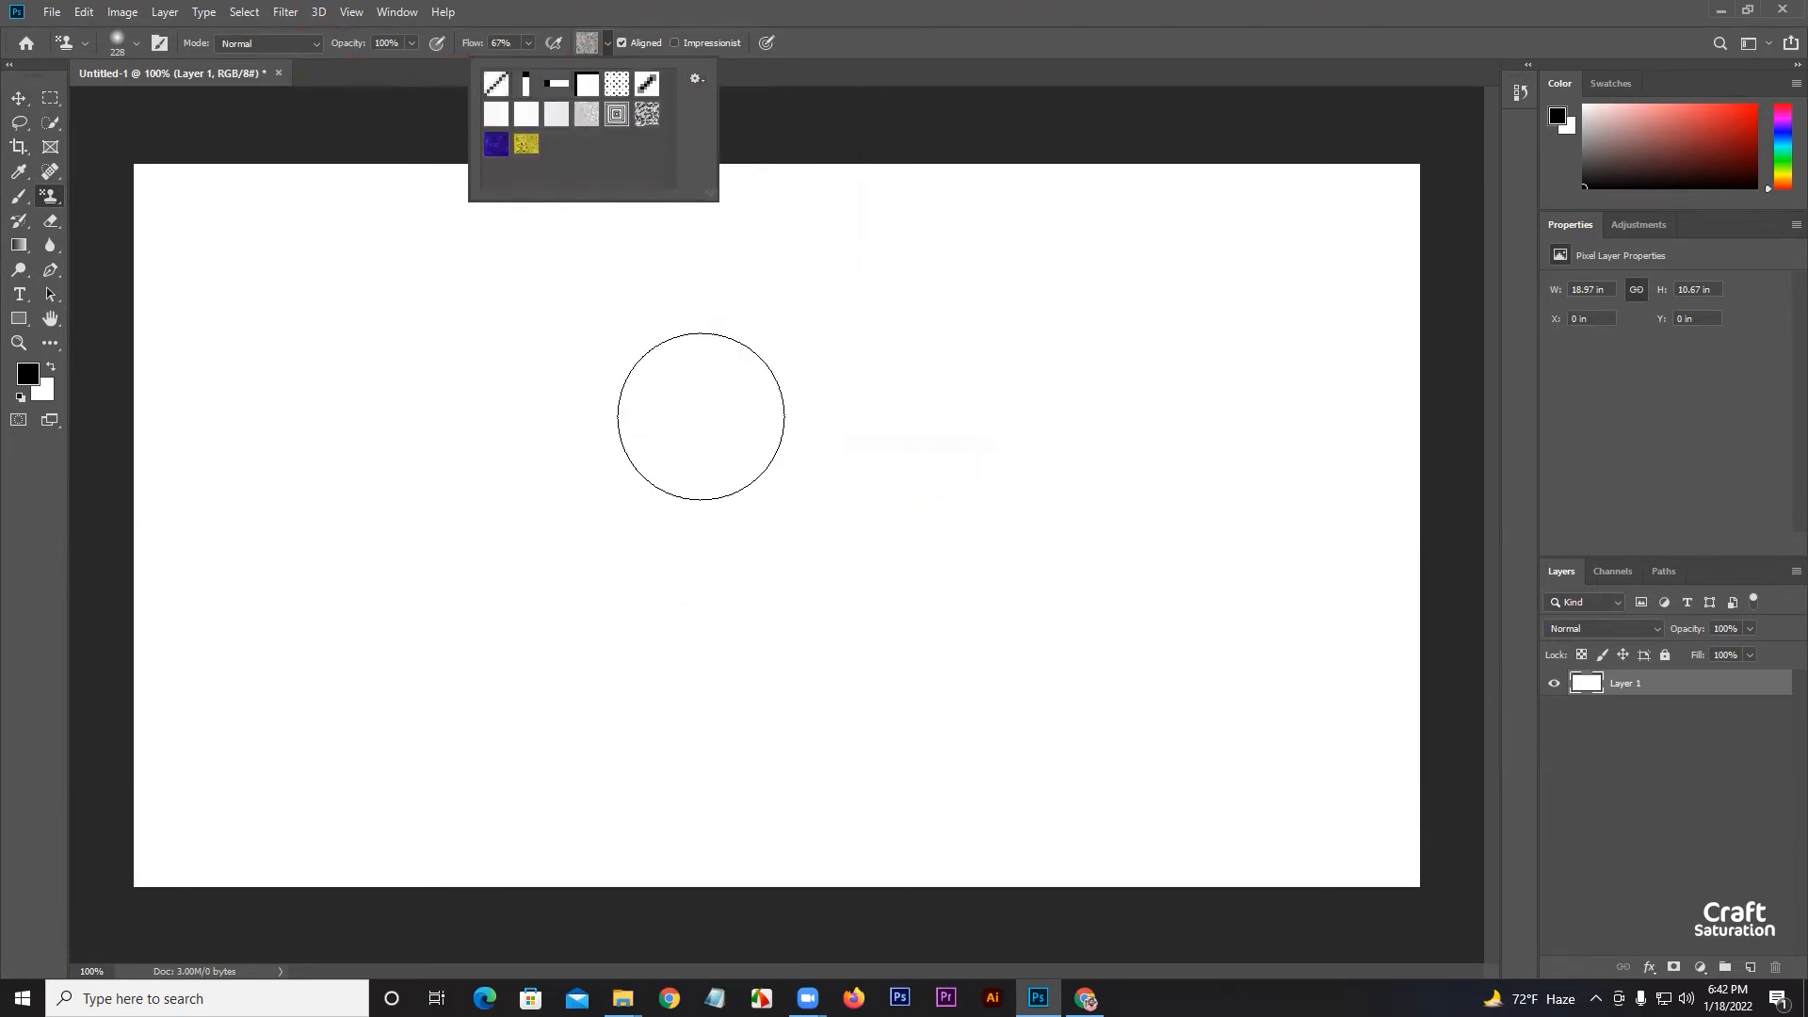
# Choose the black dot pattern, paint it over the upper part of the canvas, and refill the layer with white
pyautogui.click(616, 113)
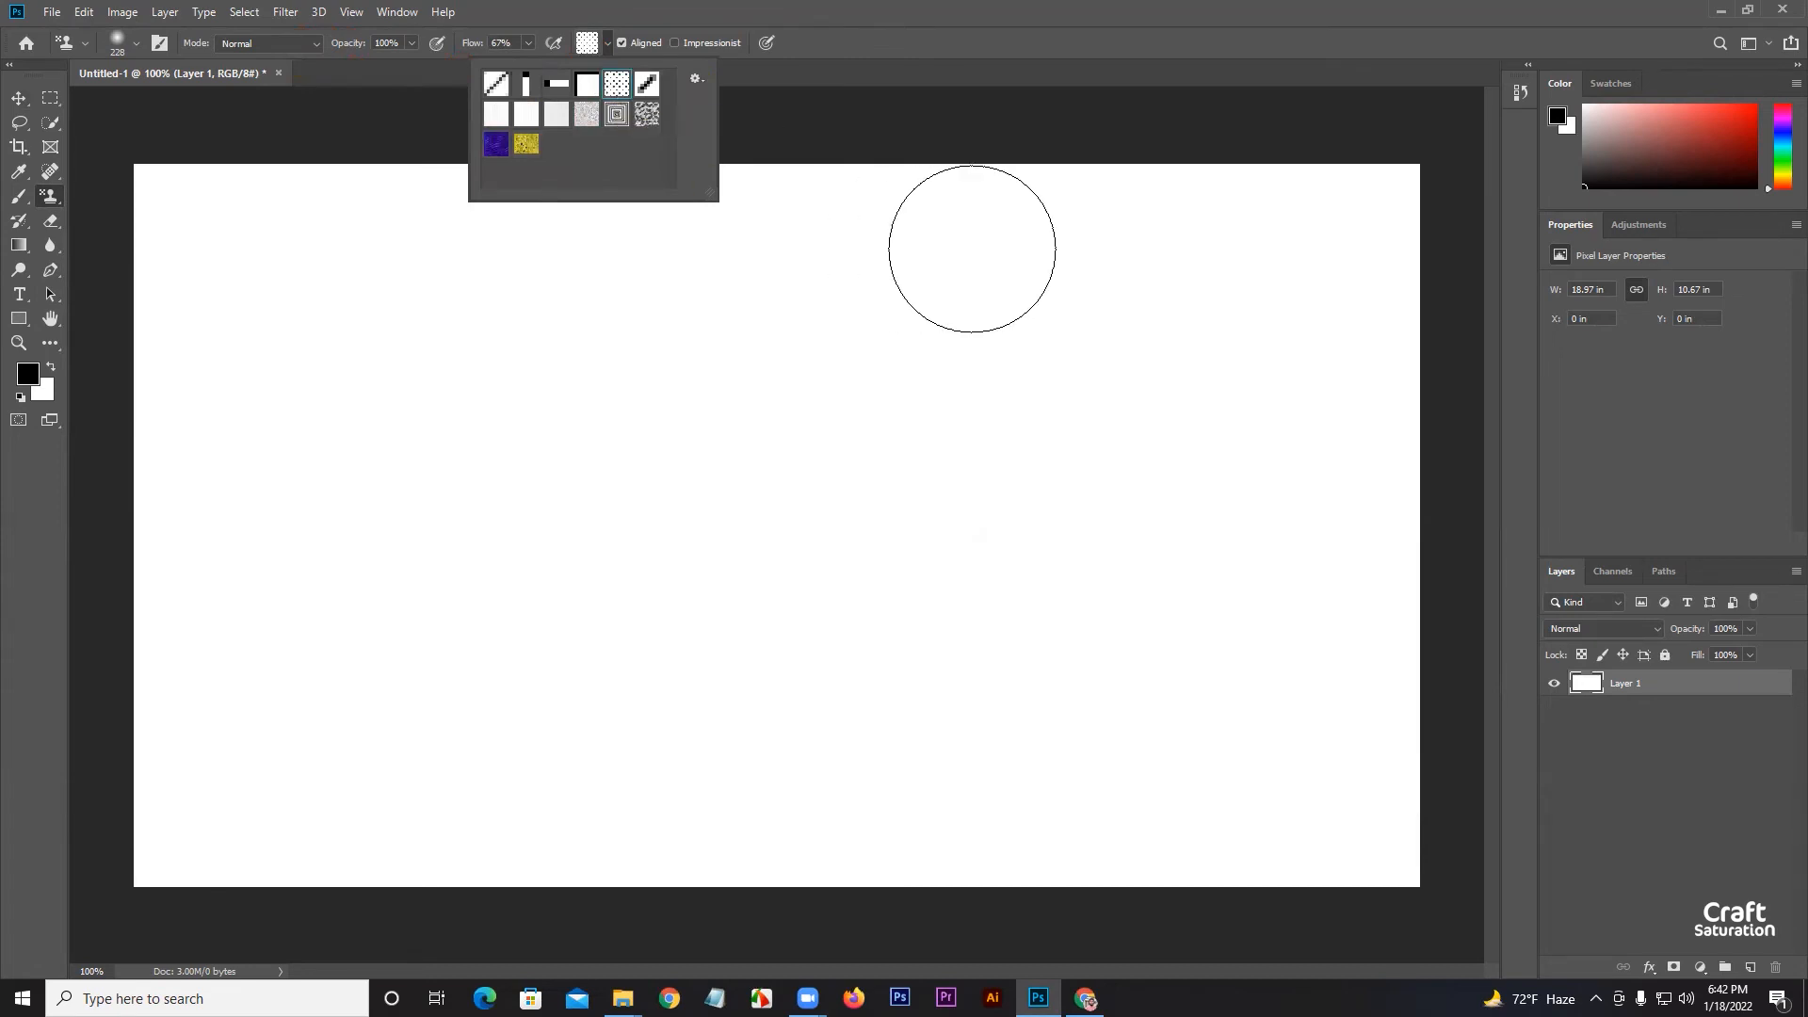
pyautogui.moveTo(969, 250); pyautogui.dragTo(343, 251)
pyautogui.moveTo(1291, 251)
pyautogui.mouseDown()
pyautogui.moveTo(375, 189)
pyautogui.moveTo(145, 201)
pyautogui.moveTo(1344, 311)
pyautogui.moveTo(512, 375)
pyautogui.mouseUp()
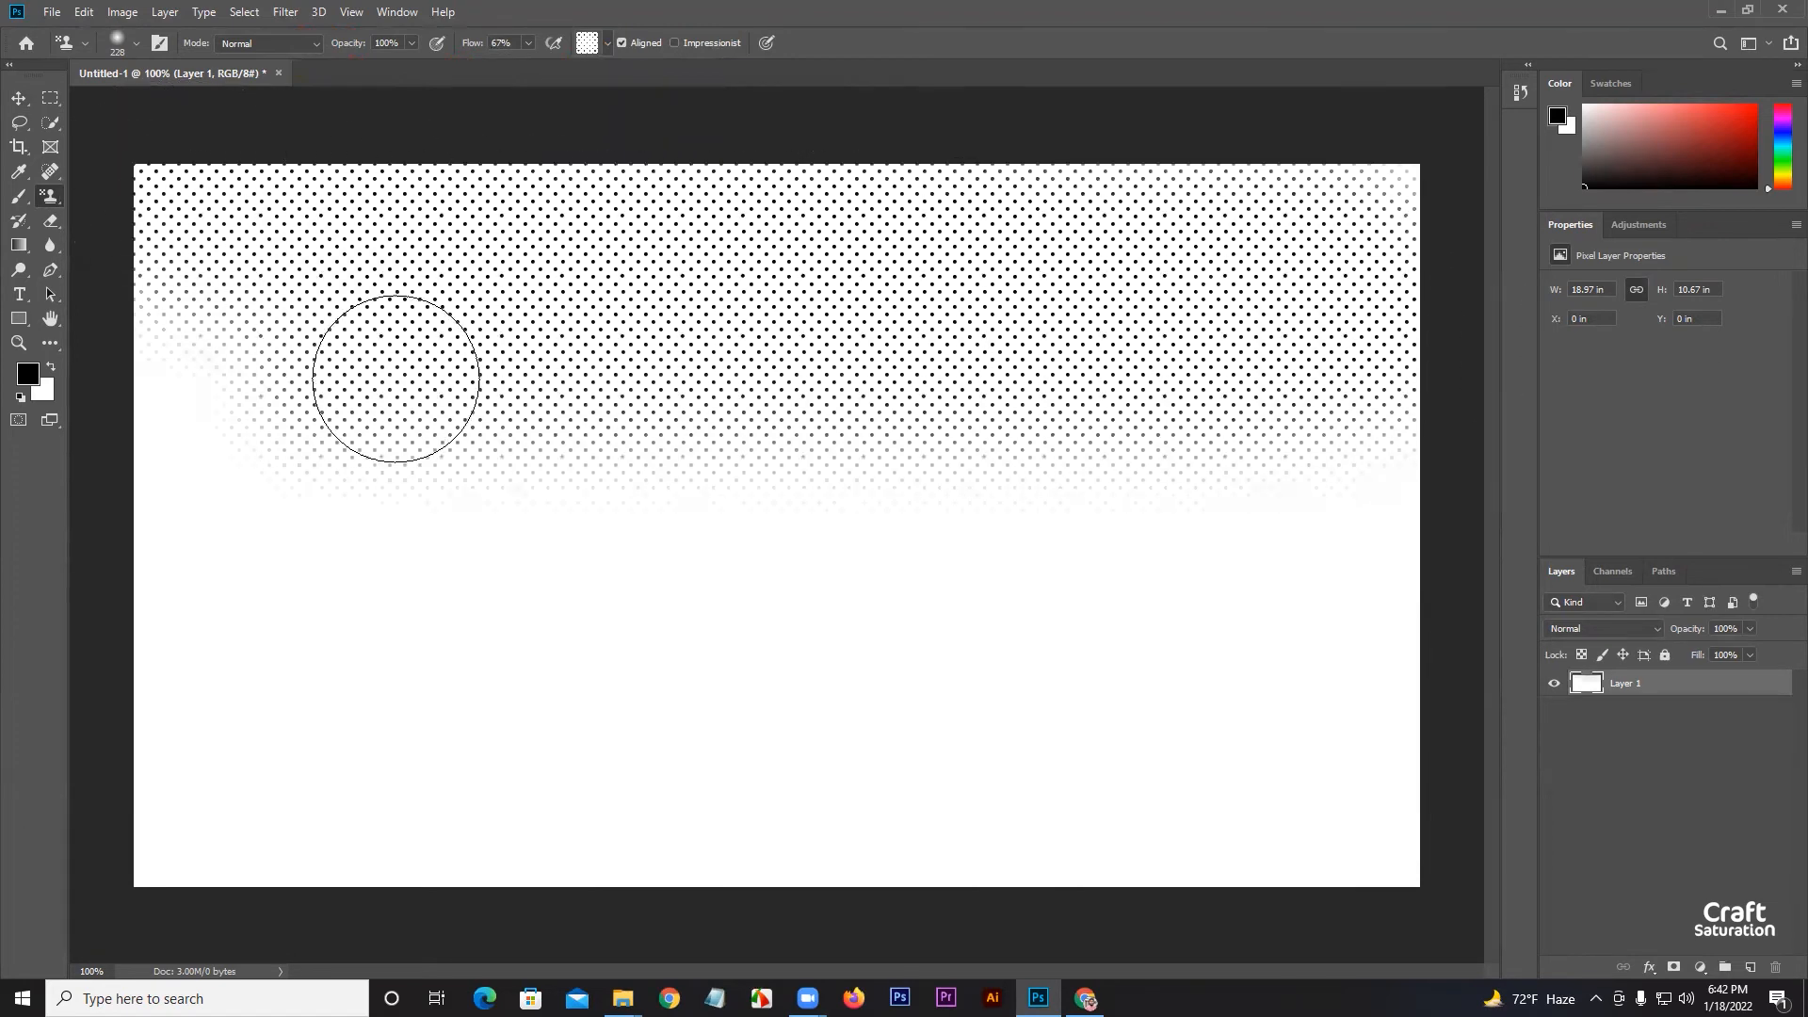
pyautogui.hotkey('ctrl', 'BackSpace')
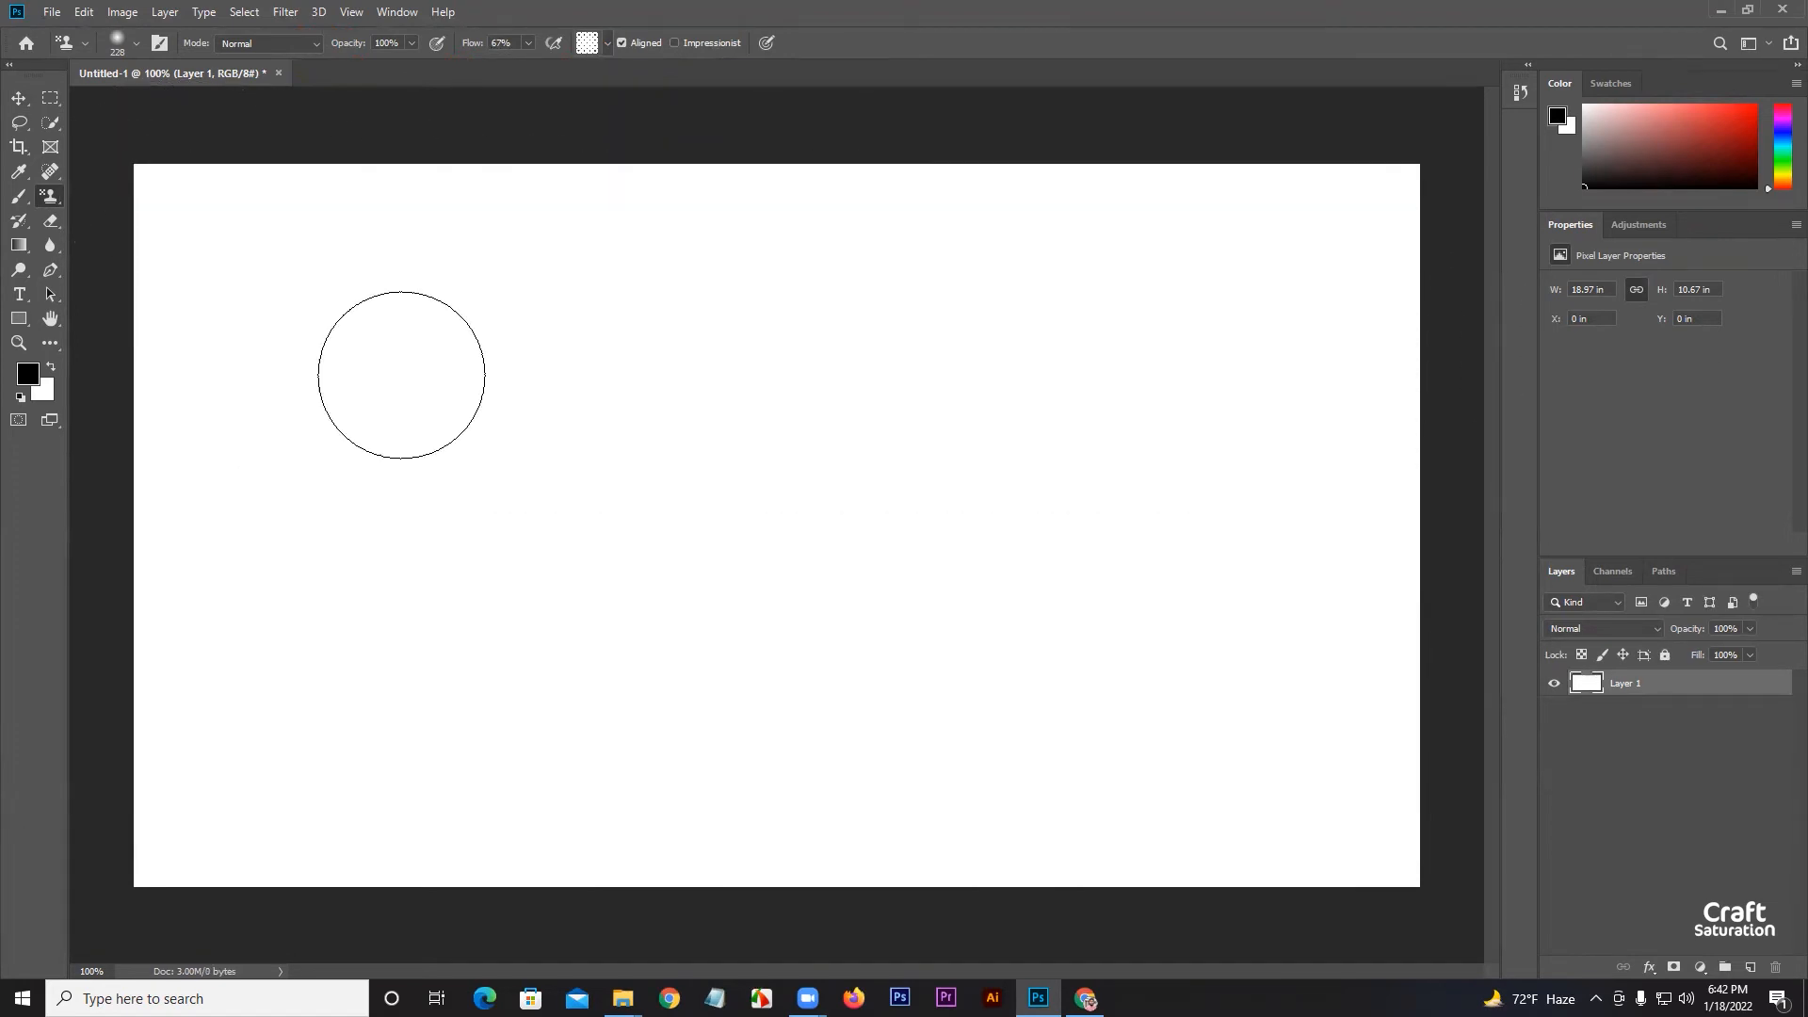
# Create a new document 10 pixels wide and 10 pixels high with a white background
pyautogui.click(52, 12)
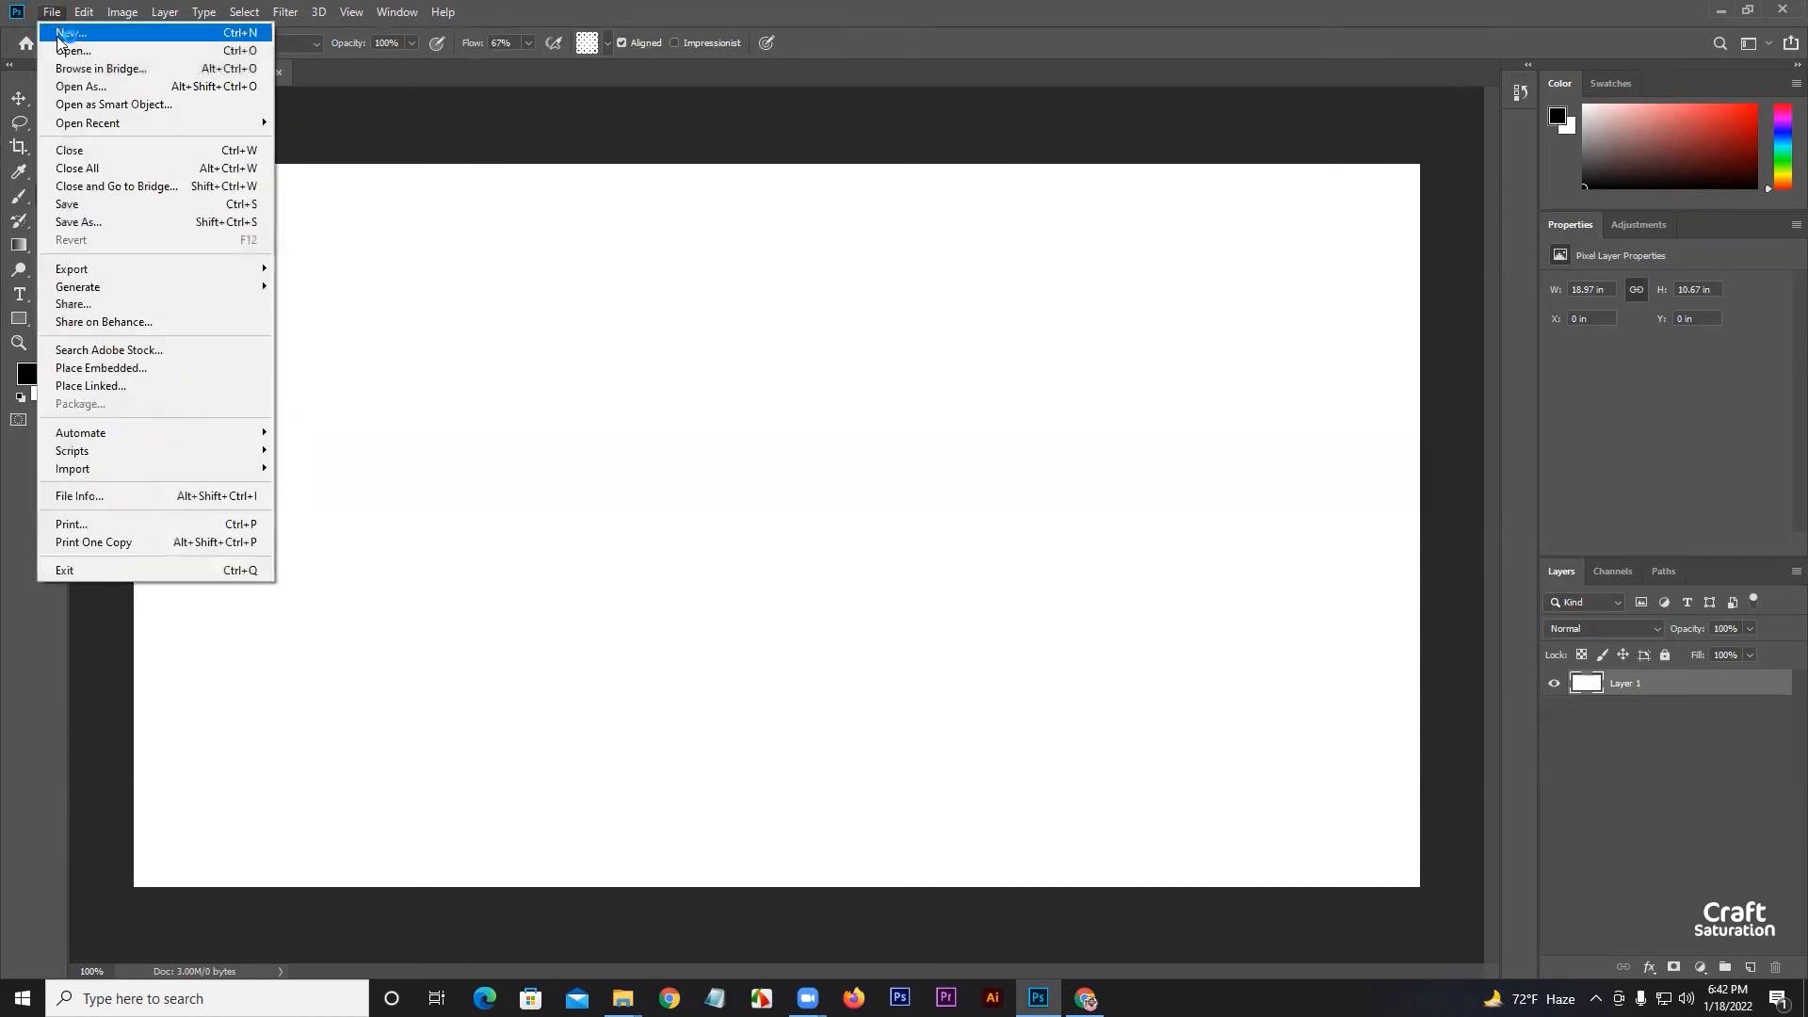
pyautogui.click(56, 33)
pyautogui.click(1262, 405)
pyautogui.click(1281, 426)
pyautogui.doubleClick(1196, 408)
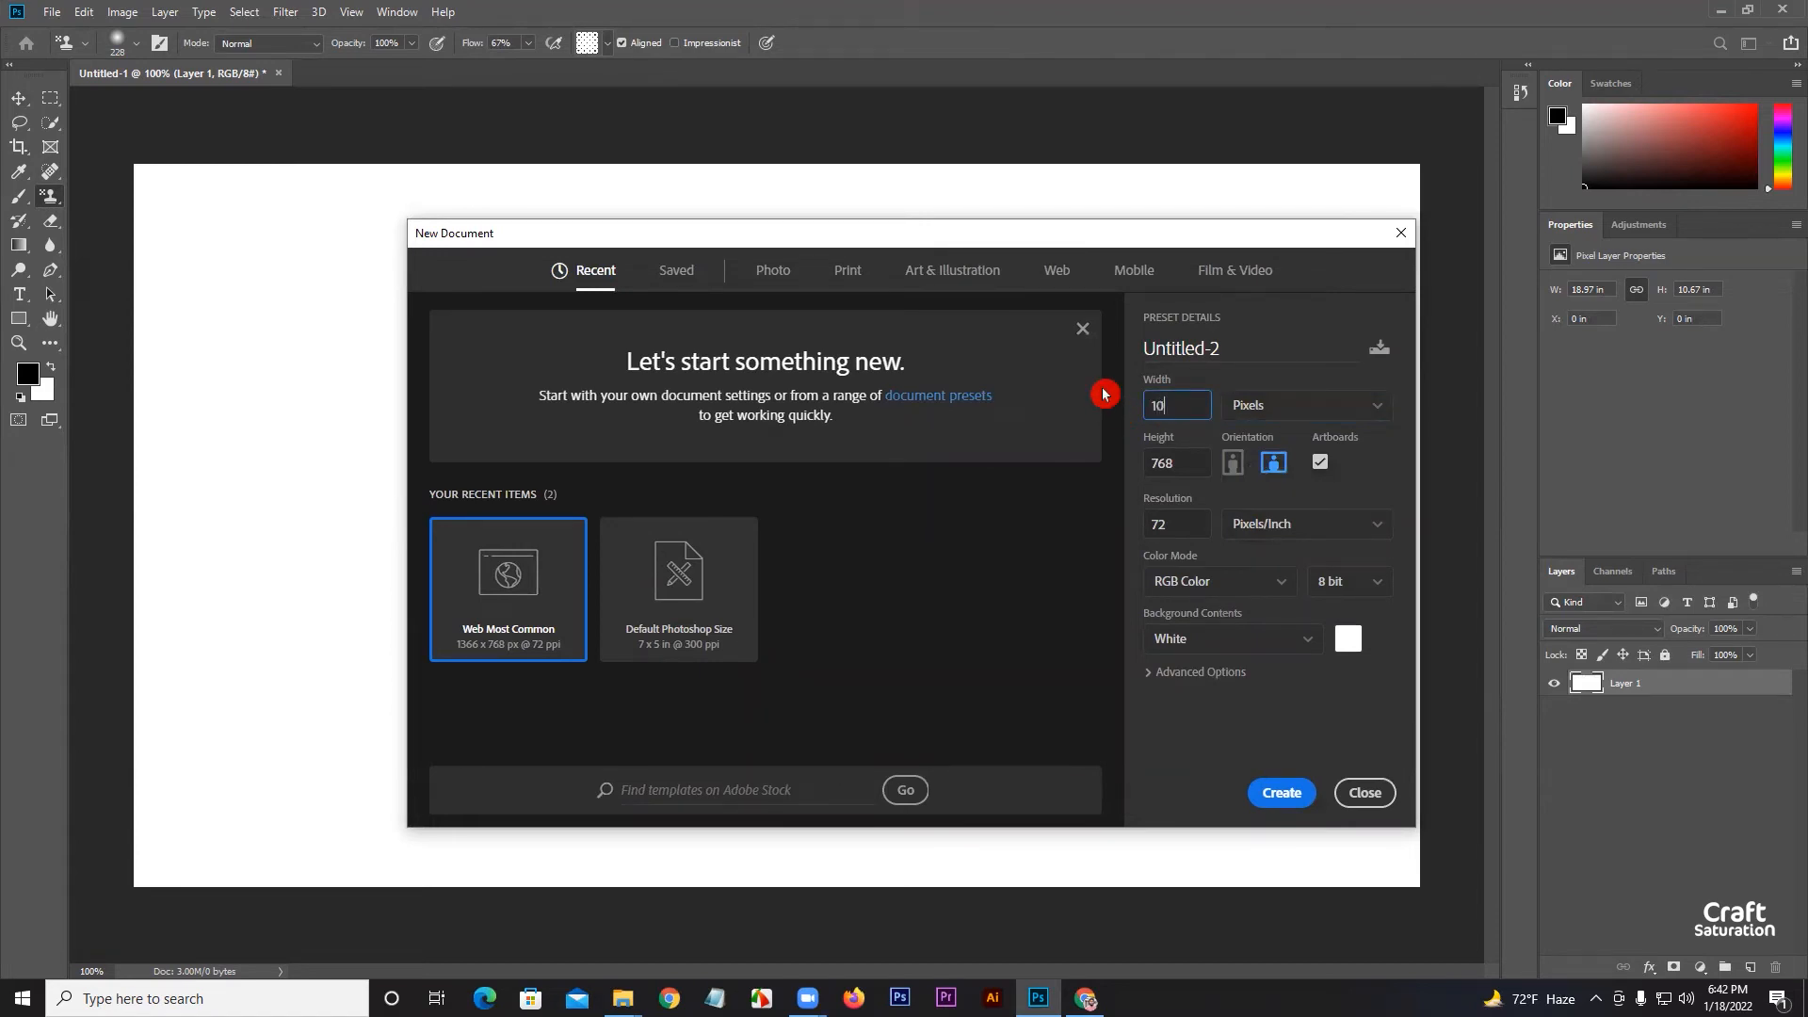
pyautogui.doubleClick(1185, 463)
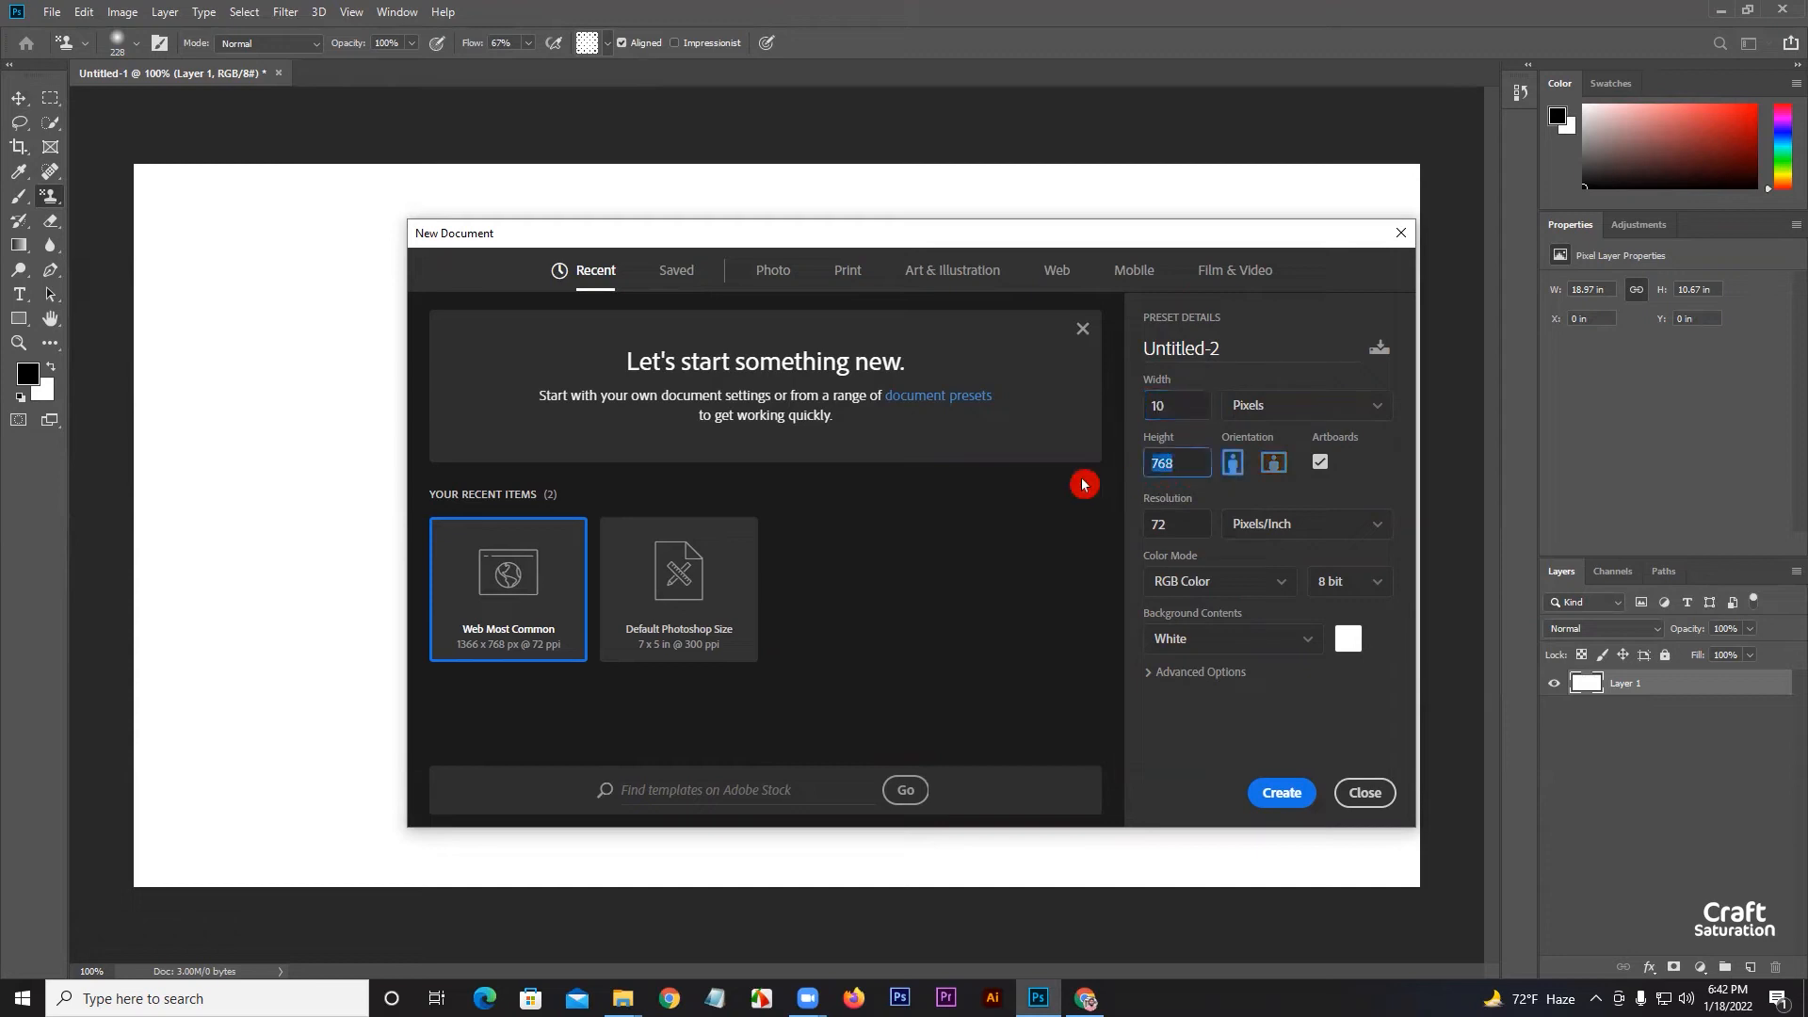
pyautogui.click(1282, 792)
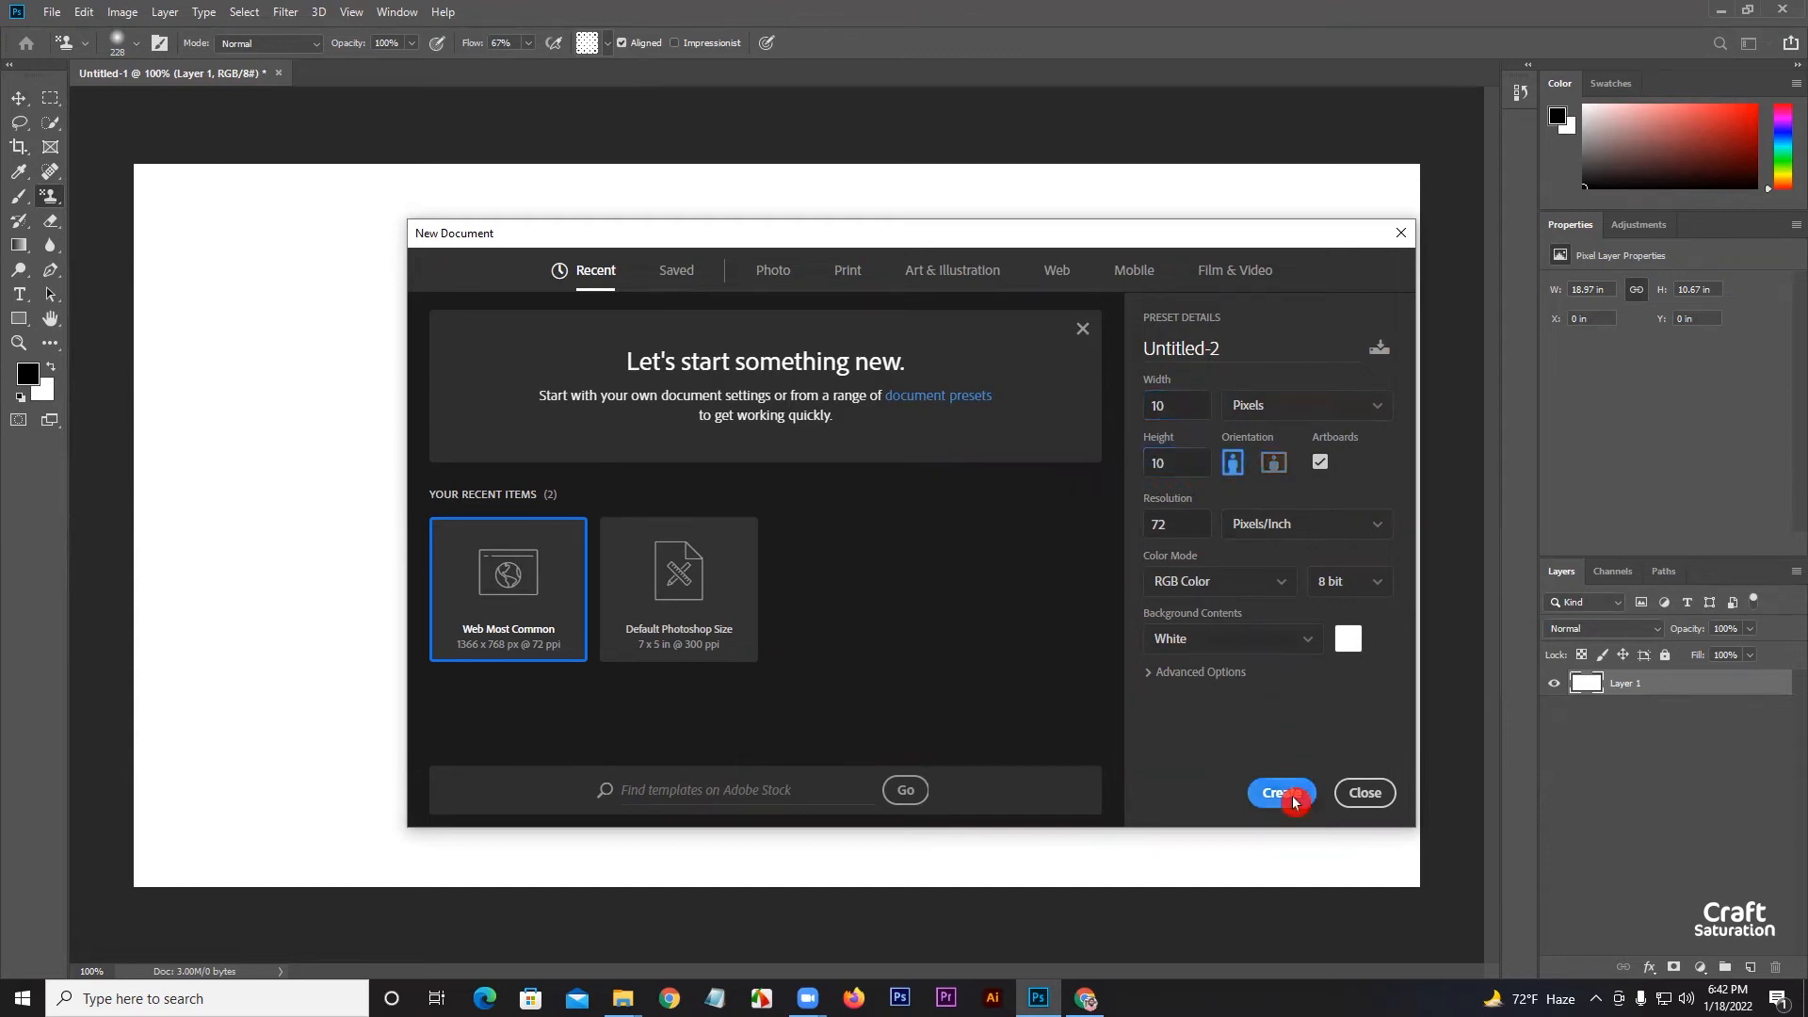
# Ungroup Artboard 1 in the new document so that only its layer remains
pyautogui.scroll(8, 771, 472)
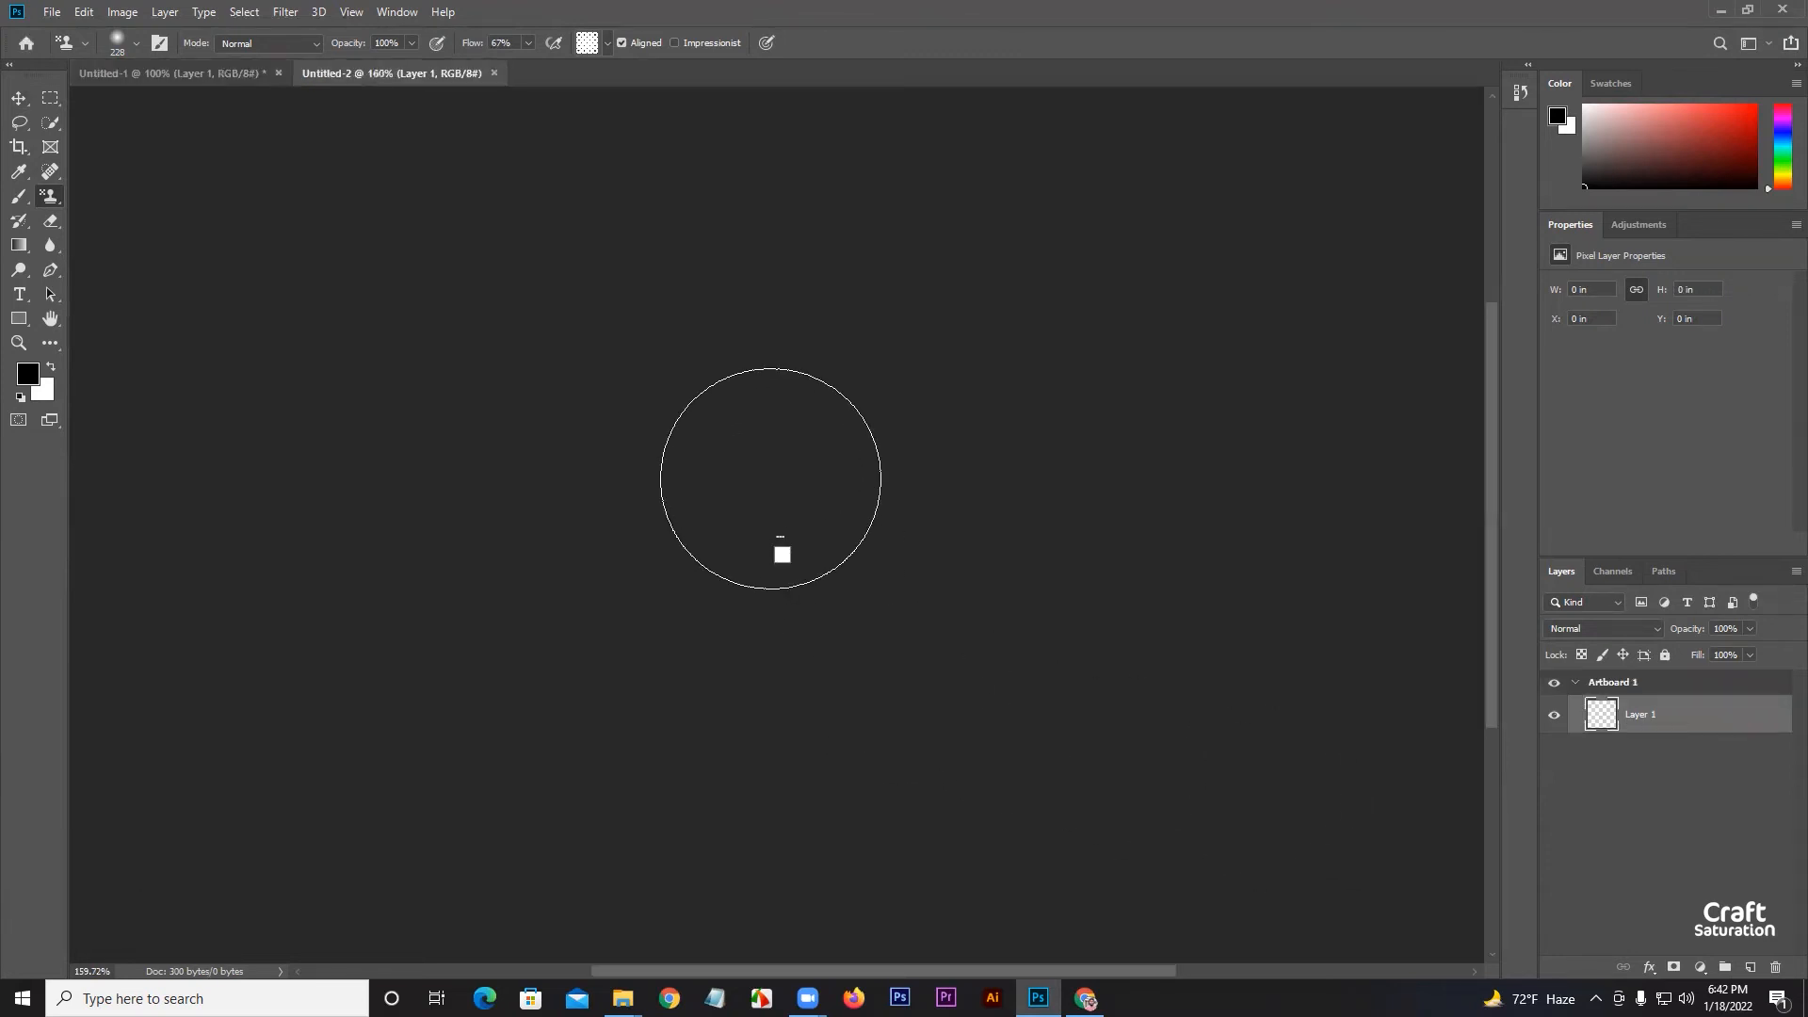
pyautogui.scroll(5, 749, 493)
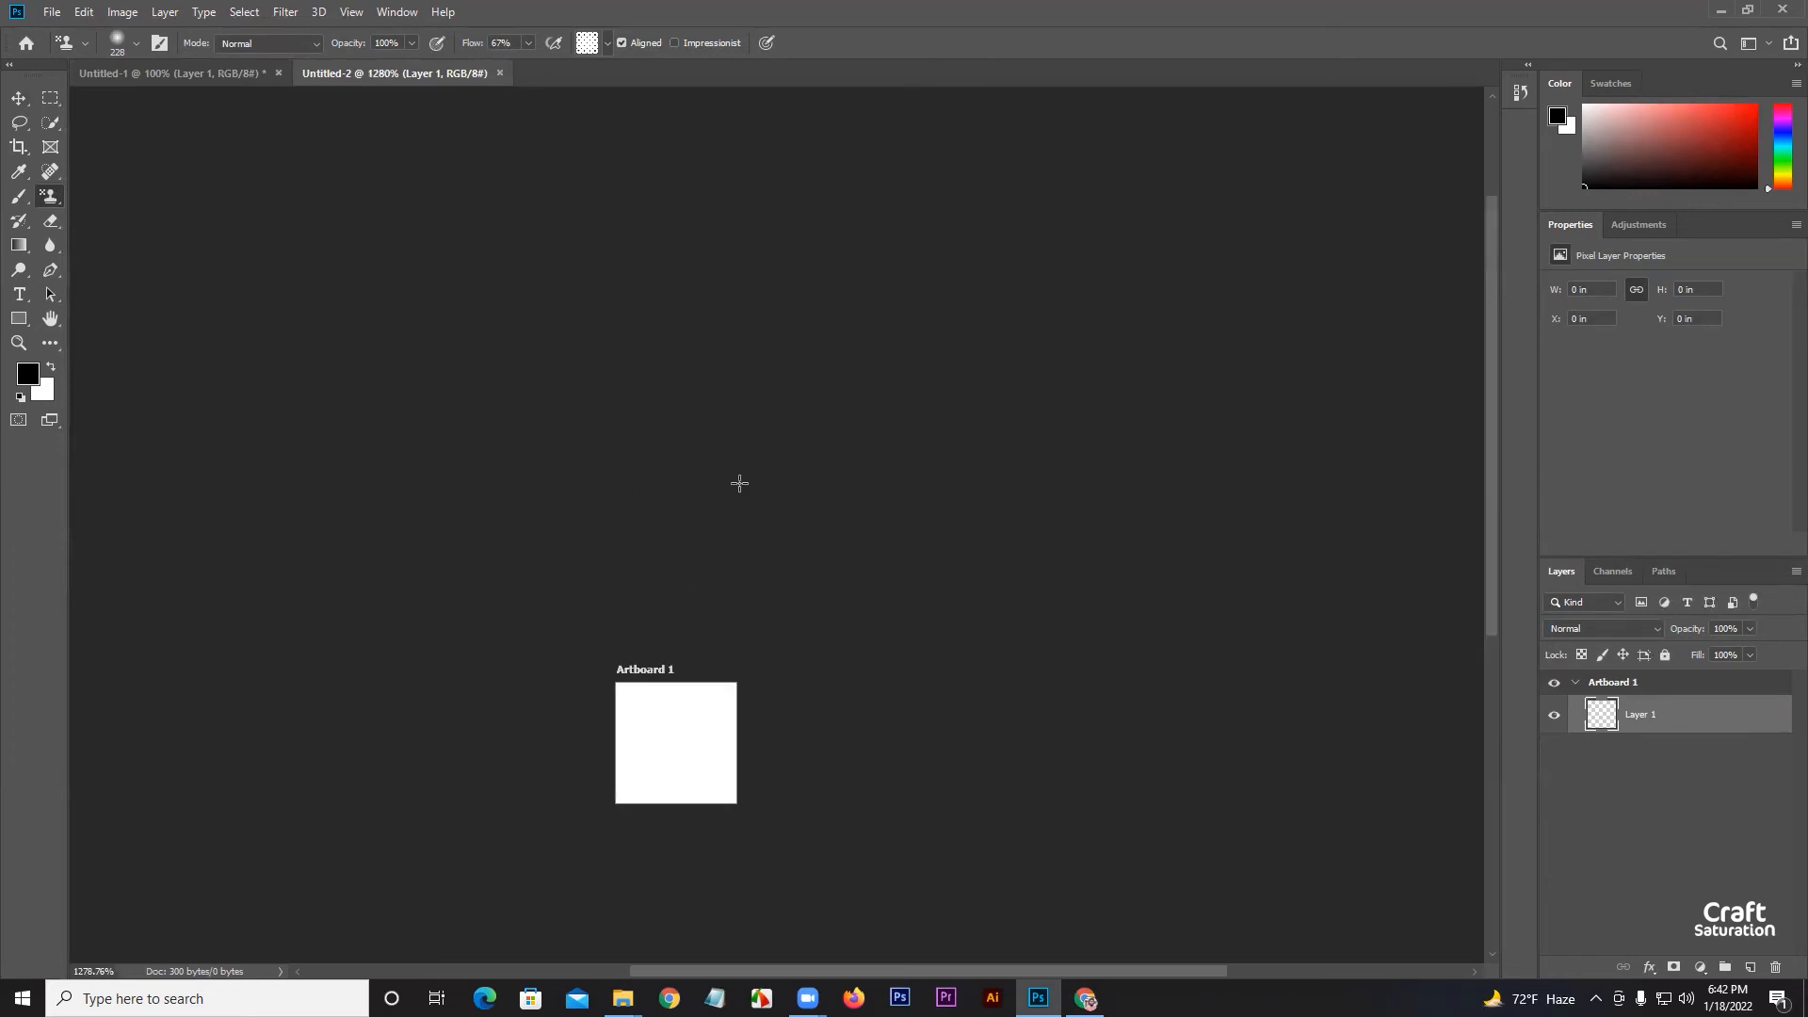
pyautogui.scroll(-2, 640, 716)
pyautogui.scroll(5, 646, 698)
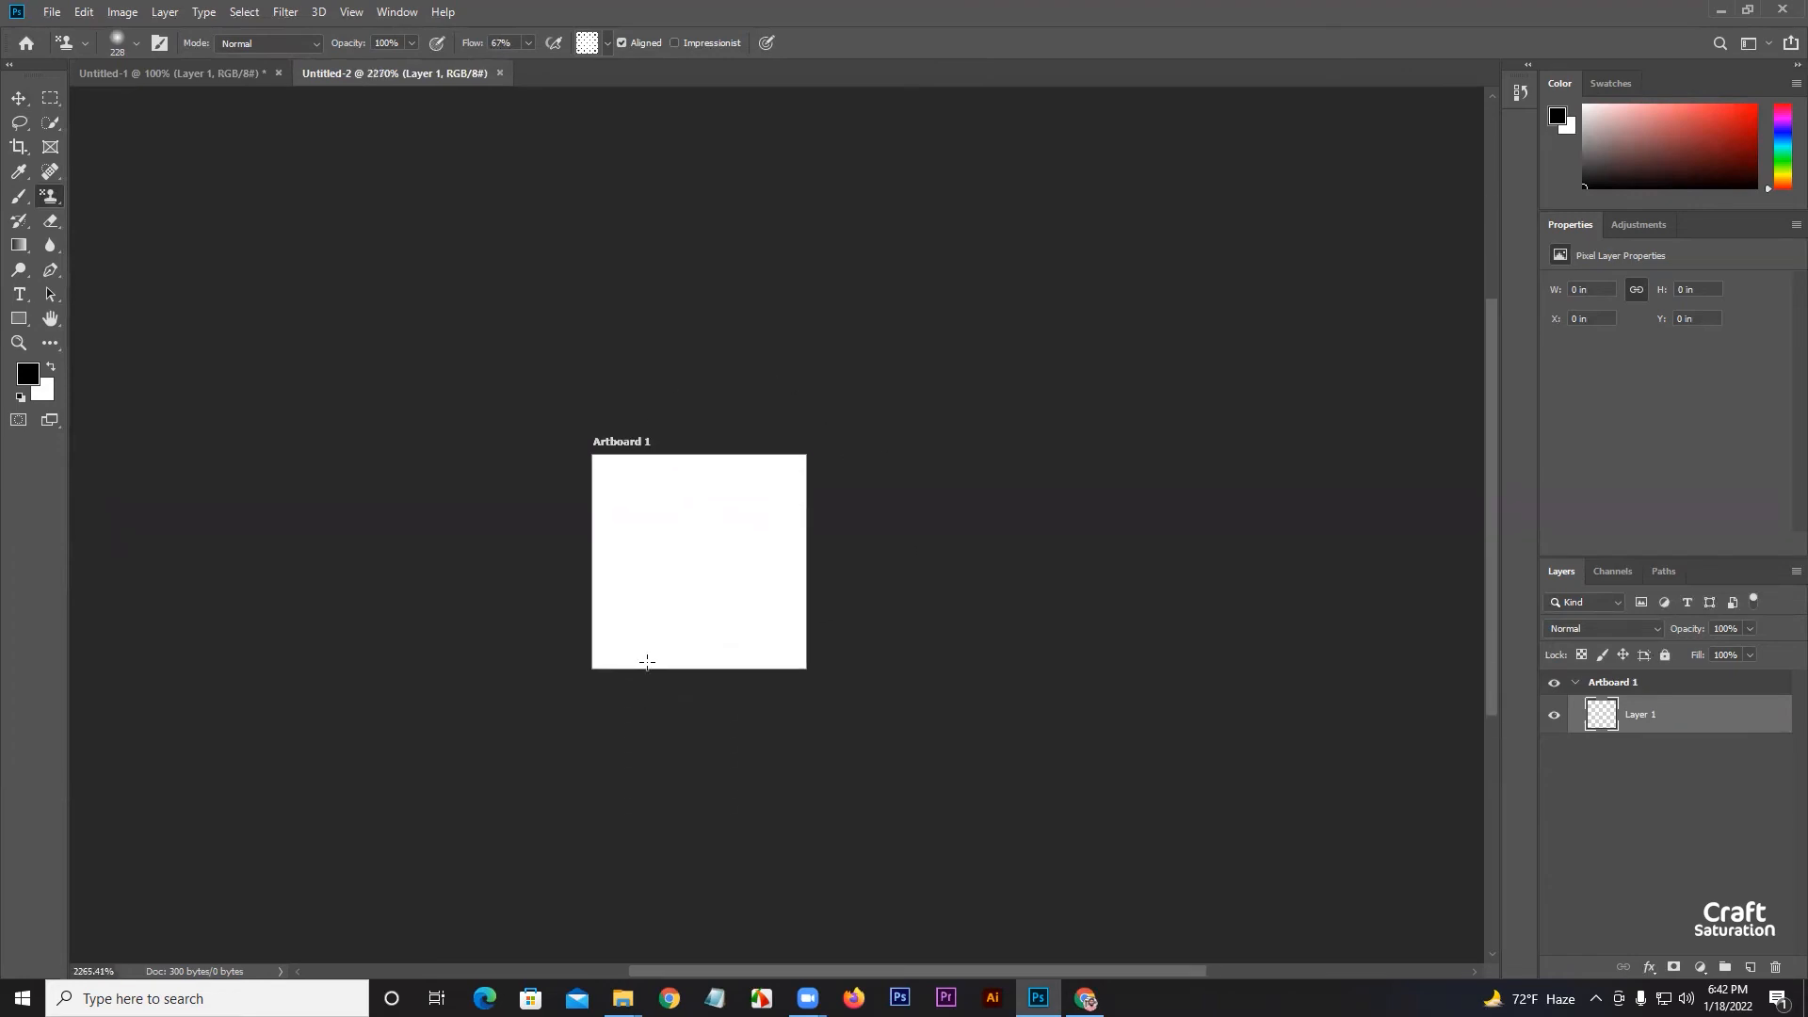
pyautogui.scroll(2, 712, 494)
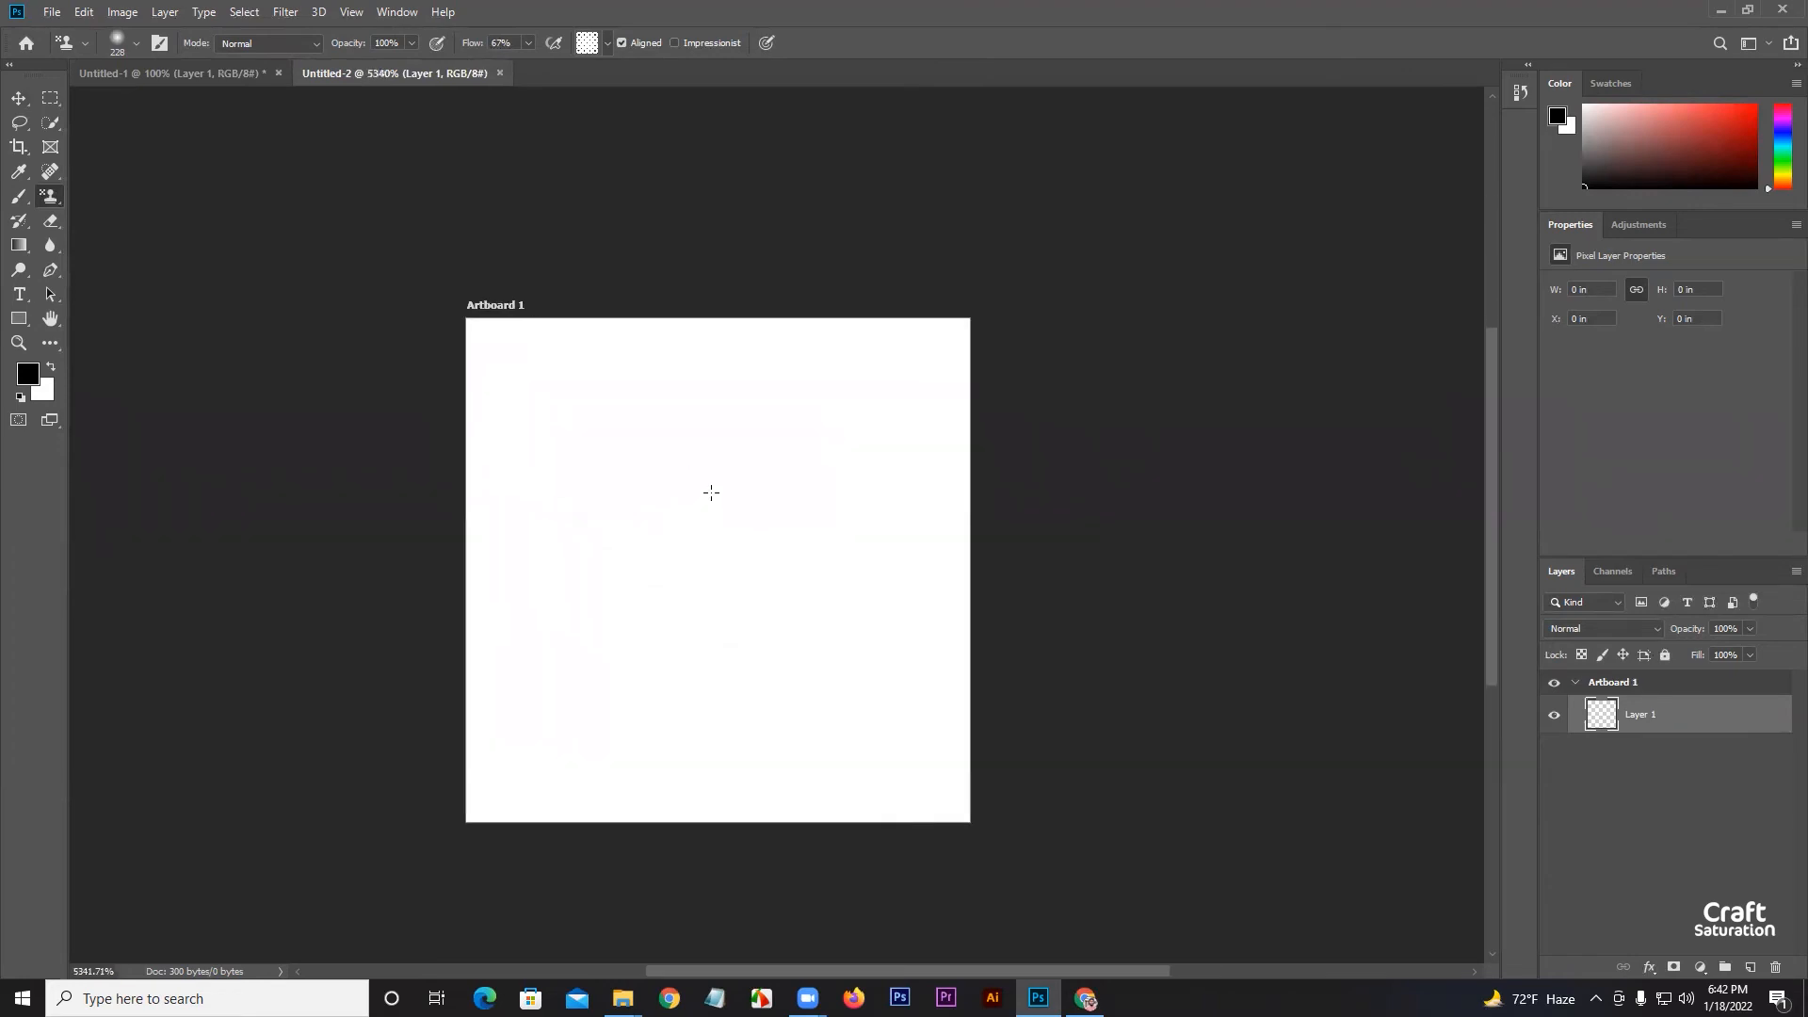
pyautogui.rightClick(1633, 686)
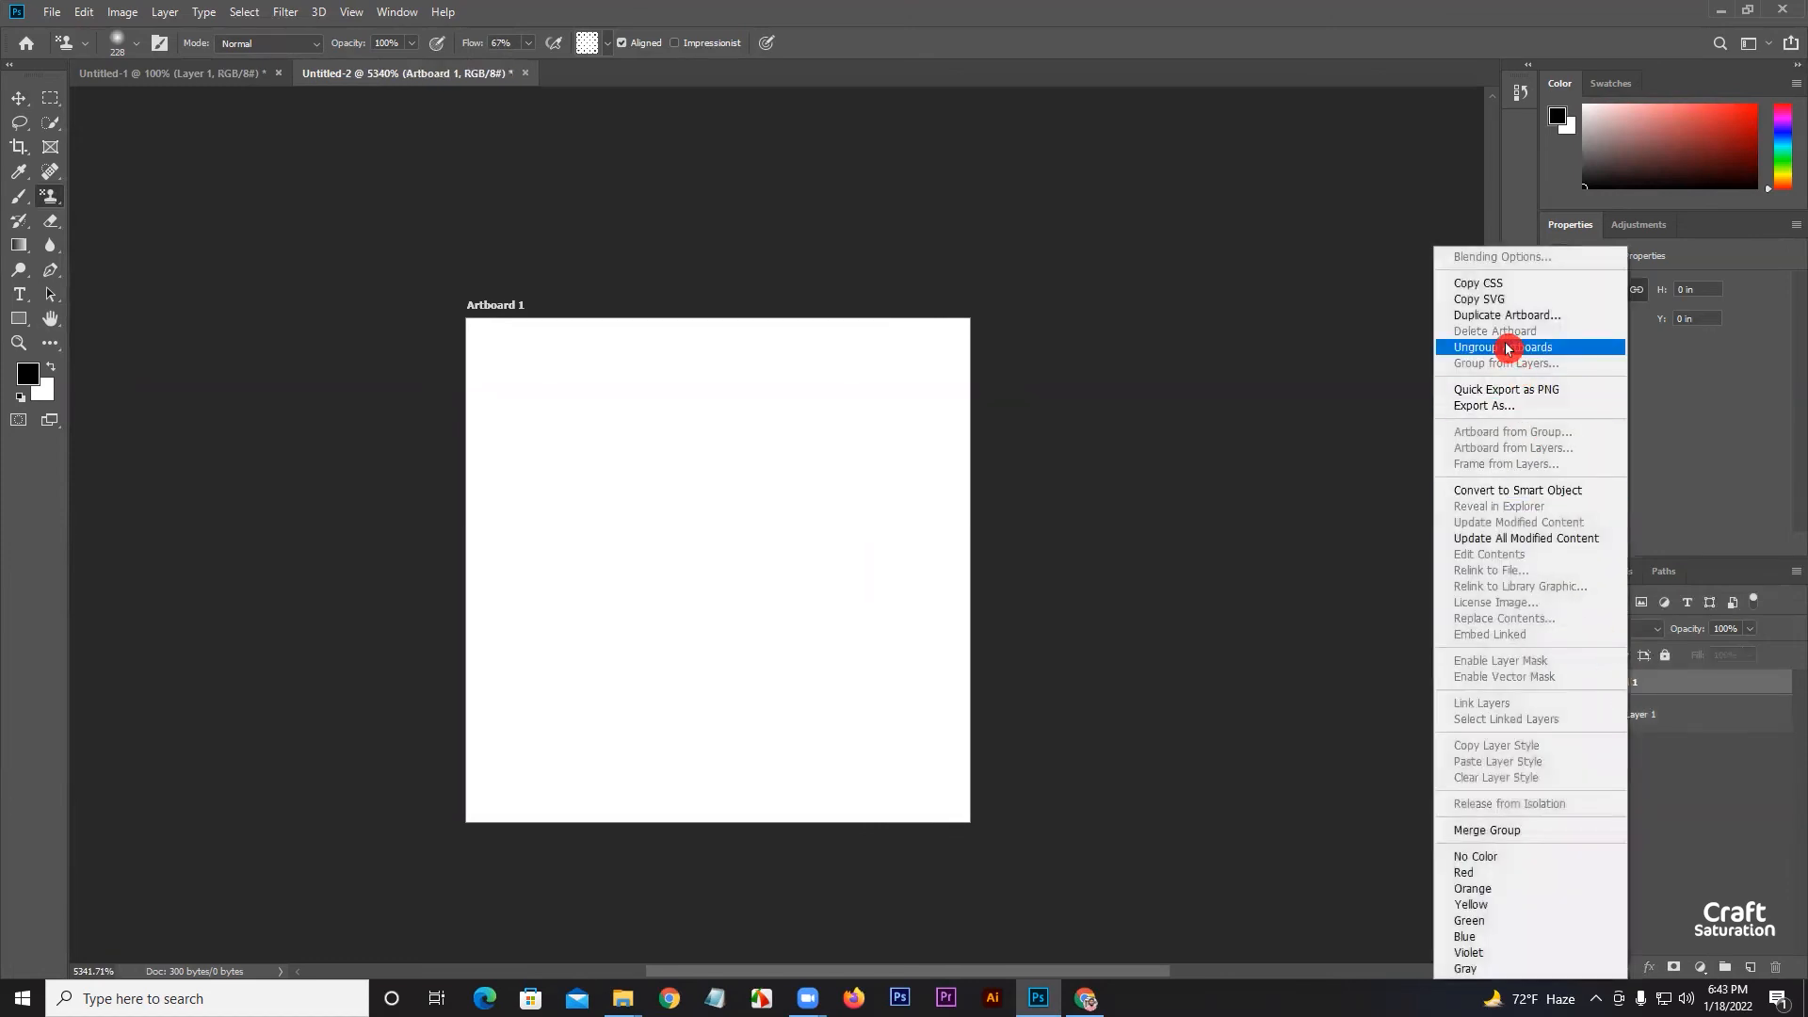
pyautogui.click(1508, 348)
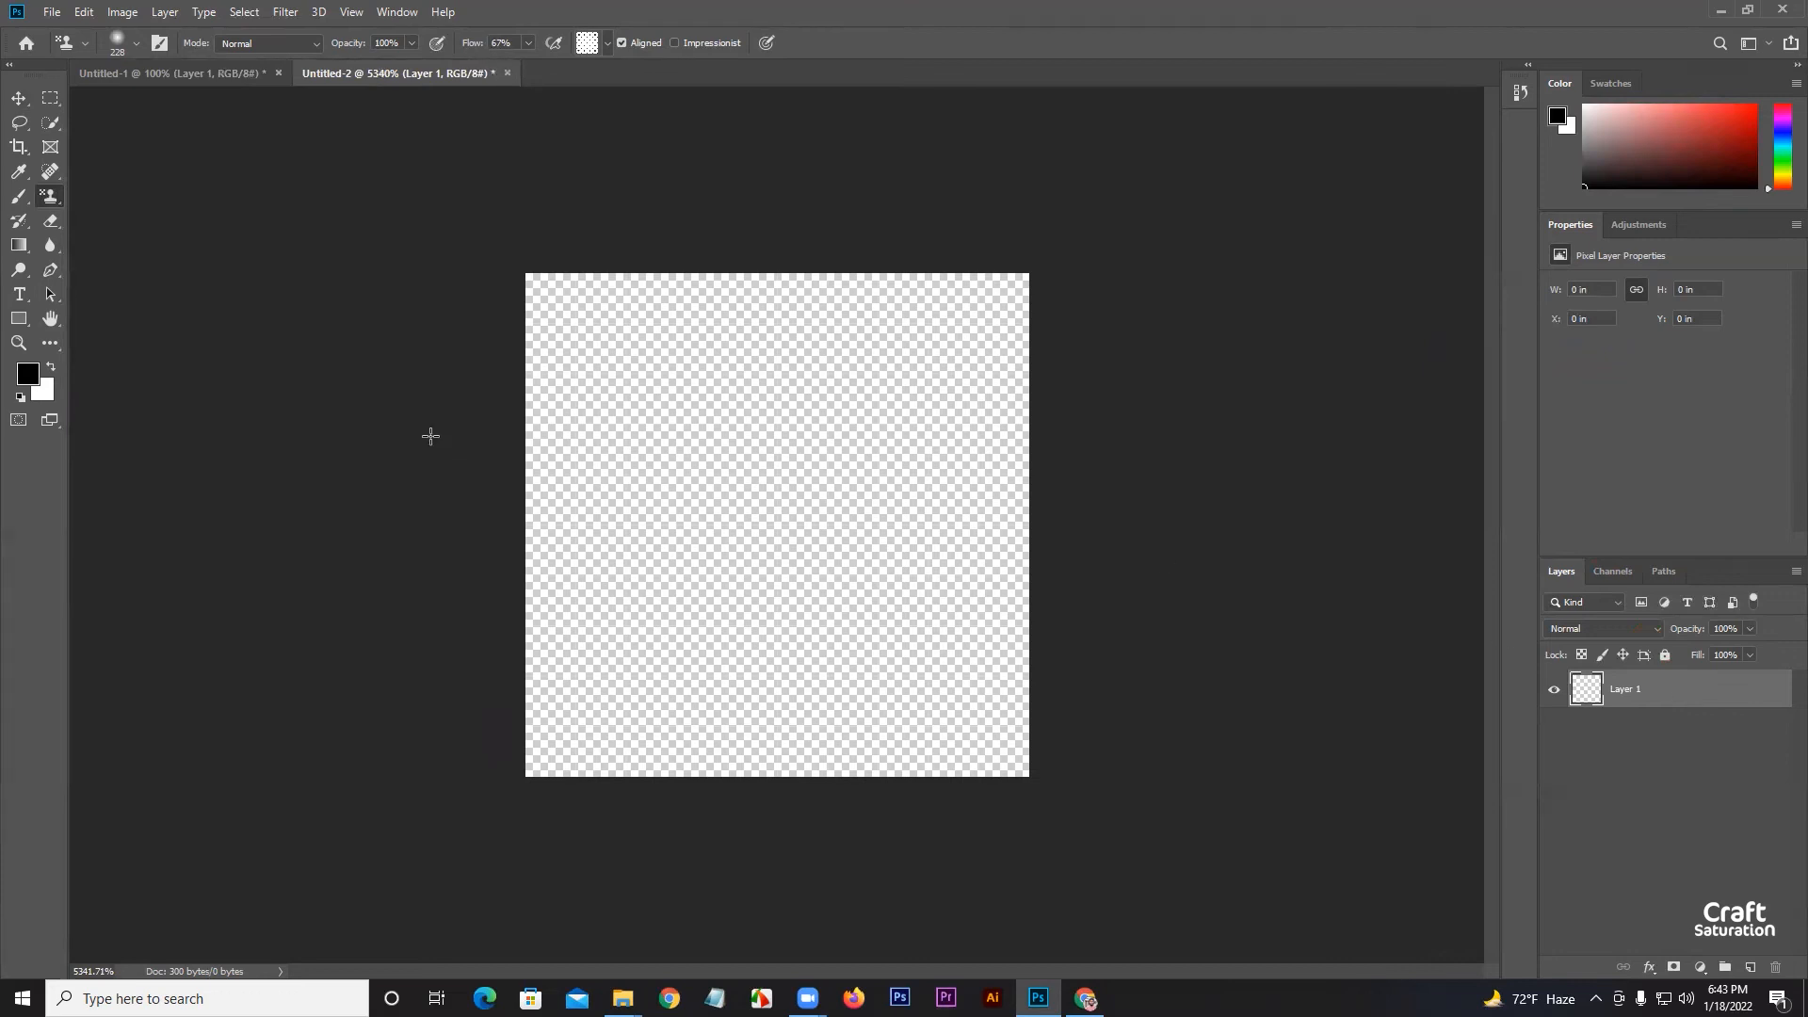
# Select a full-width strip two pixels high along the canvas's upper edge, fill it with red (ff0000), and deselect
pyautogui.click(50, 97)
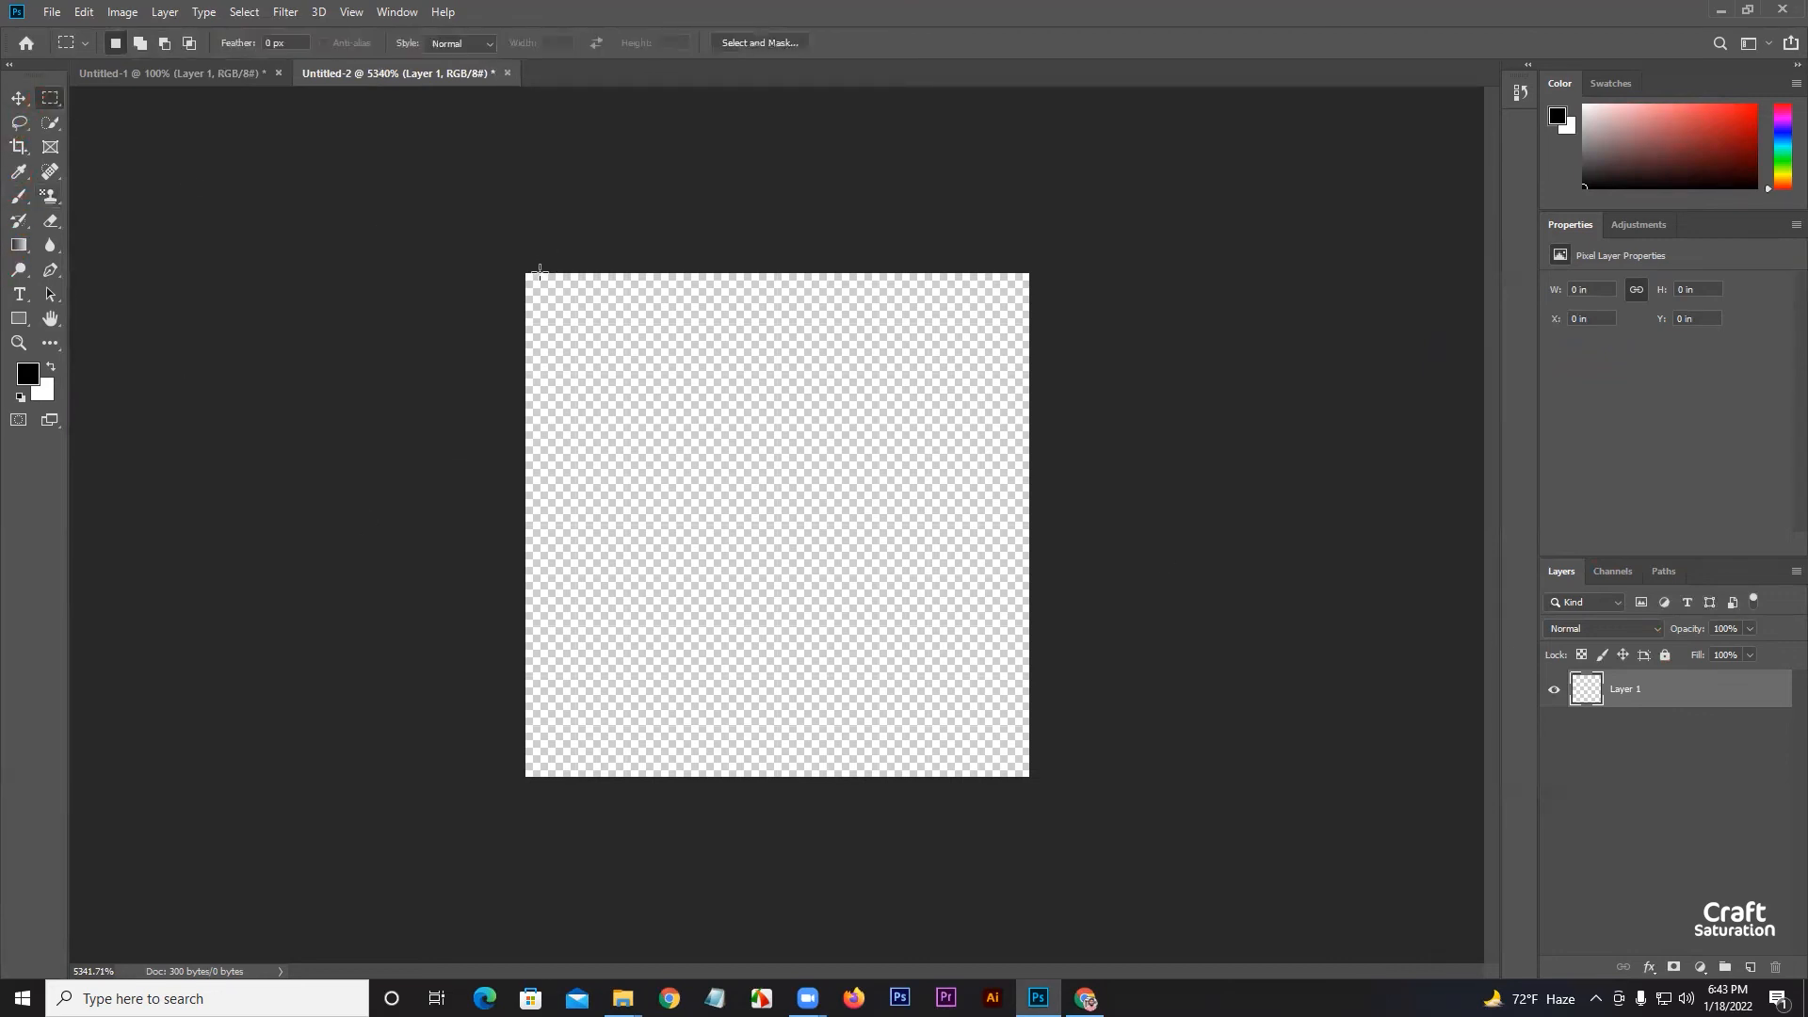
pyautogui.moveTo(528, 274); pyautogui.dragTo(1039, 355)
pyautogui.click(23, 374)
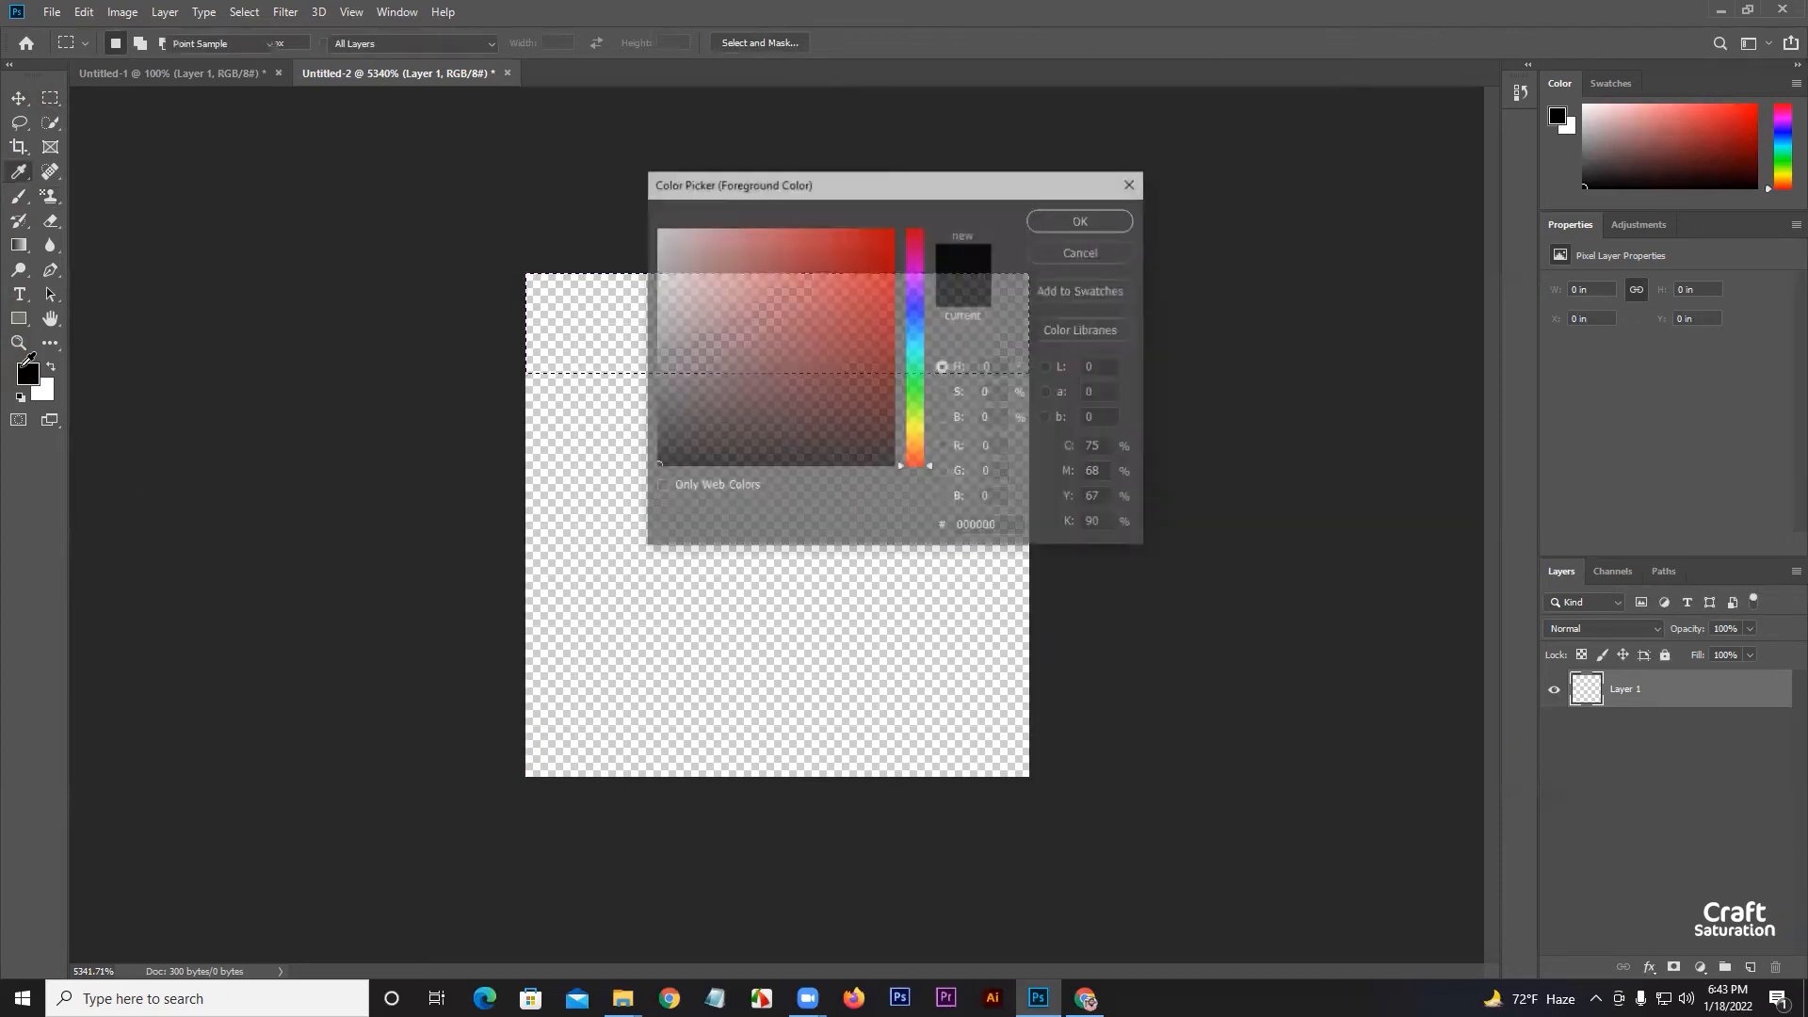
pyautogui.write('ff0000')
pyautogui.click(1063, 223)
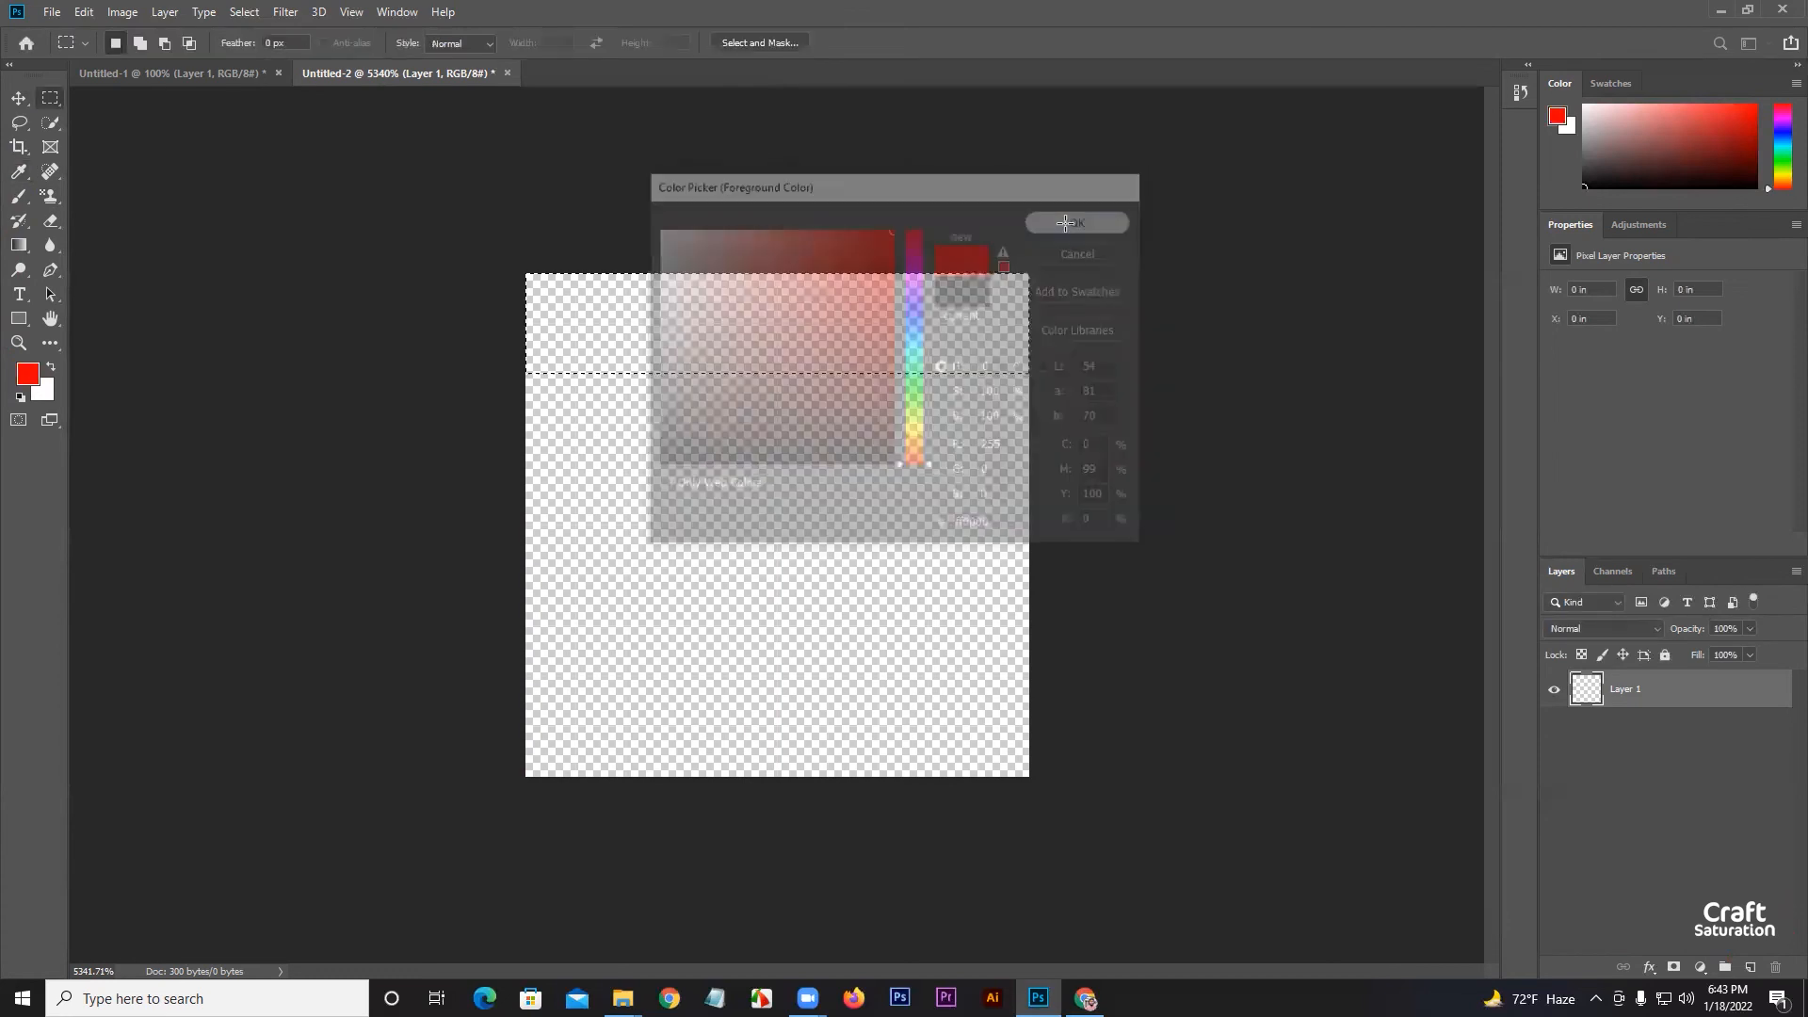
pyautogui.hotkey('alt', 'BackSpace')
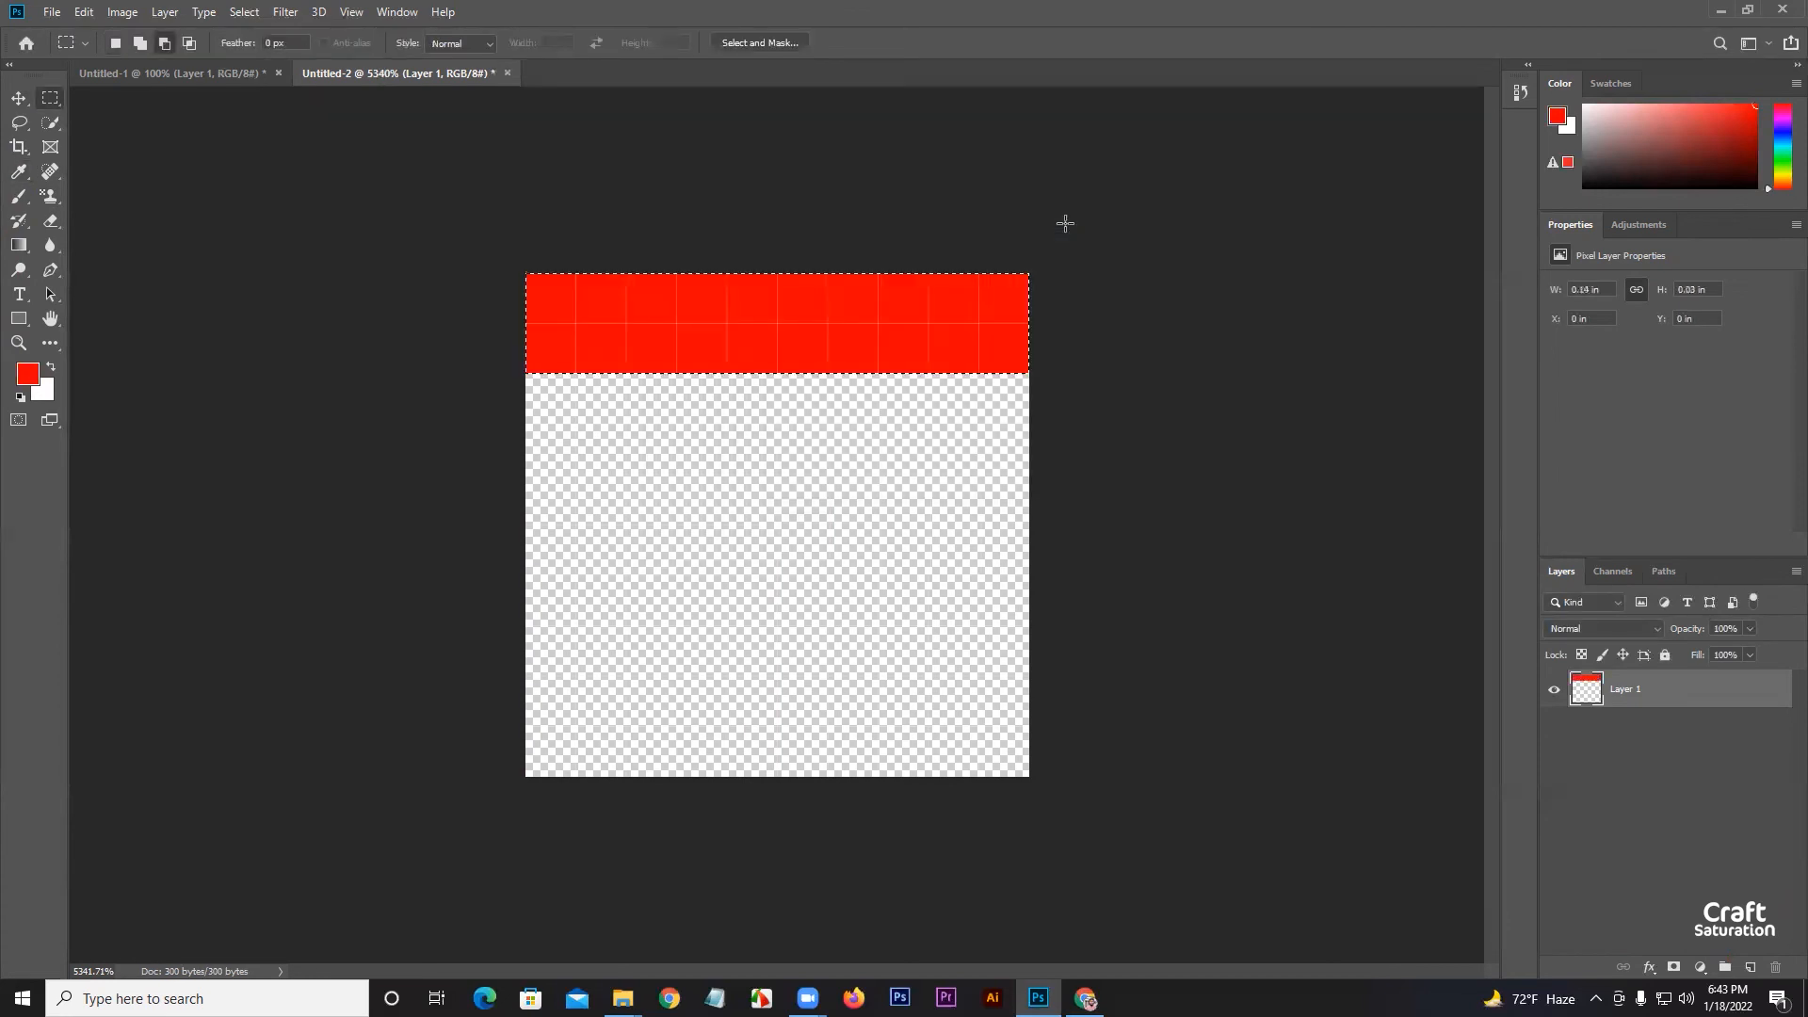
pyautogui.hotkey('ctrl', 'd')
# Fill the two-pixel-high strip directly below the red one with blue (000cff) and clear the selection
pyautogui.moveTo(526, 374); pyautogui.dragTo(1029, 474)
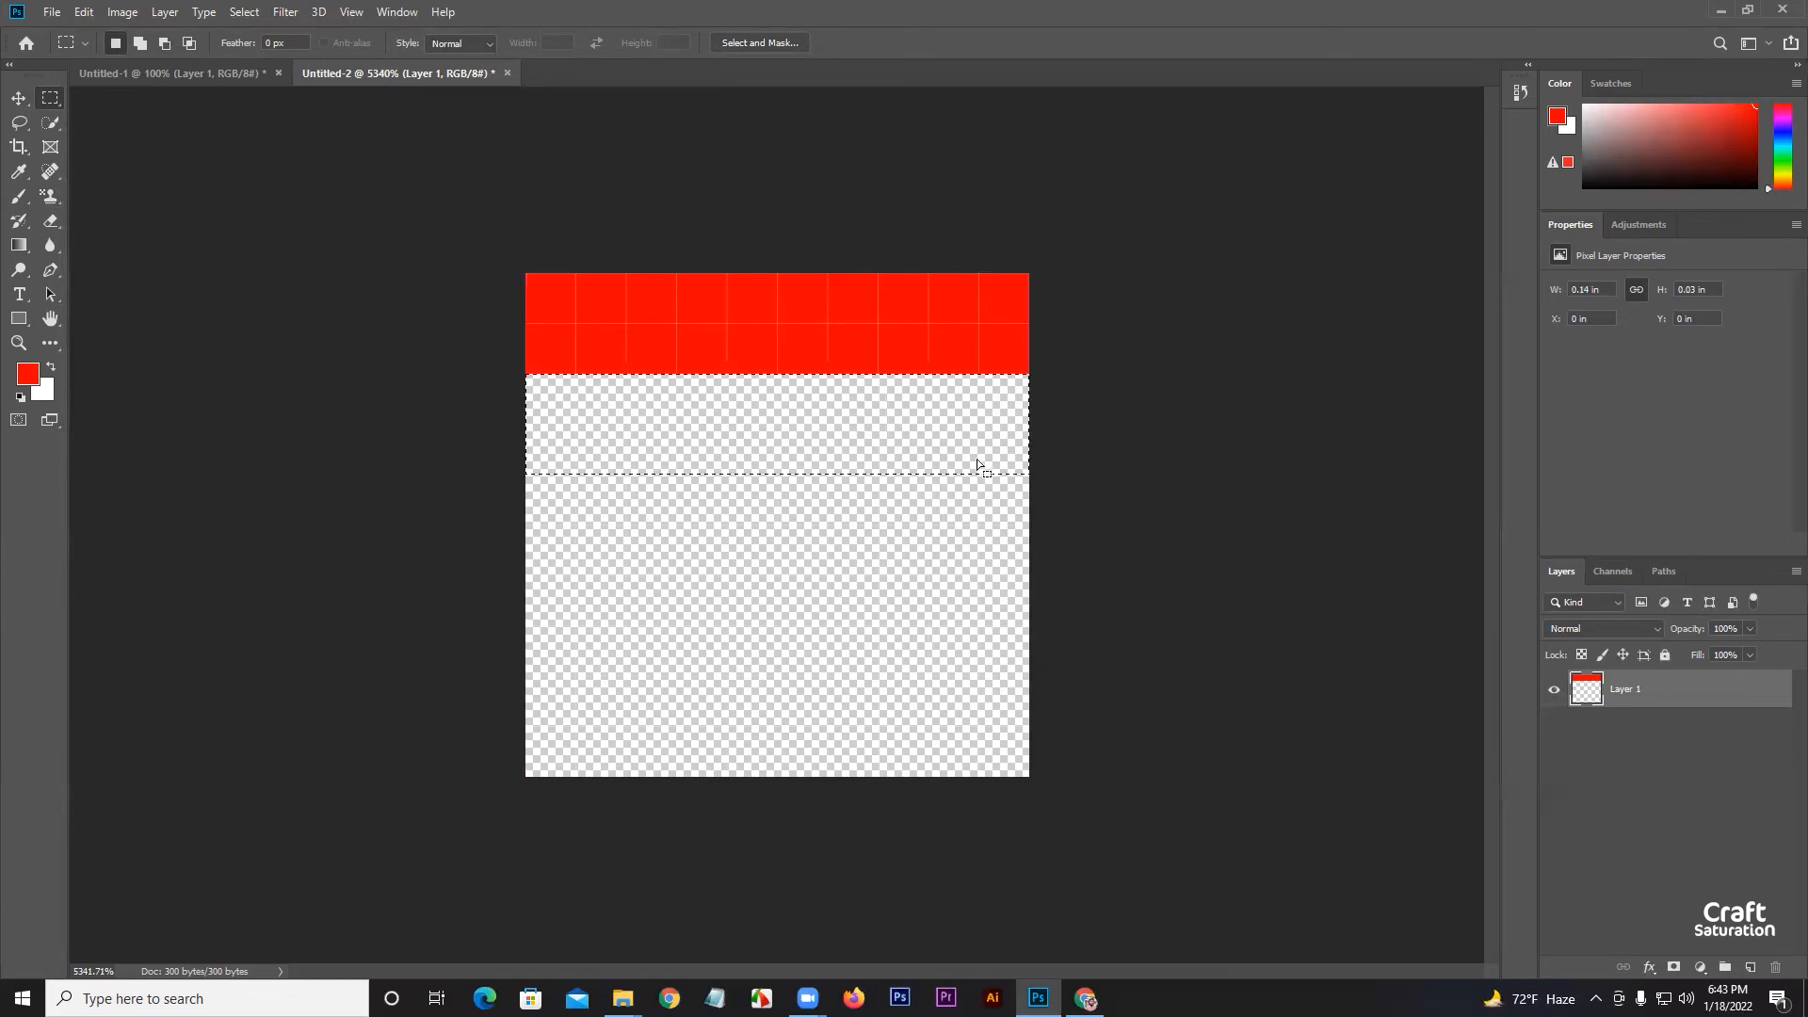
pyautogui.click(27, 374)
pyautogui.moveTo(919, 297); pyautogui.dragTo(919, 308)
pyautogui.click(1090, 221)
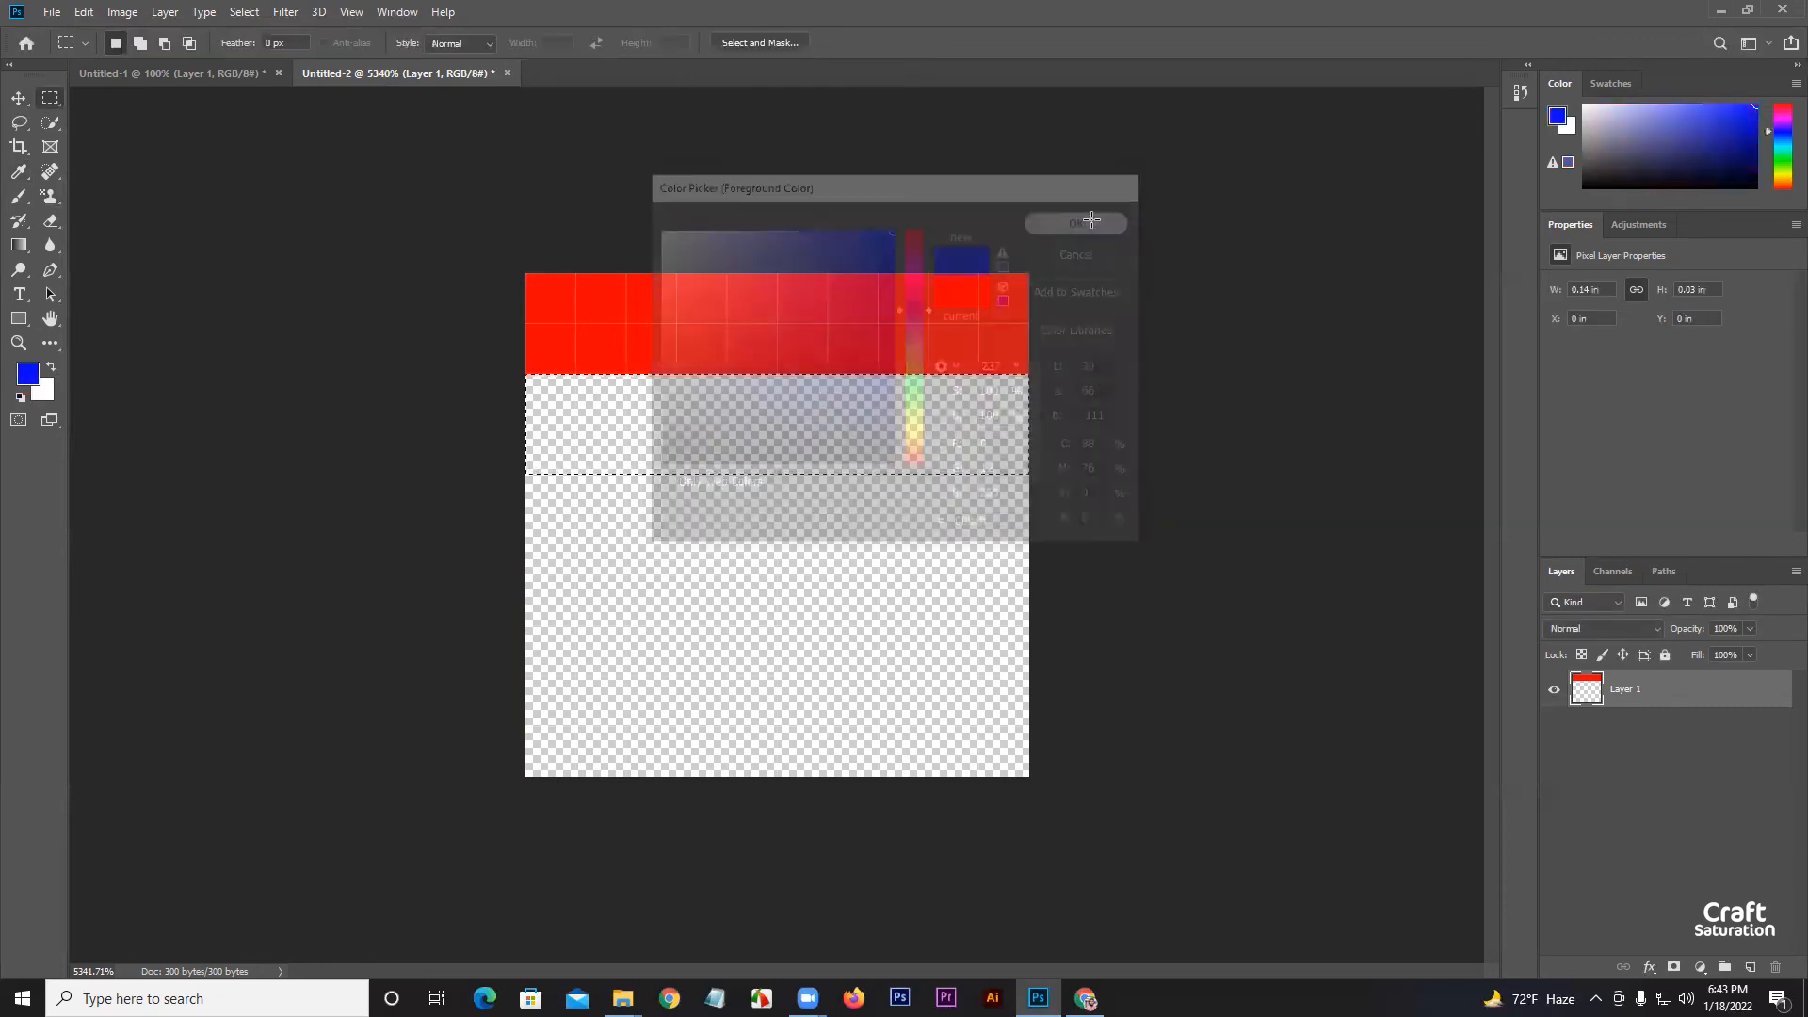
pyautogui.hotkey('alt', 'BackSpace')
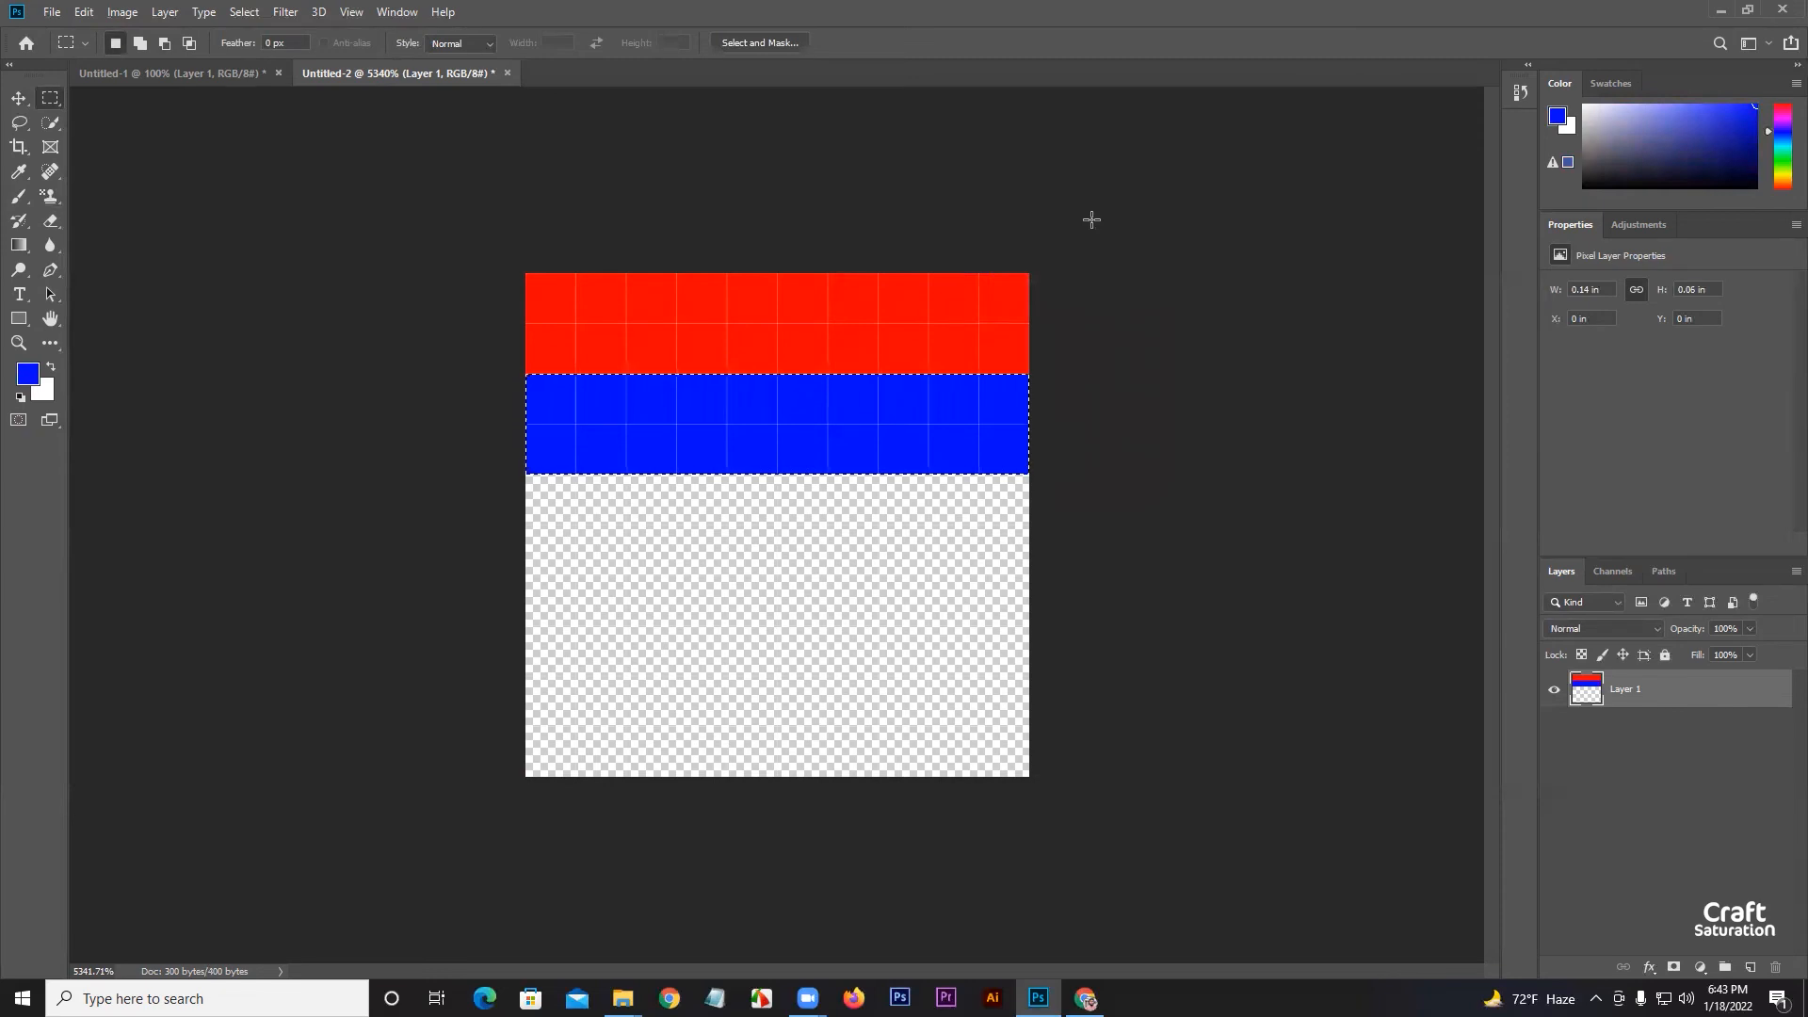
pyautogui.hotkey('ctrl', 'd')
# Select the two-pixel-high strip below the blue one and fill it with the red sampled from the first stripe
pyautogui.moveTo(545, 481); pyautogui.dragTo(980, 573)
pyautogui.moveTo(519, 481); pyautogui.dragTo(1022, 575)
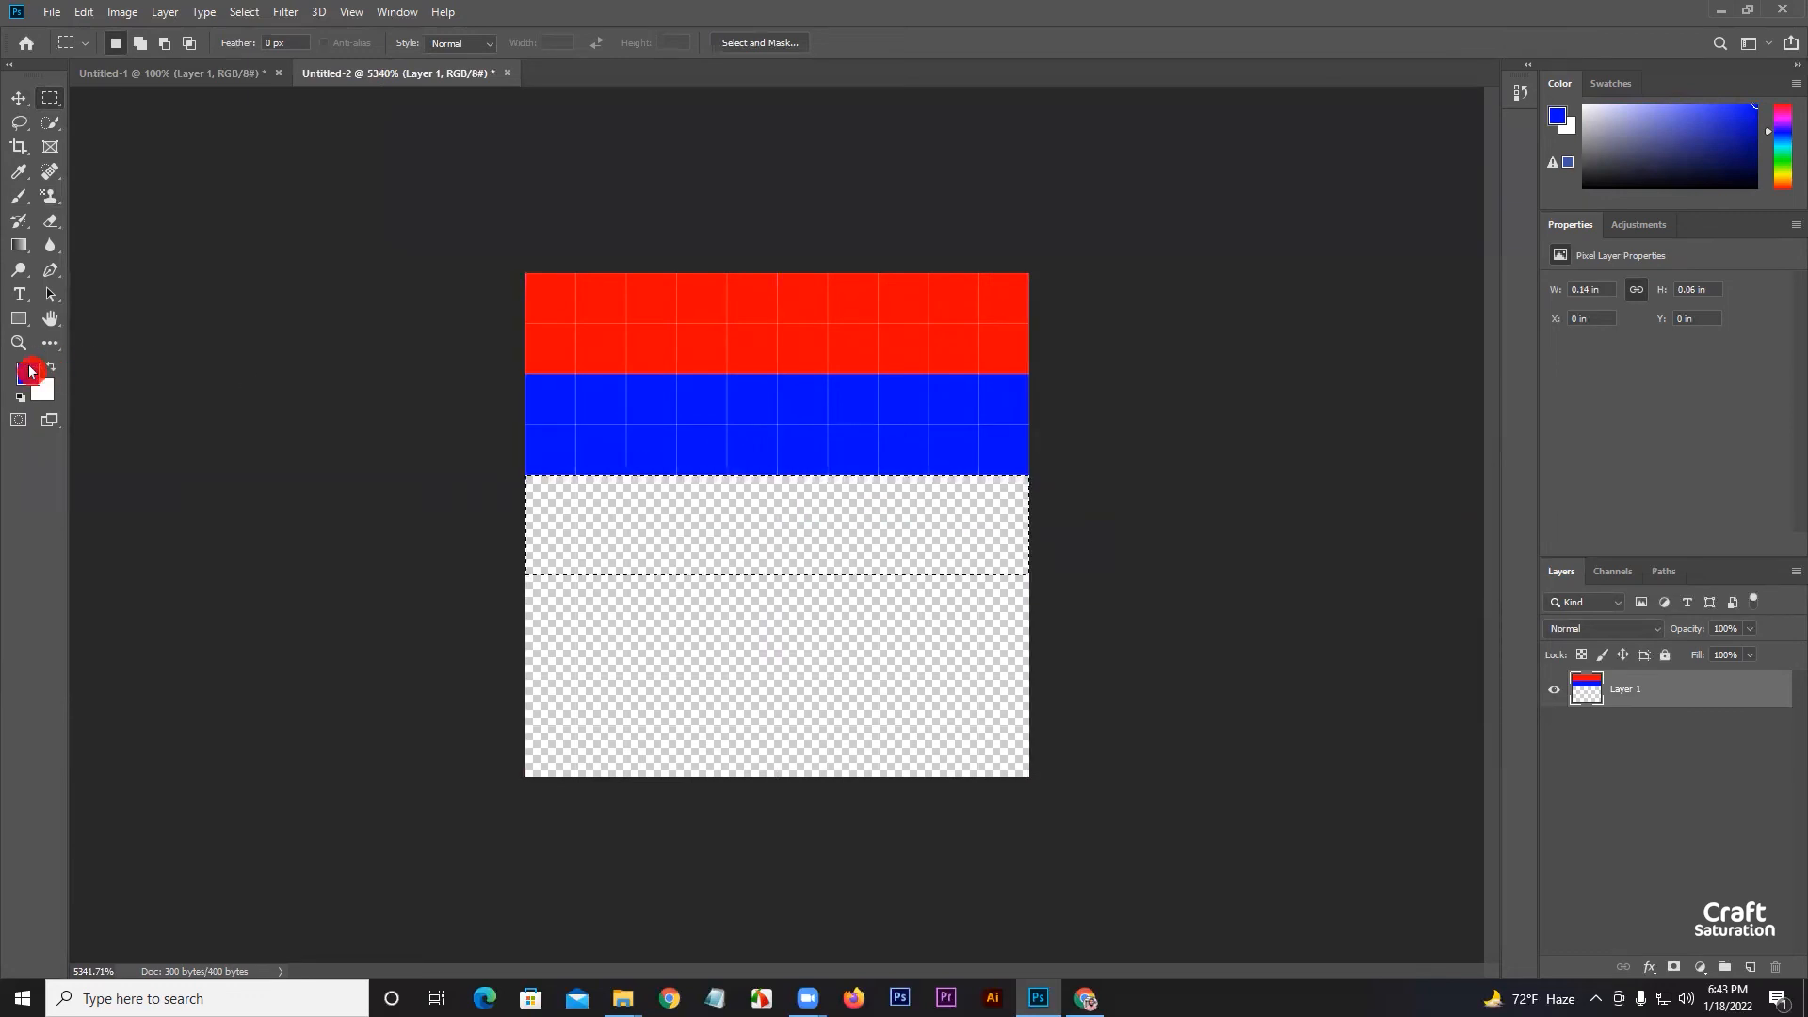
pyautogui.click(28, 374)
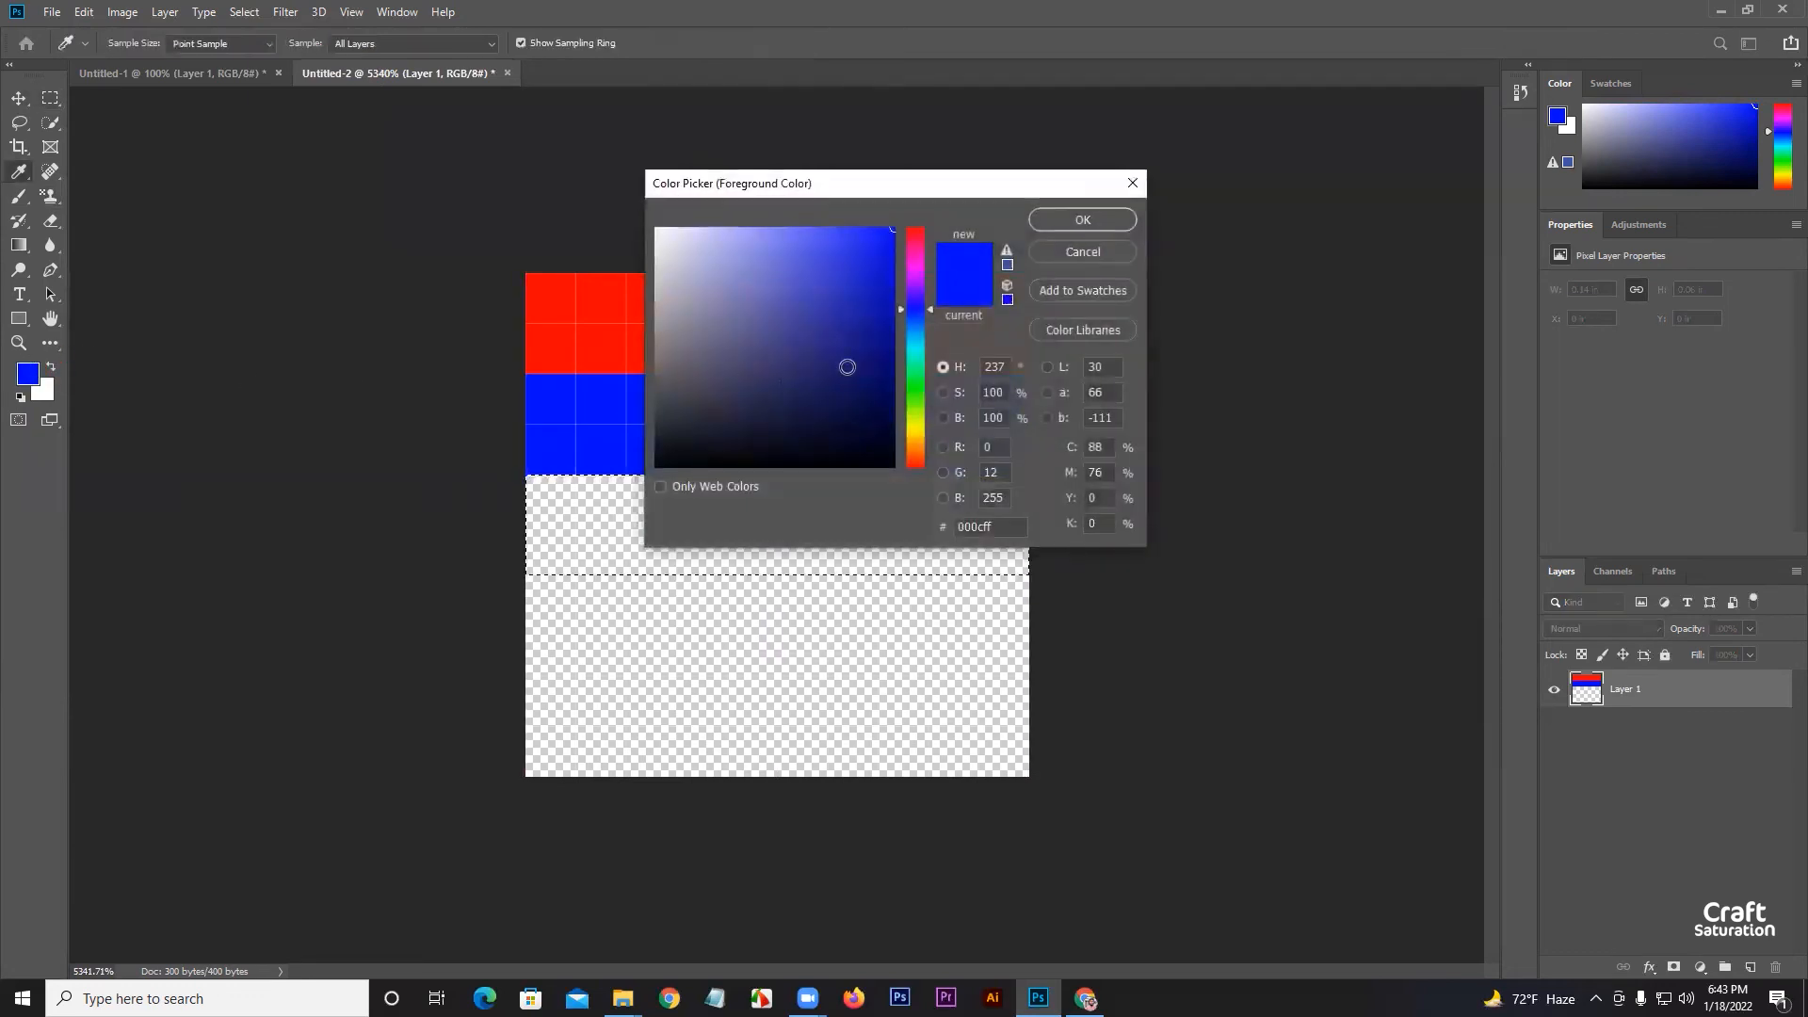
pyautogui.click(598, 292)
pyautogui.click(1088, 227)
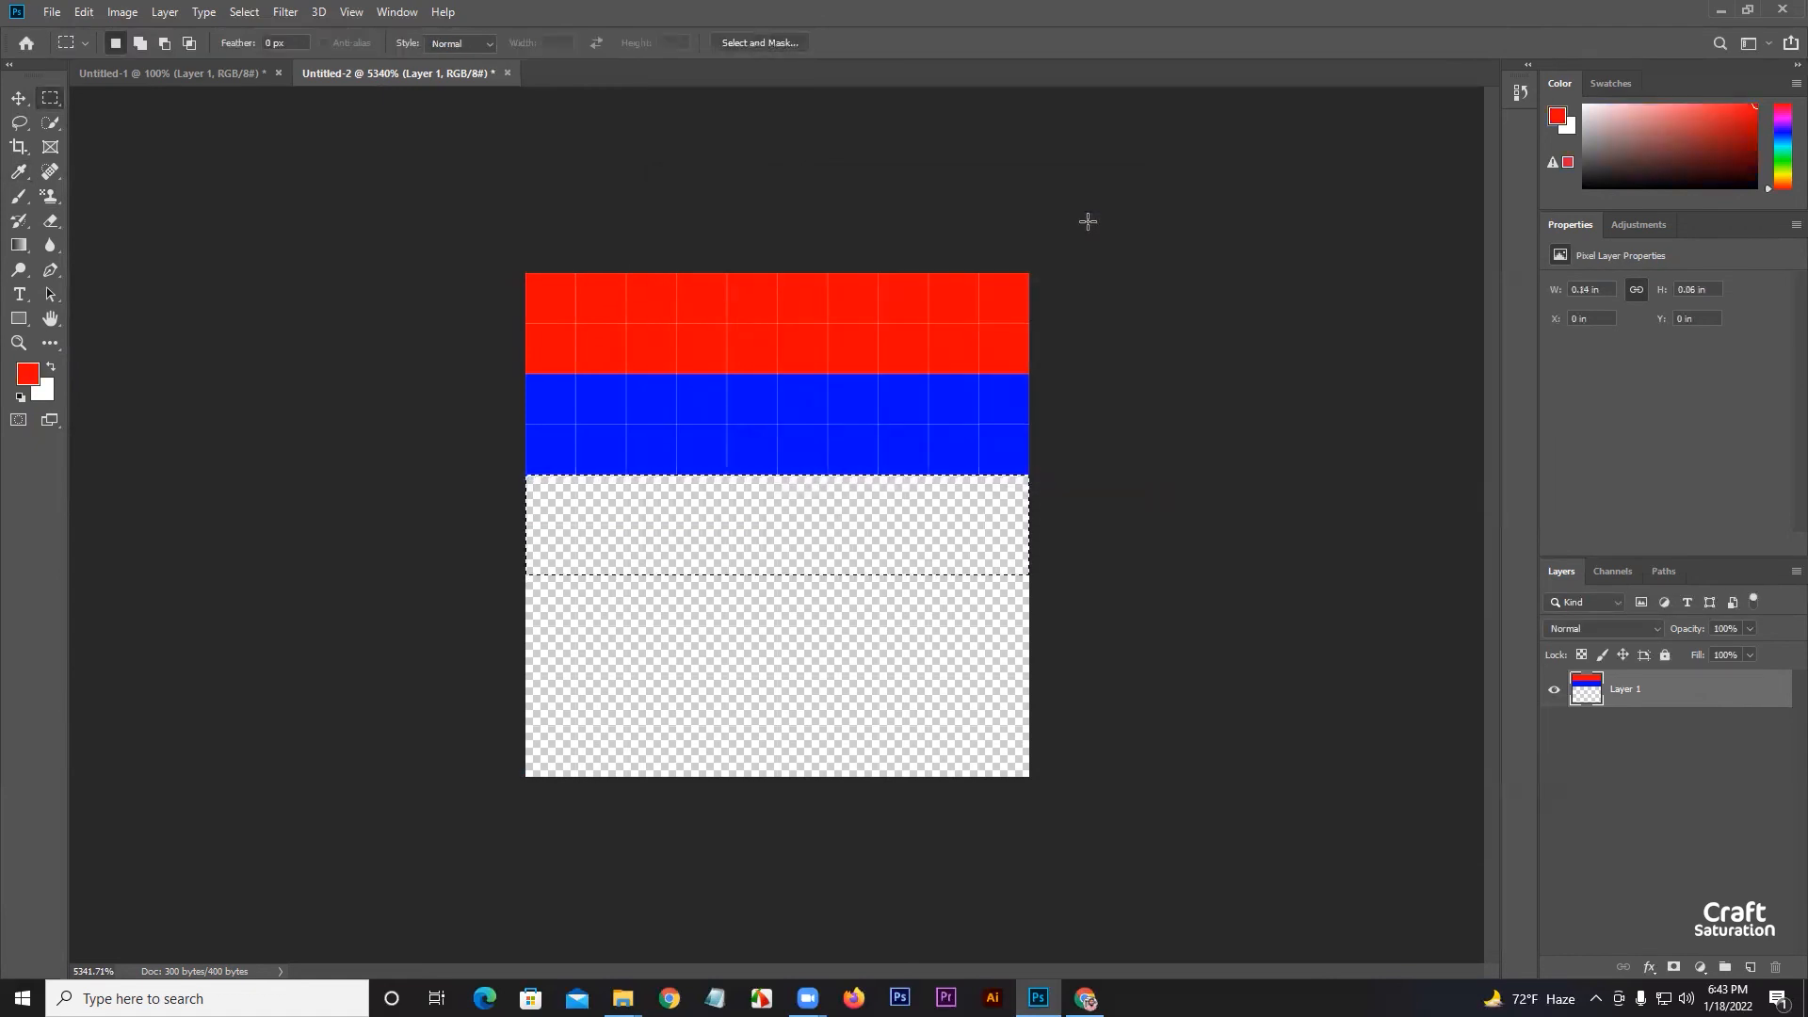
pyautogui.hotkey('alt', 'BackSpace')
pyautogui.hotkey('ctrl', 'd')
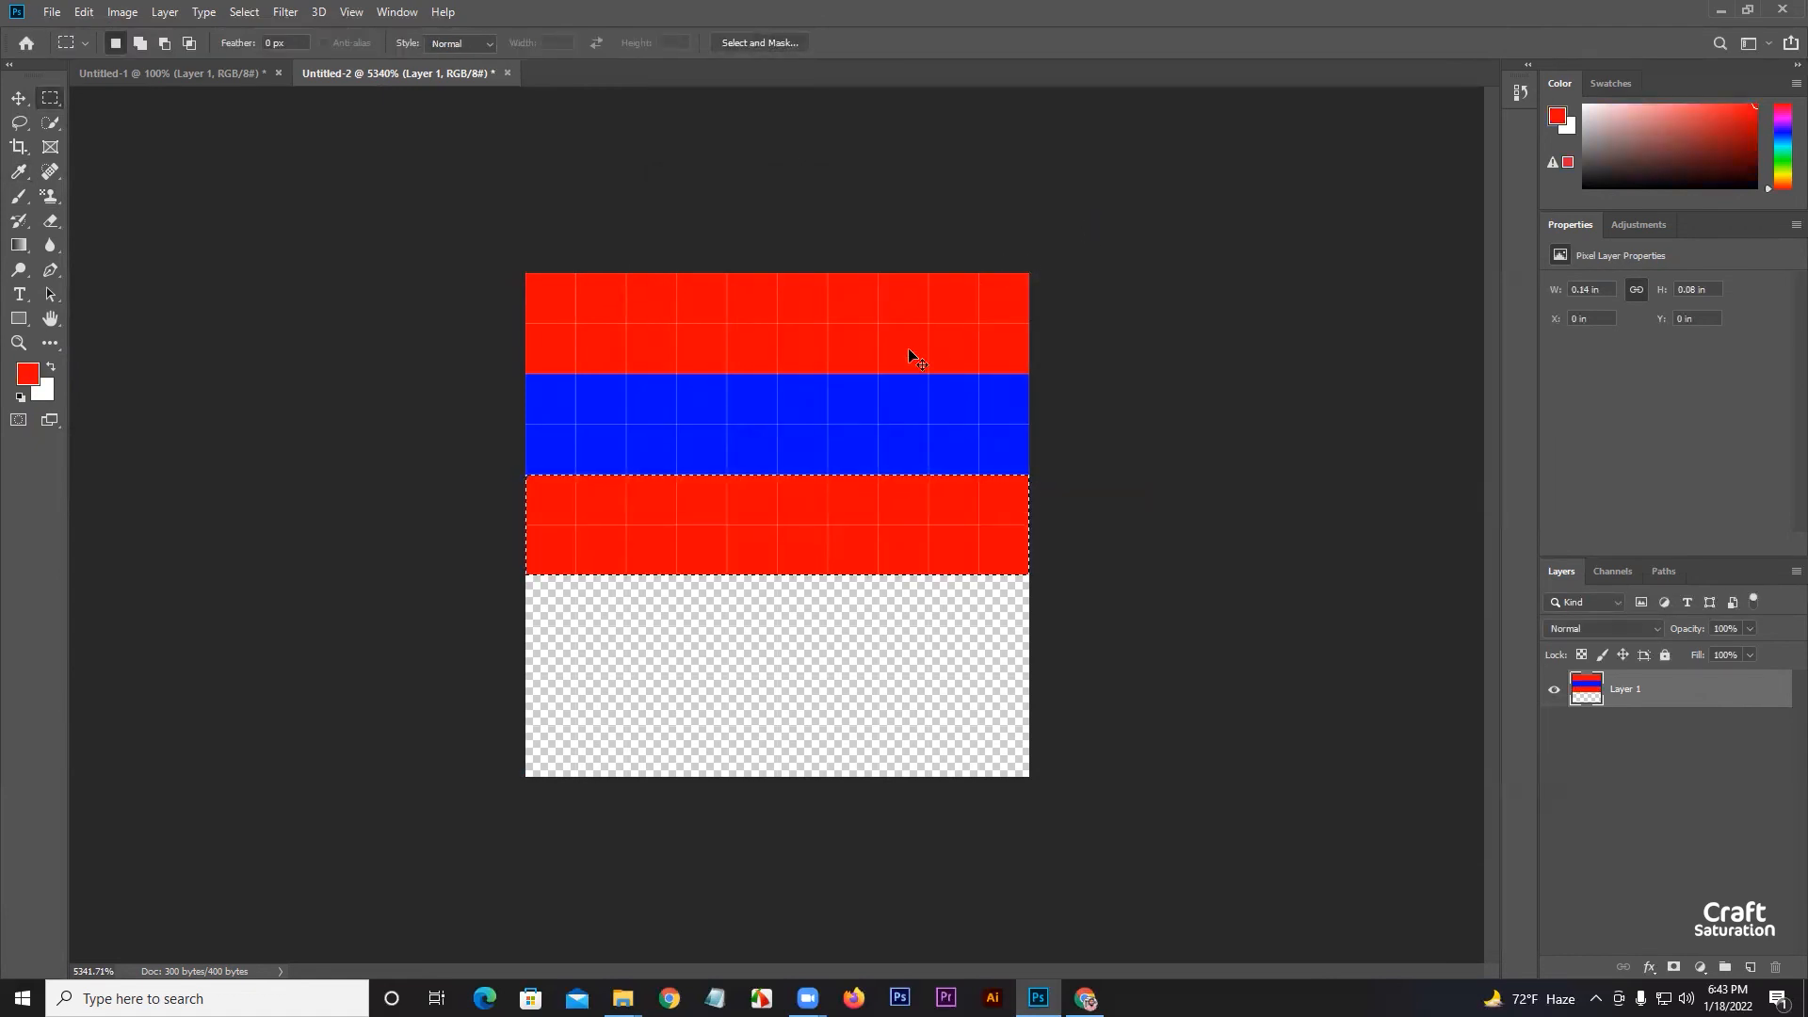
# Set the background color to the blue sampled from the second stripe and fill the fourth two-pixel-high strip with it
pyautogui.click(42, 392)
pyautogui.click(636, 422)
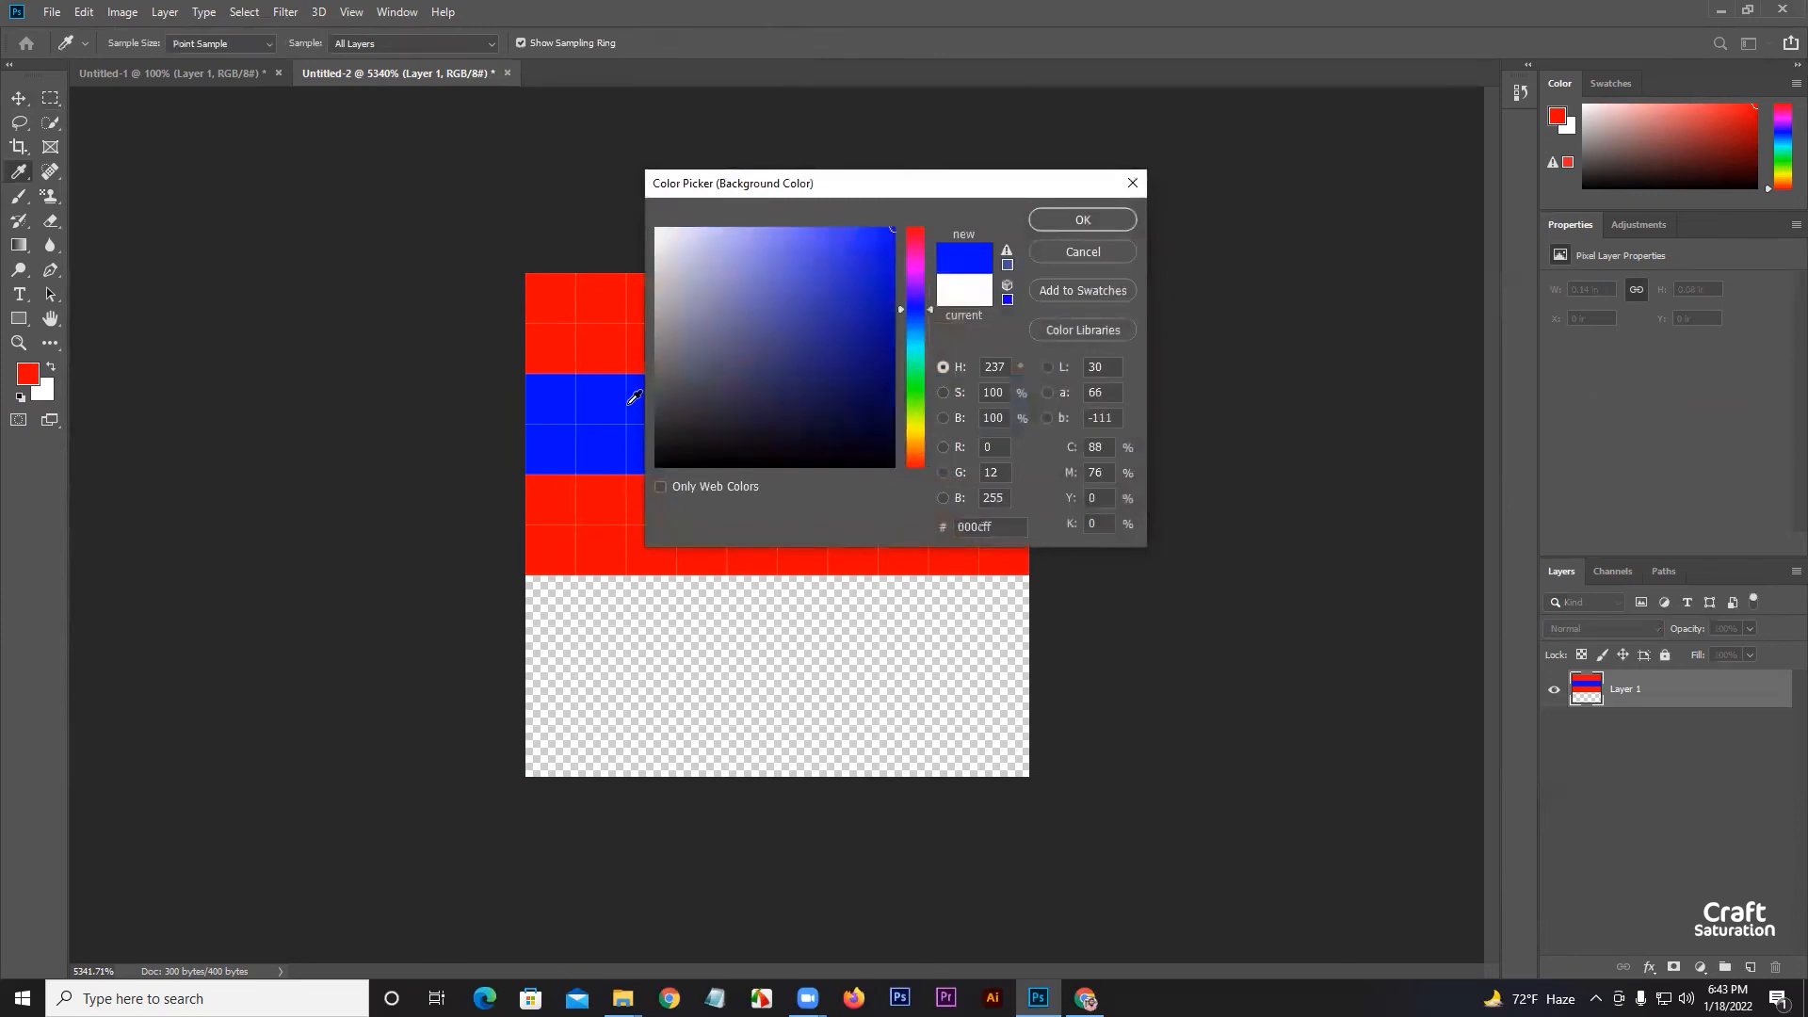
pyautogui.click(1078, 221)
pyautogui.moveTo(521, 574); pyautogui.dragTo(1035, 608)
pyautogui.moveTo(921, 596); pyautogui.dragTo(922, 633)
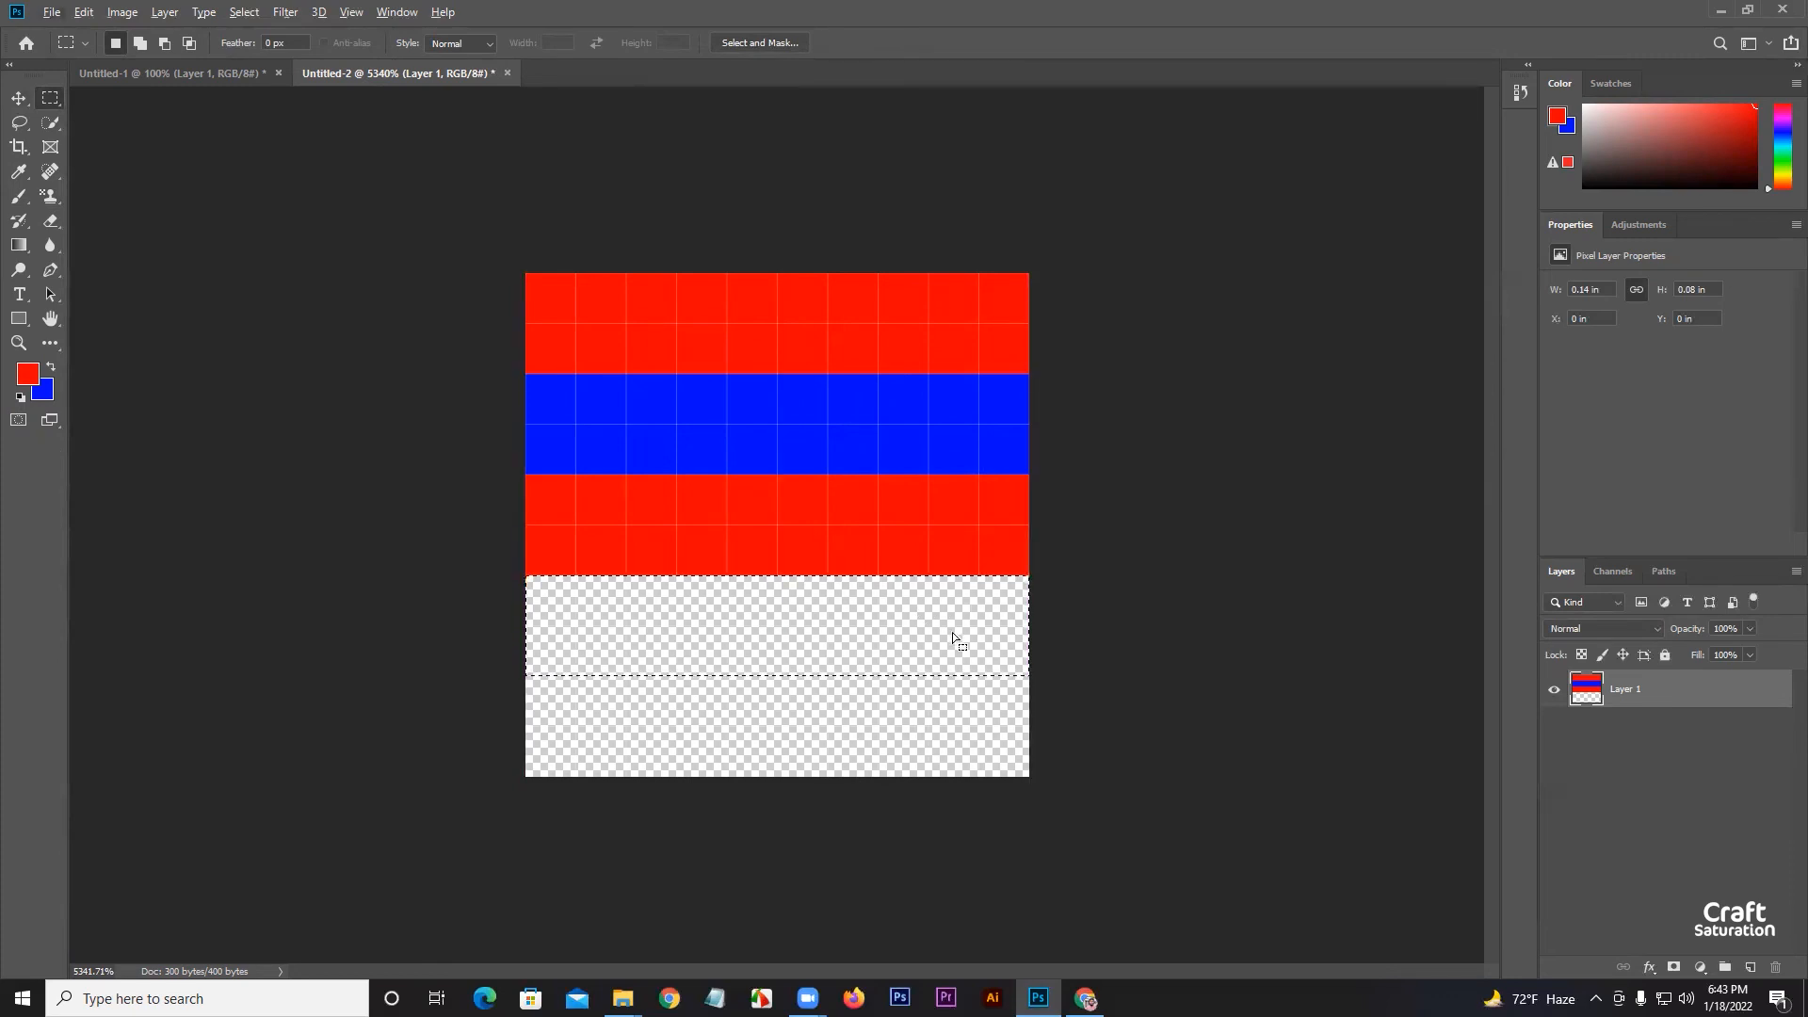
pyautogui.hotkey('ctrl', 'BackSpace')
# Move the selection to the remaining transparent strip, fill it with the red foreground color, and deselect
pyautogui.moveTo(936, 630); pyautogui.dragTo(935, 734)
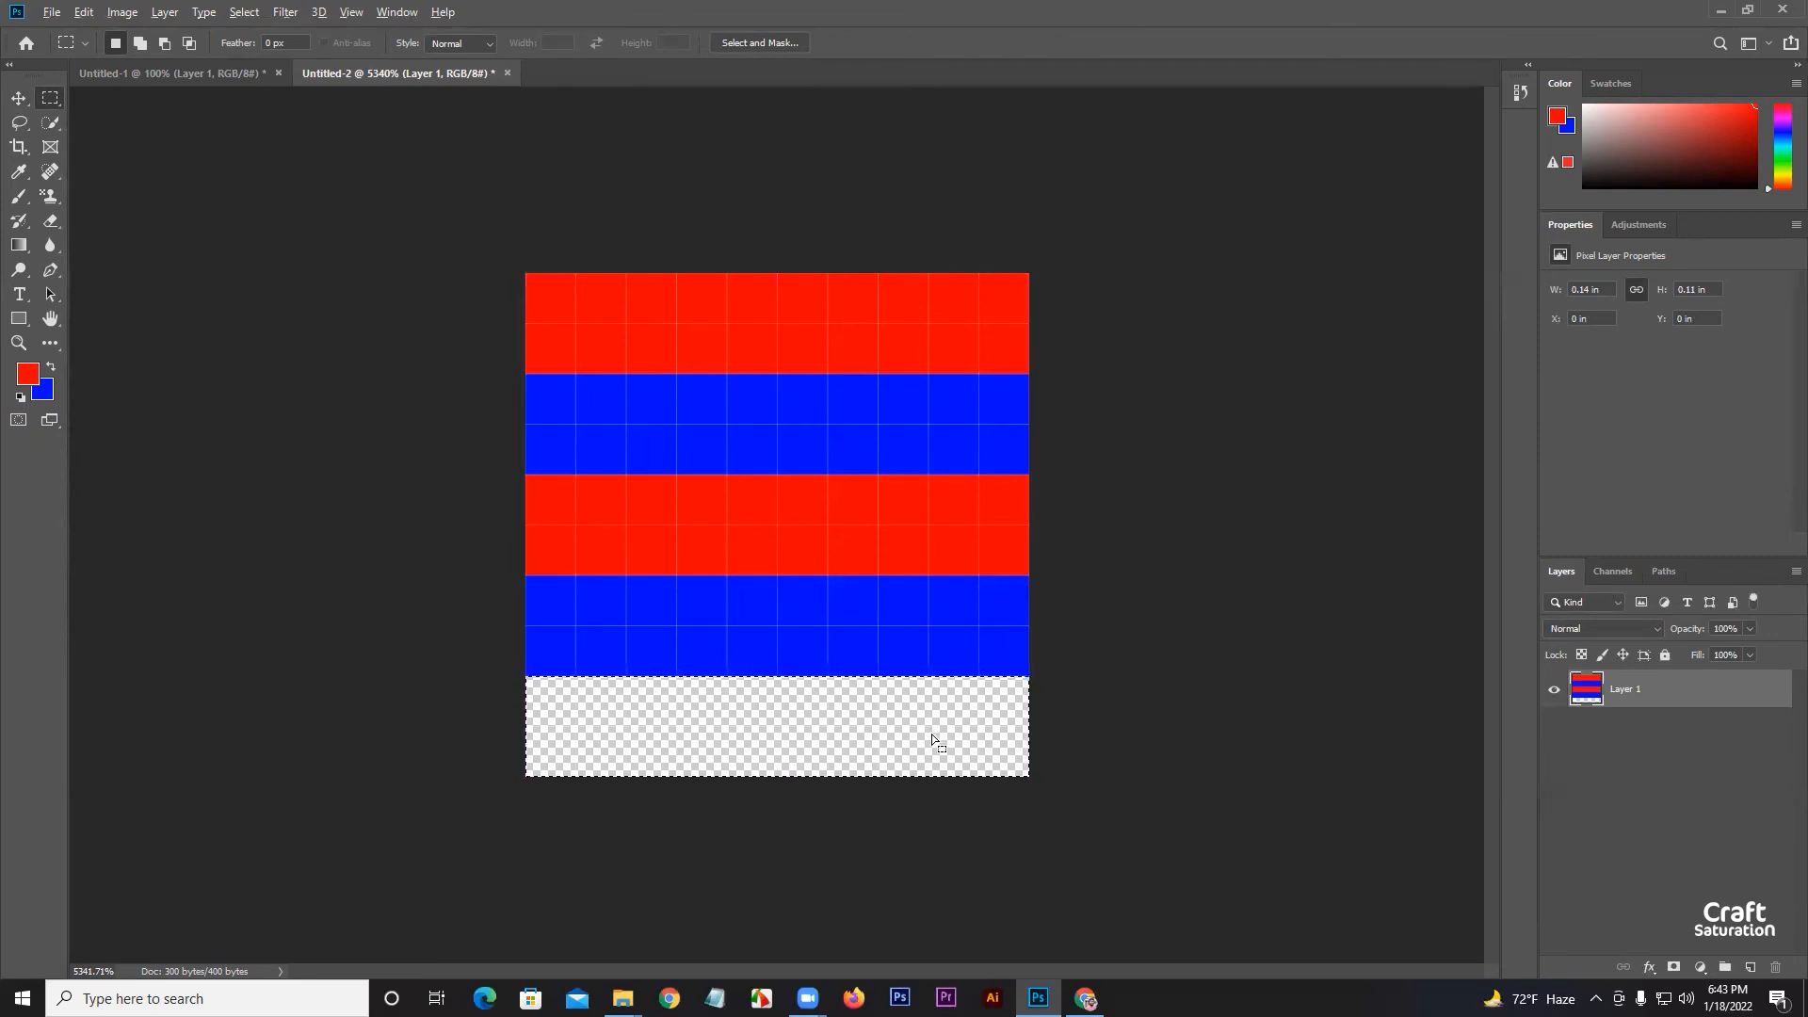
pyautogui.hotkey('alt', 'BackSpace')
pyautogui.hotkey('ctrl', 'd')
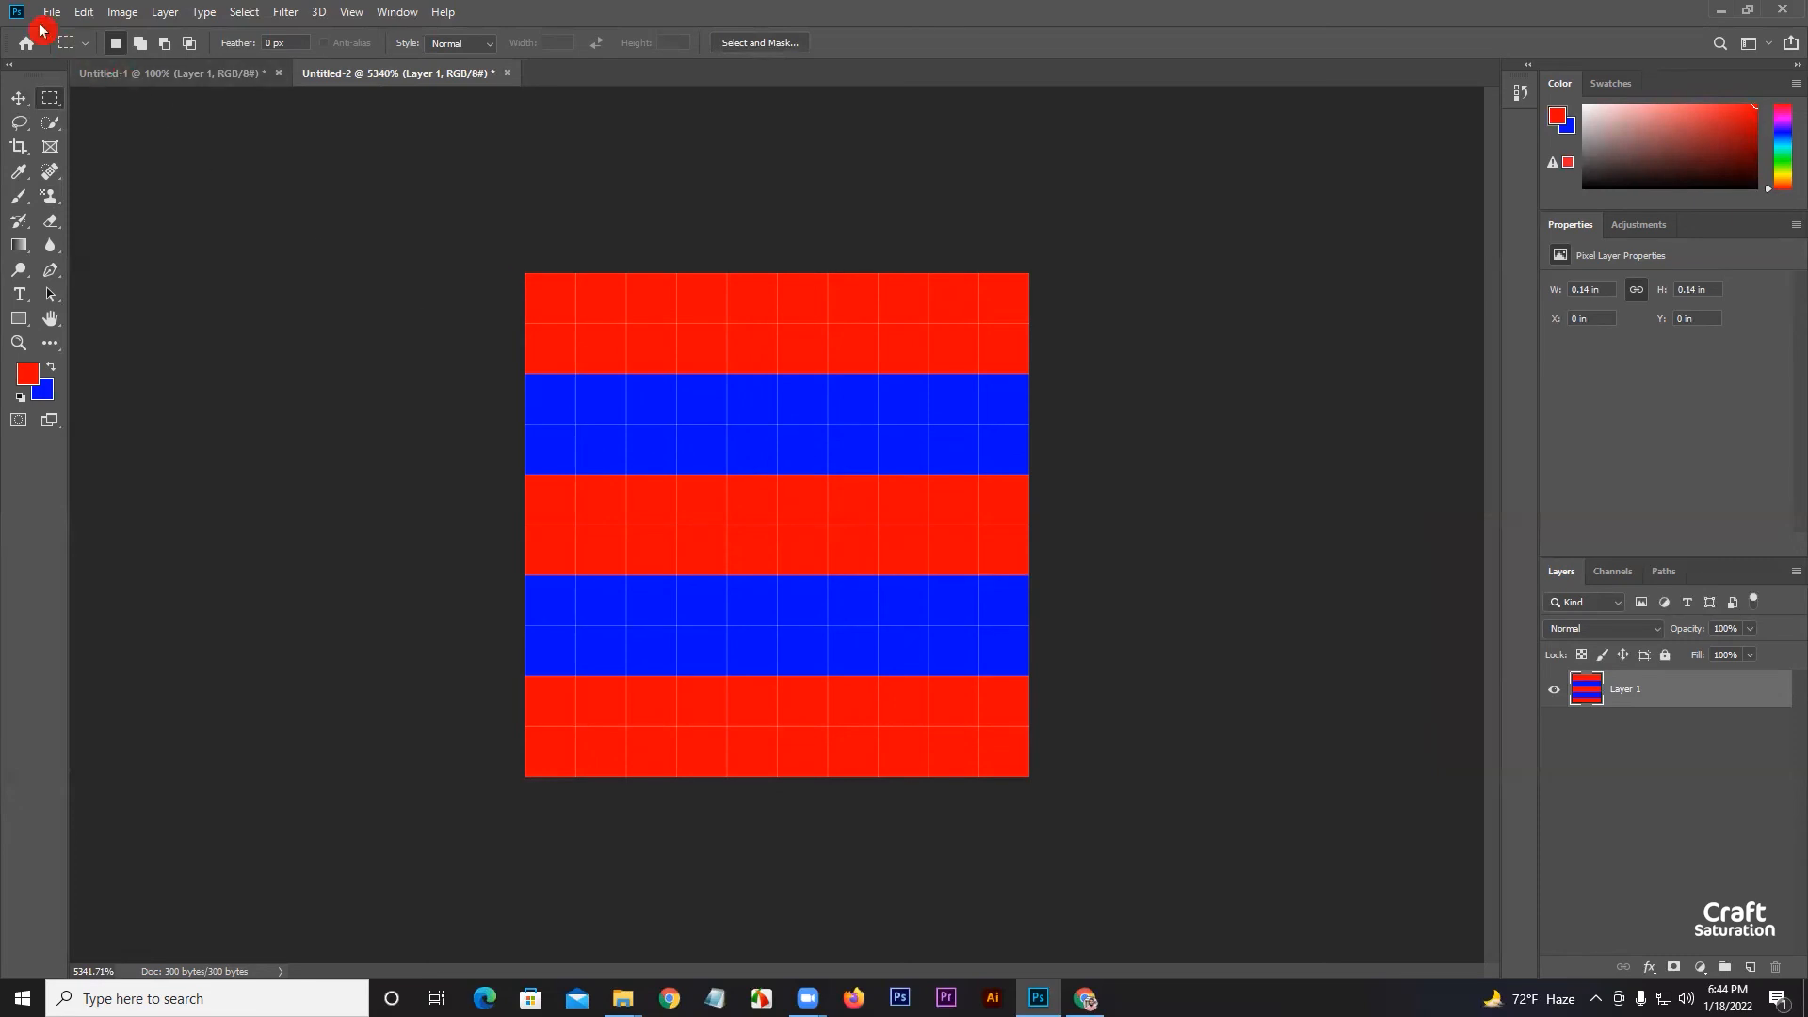
# Define the red and blue striped canvas as a new pattern, keeping the suggested name
pyautogui.click(81, 12)
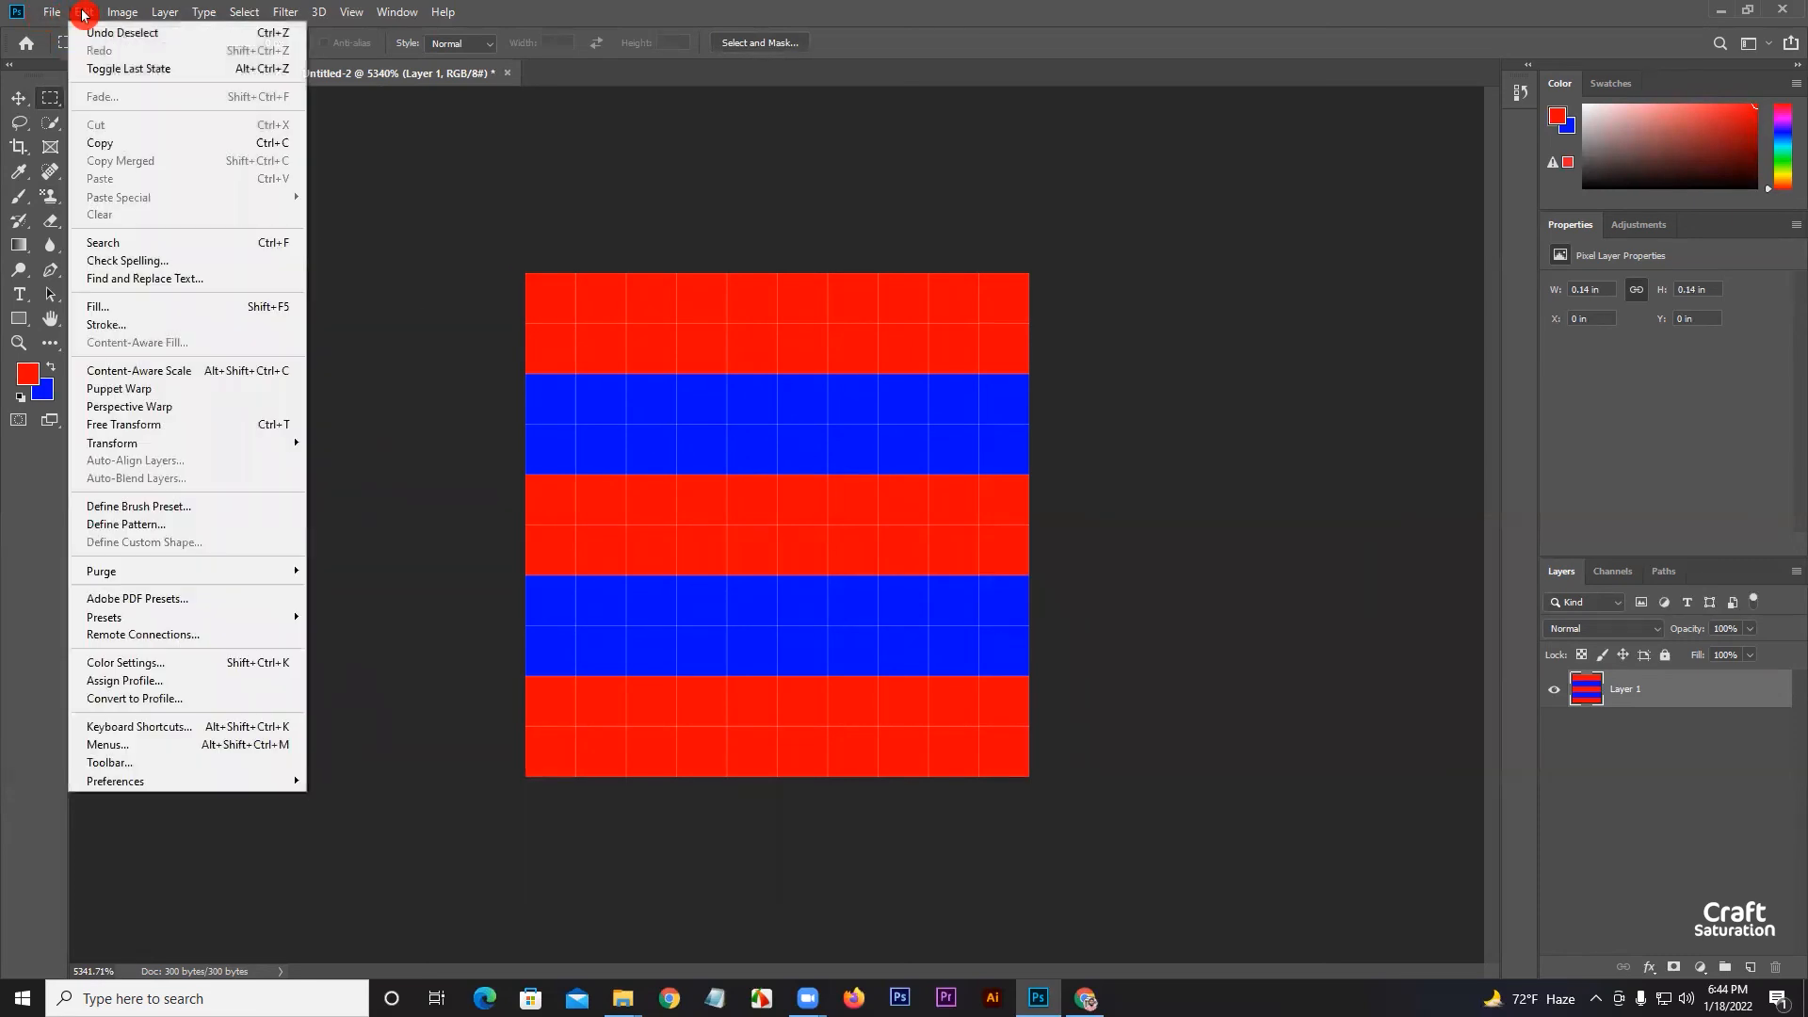
pyautogui.click(150, 524)
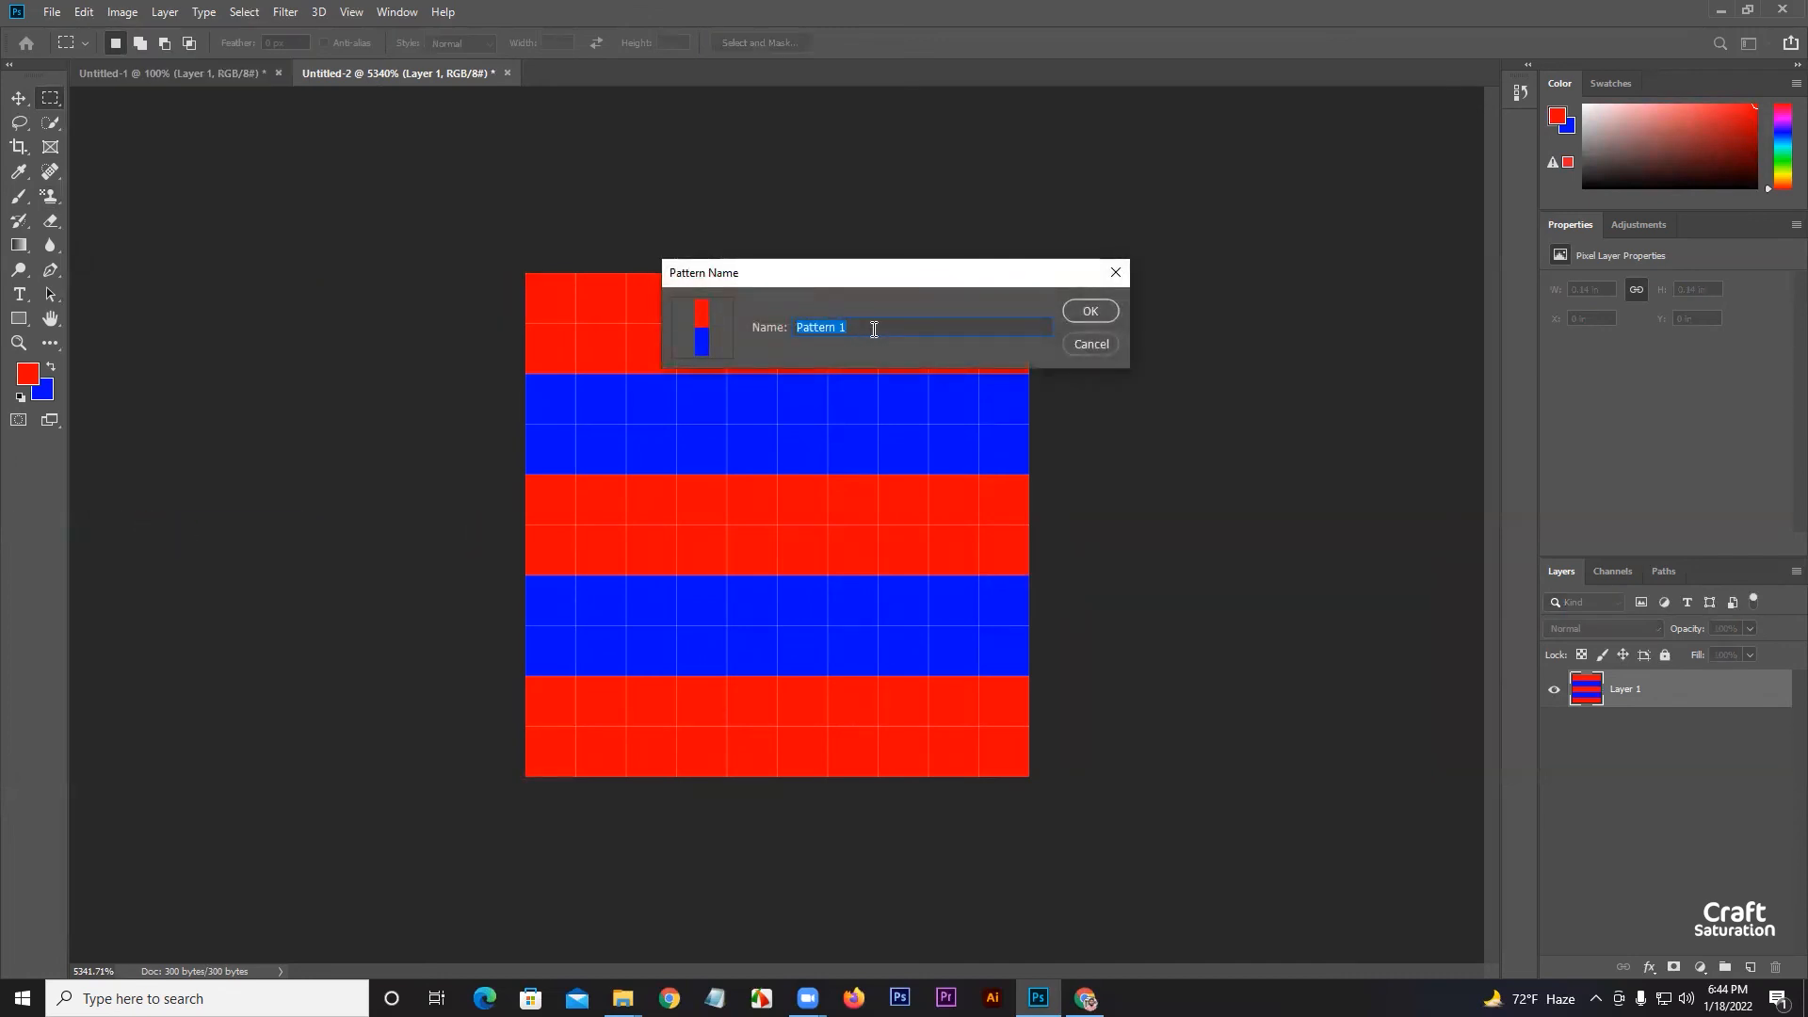
pyautogui.click(1091, 320)
# In Untitled-1, paint the new striped pattern over the upper canvas with the Pattern Stamp tool, inspect it up close, and refill the layer with white
pyautogui.click(251, 84)
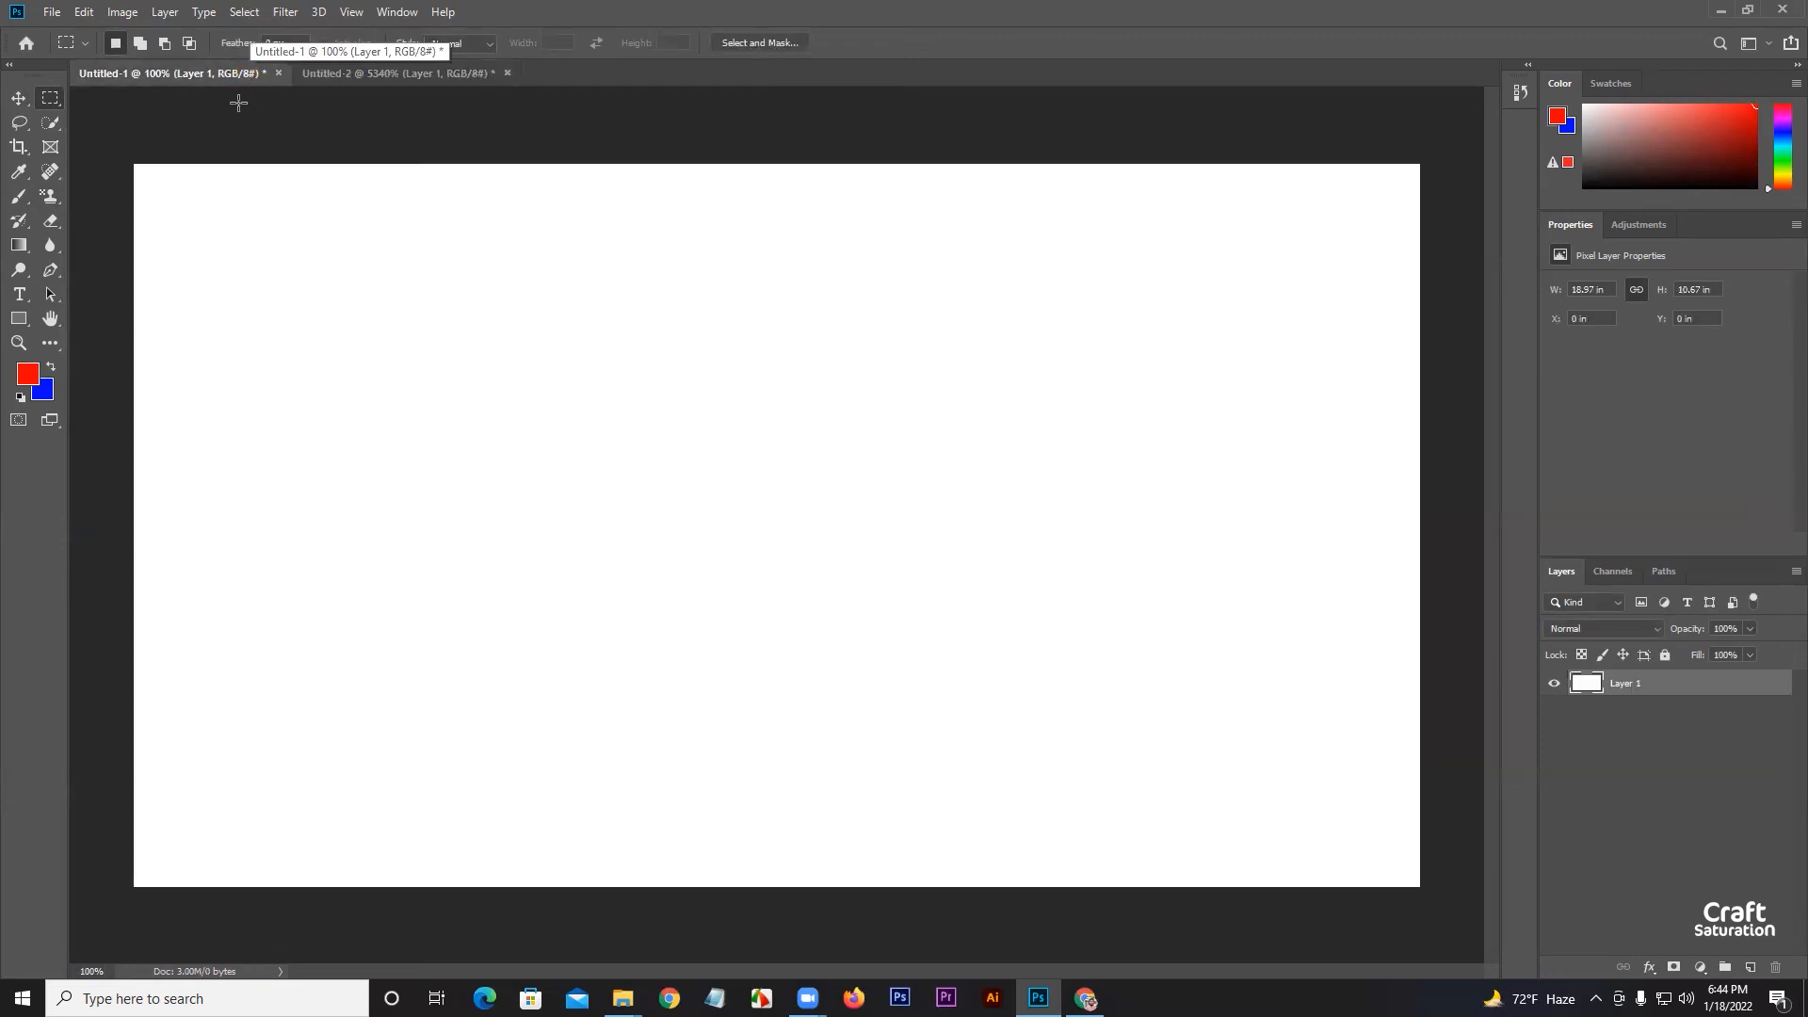
pyautogui.click(52, 195)
pyautogui.click(99, 214)
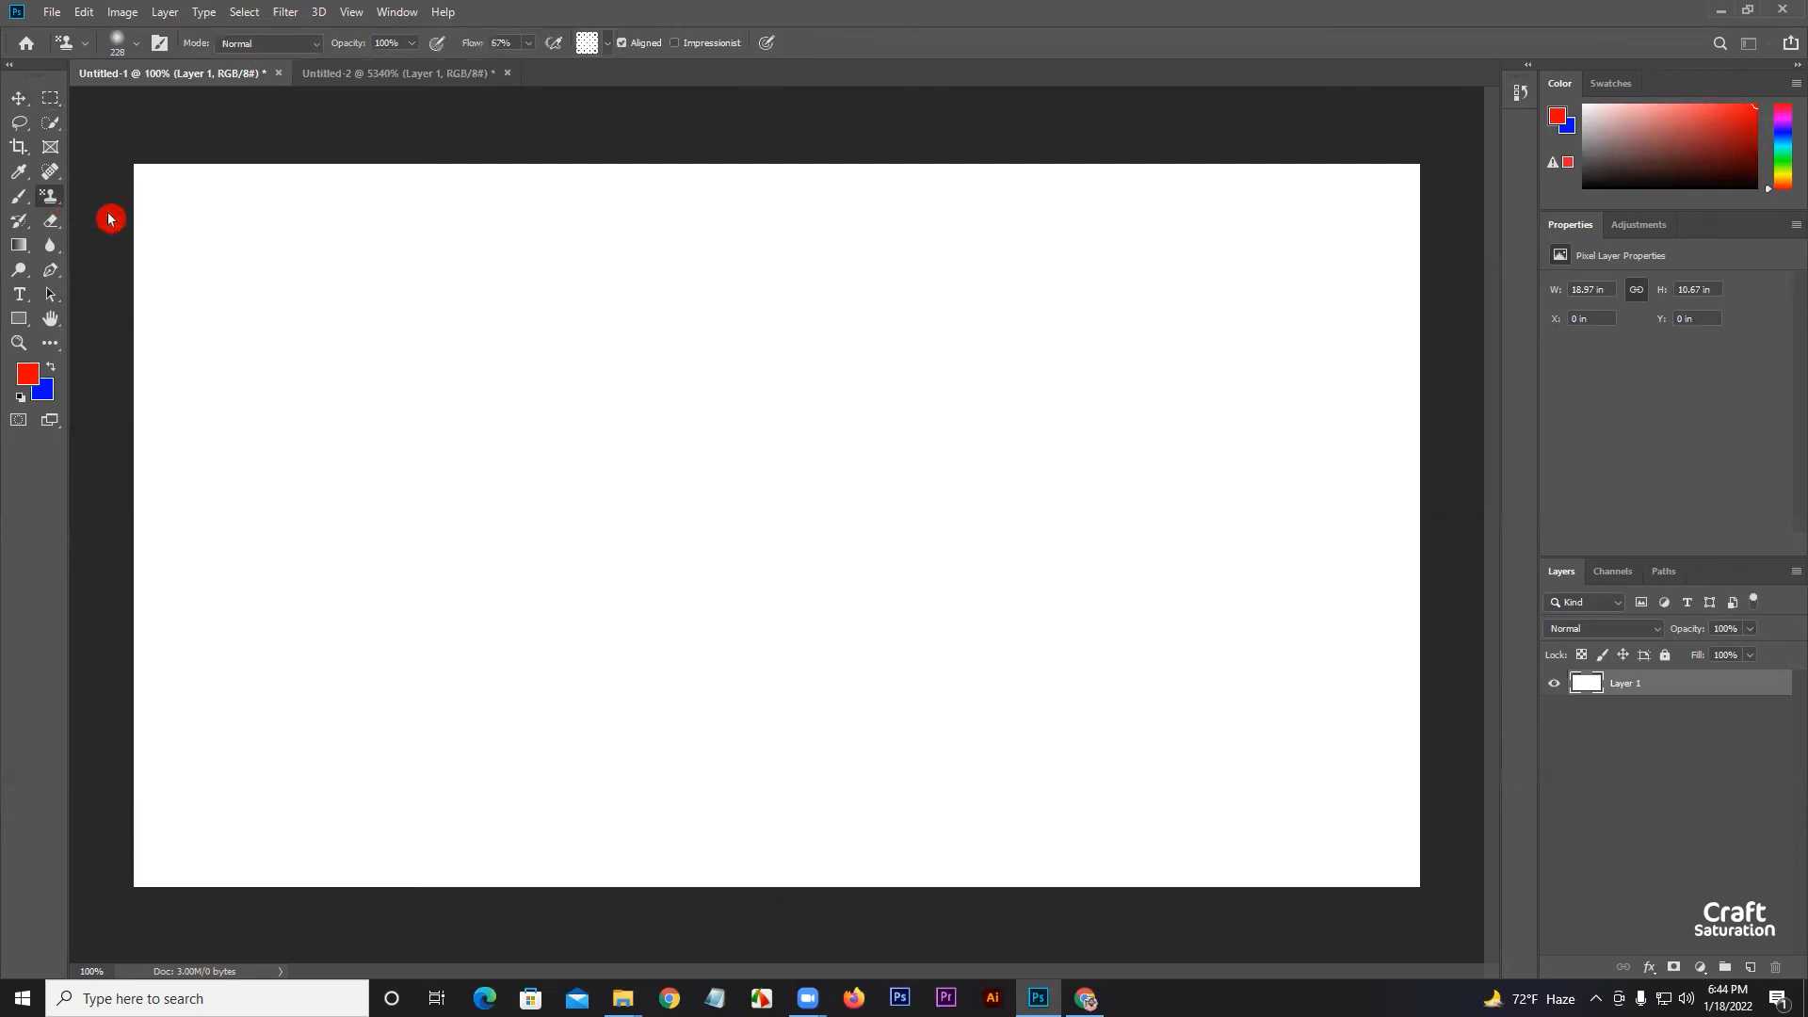
pyautogui.click(601, 47)
pyautogui.click(551, 147)
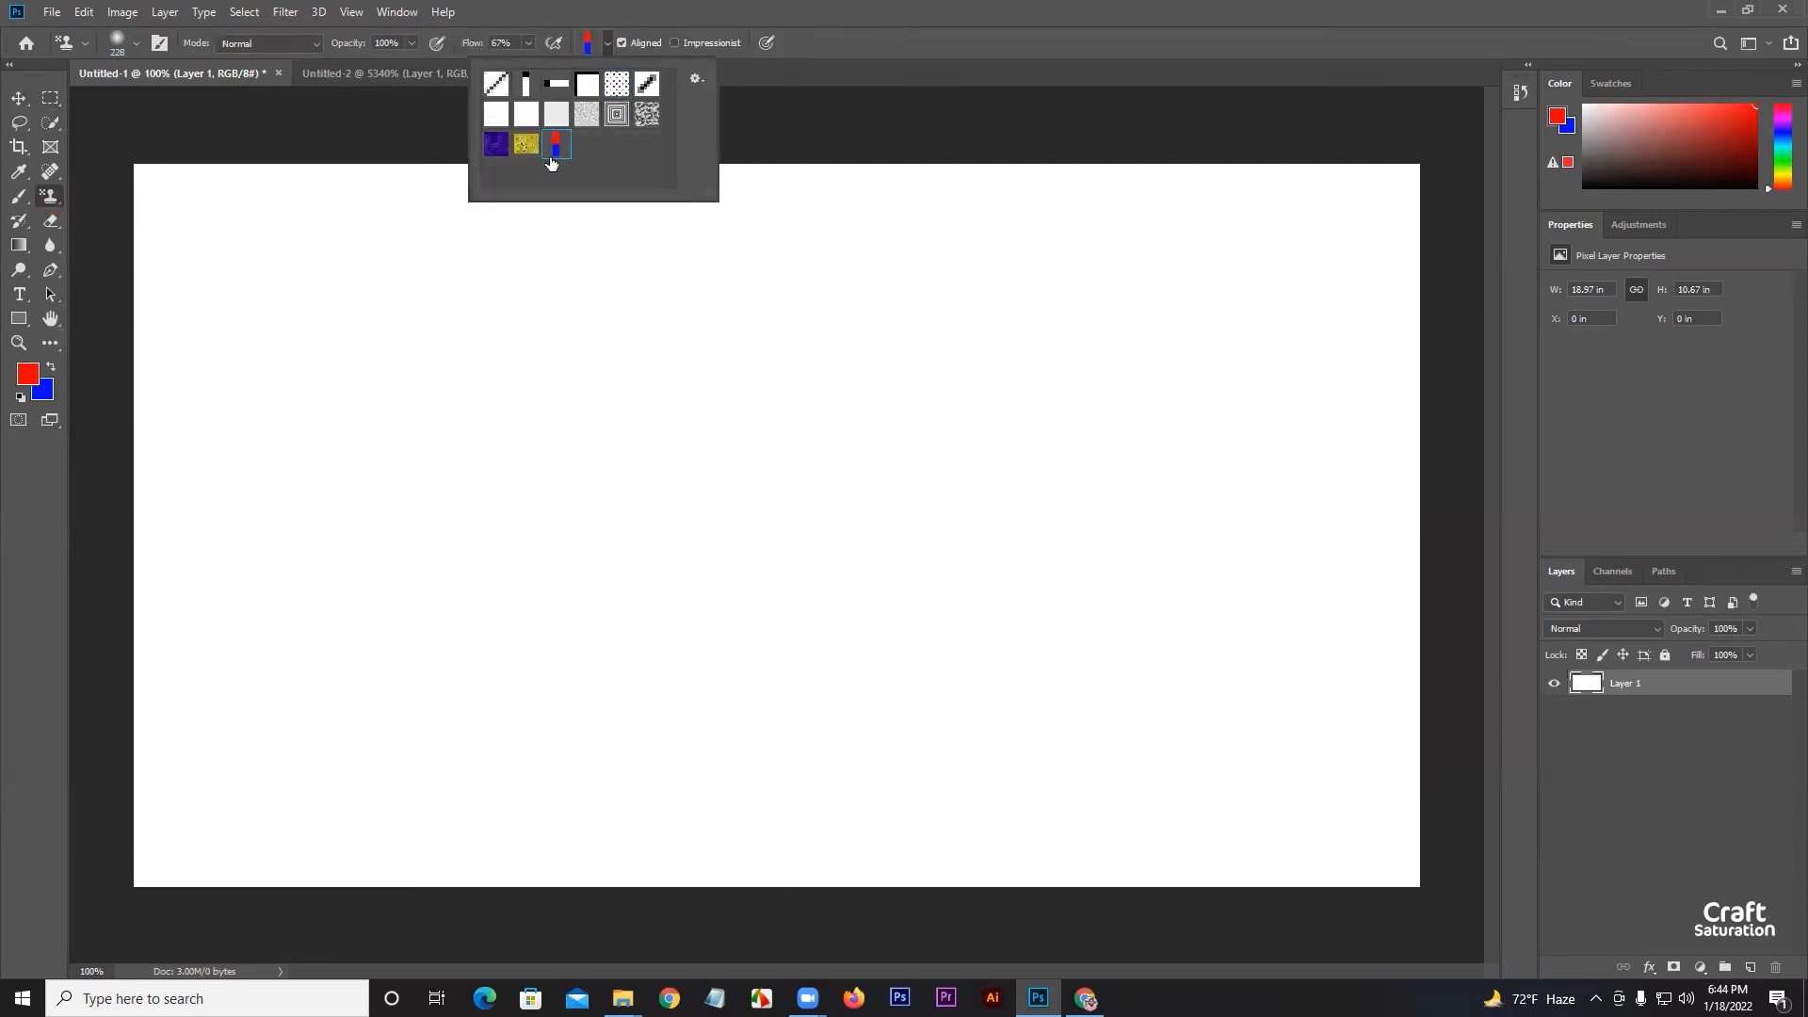
pyautogui.moveTo(1203, 243)
pyautogui.mouseDown()
pyautogui.moveTo(666, 262)
pyautogui.moveTo(1413, 182)
pyautogui.moveTo(199, 189)
pyautogui.moveTo(1275, 242)
pyautogui.moveTo(121, 223)
pyautogui.moveTo(1353, 242)
pyautogui.moveTo(265, 364)
pyautogui.moveTo(1231, 355)
pyautogui.mouseUp()
pyautogui.scroll(5, 1009, 282)
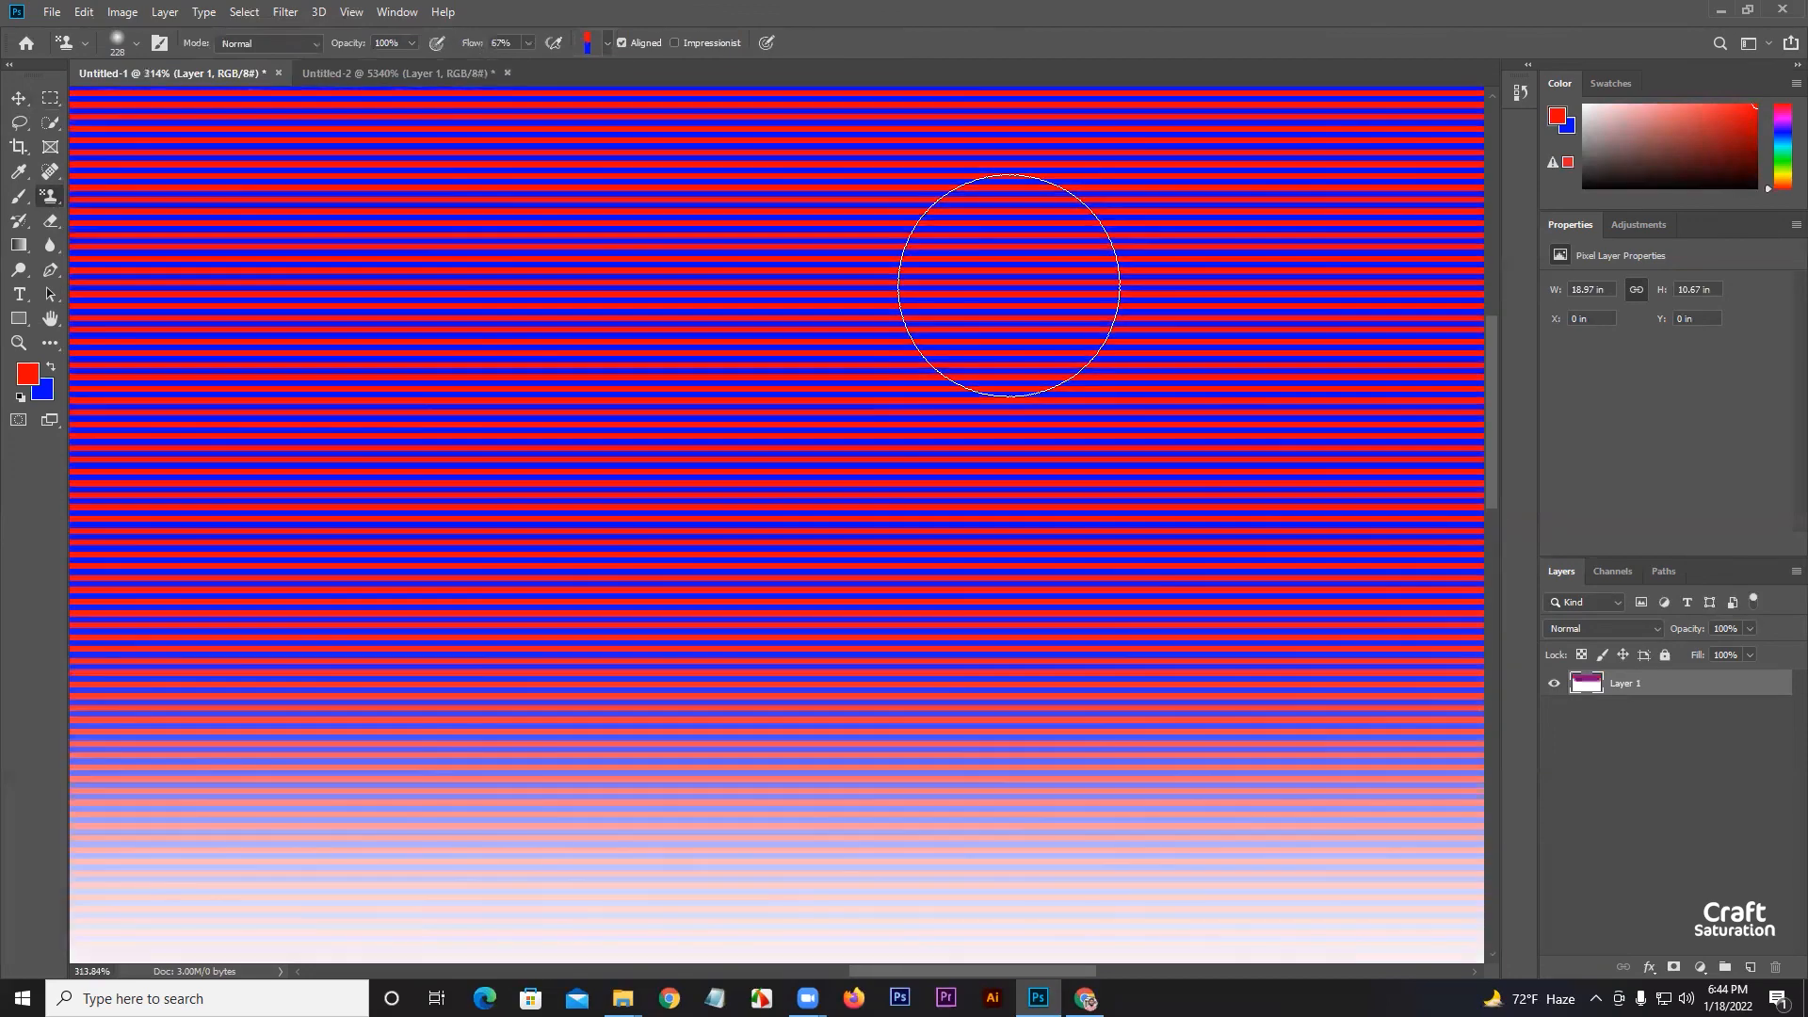
pyautogui.scroll(4, 1001, 376)
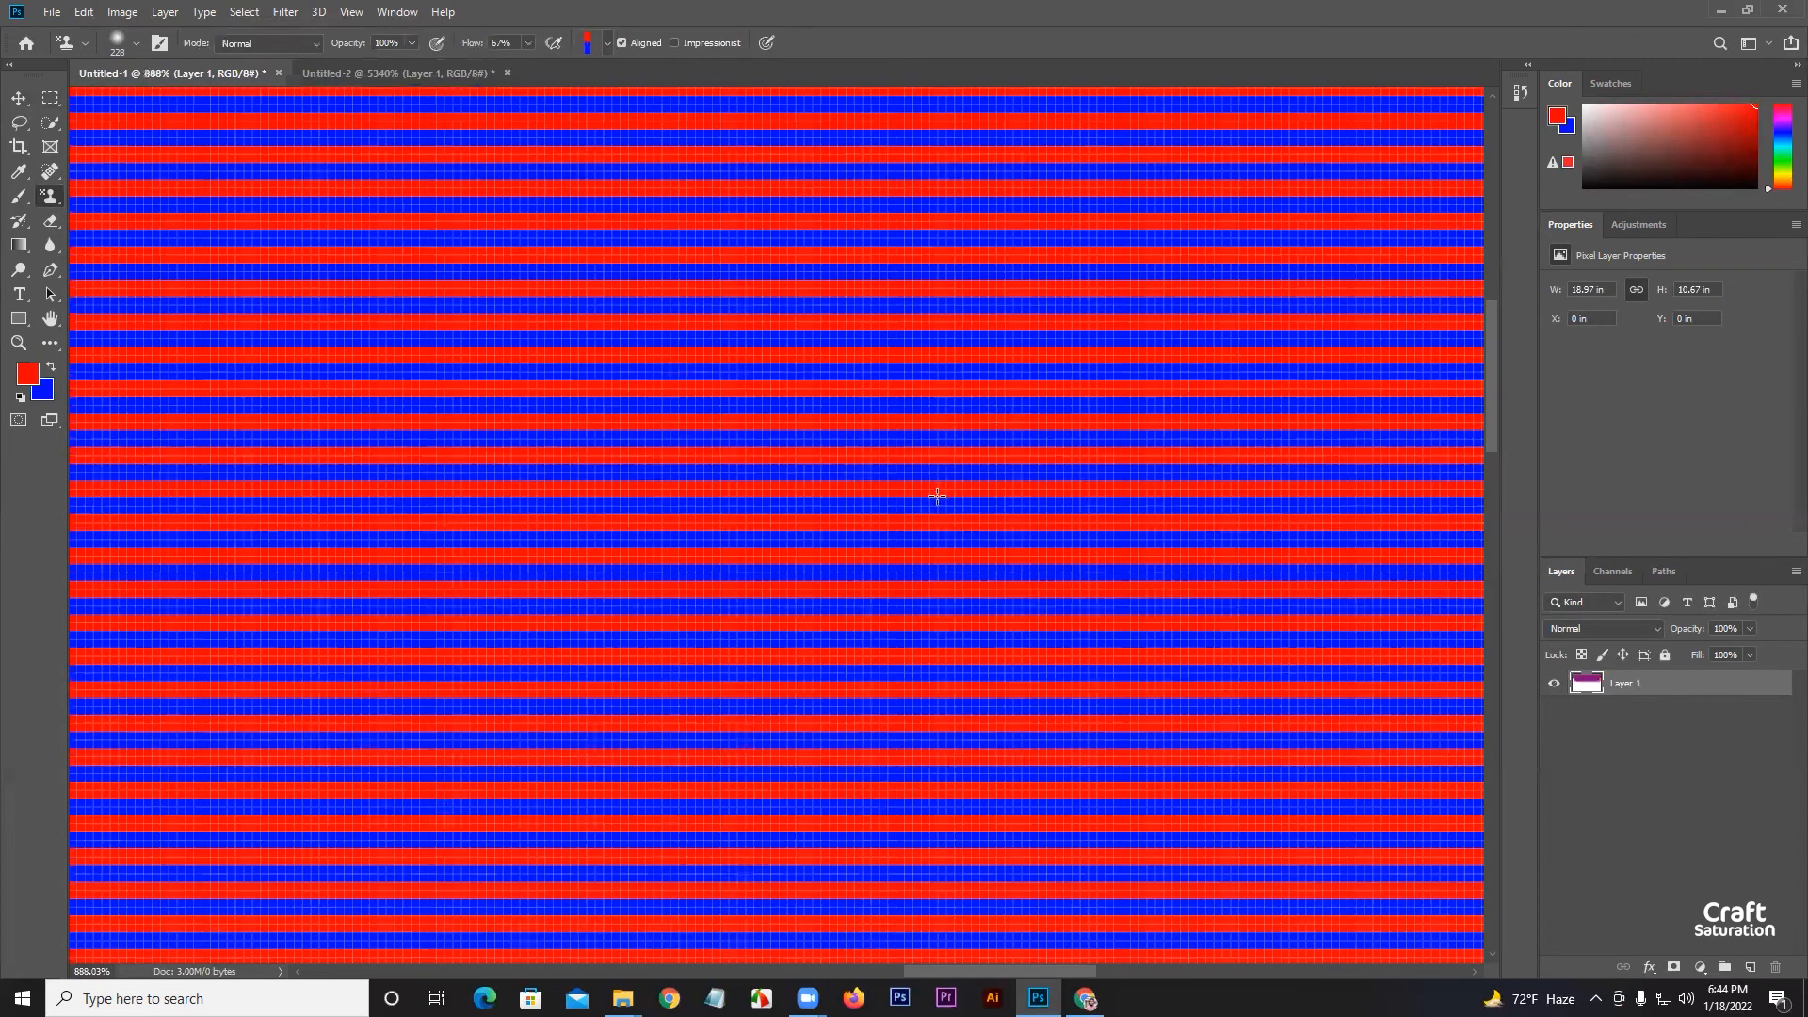
pyautogui.scroll(4, 935, 489)
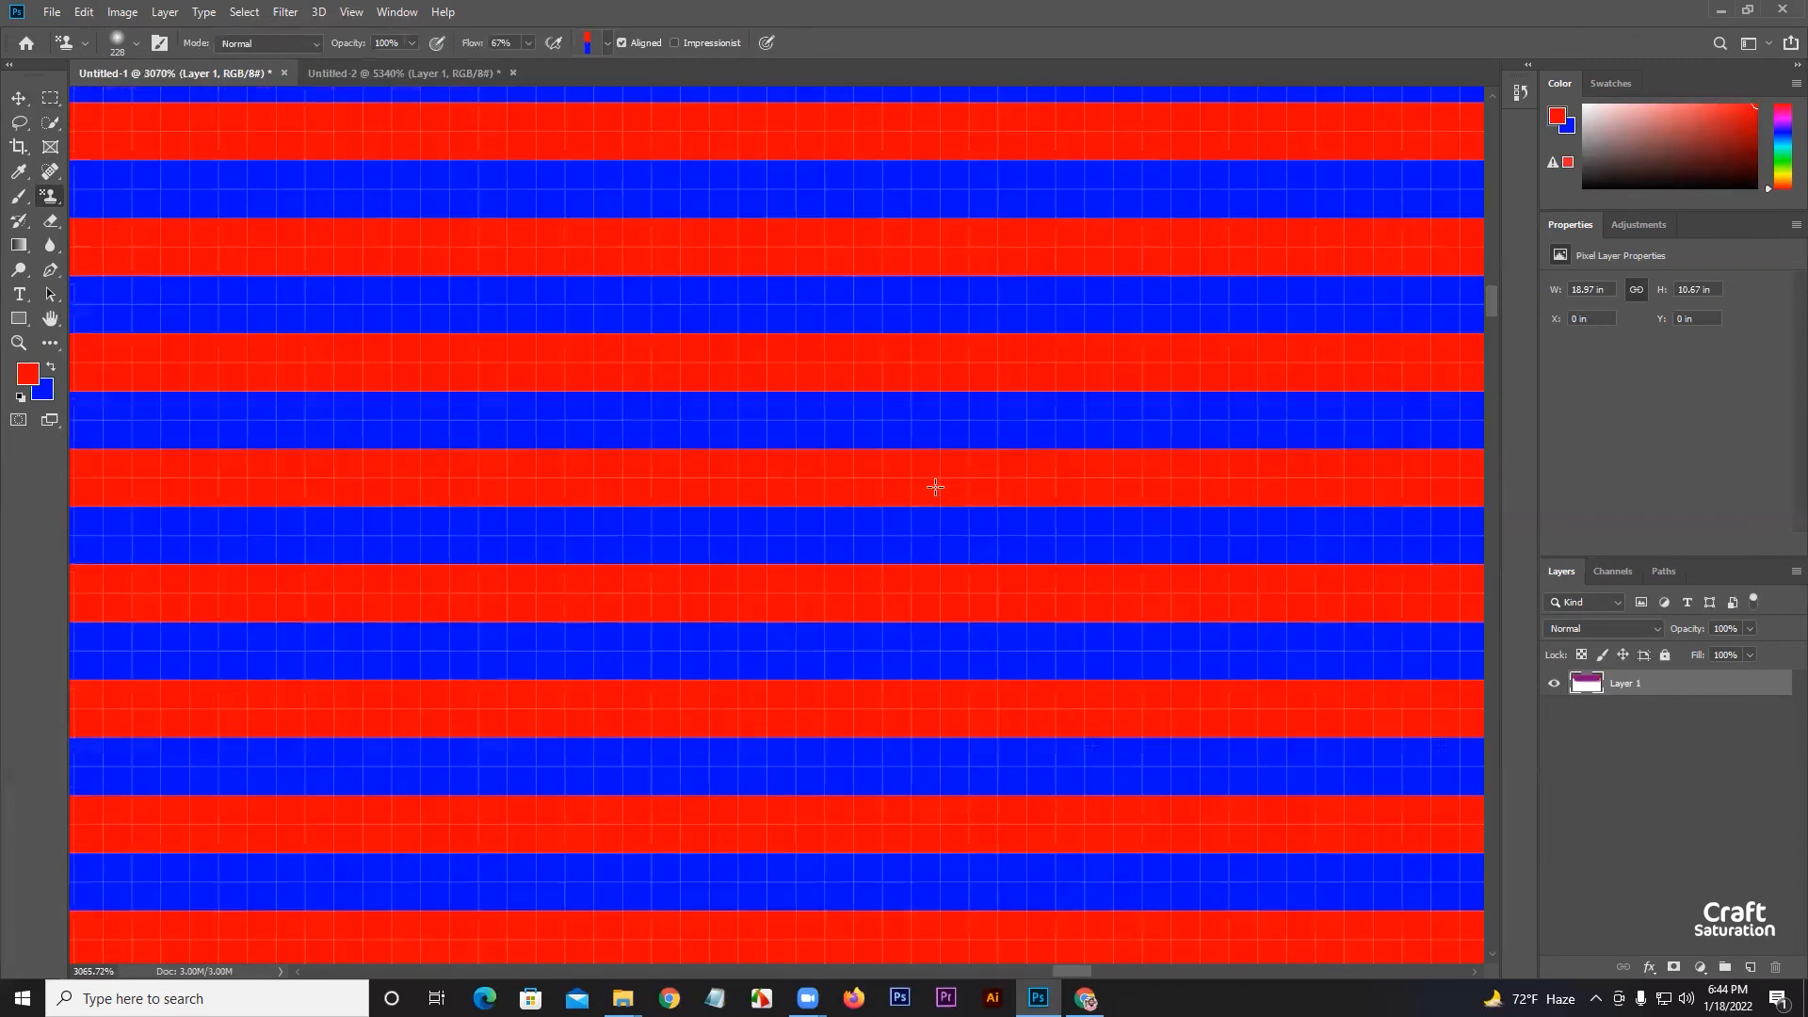
pyautogui.scroll(-3, 935, 487)
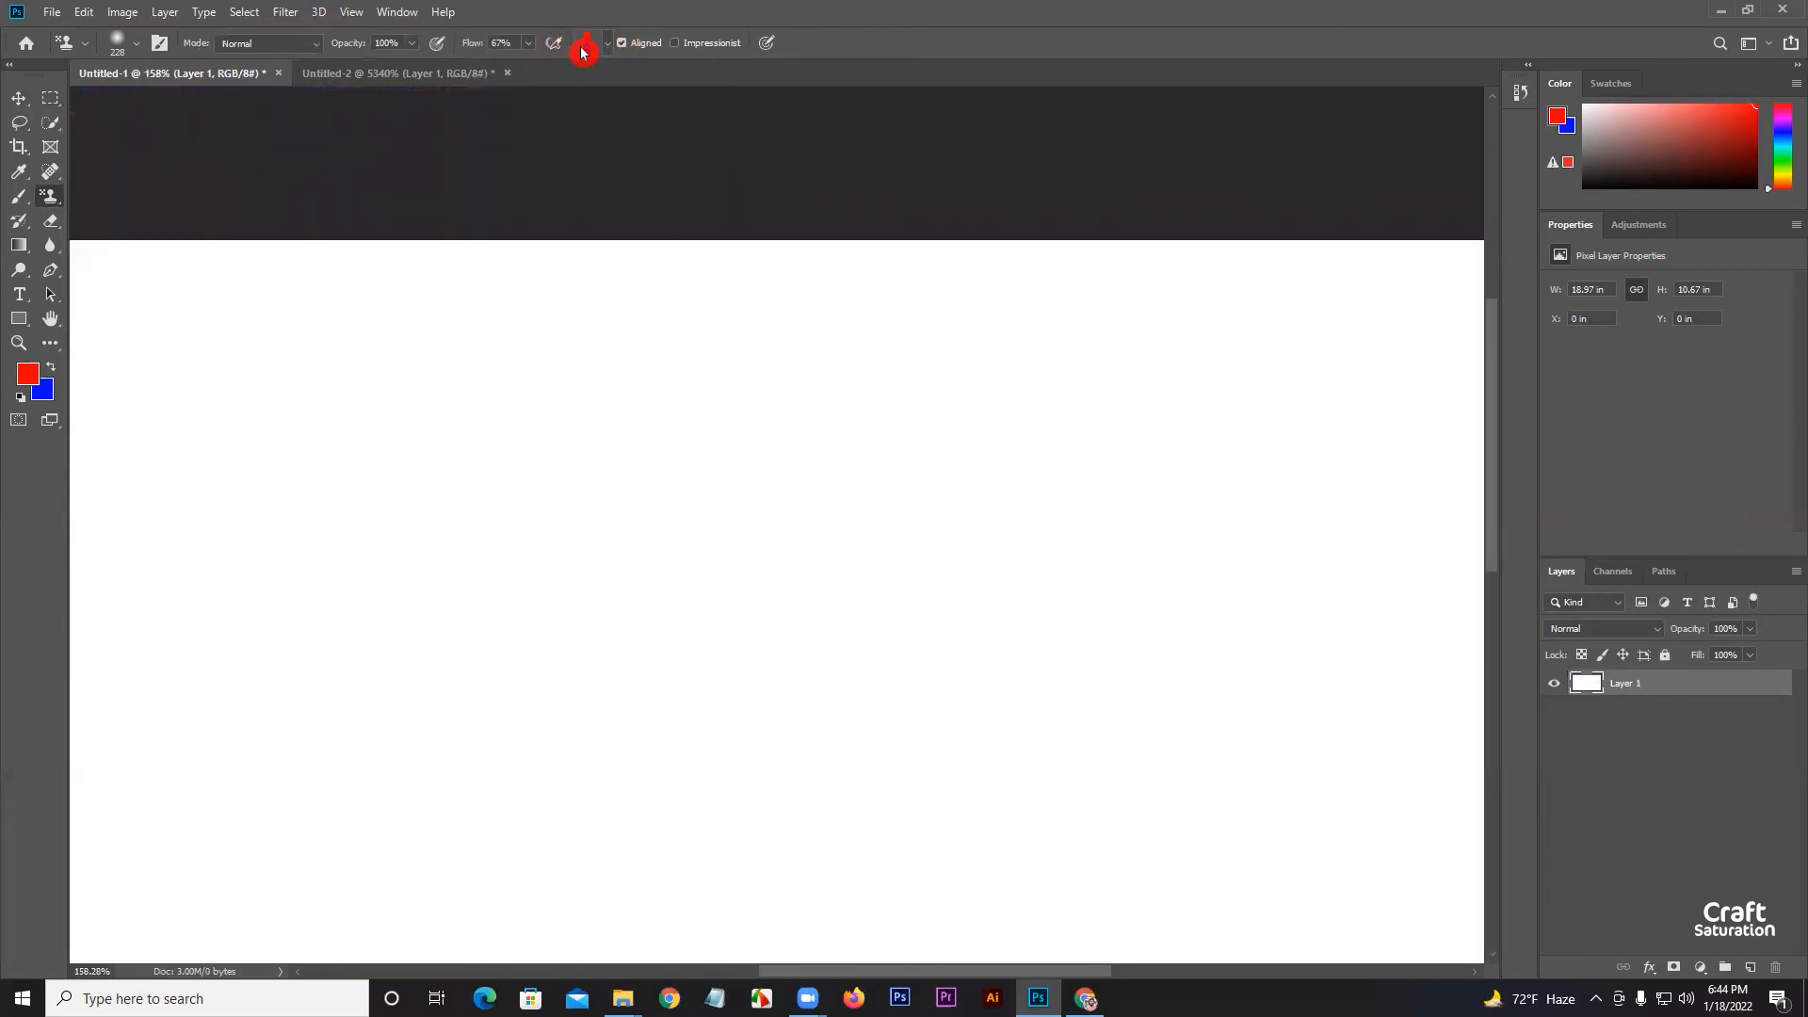
# Set the Pattern Stamp flow to 100% and paint one horizontal stroke of the striped pattern near the canvas's upper edge
pyautogui.moveTo(466, 47); pyautogui.dragTo(508, 47)
pyautogui.moveTo(1083, 387); pyautogui.dragTo(342, 384)
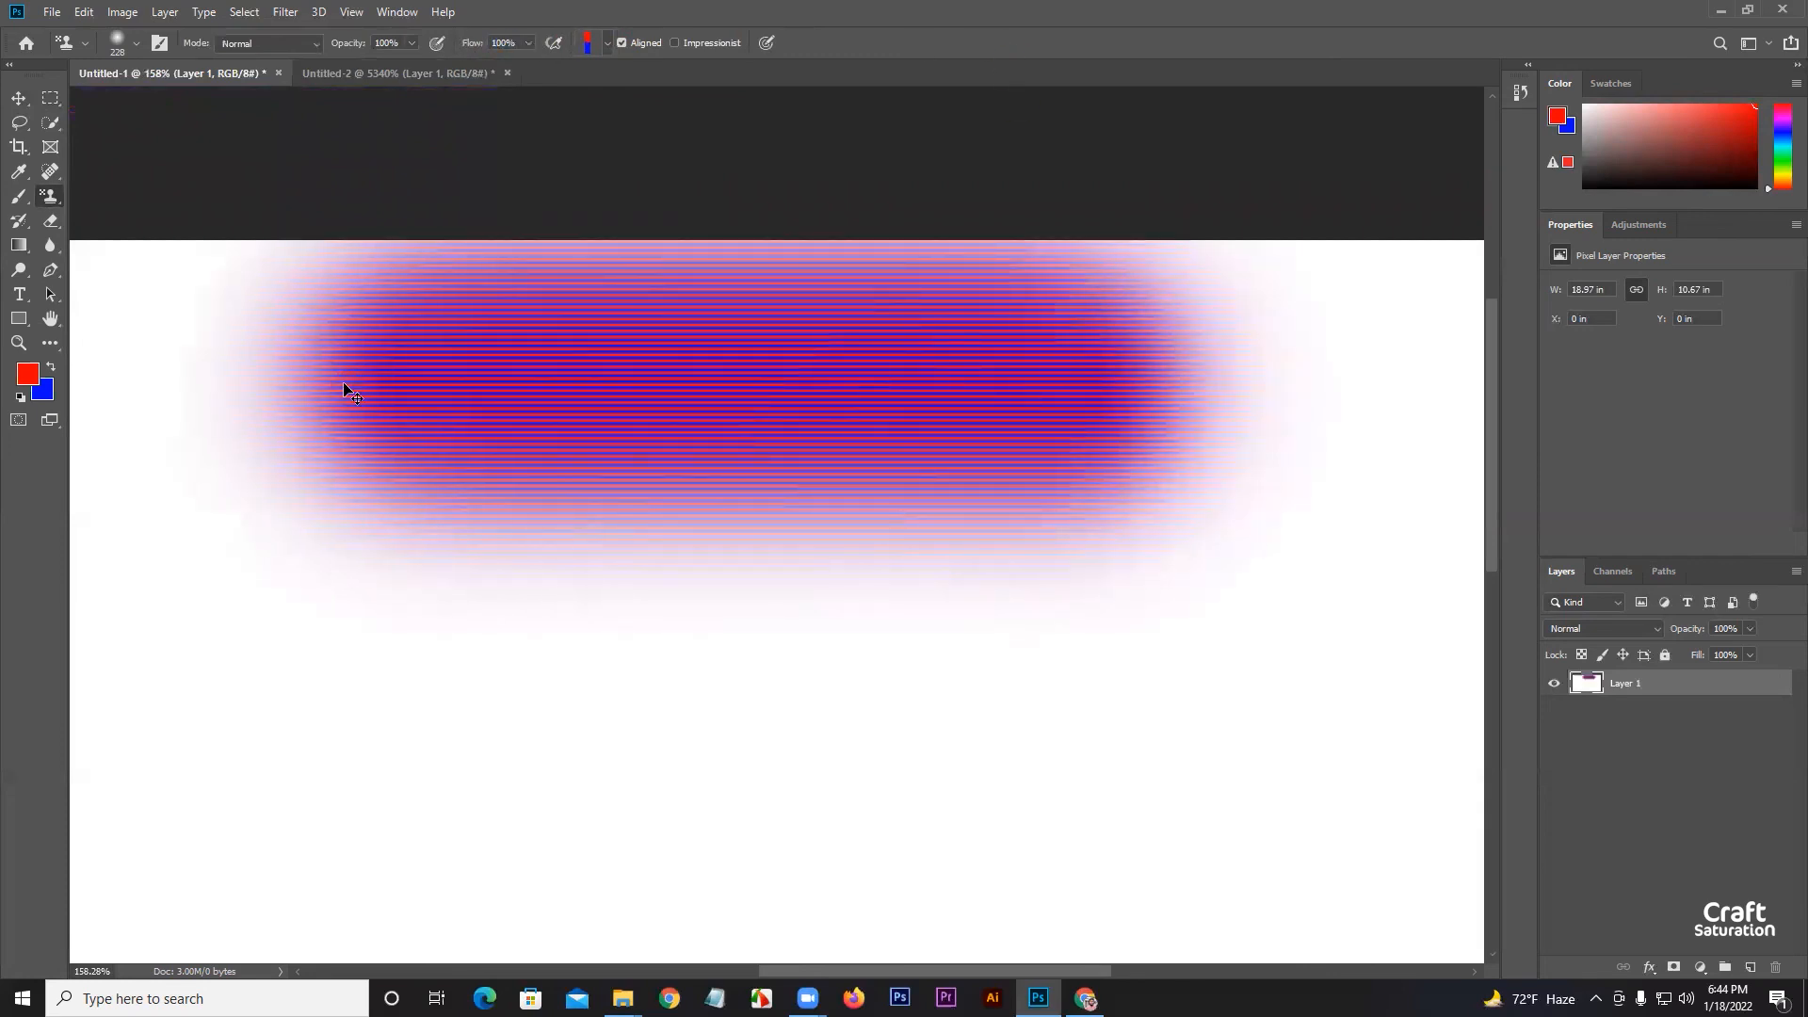
# Undo the horizontal striped stroke and look over the patterns available for the Pattern Stamp
pyautogui.hotkey('ctrl', 'z')
pyautogui.click(597, 47)
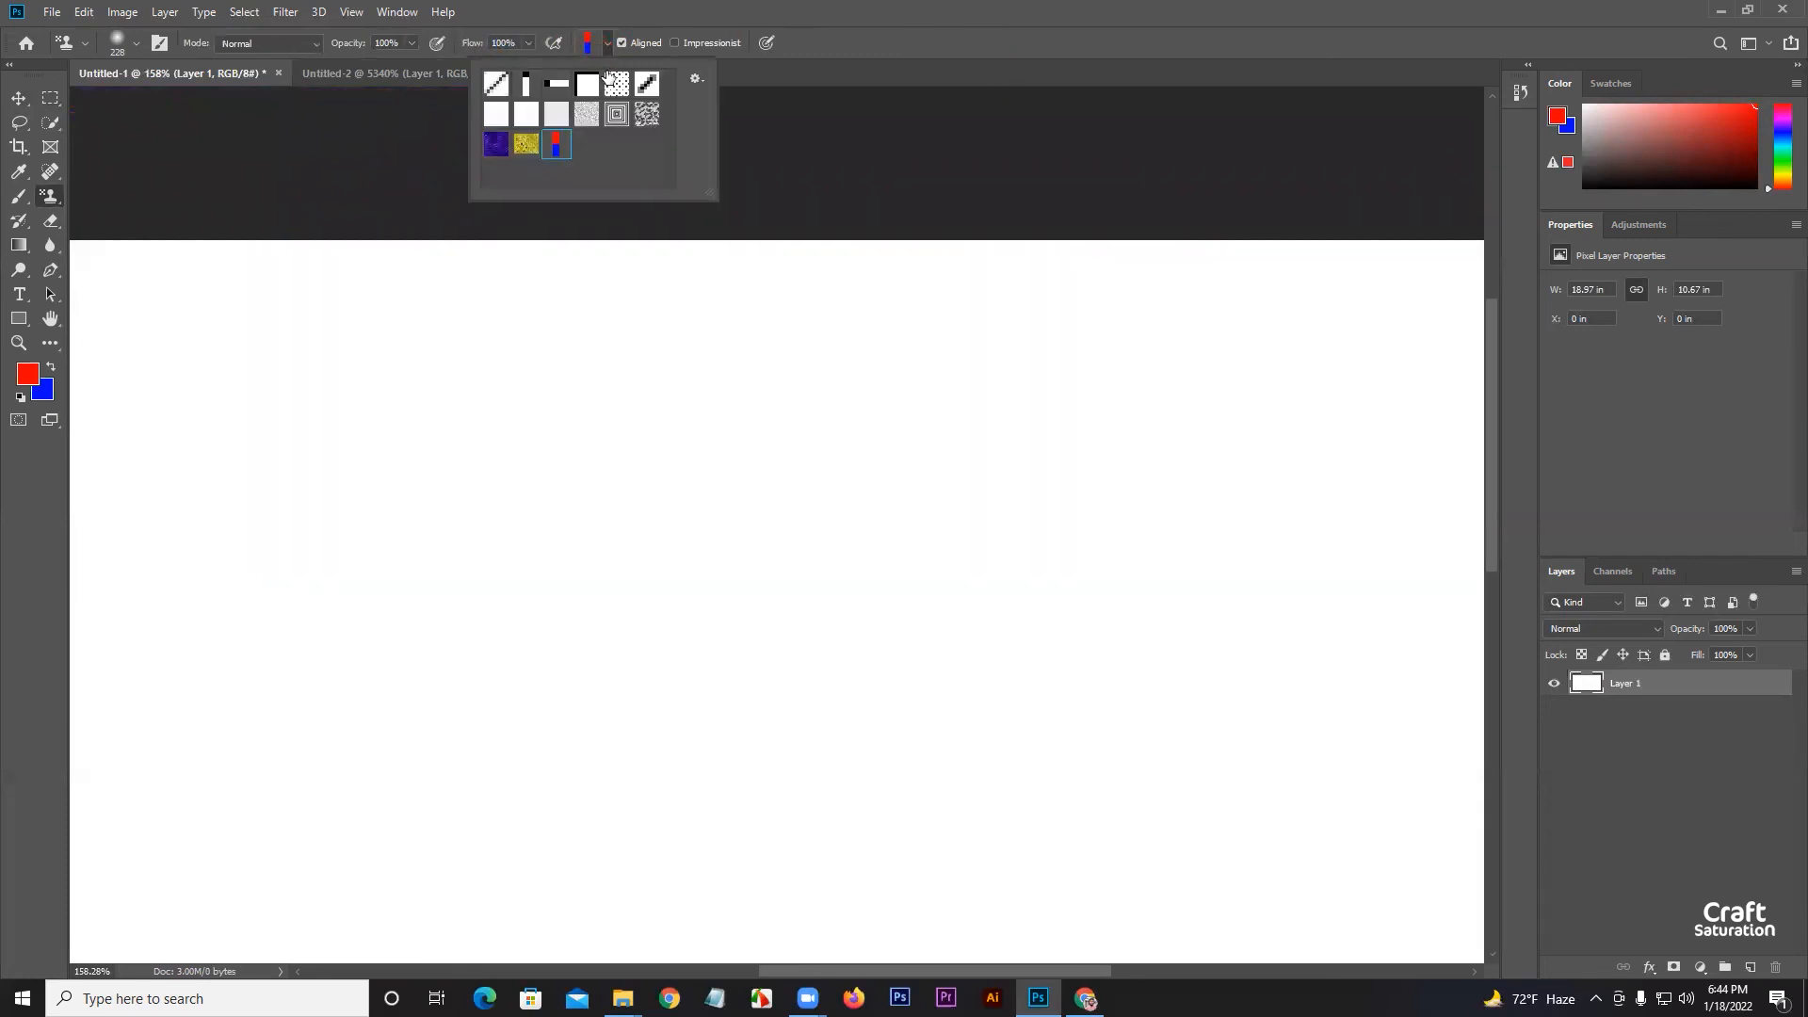
pyautogui.click(694, 83)
pyautogui.press('Escape')
pyautogui.click(597, 47)
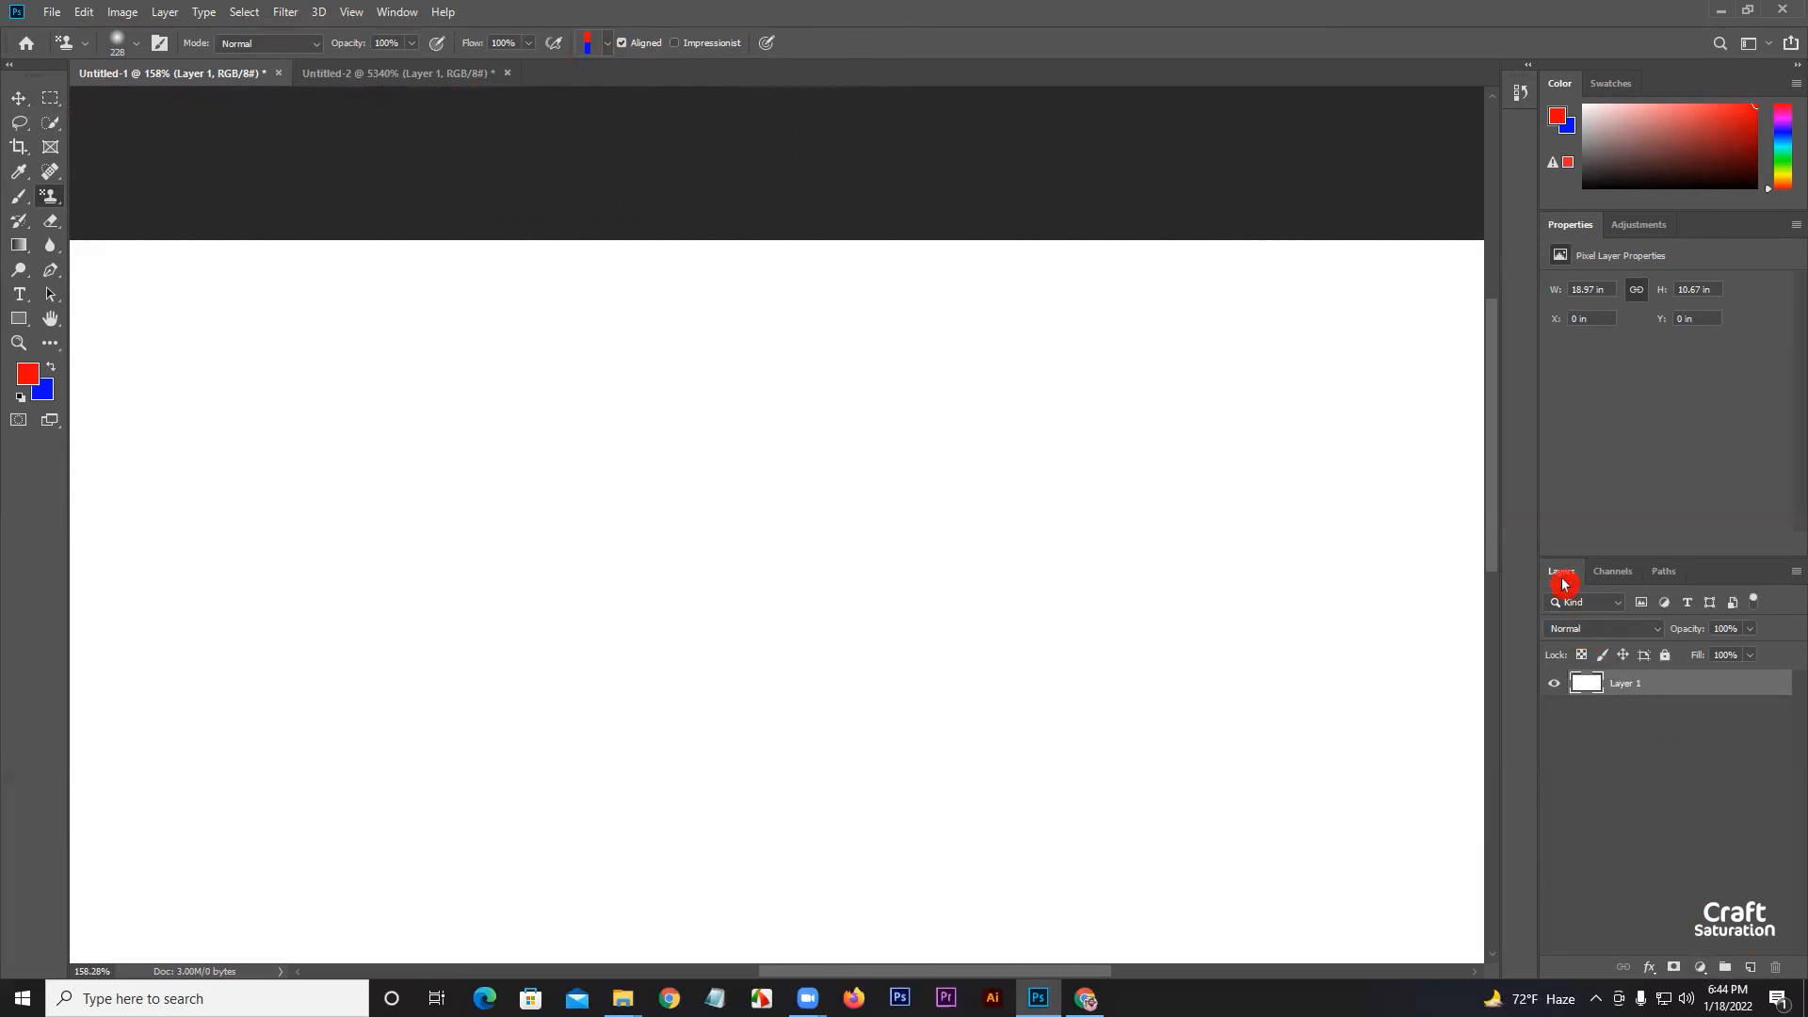
# Add a Pattern fill layer above Layer 1 using the red and blue striped pattern at 297% scale
pyautogui.click(1705, 970)
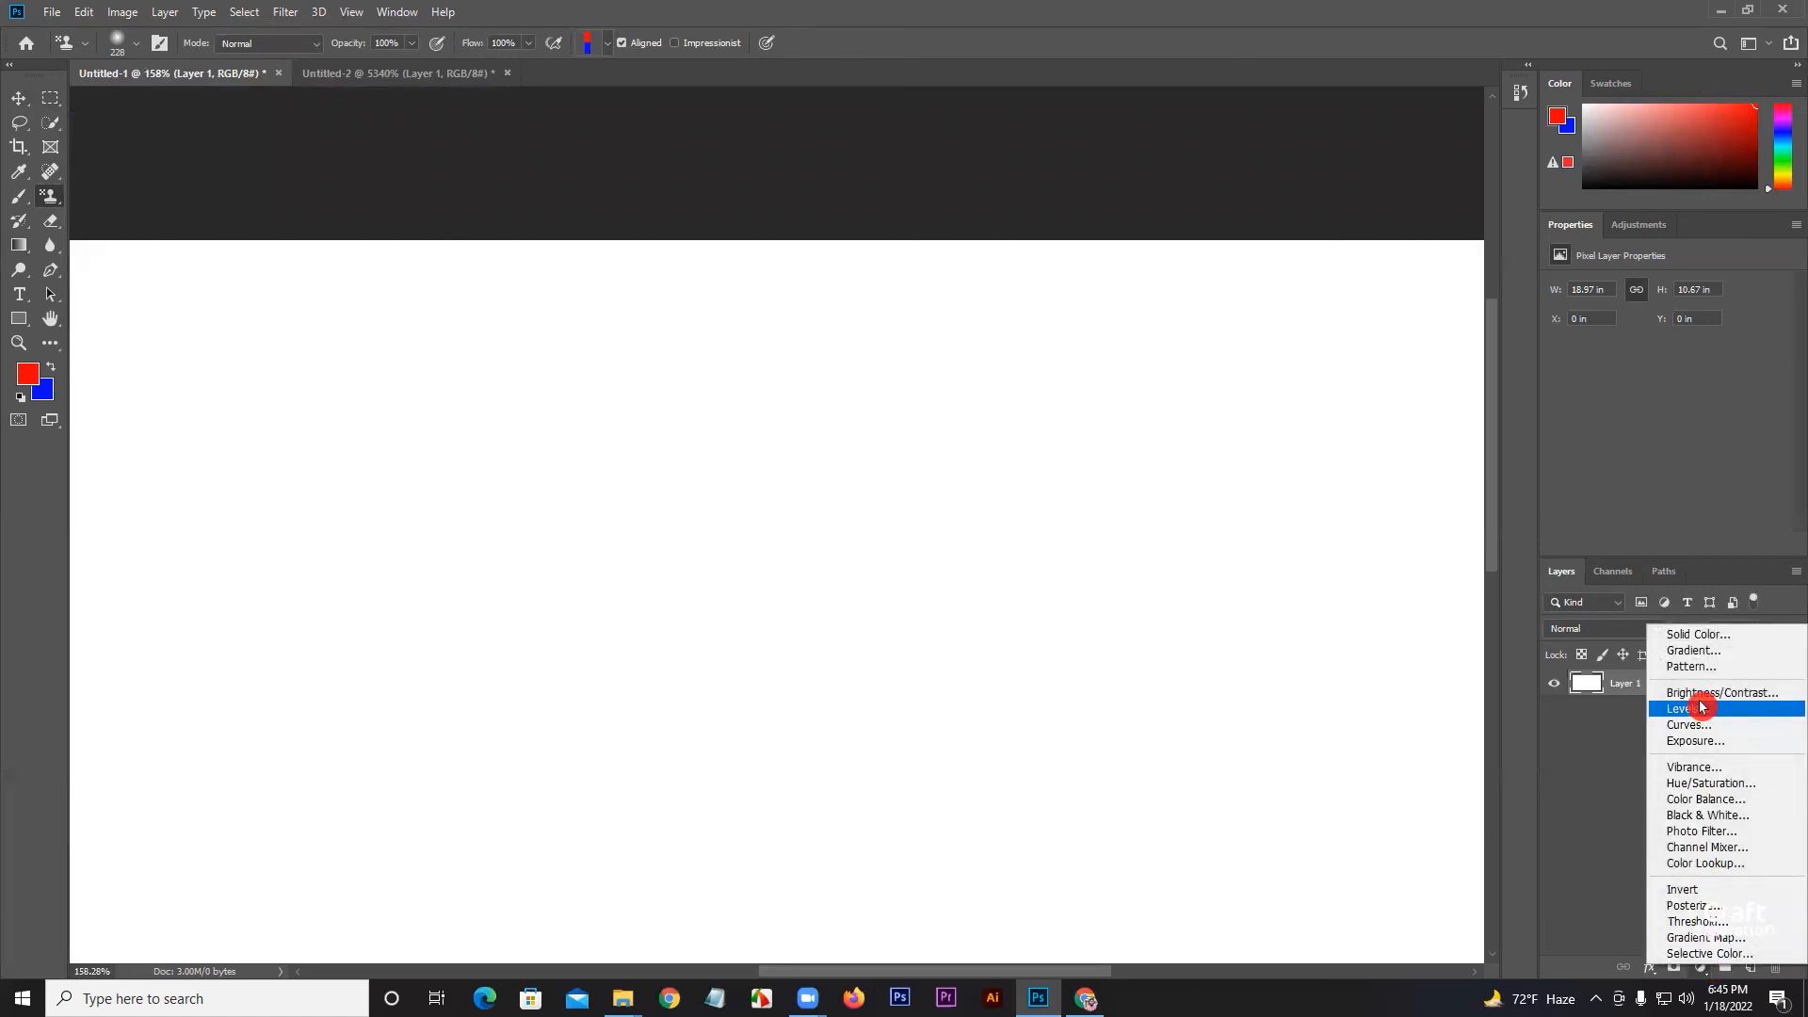
pyautogui.click(1695, 667)
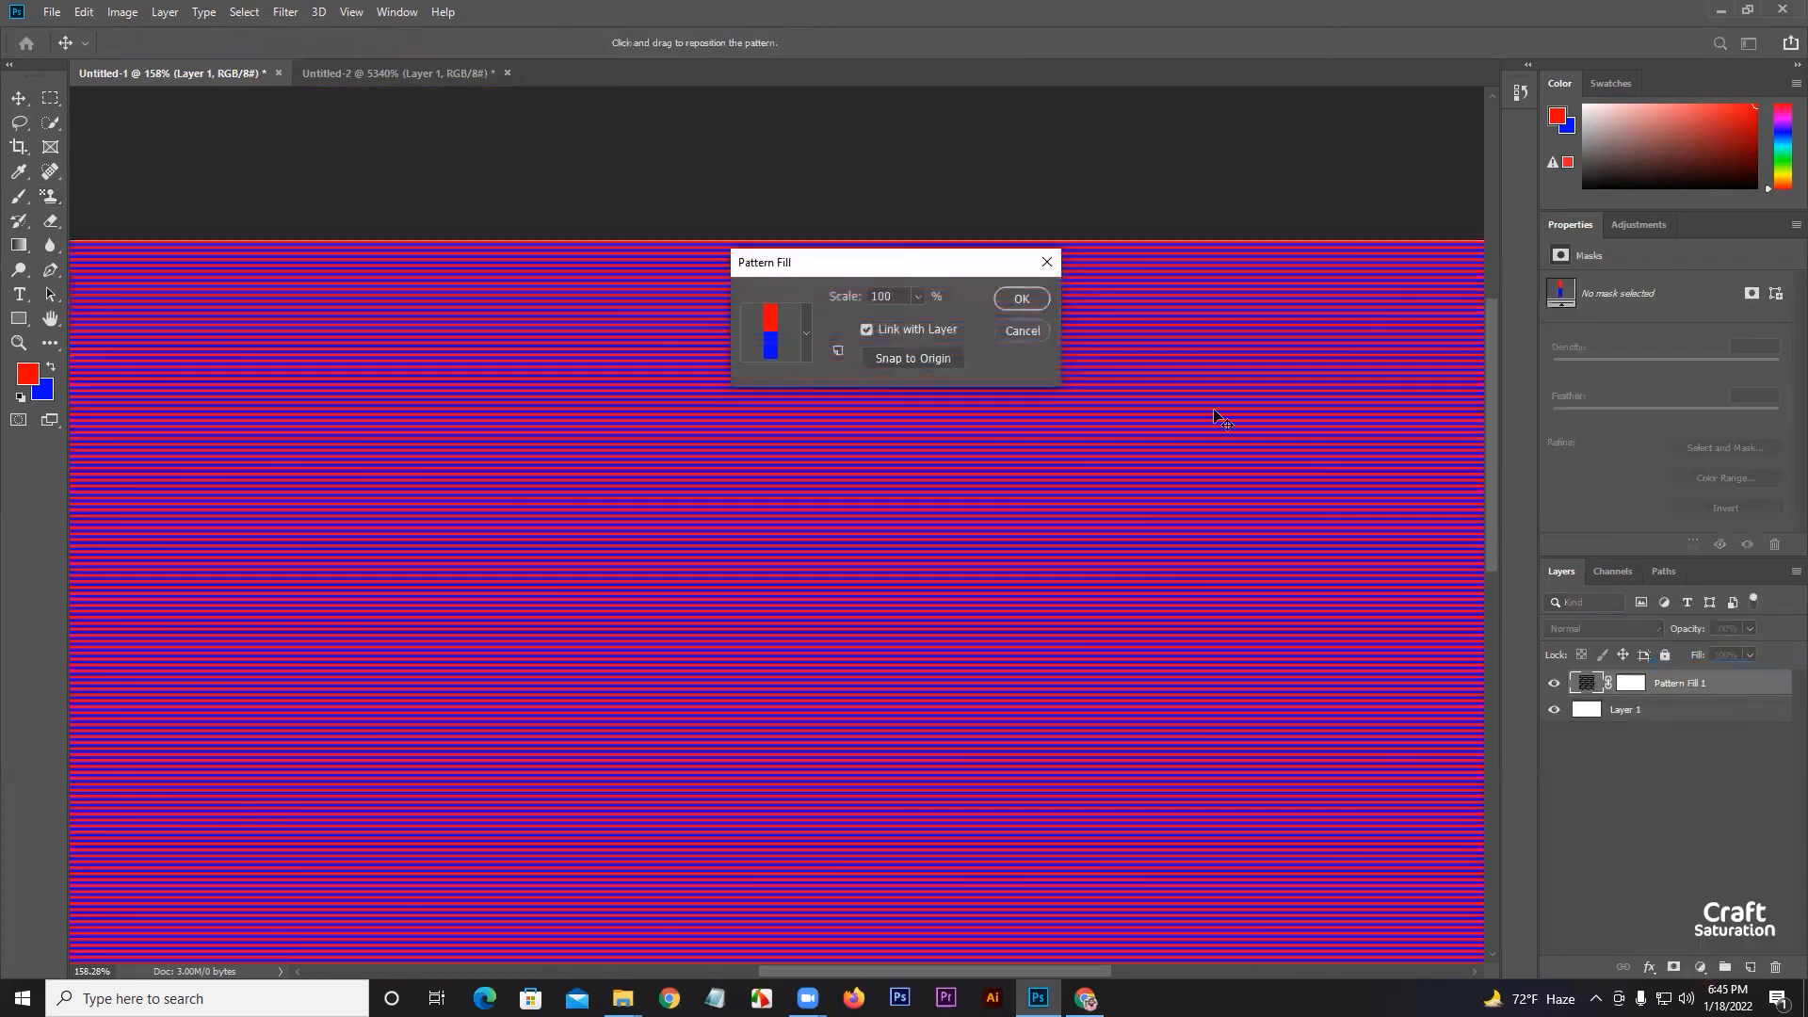
pyautogui.moveTo(819, 264); pyautogui.dragTo(1243, 341)
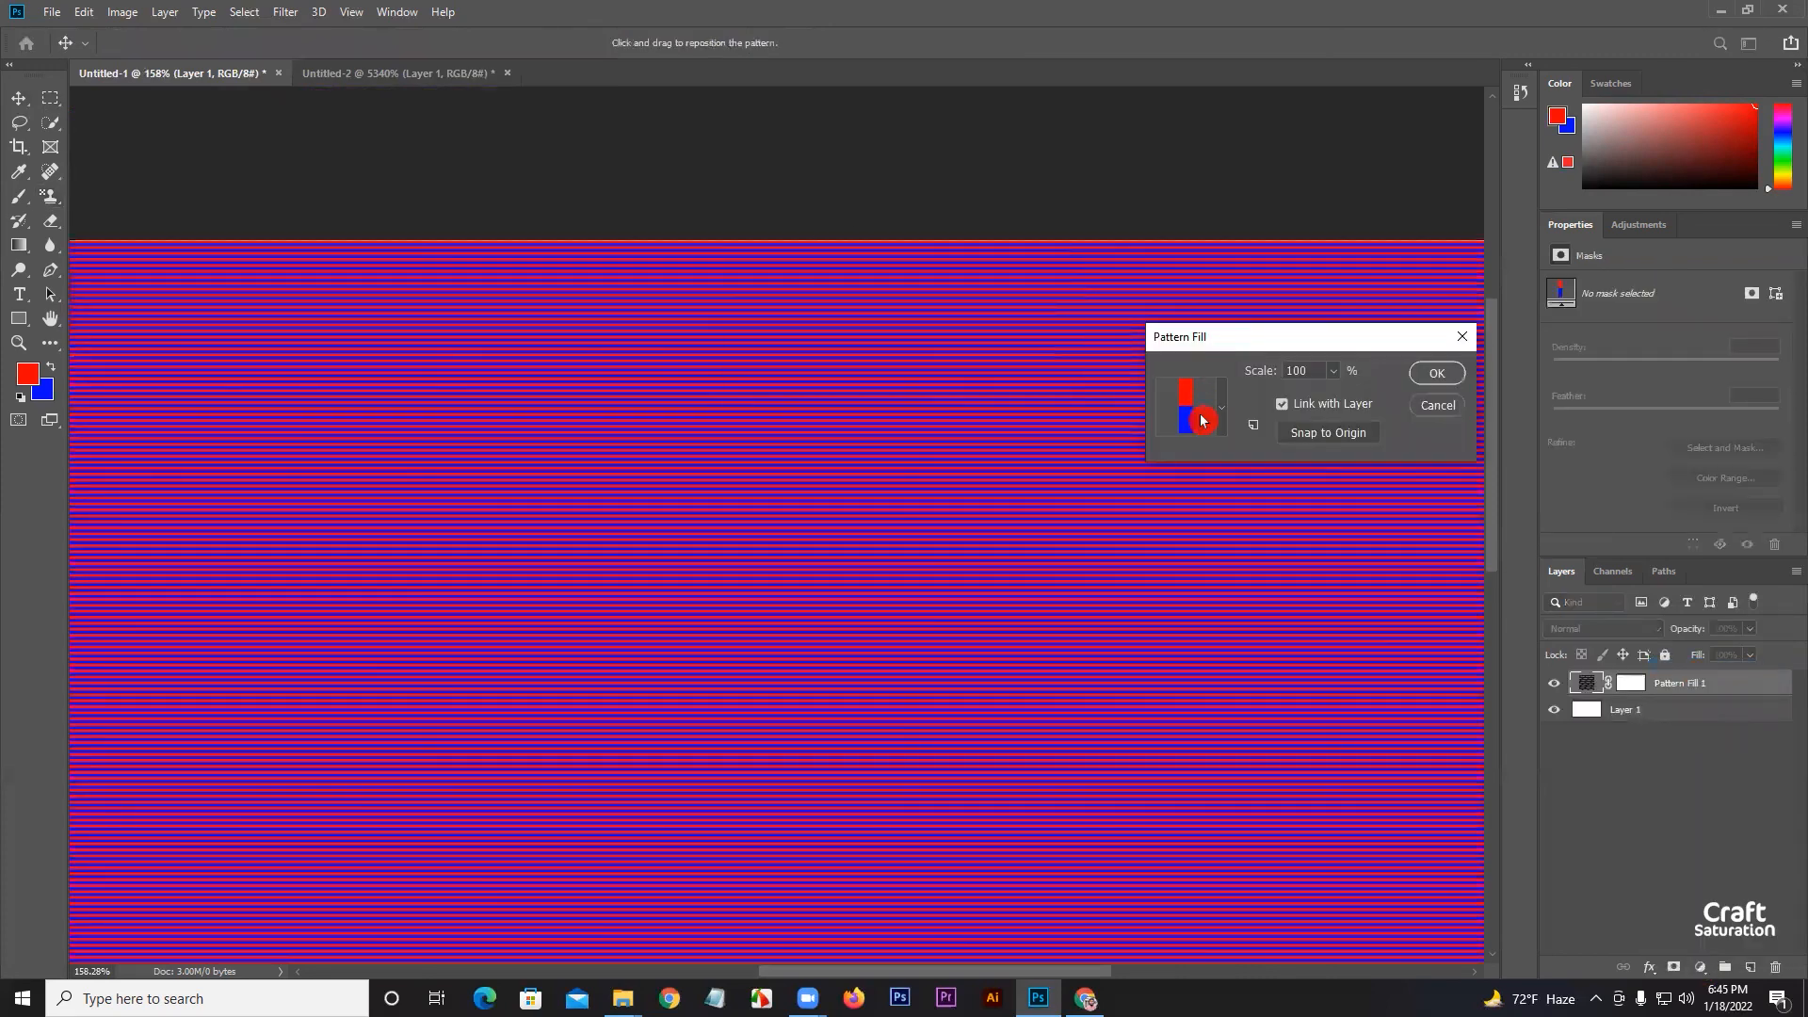
pyautogui.click(1222, 410)
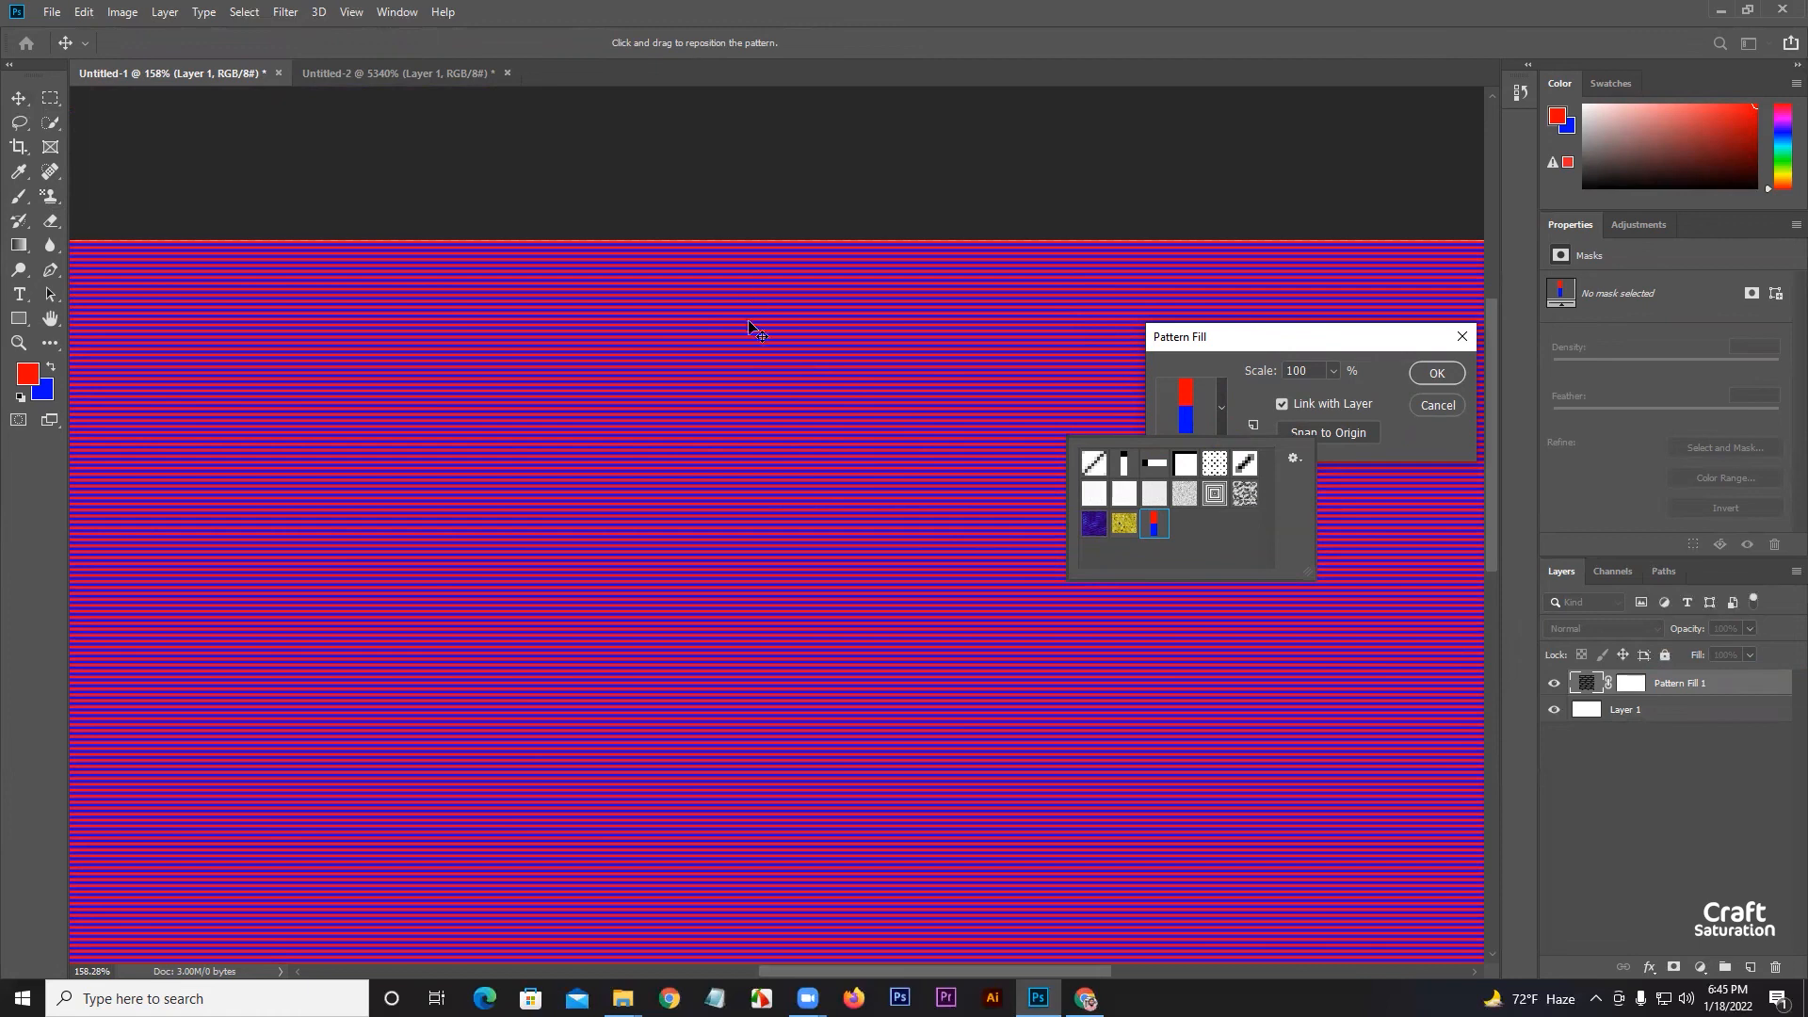
pyautogui.click(1332, 376)
pyautogui.moveTo(1333, 376)
pyautogui.mouseDown()
pyautogui.moveTo(1332, 391)
pyautogui.moveTo(1424, 398)
pyautogui.moveTo(1306, 397)
pyautogui.mouseUp()
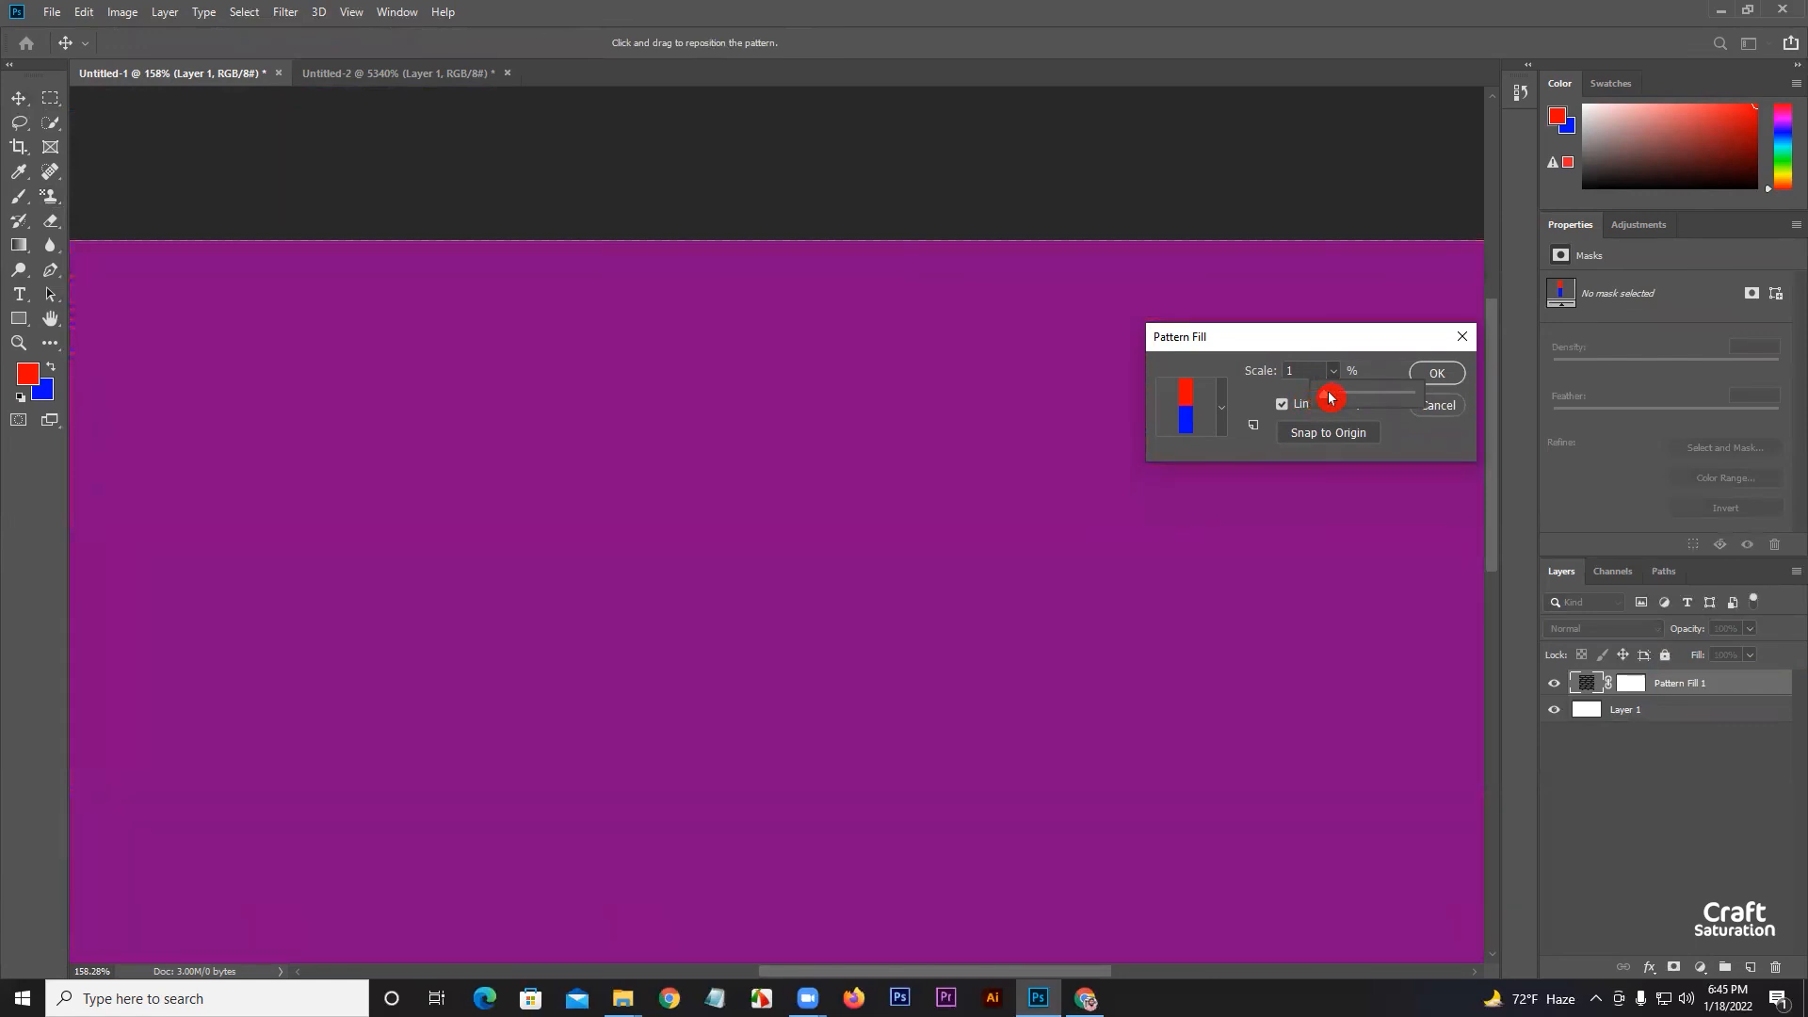
pyautogui.moveTo(1338, 398); pyautogui.dragTo(1366, 397)
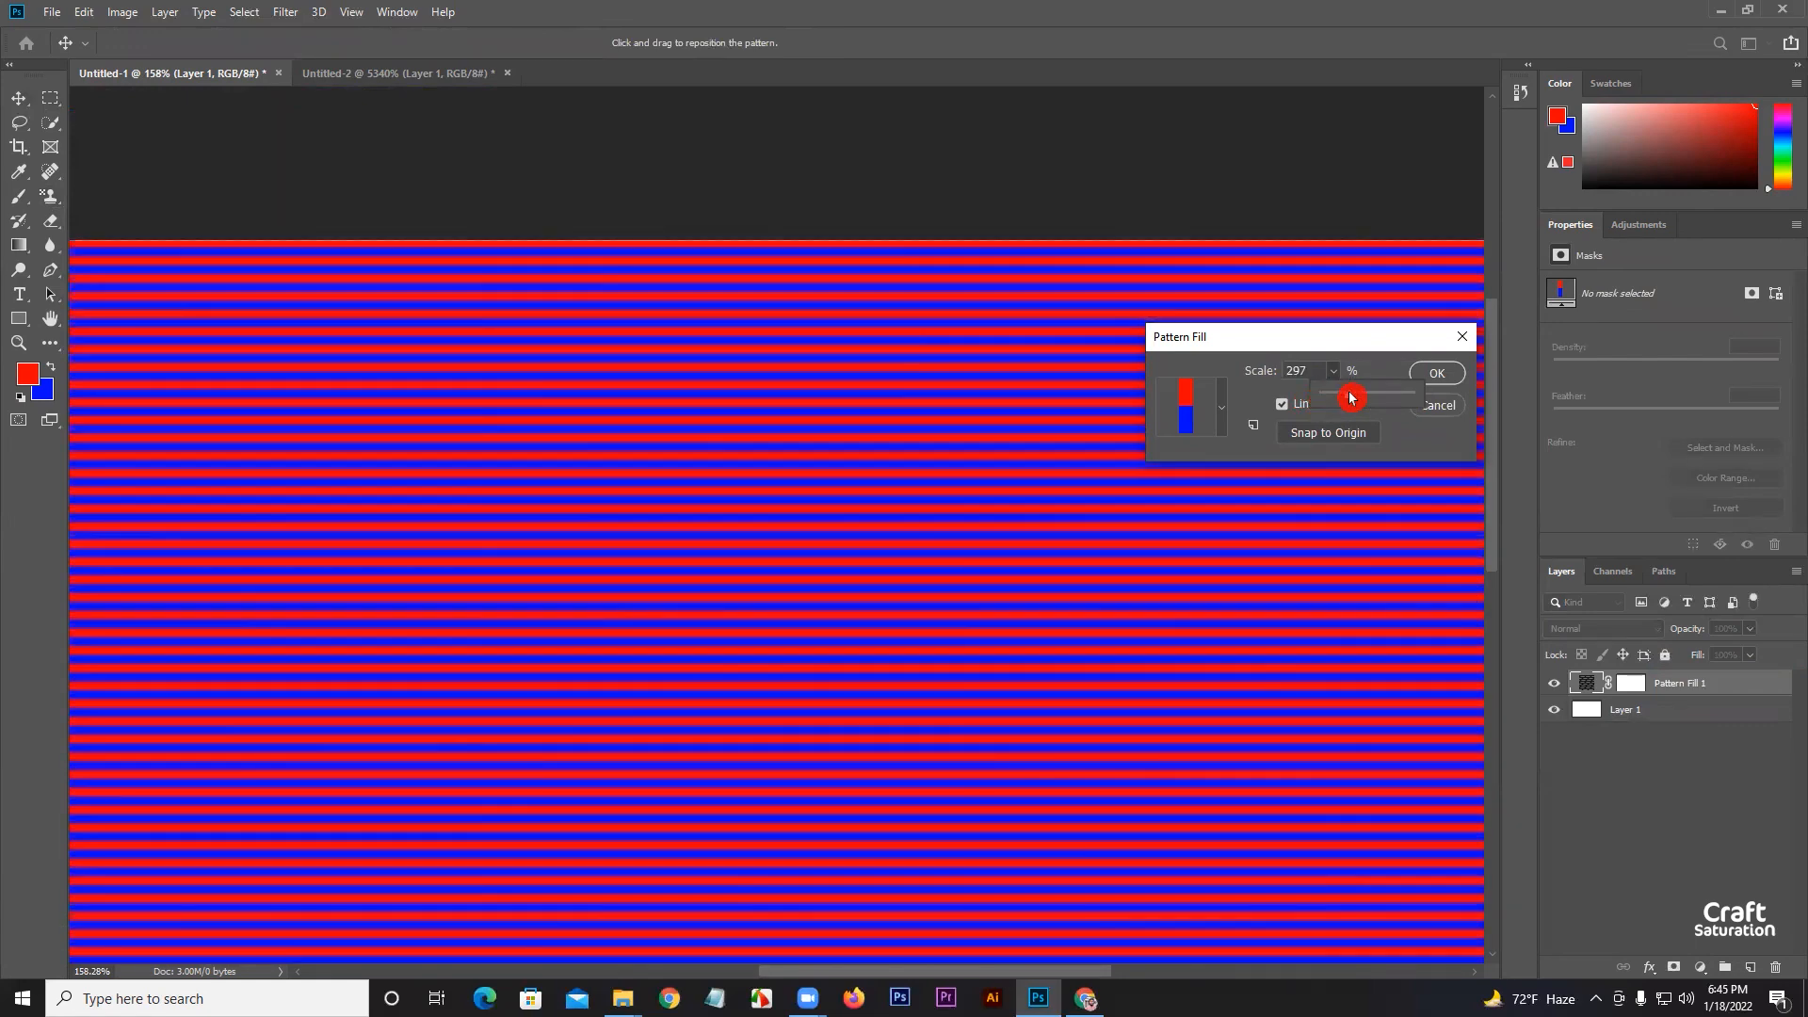
pyautogui.click(1432, 371)
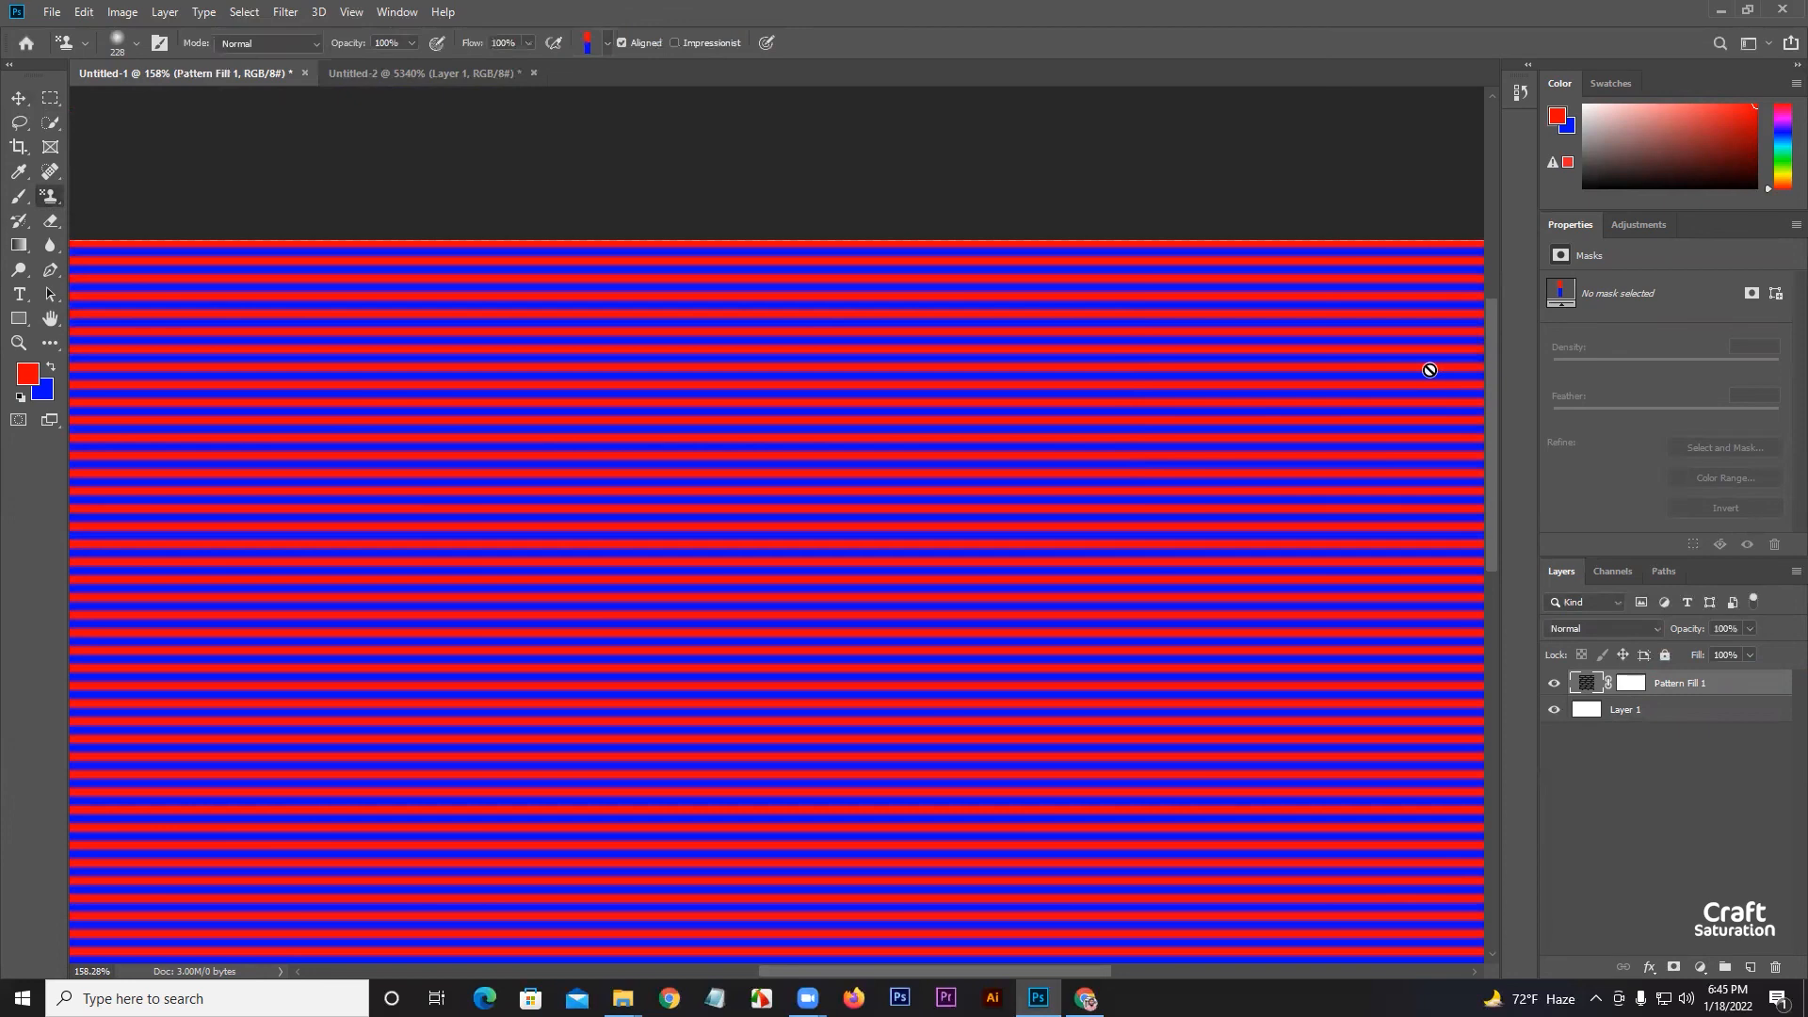
# Change the pattern fill layer to the yellow flower pattern and set its scale to 100%
pyautogui.scroll(-3, 945, 500)
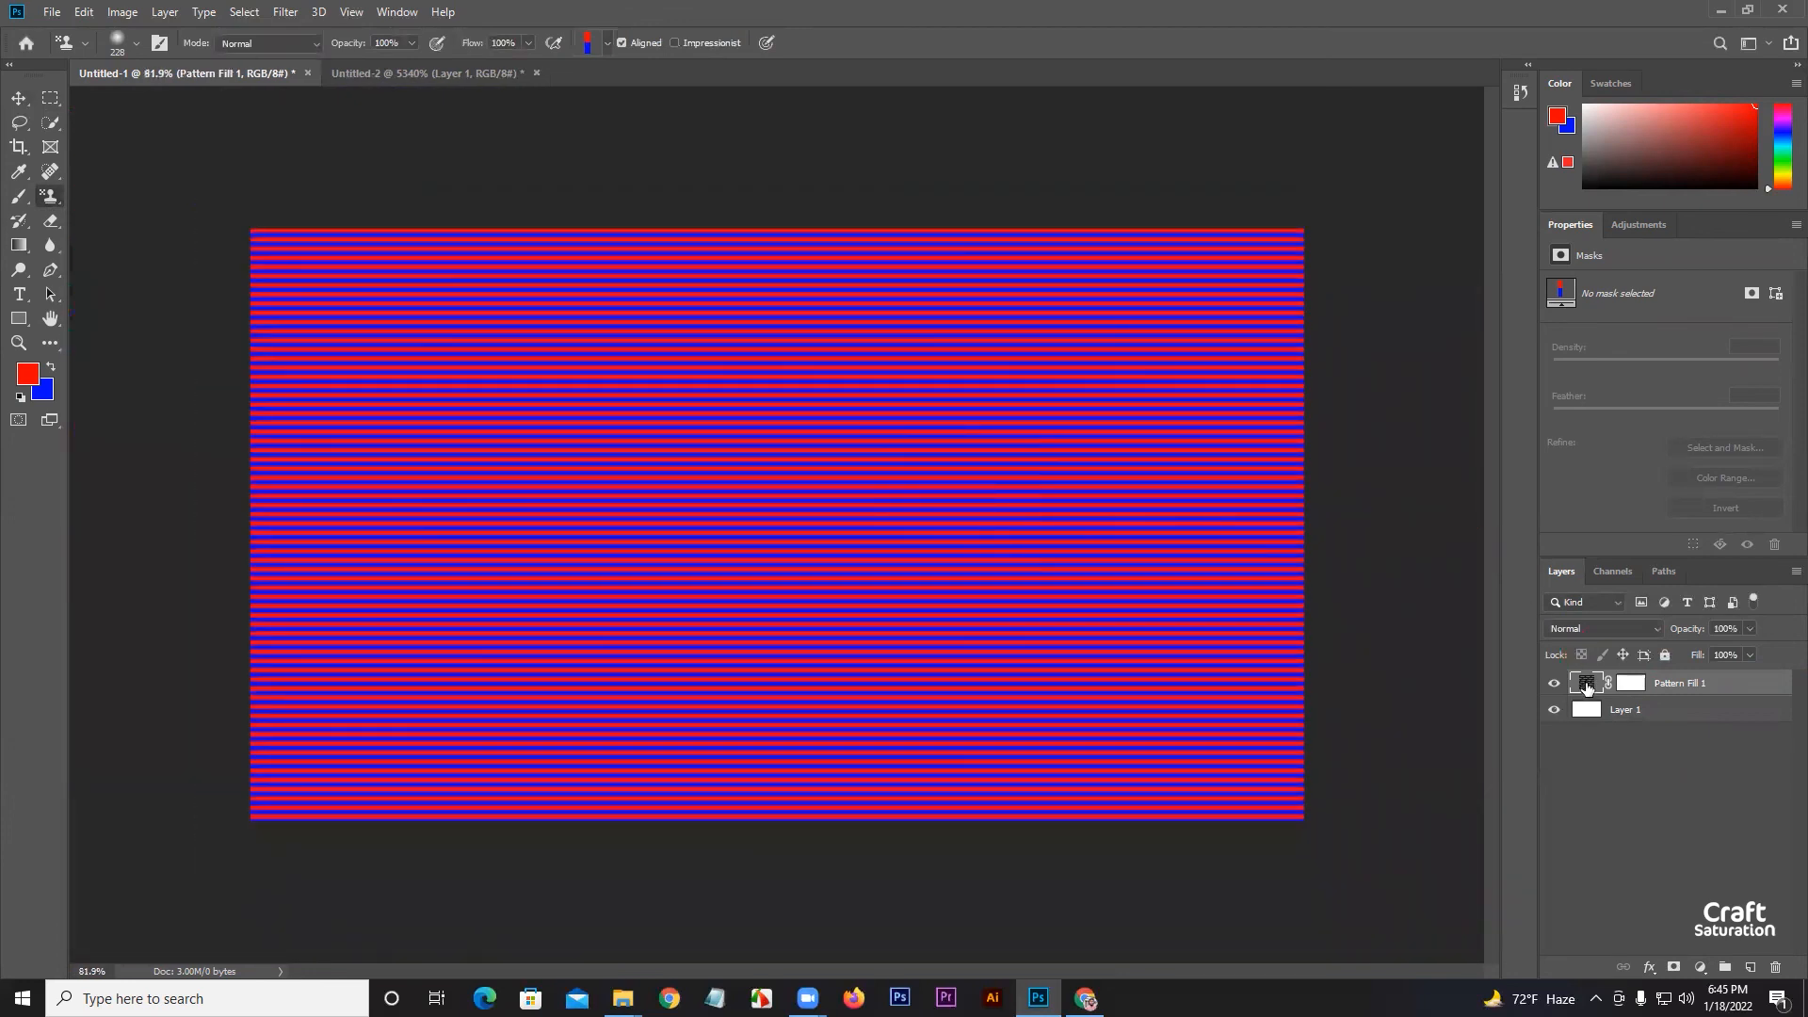
pyautogui.doubleClick(1587, 686)
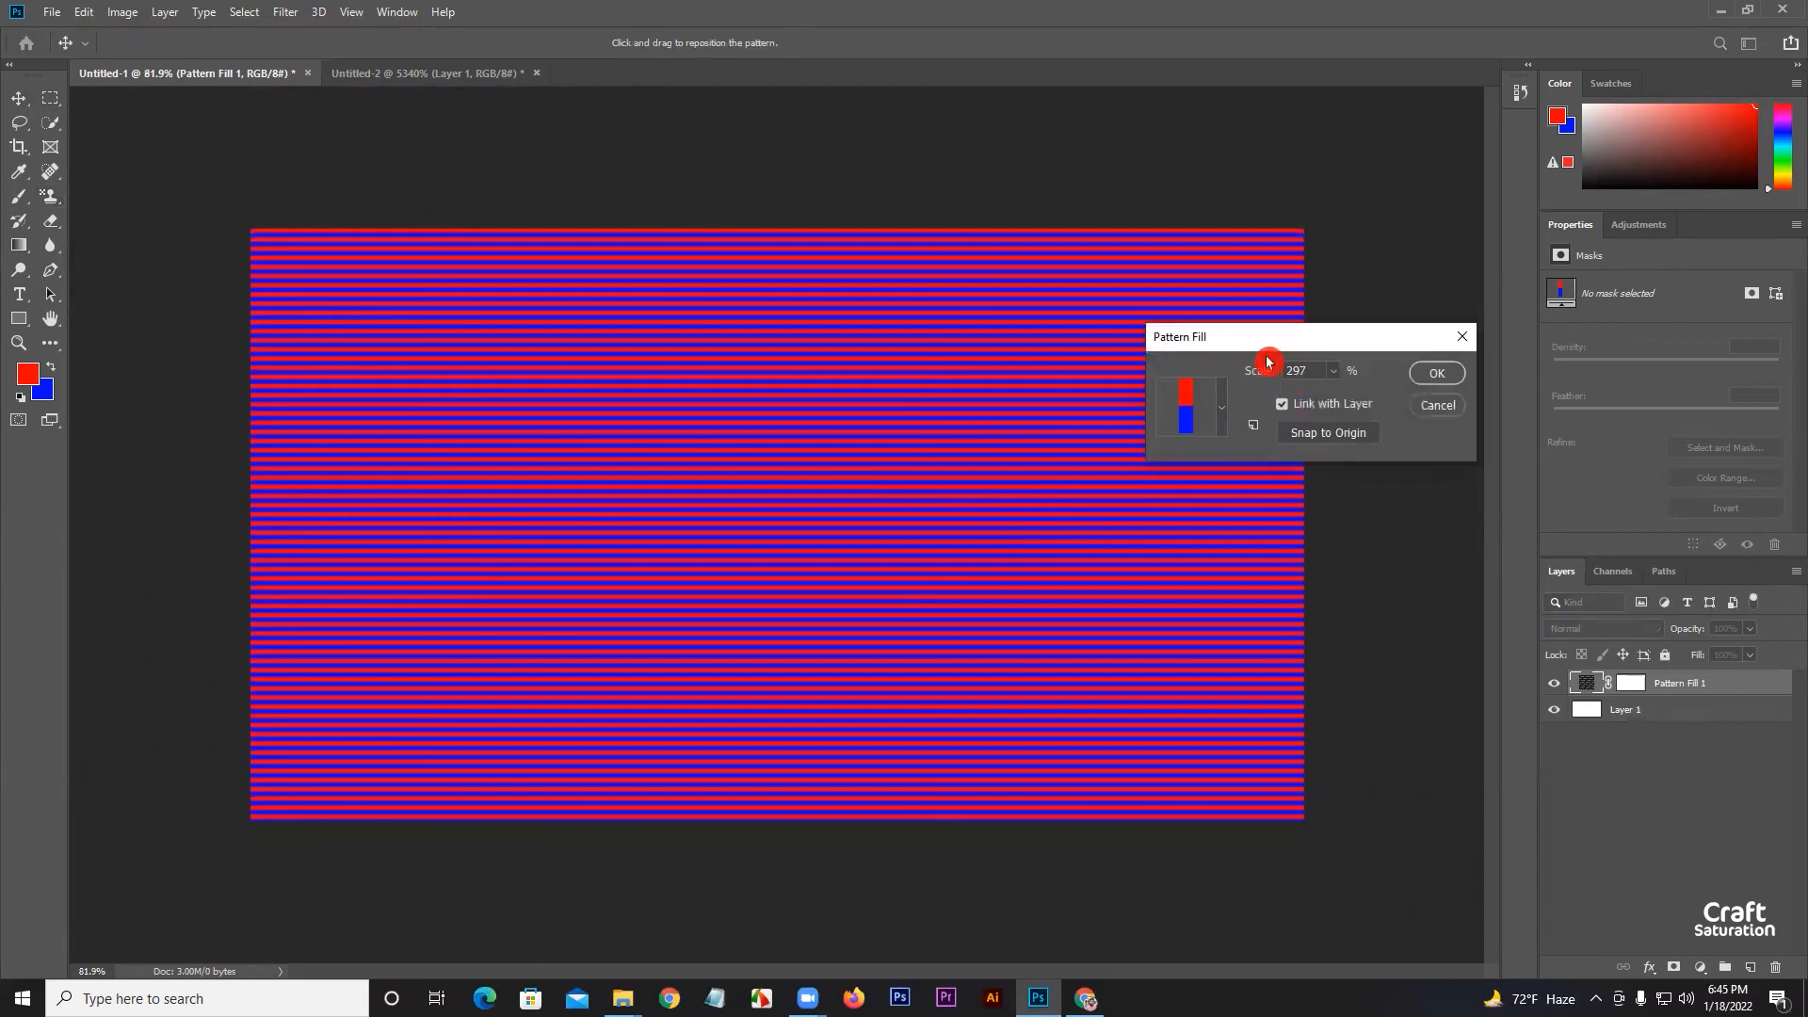
pyautogui.click(1229, 415)
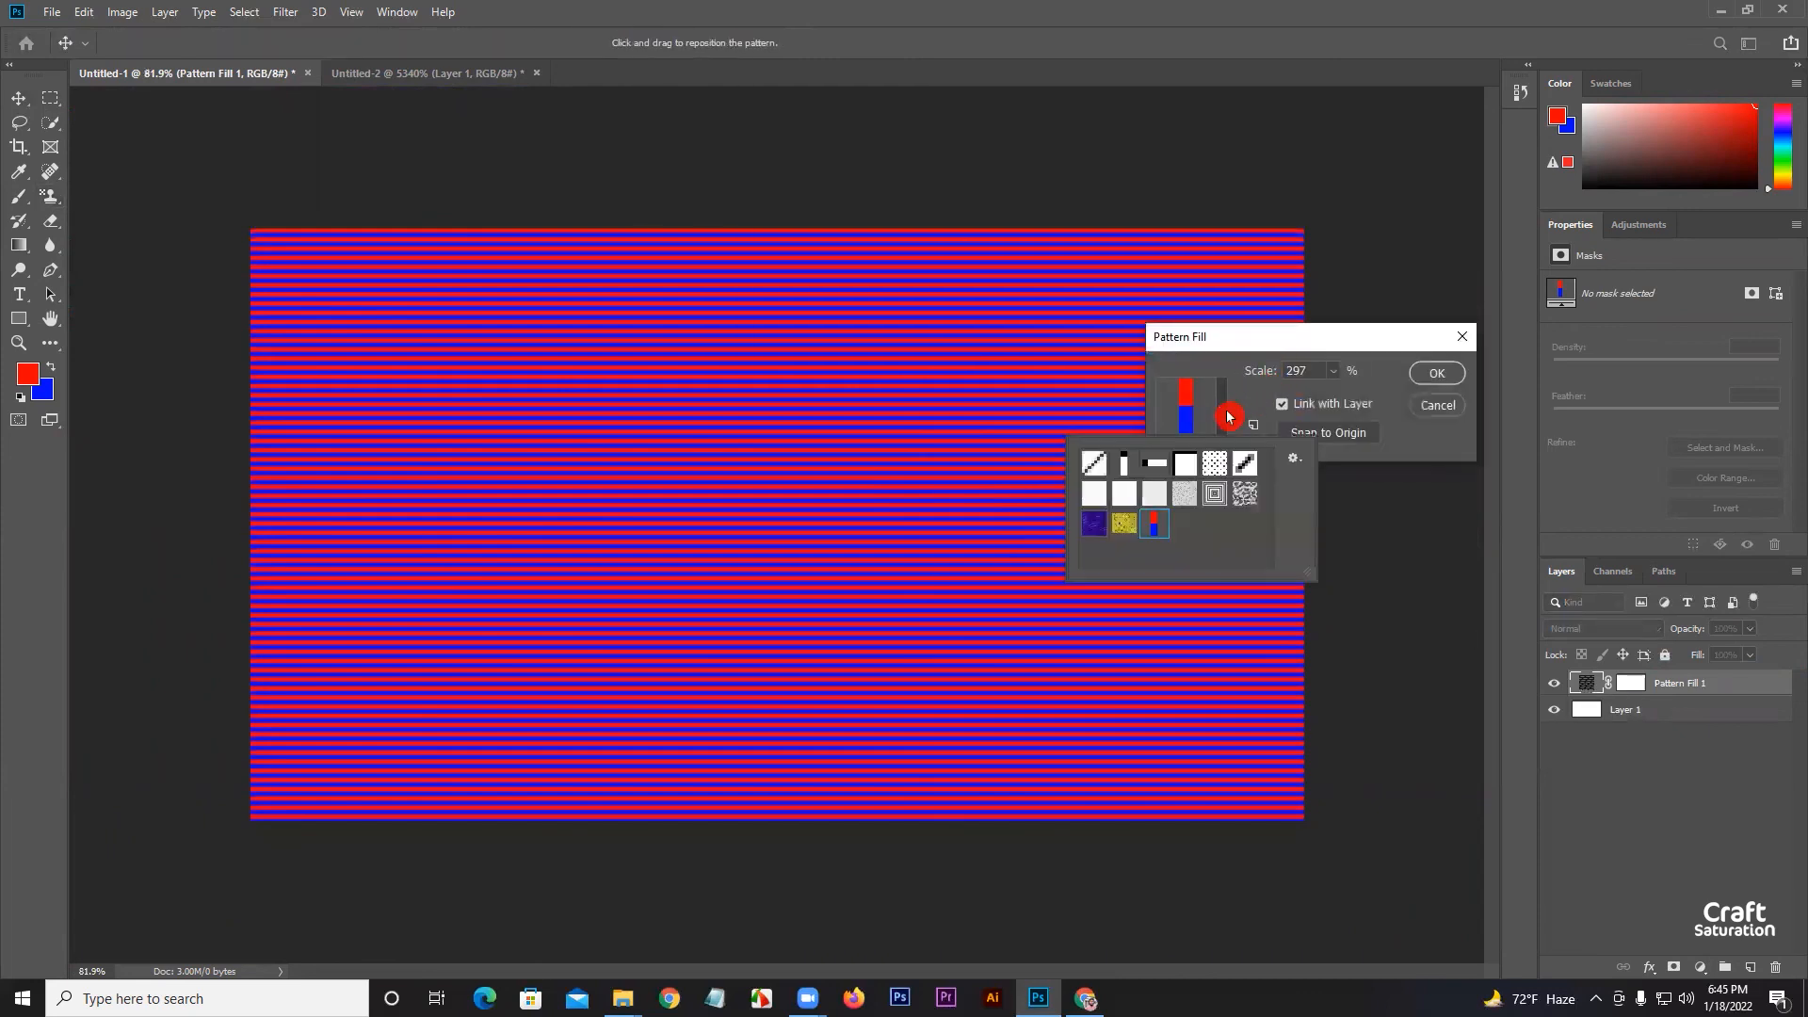
pyautogui.click(1124, 524)
pyautogui.click(1334, 371)
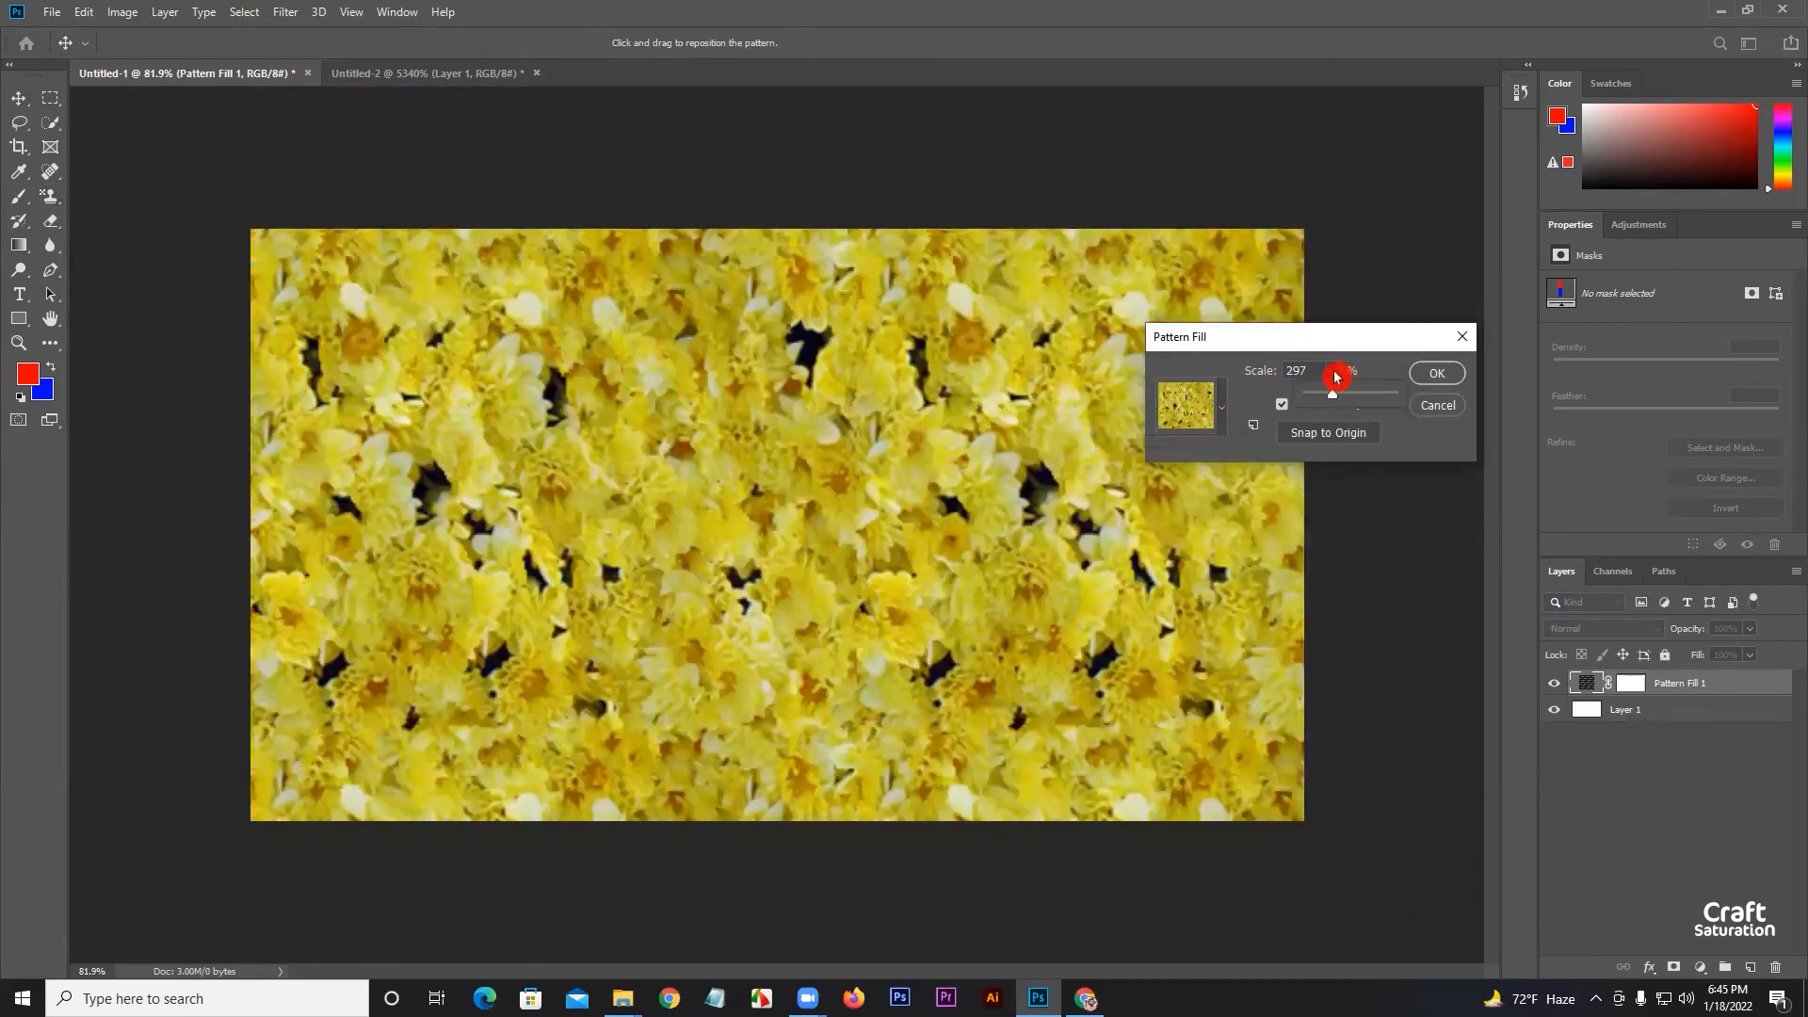
pyautogui.moveTo(1330, 397); pyautogui.dragTo(1317, 399)
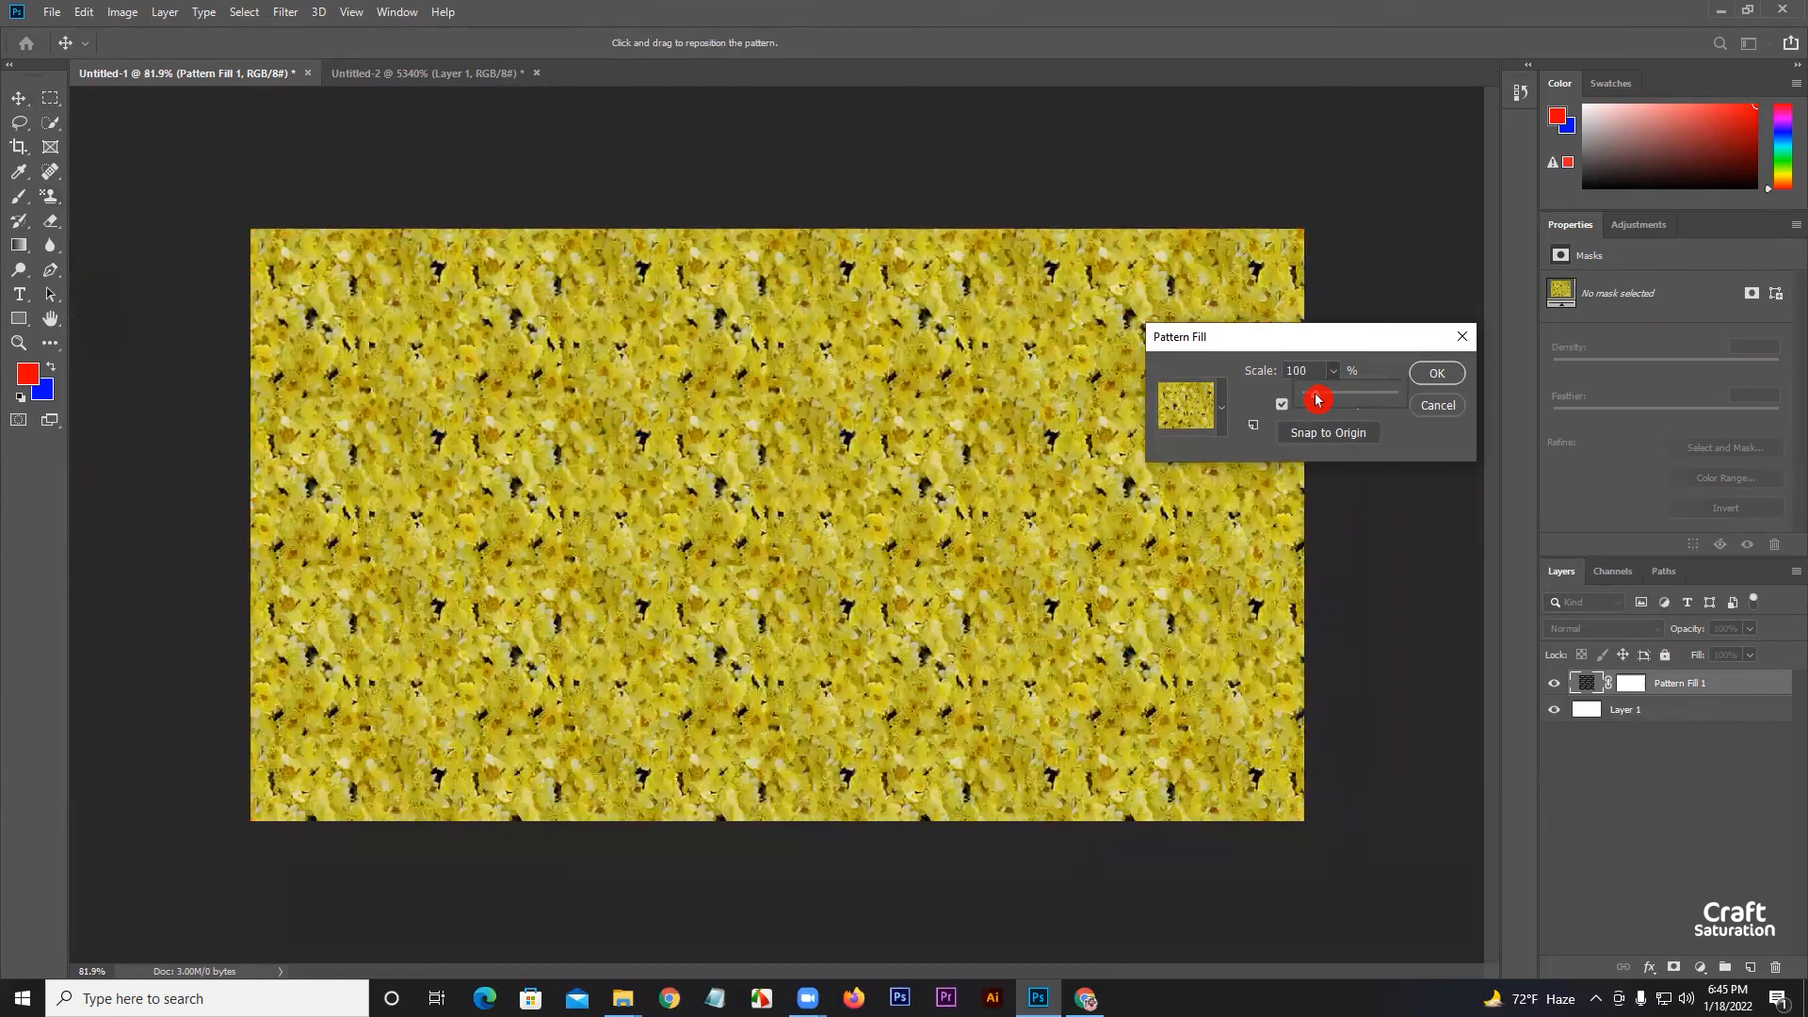
pyautogui.click(1437, 373)
pyautogui.click(1437, 373)
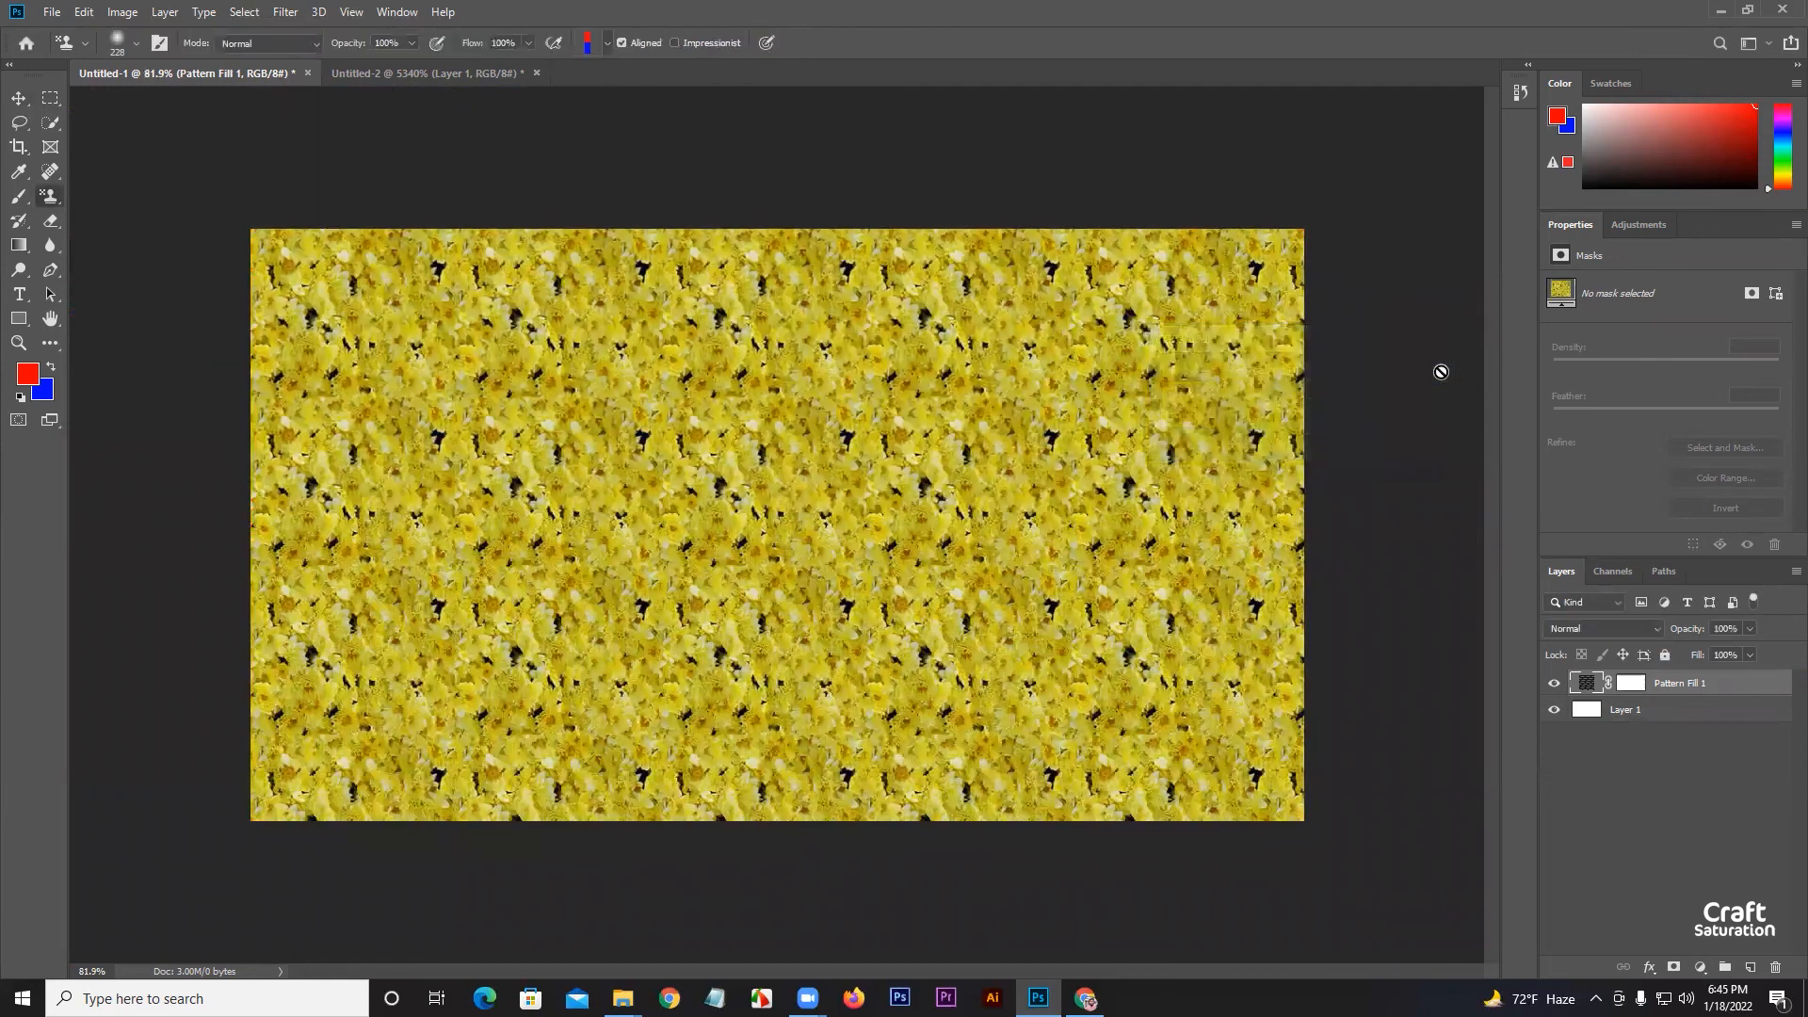